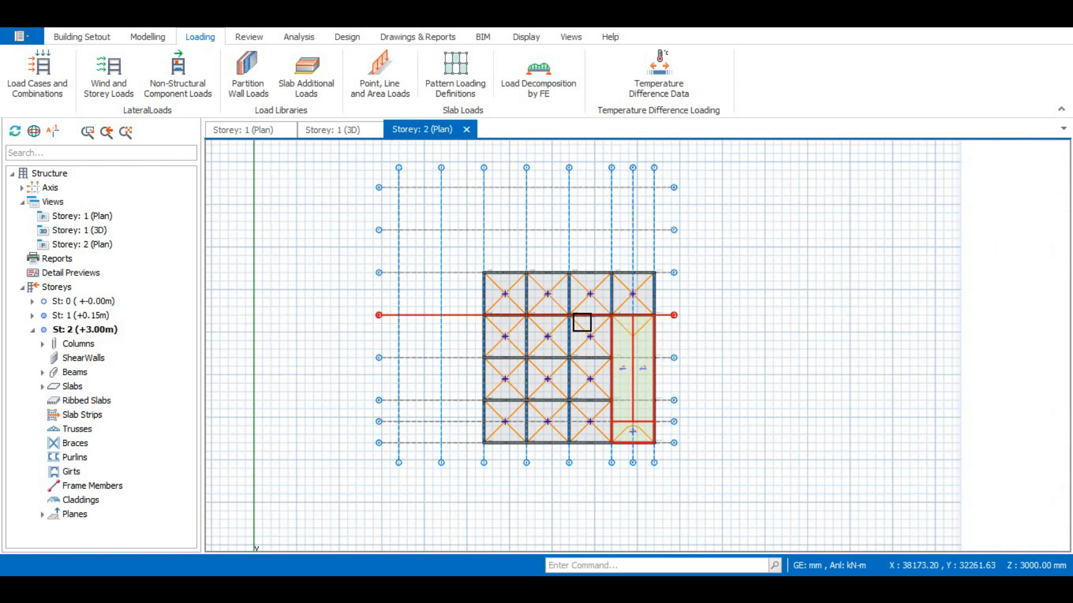
Start the Slab Strip command and review the available strip types and FE settings, keeping the Analytical Strip type
click(148, 37)
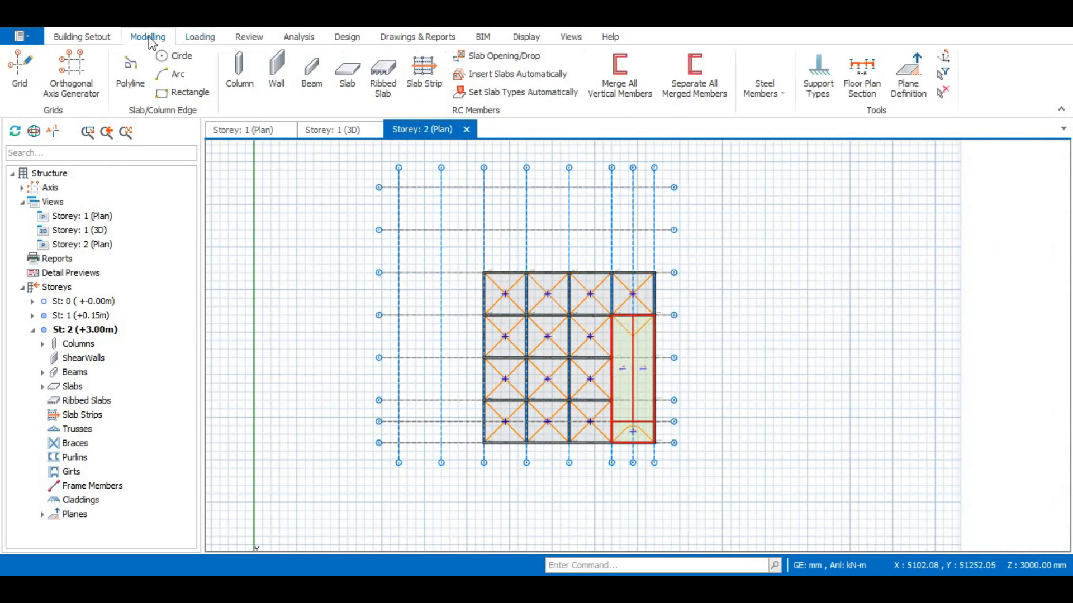
click(425, 74)
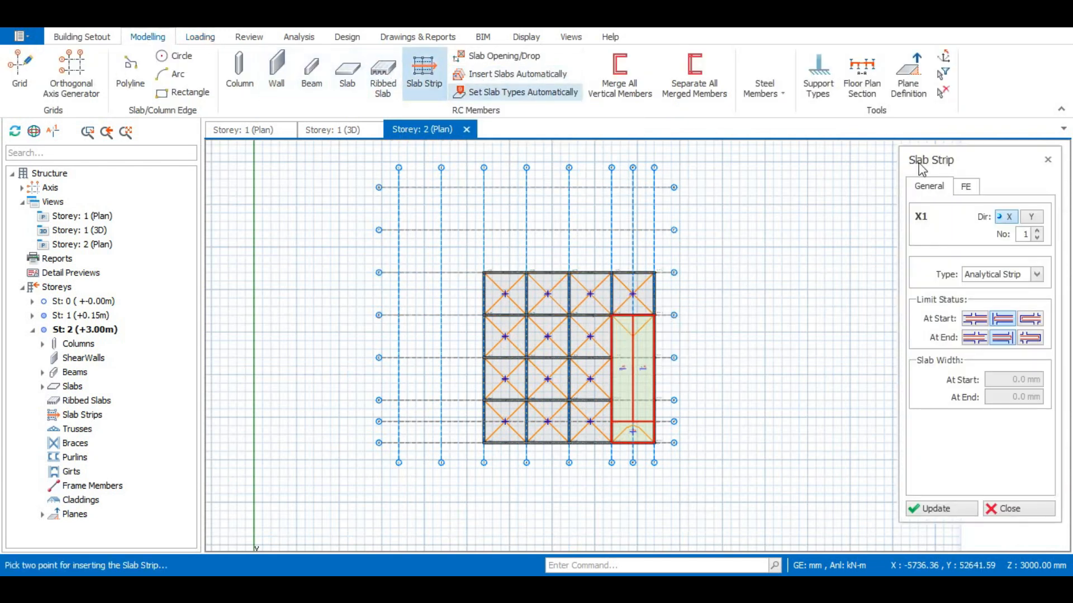
scroll(576, 292, up, 1)
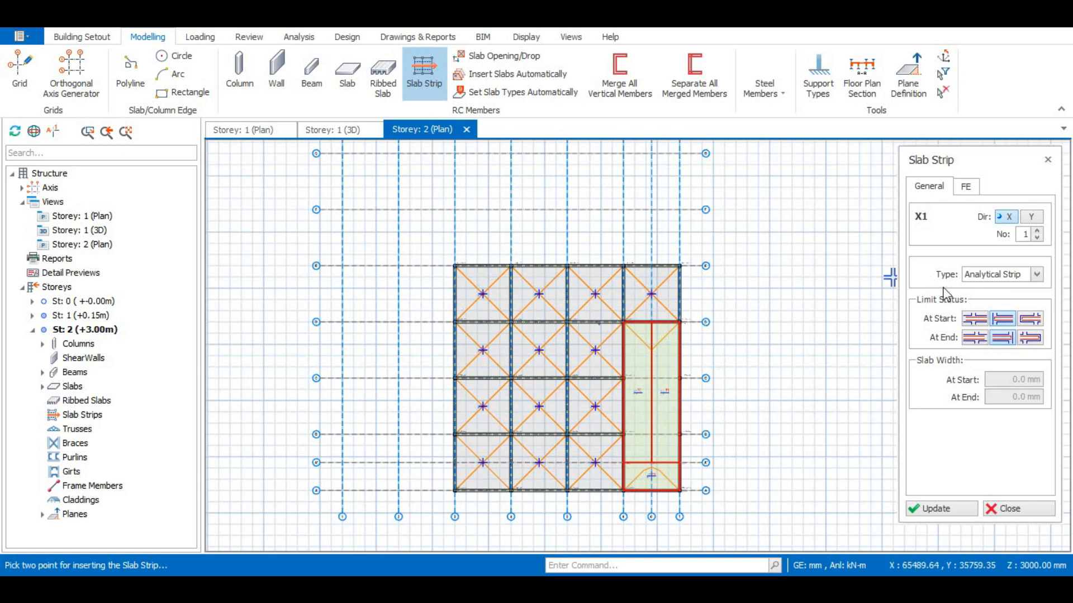
click(1036, 274)
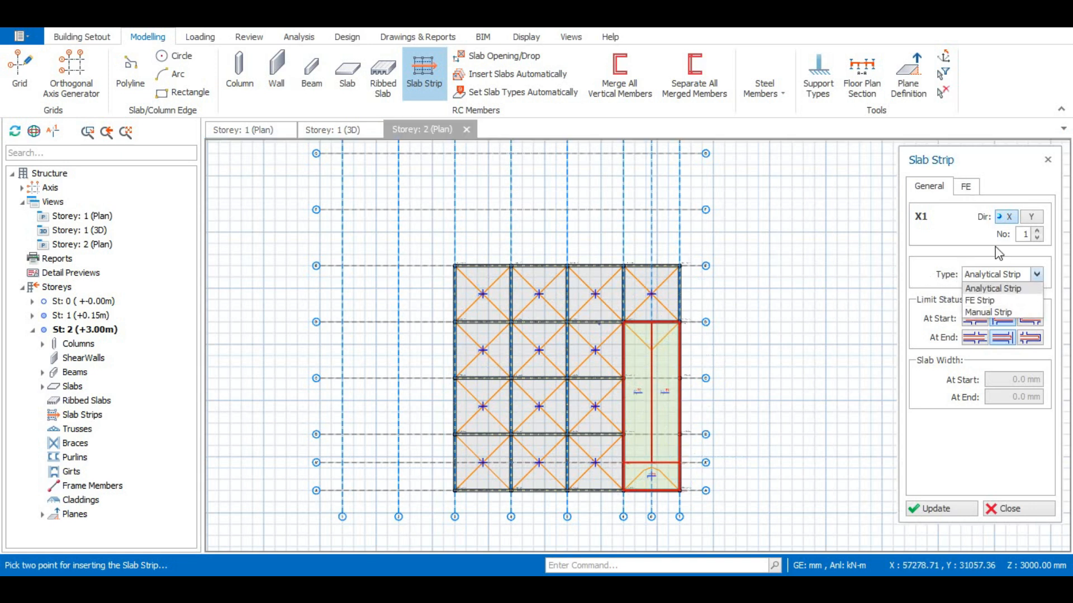
click(1037, 275)
click(973, 192)
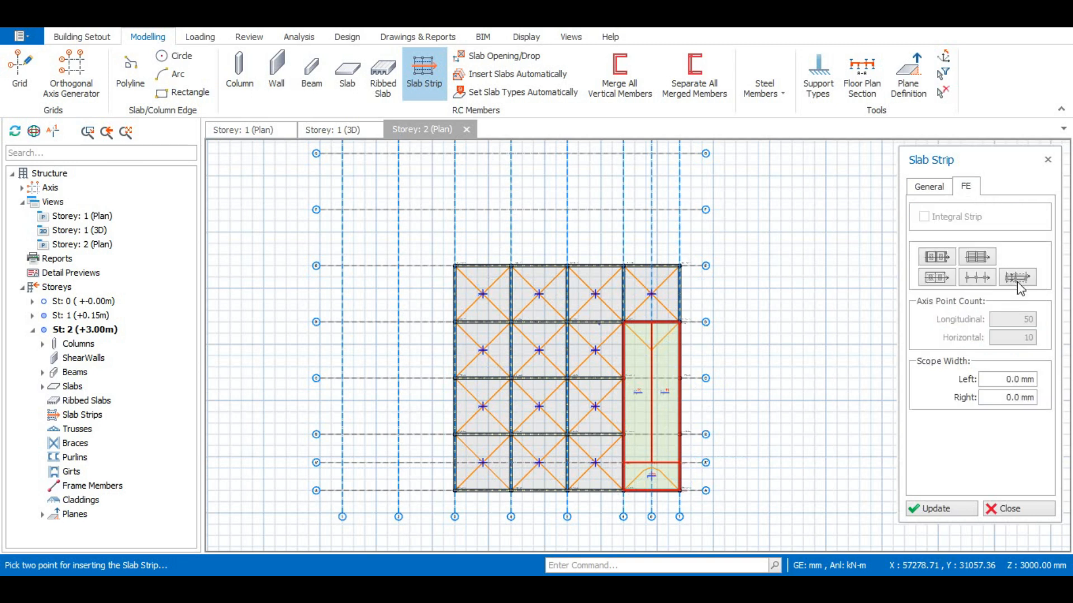
click(932, 189)
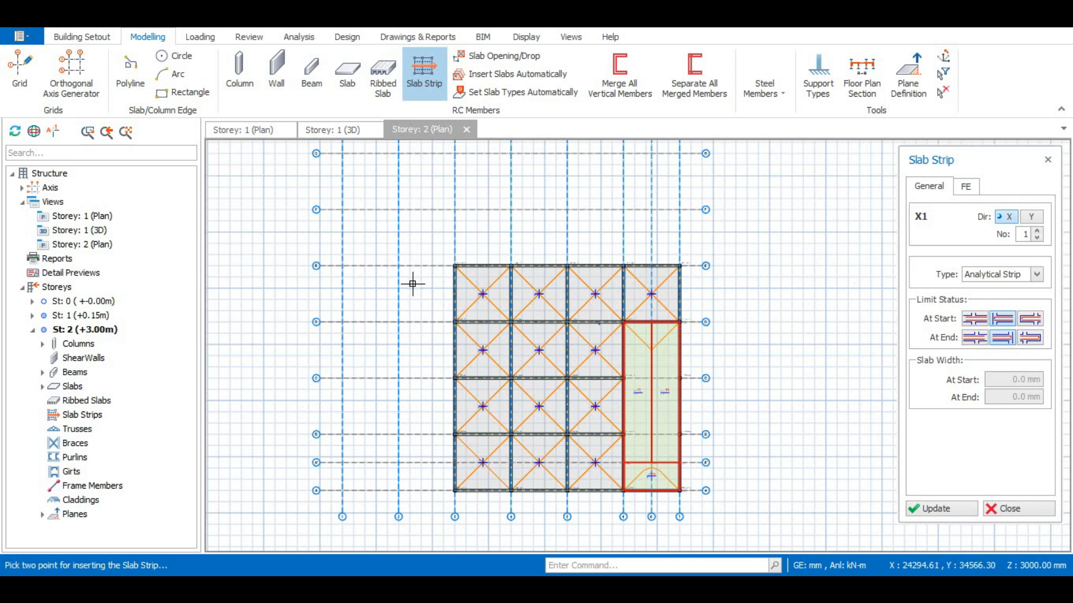
scroll(433, 289, up, 3)
scroll(419, 290, down, 5)
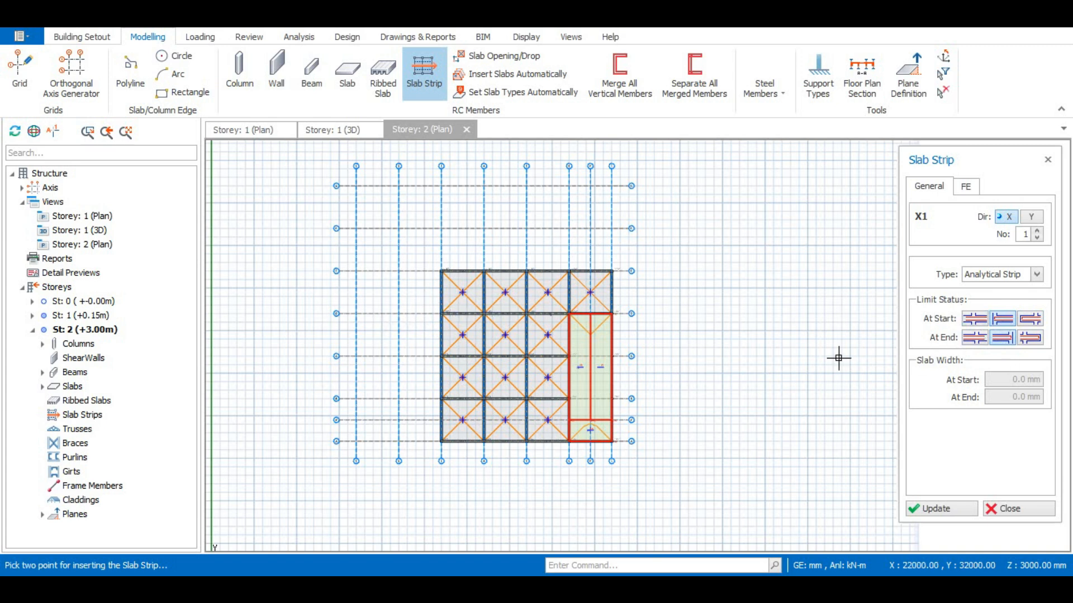
scroll(464, 277, up, 3)
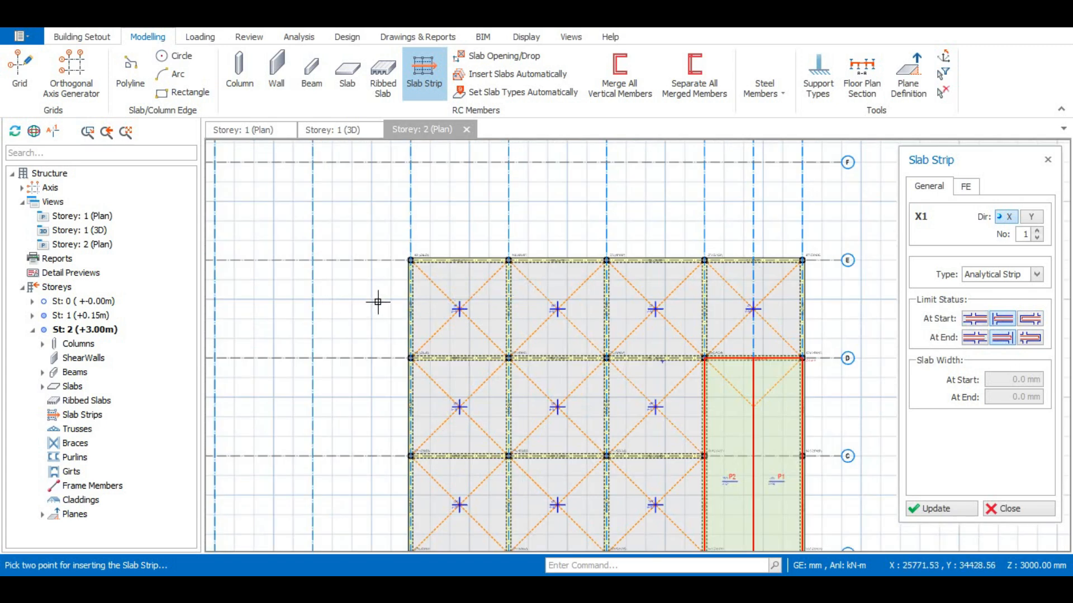
scroll(365, 301, down, 2)
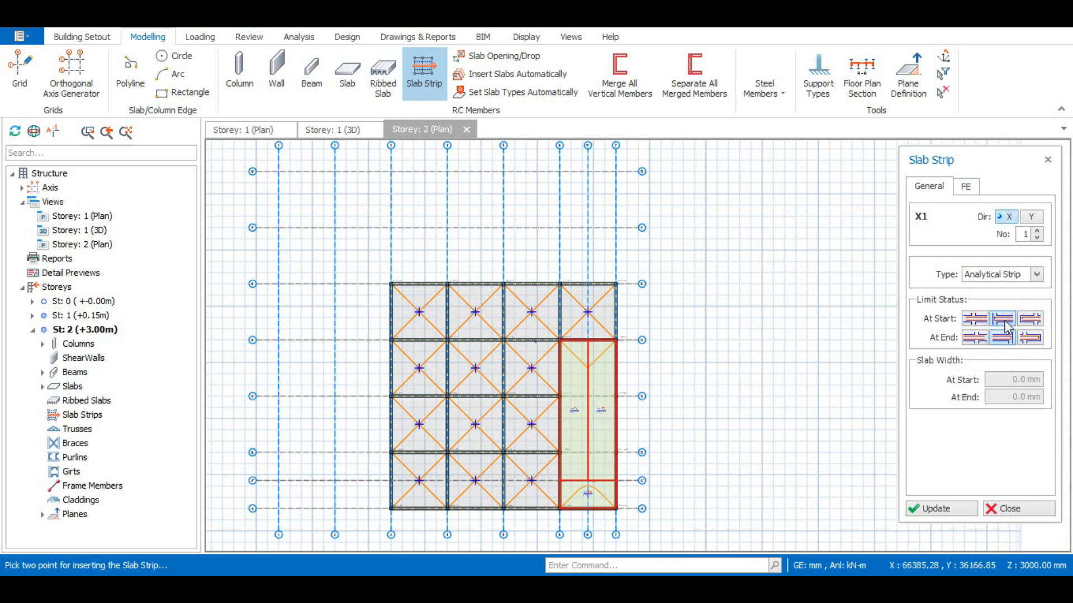
scroll(374, 283, up, 1)
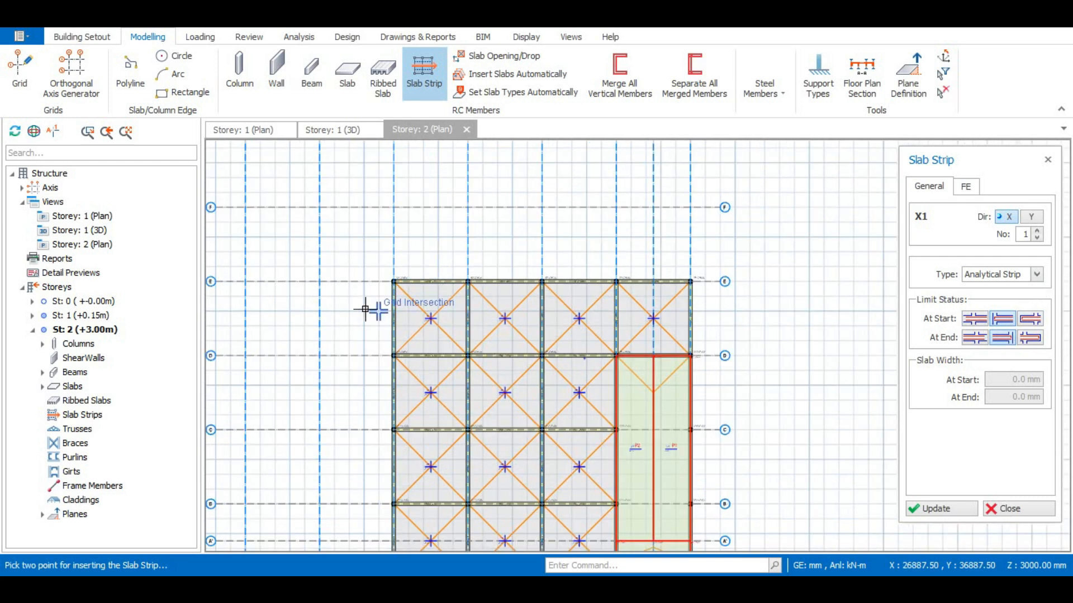
scroll(362, 320, down, 1)
scroll(426, 404, up, 1)
scroll(447, 385, down, 2)
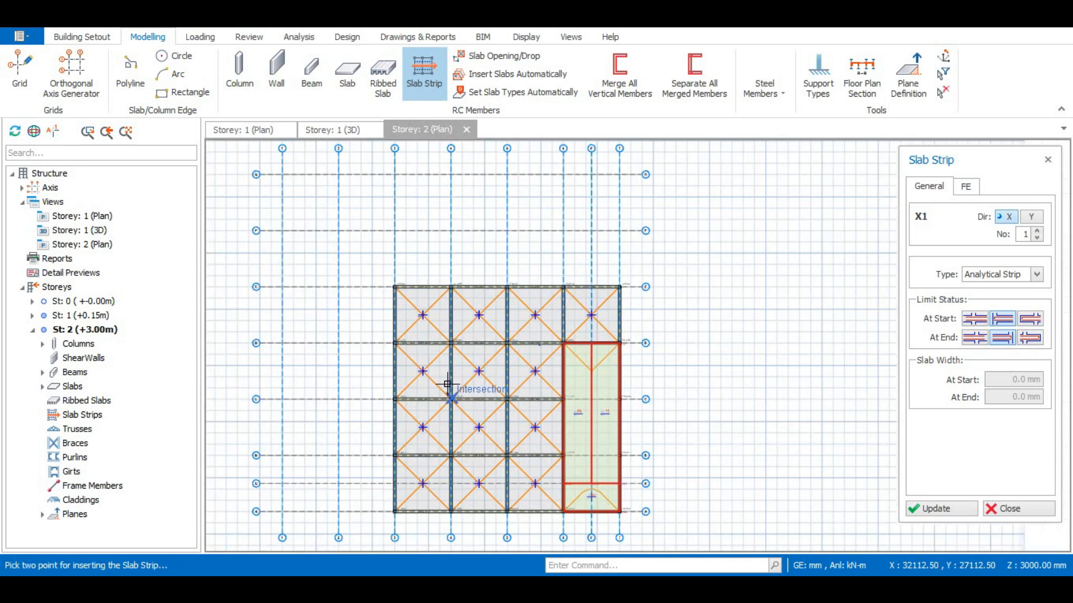
scroll(501, 394, up, 2)
scroll(503, 397, up, 1)
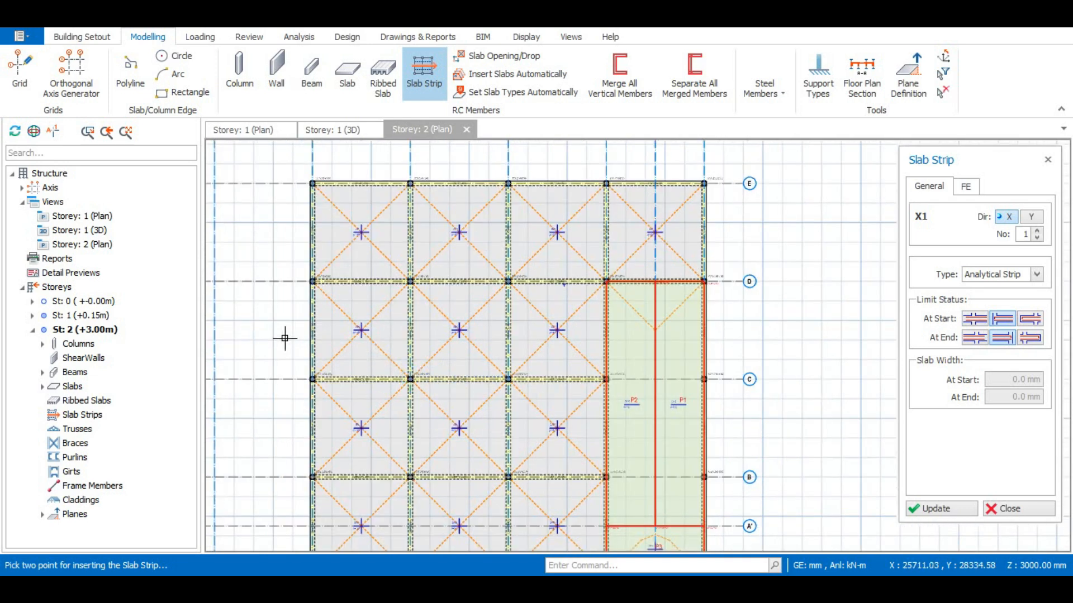
scroll(475, 332, down, 2)
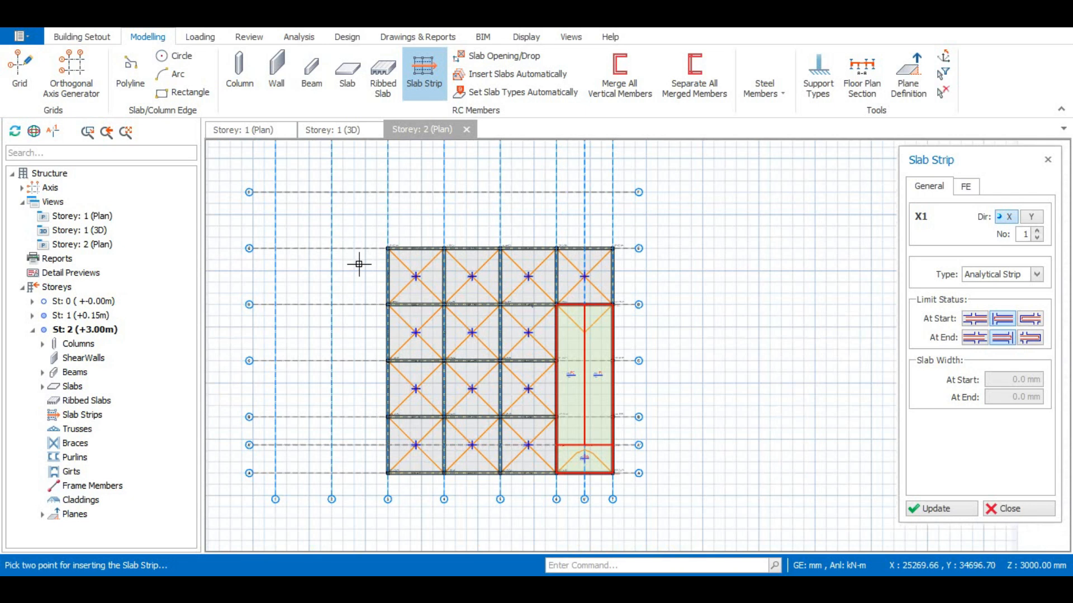
Insert an X-direction analytical strip about 22700 mm long across the four slab bays between axes D and E
click(362, 265)
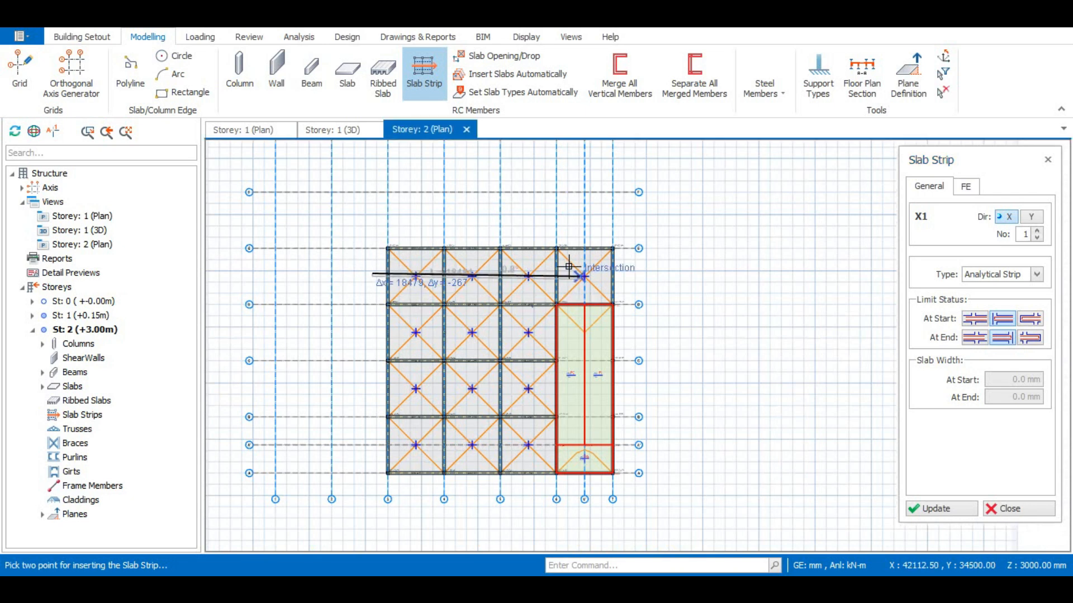
scroll(621, 264, up, 1)
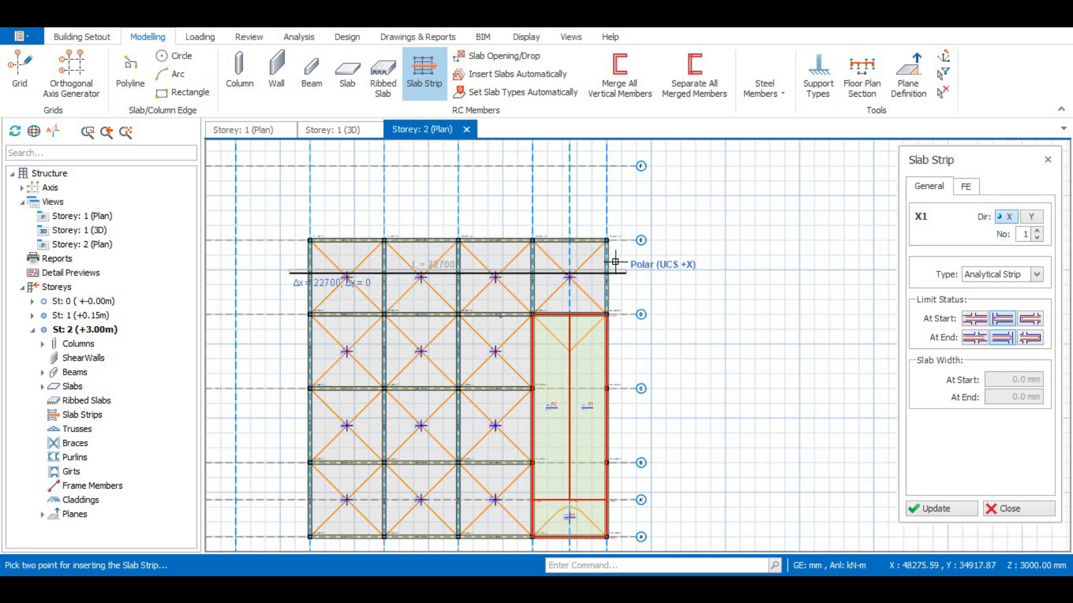
click(615, 262)
scroll(426, 227, down, 1)
scroll(359, 275, up, 2)
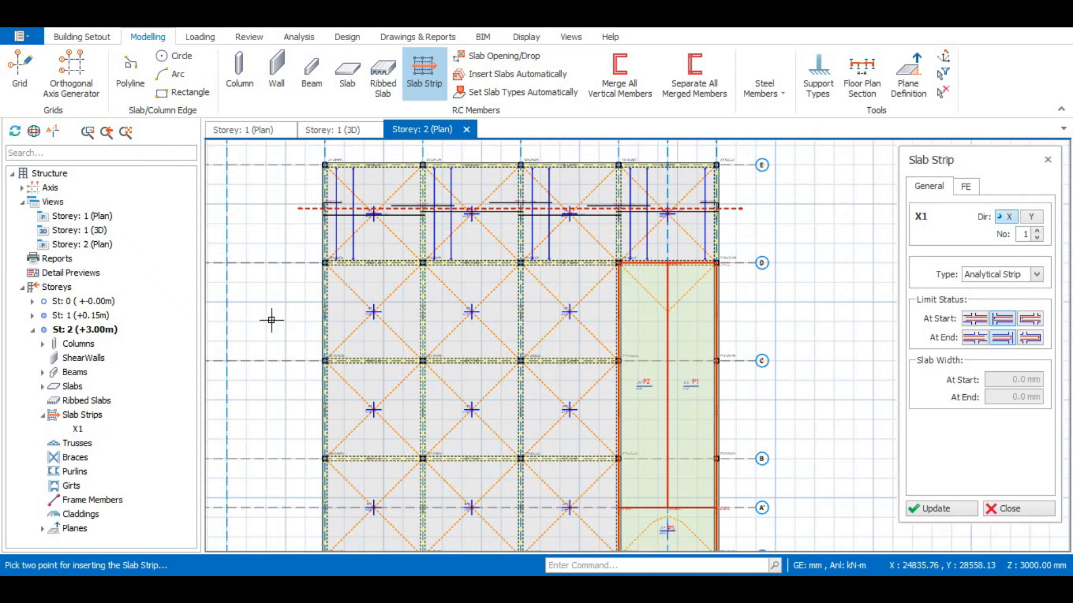
Insert an X-direction analytical strip across the three slab bays between axes C and D, from axis 3 to axis 6
click(302, 314)
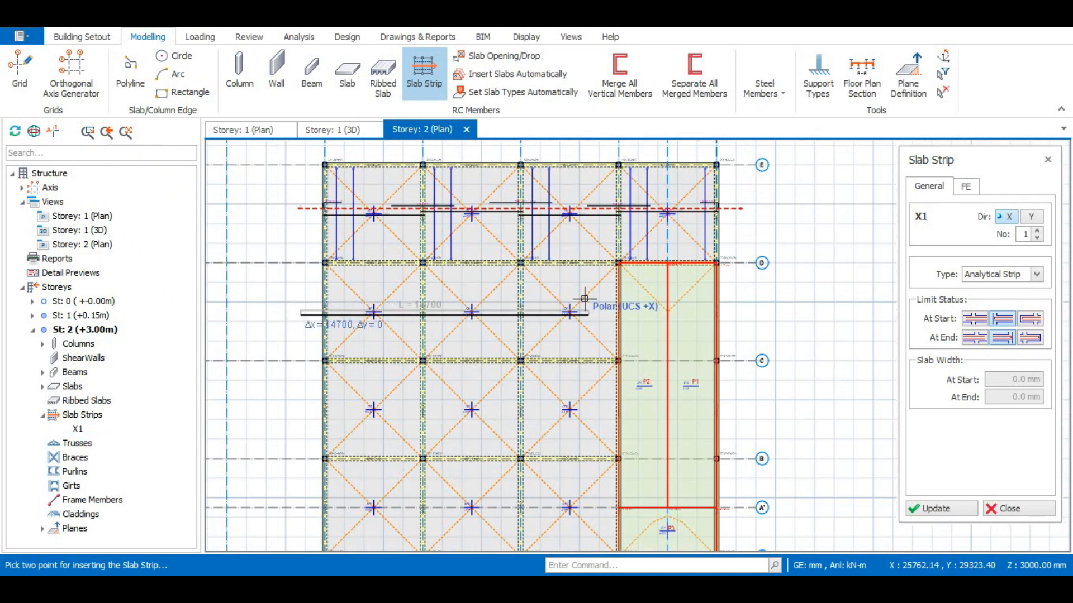
click(626, 298)
scroll(514, 224, down, 2)
scroll(372, 286, up, 1)
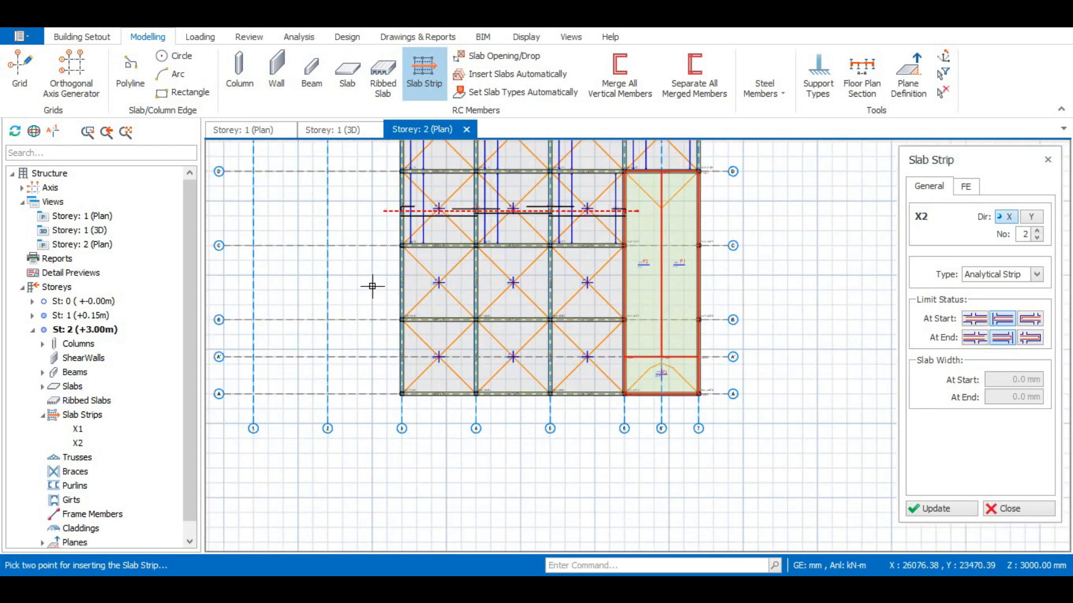
Insert an X-direction analytical strip across the three slab bays between axes B and C, from axis 3 to axis 6
click(383, 284)
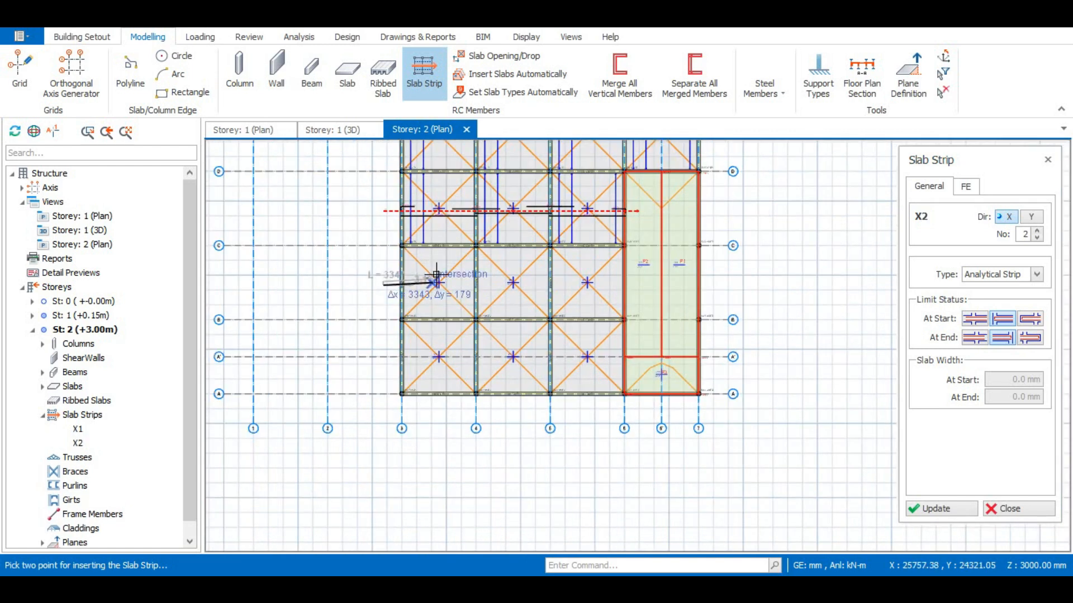
click(626, 279)
scroll(376, 367, up, 1)
scroll(385, 334, down, 1)
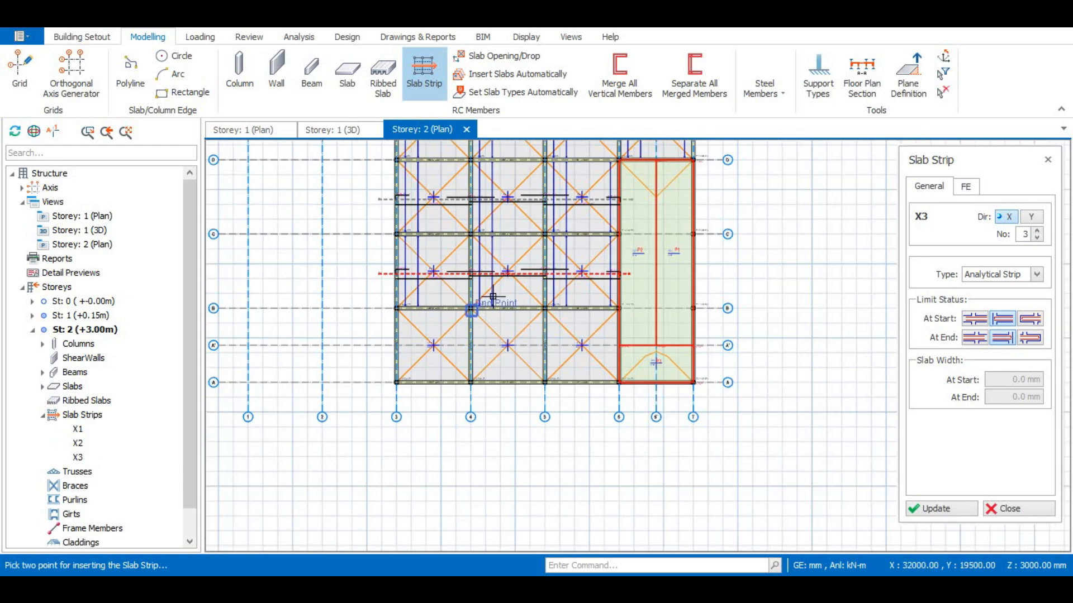
Insert an X-direction analytical strip across the three slab bays between axes A and B, from axis 3 to axis 6
scroll(370, 328, up, 1)
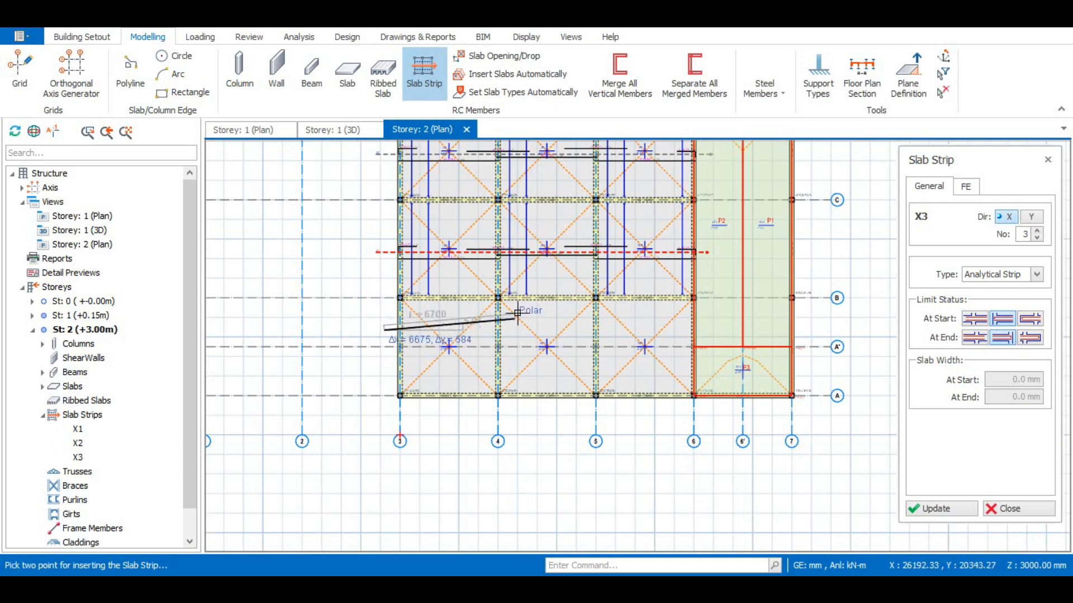
click(701, 316)
scroll(579, 430, down, 1)
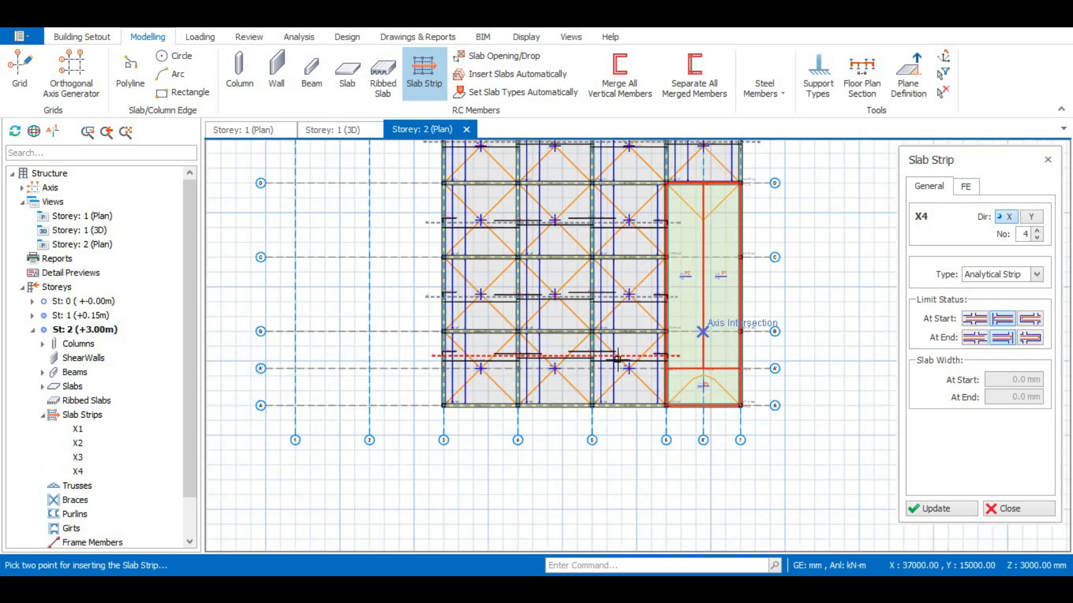
scroll(618, 360, down, 1)
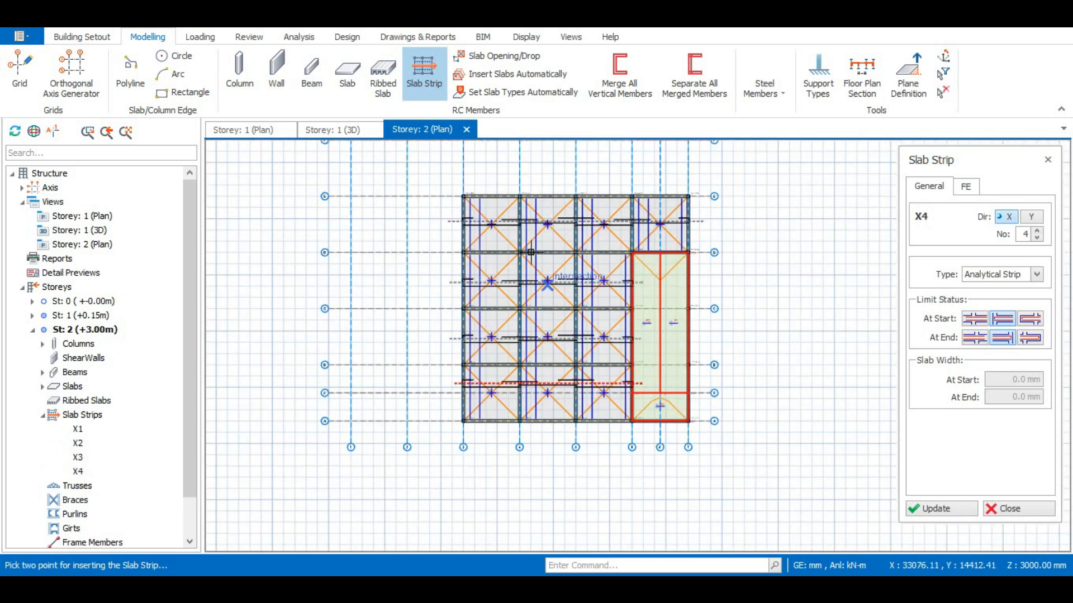
Set the strip direction to Y and insert a strip about 21900 mm long through the bays between axes 3 and 4
click(1034, 217)
scroll(545, 361, down, 1)
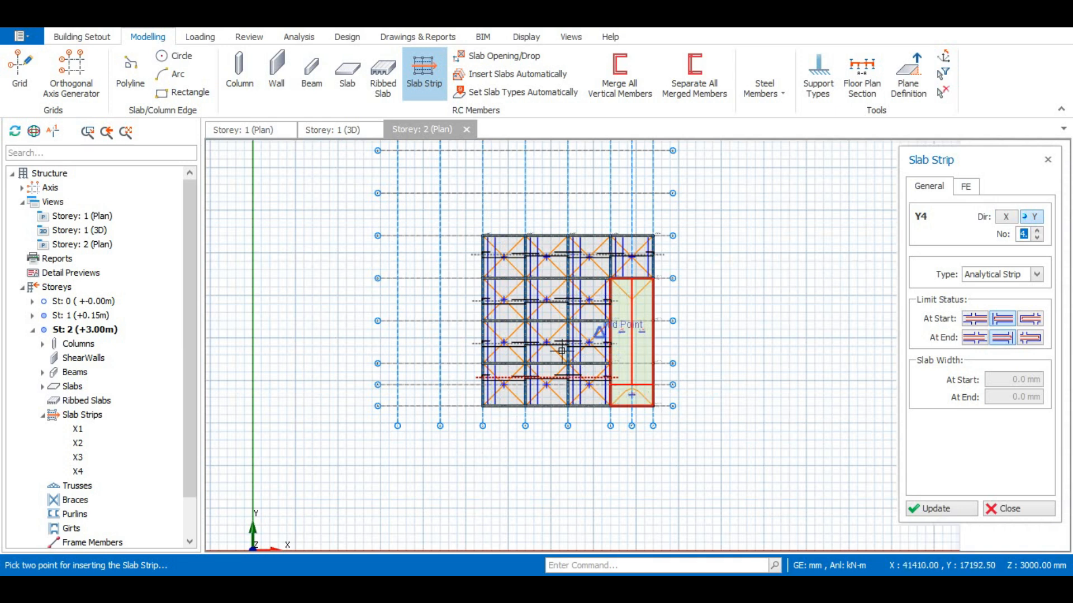
scroll(637, 274, up, 3)
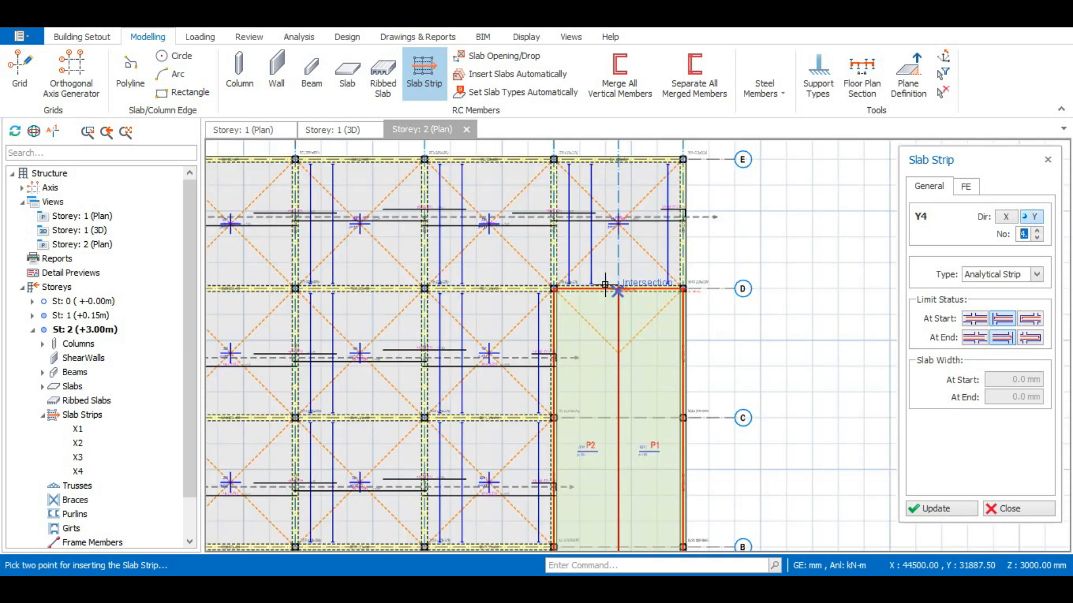
scroll(643, 268, down, 2)
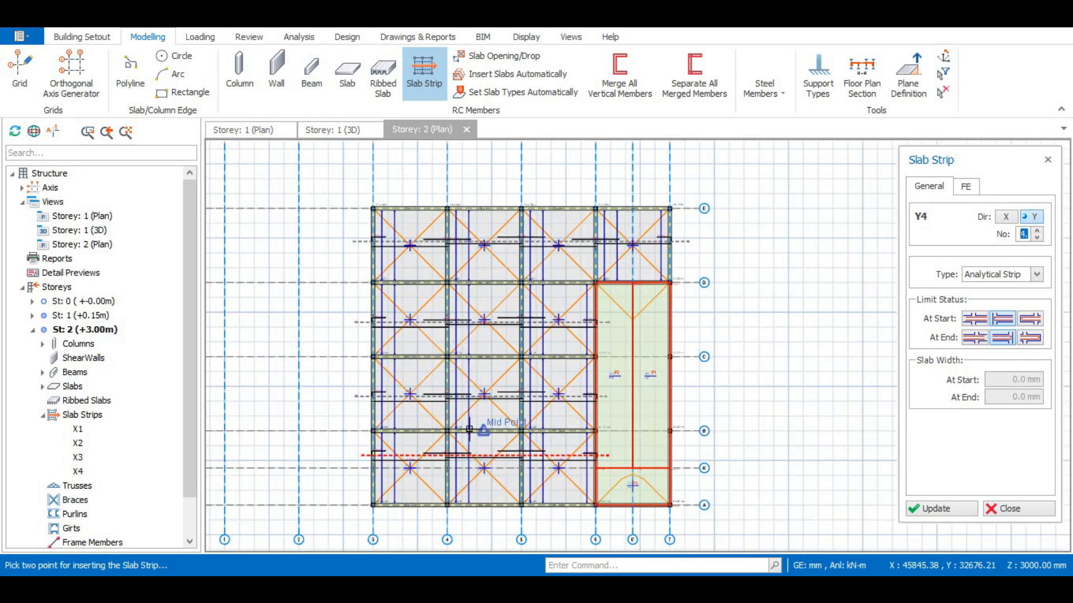
click(400, 506)
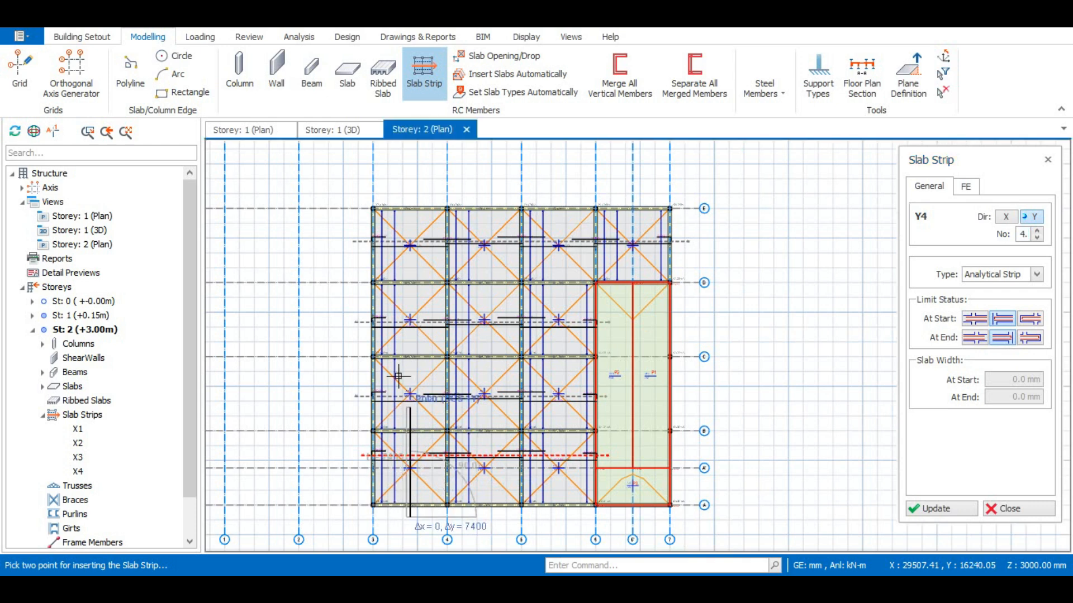
click(399, 182)
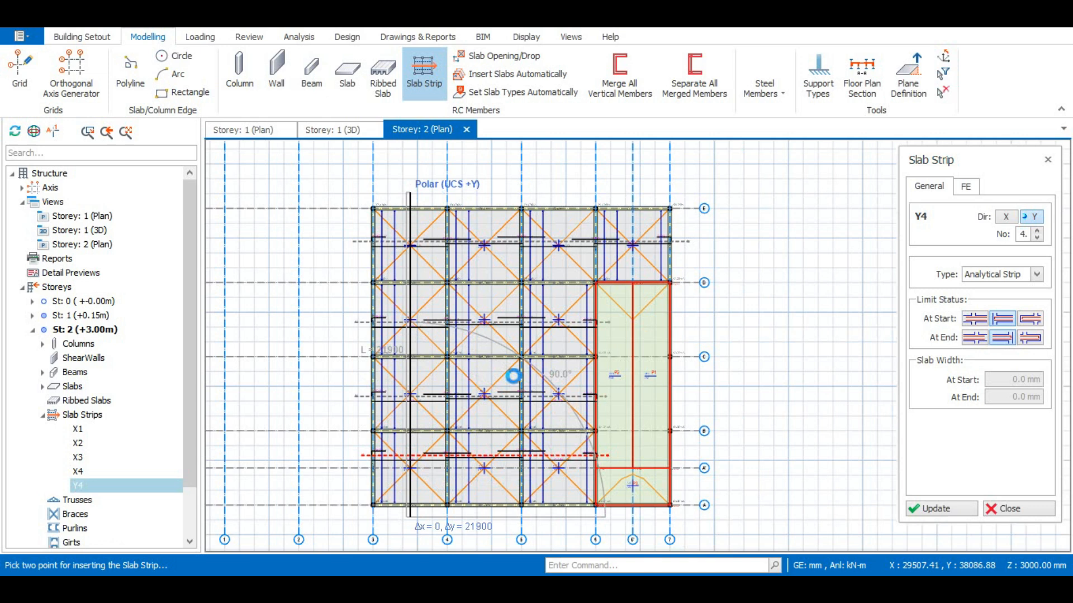
Insert two more Y-direction strips from axis A past axis E, one between axes 4 and 5 and one between axes 5 and 6
click(485, 506)
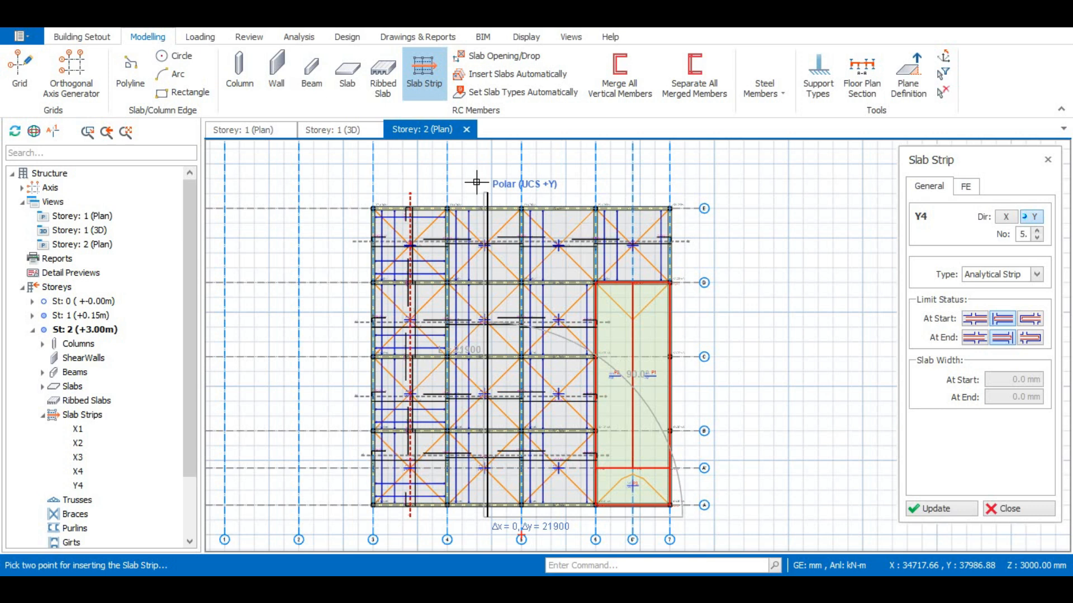
click(486, 192)
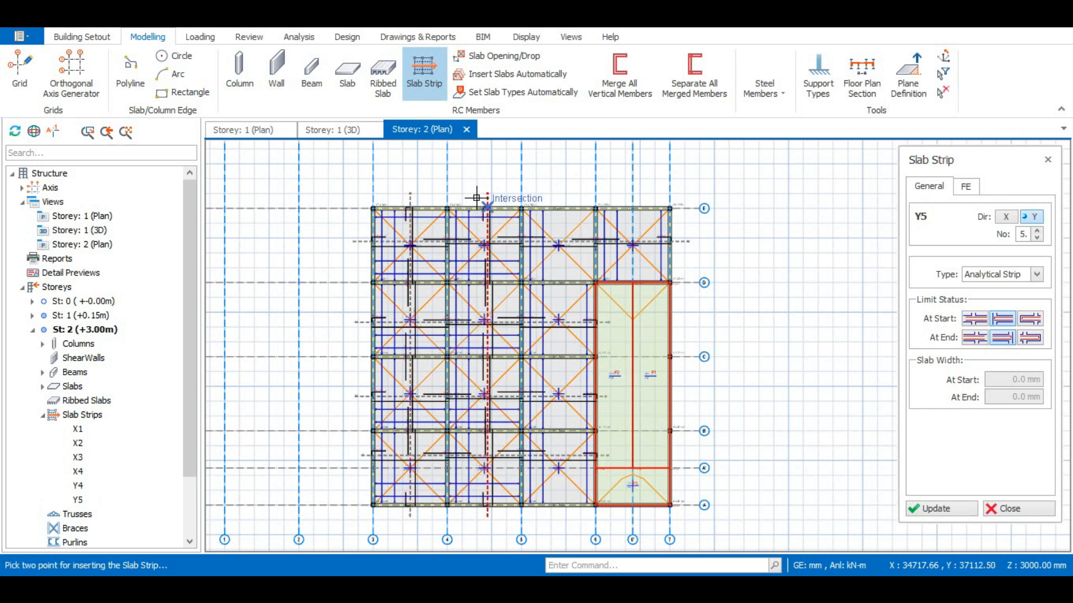
click(550, 505)
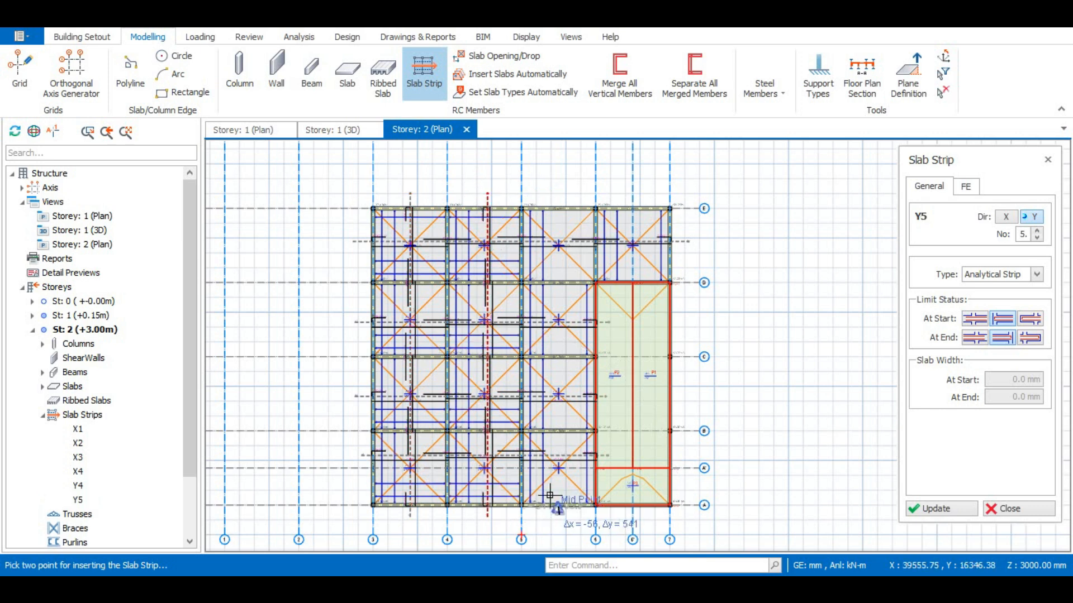
click(563, 193)
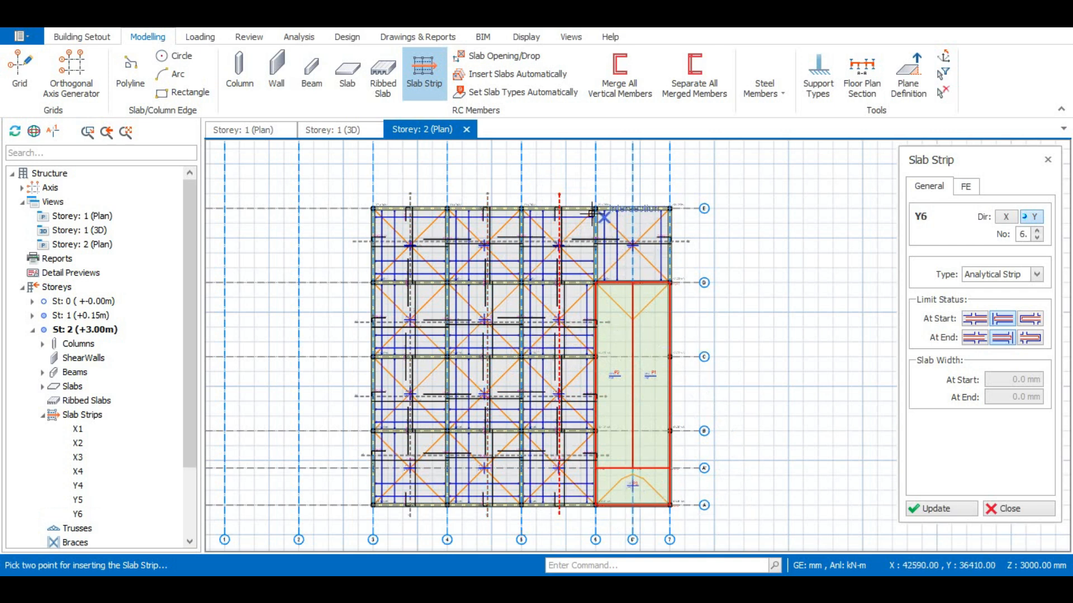
Insert a Y-direction analytical strip through the bay between axes 6 and 7, from D to E, using the first start limit status option
scroll(612, 188, down, 1)
scroll(620, 198, up, 2)
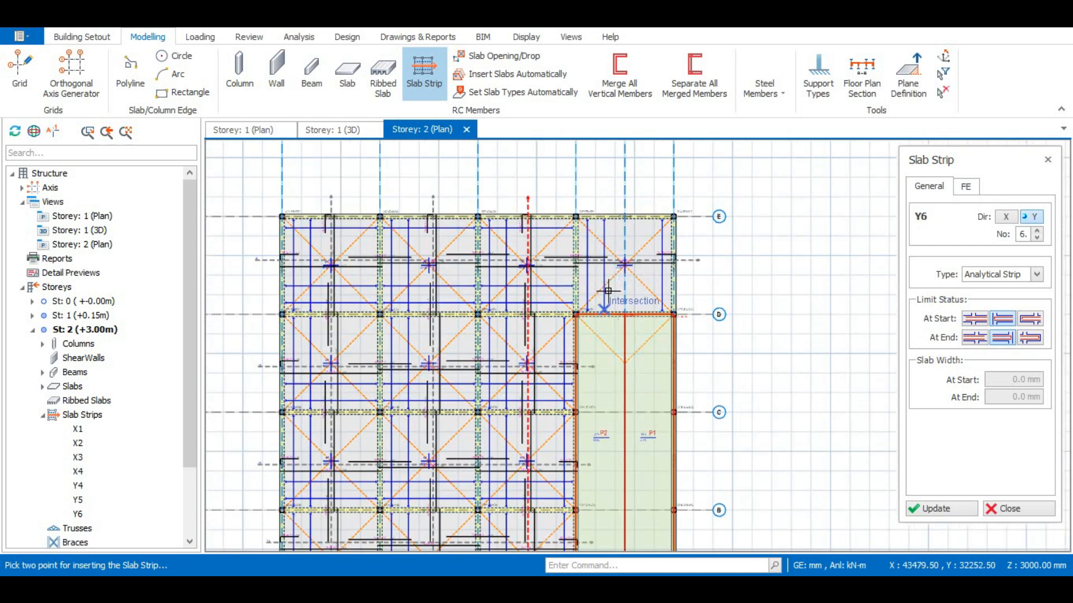
scroll(596, 260, down, 1)
scroll(592, 257, down, 1)
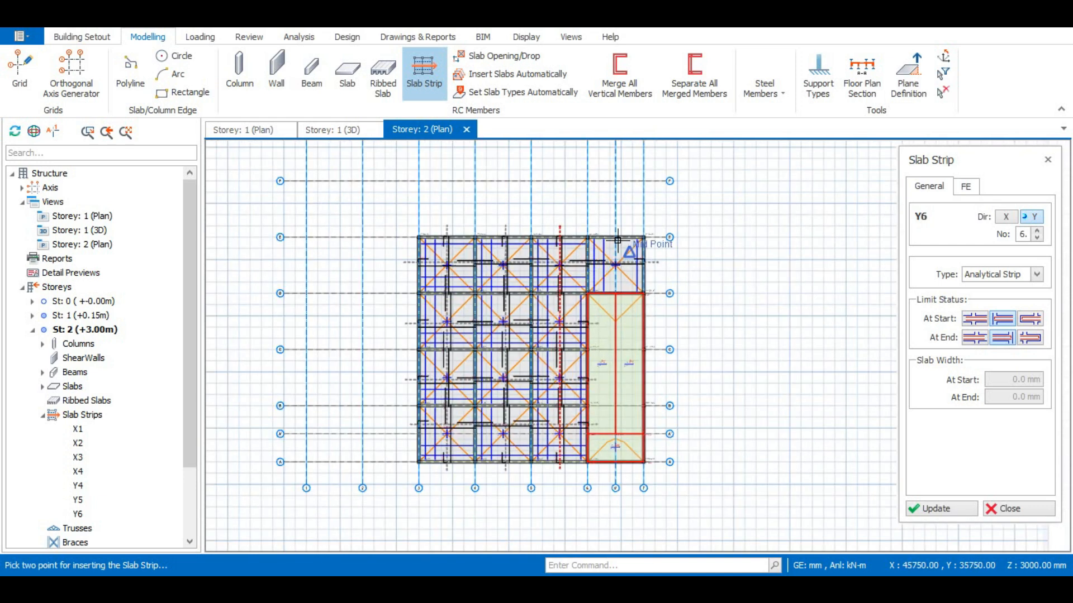
scroll(615, 240, up, 1)
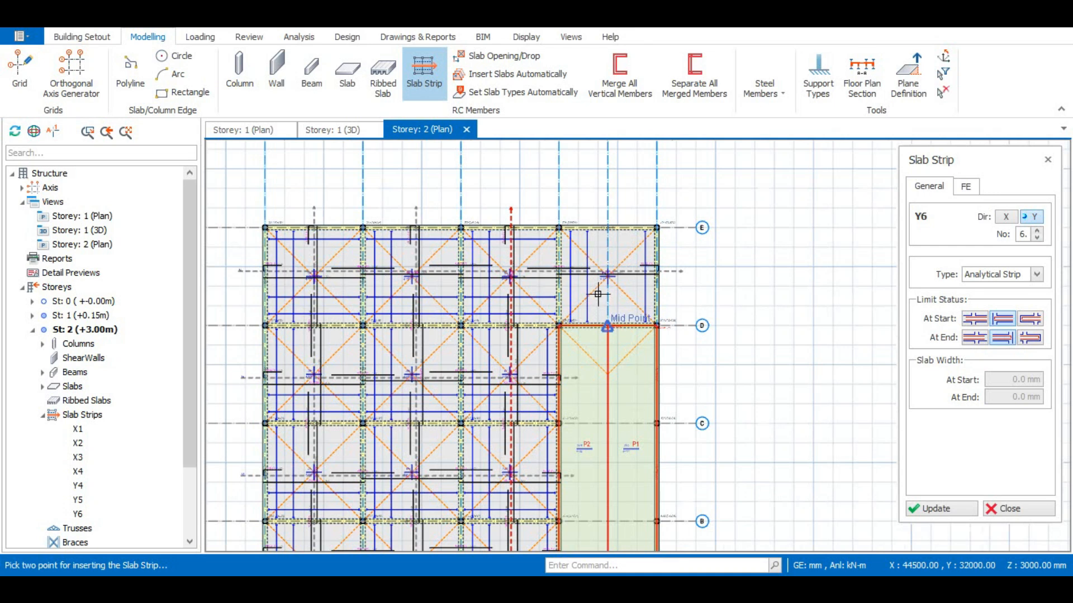
scroll(594, 298, up, 1)
scroll(605, 338, up, 1)
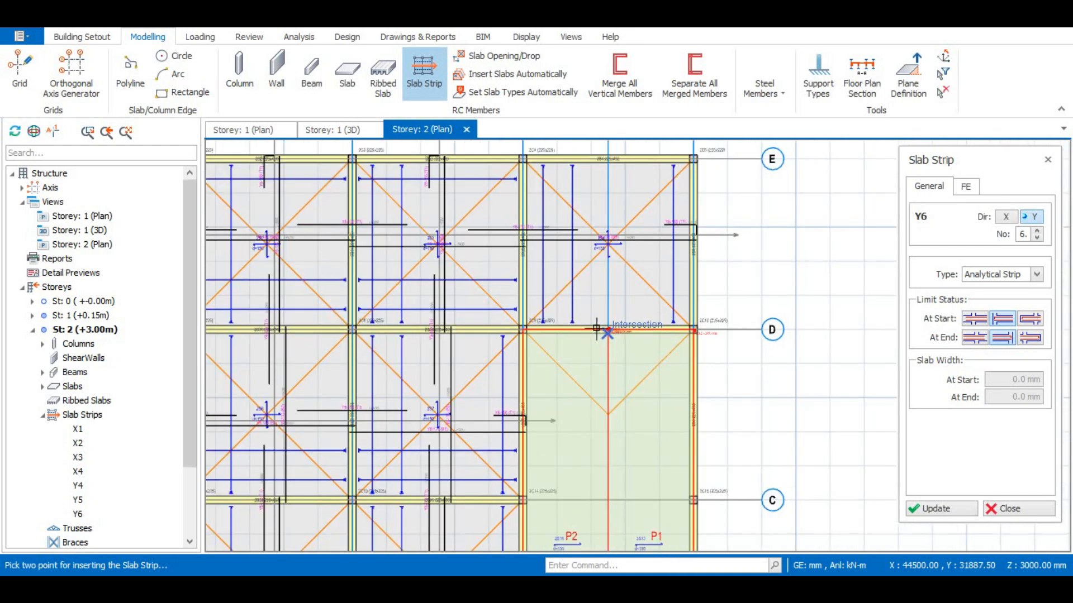
scroll(575, 340, up, 1)
scroll(580, 332, down, 1)
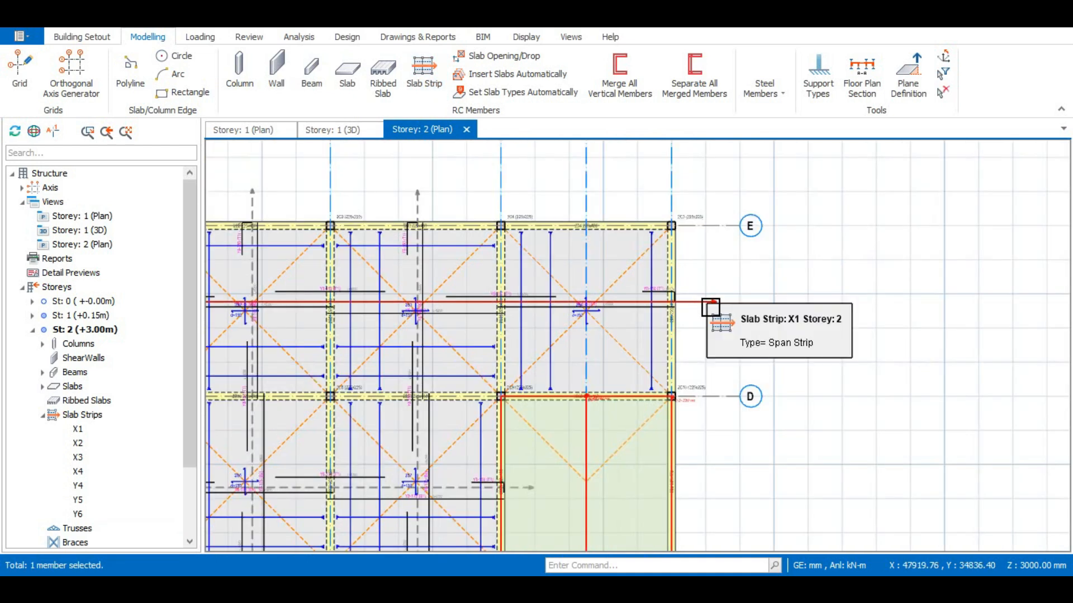
click(420, 74)
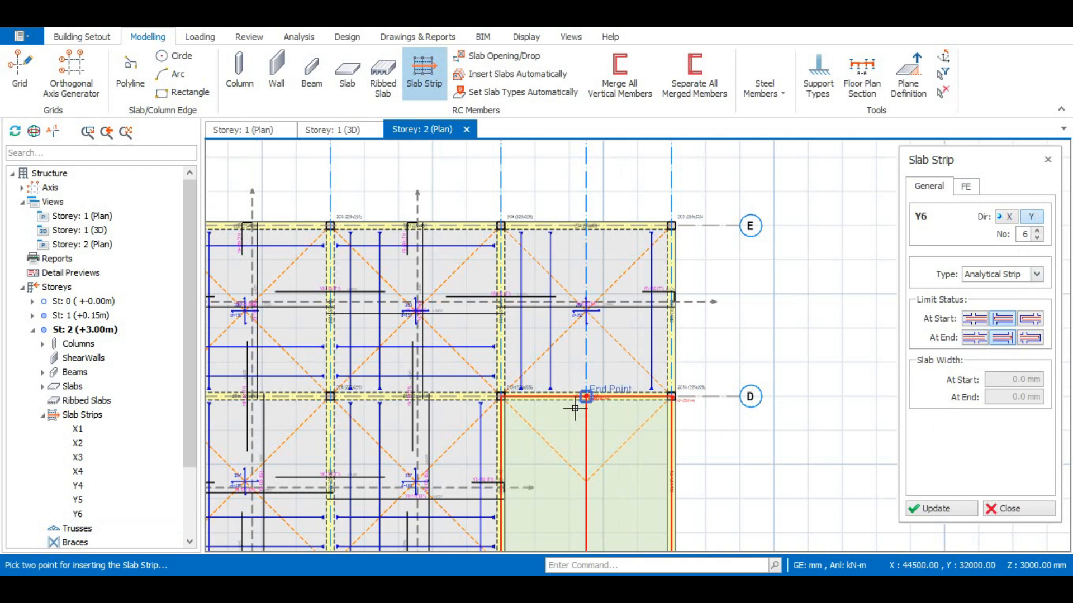
click(974, 319)
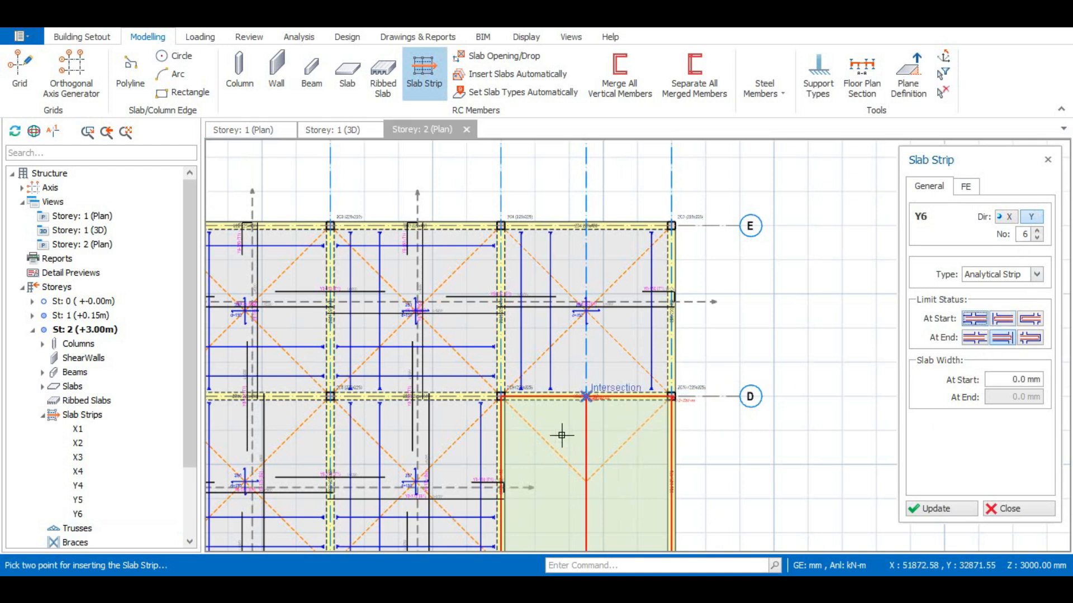
click(541, 403)
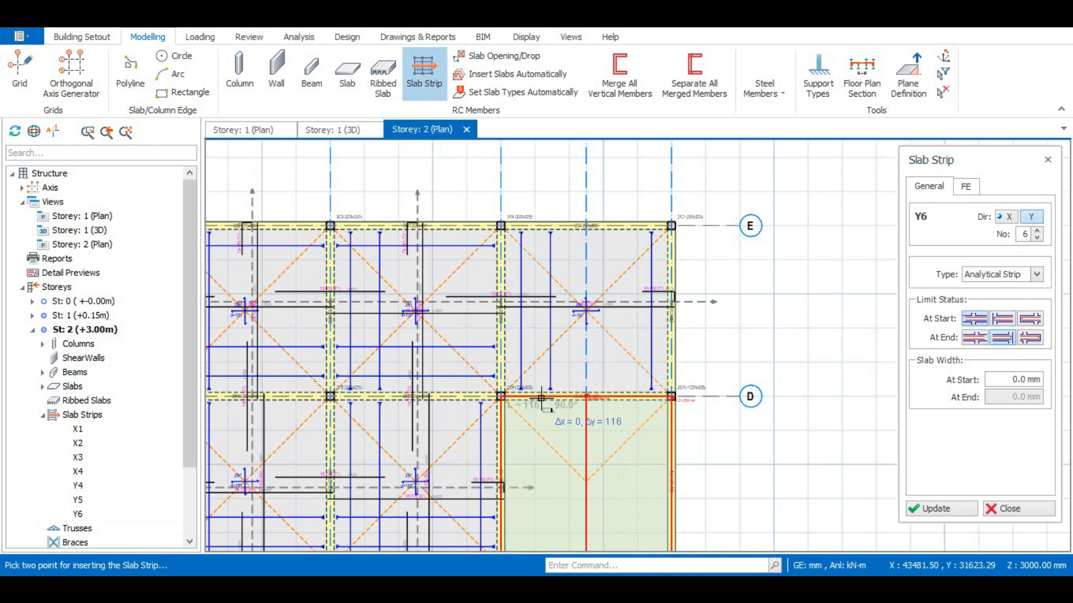
click(544, 190)
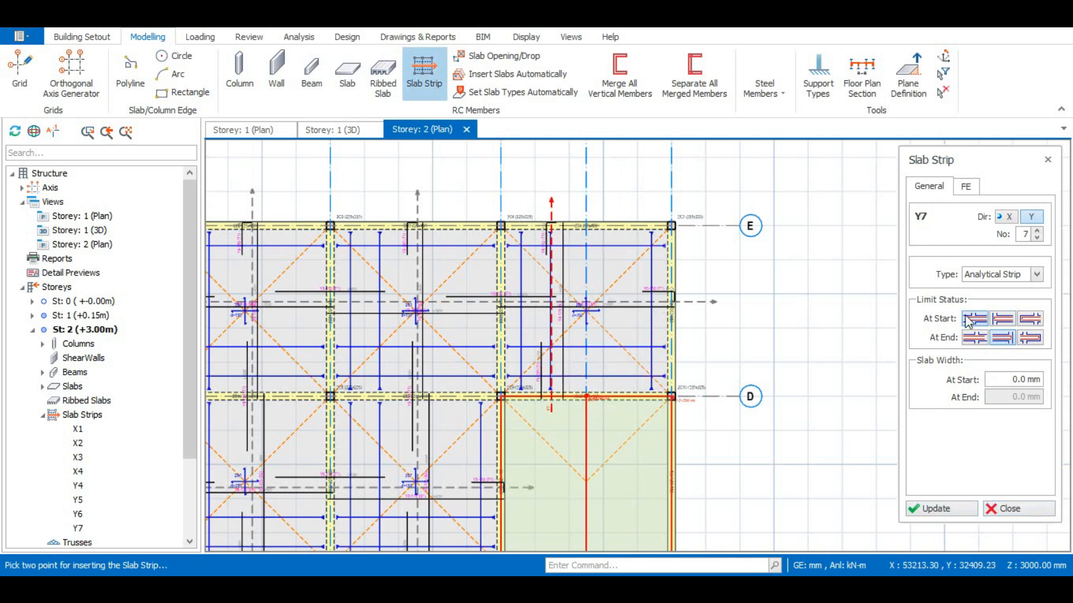
click(1012, 509)
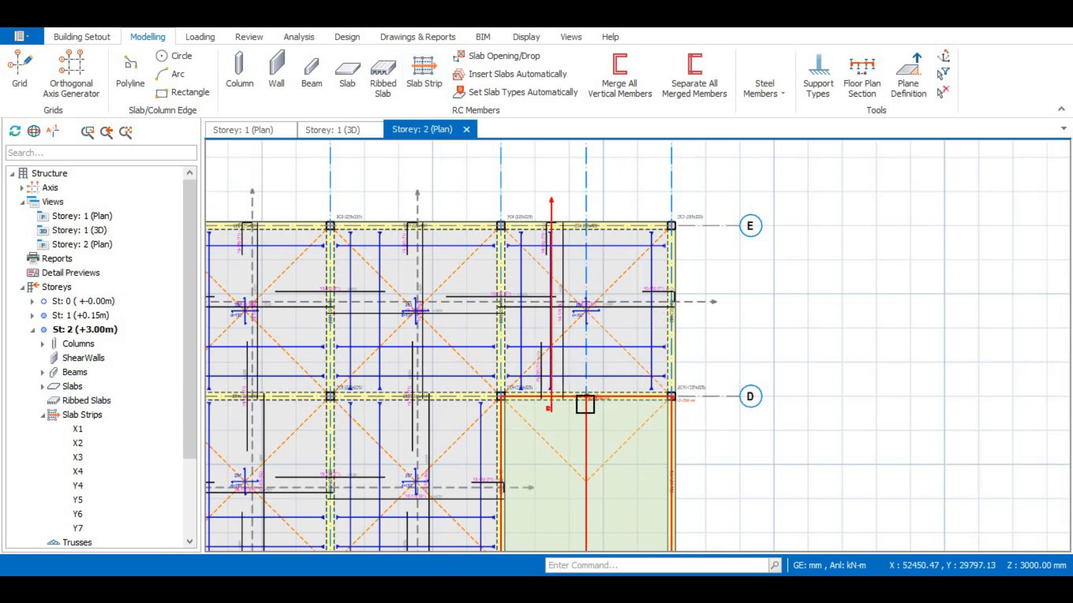
Examine the strip reinforcement labels and bar layout across the slab bays of the Storey 2 plan
scroll(582, 402, up, 5)
scroll(539, 379, up, 1)
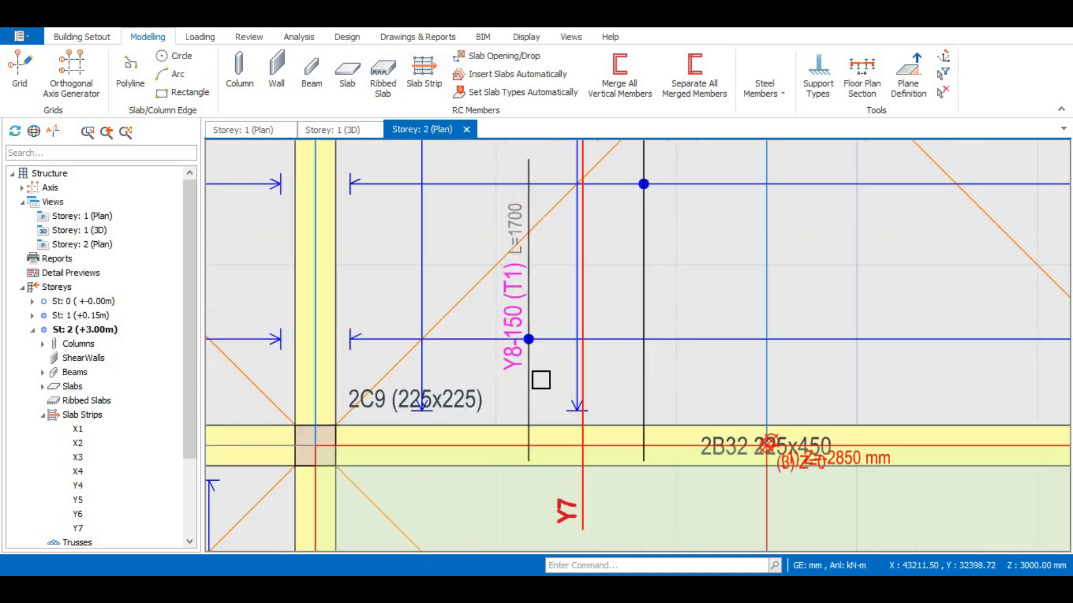
scroll(540, 379, down, 3)
scroll(540, 379, up, 3)
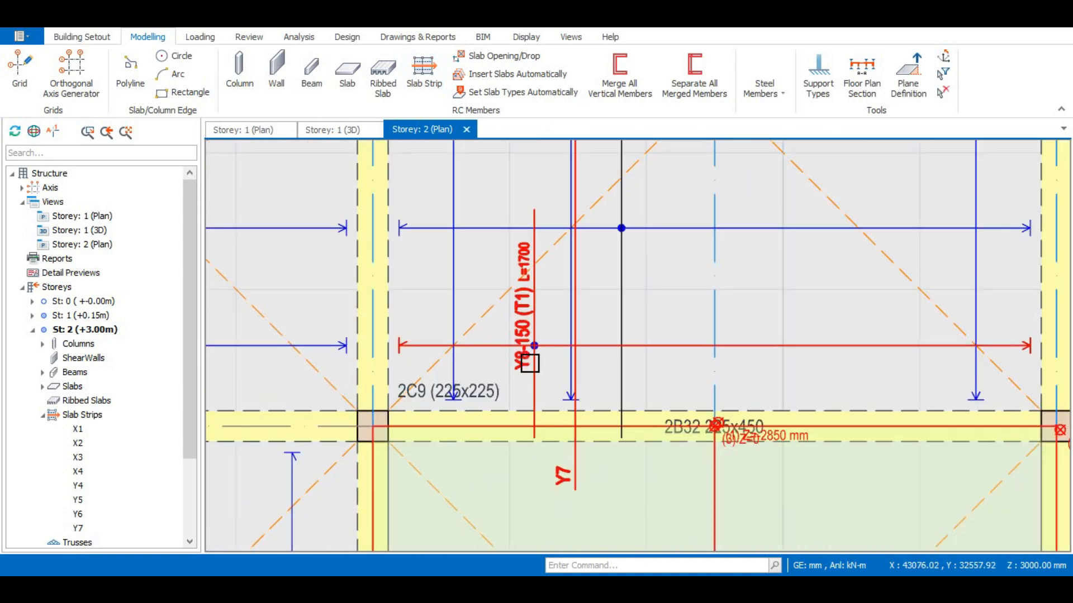
scroll(510, 343, down, 4)
scroll(424, 285, up, 5)
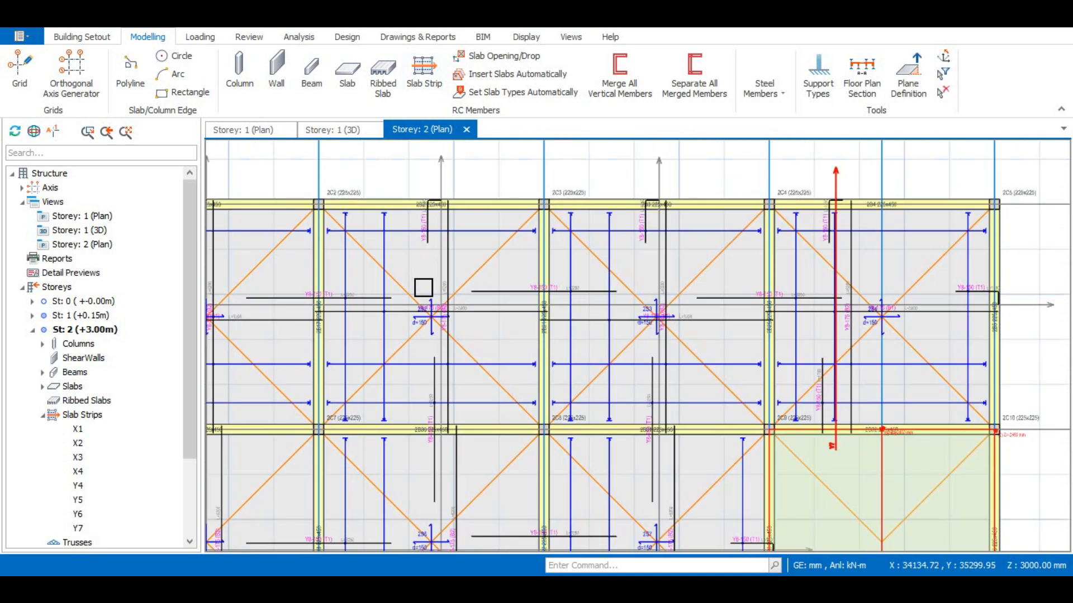
scroll(463, 366, down, 6)
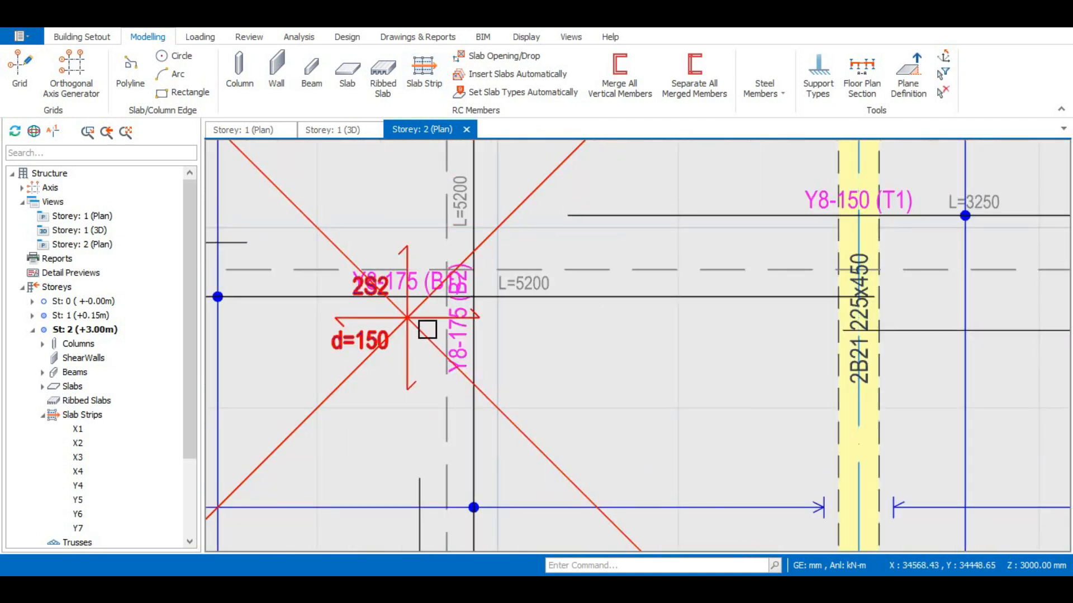
scroll(434, 266, down, 2)
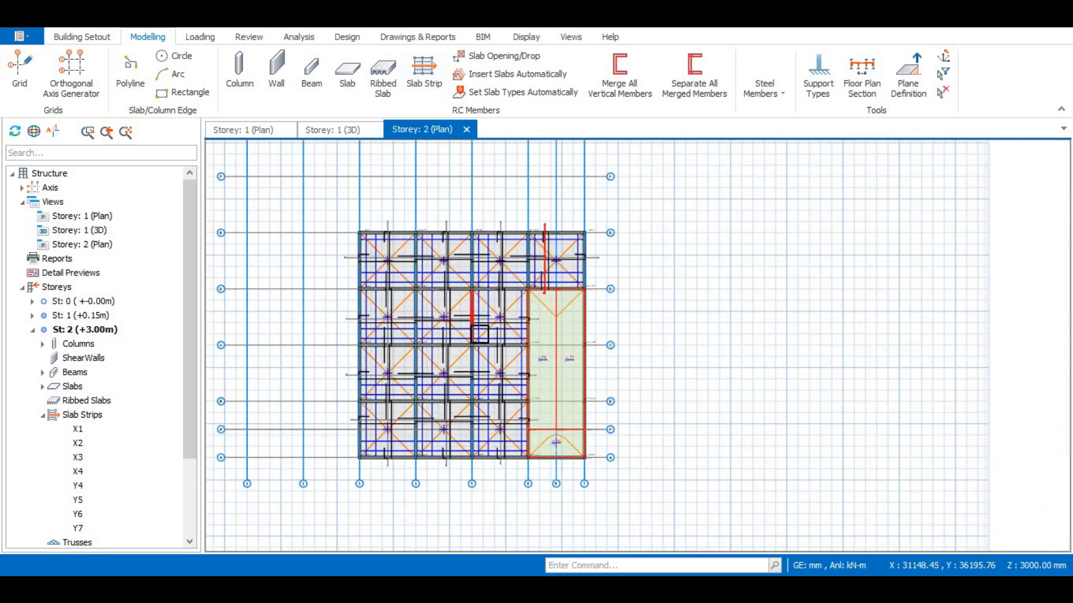
scroll(479, 376, up, 6)
scroll(562, 321, down, 3)
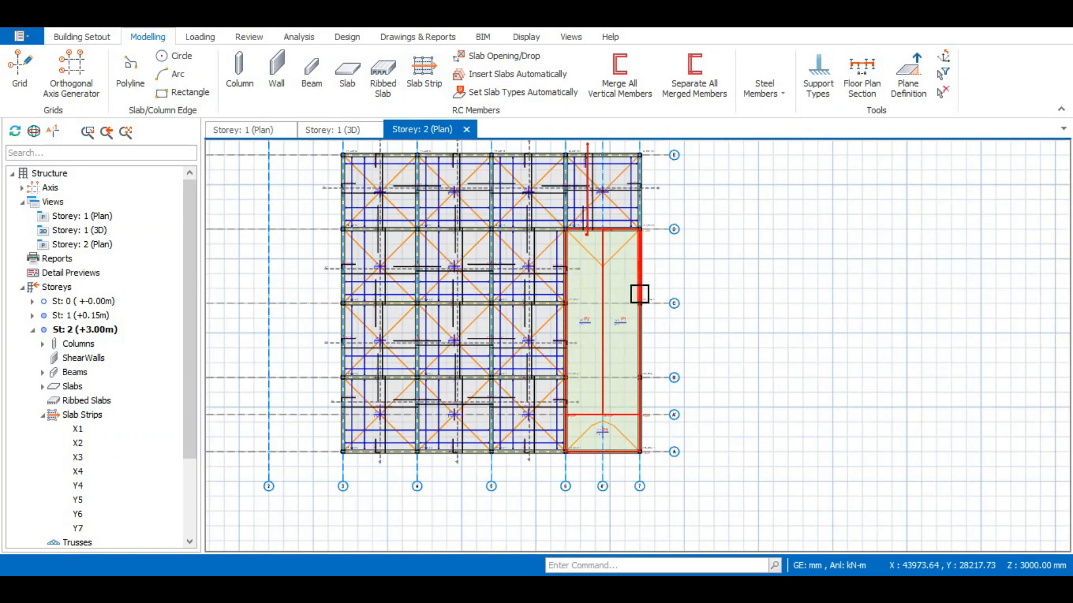
scroll(568, 345, up, 2)
scroll(583, 379, down, 4)
scroll(443, 192, up, 3)
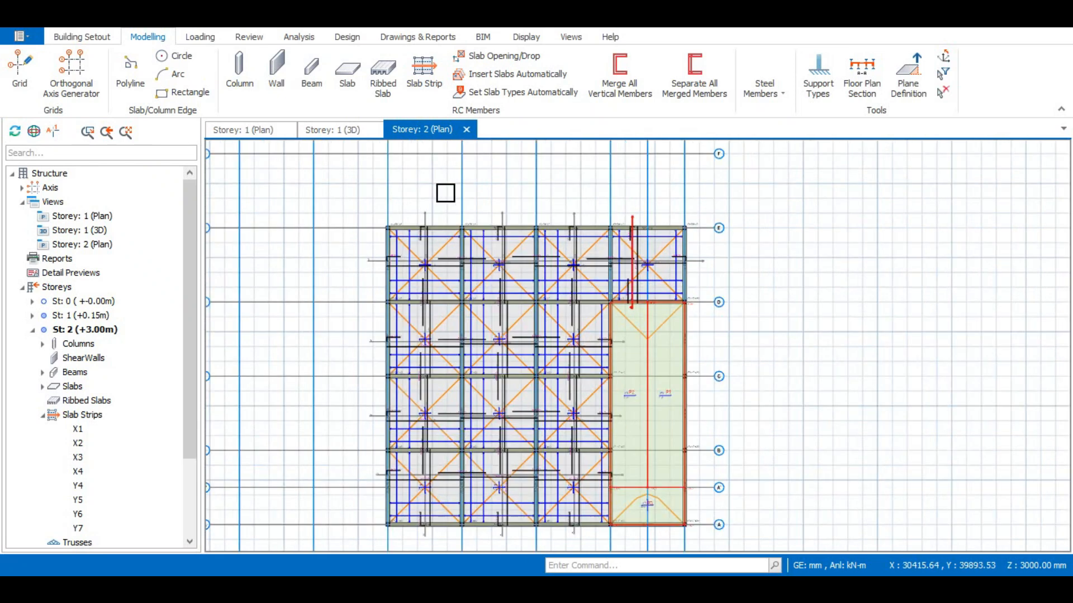
Open the Building Analysis default materials for editing and review the available concrete grades for columns
click(202, 37)
click(296, 37)
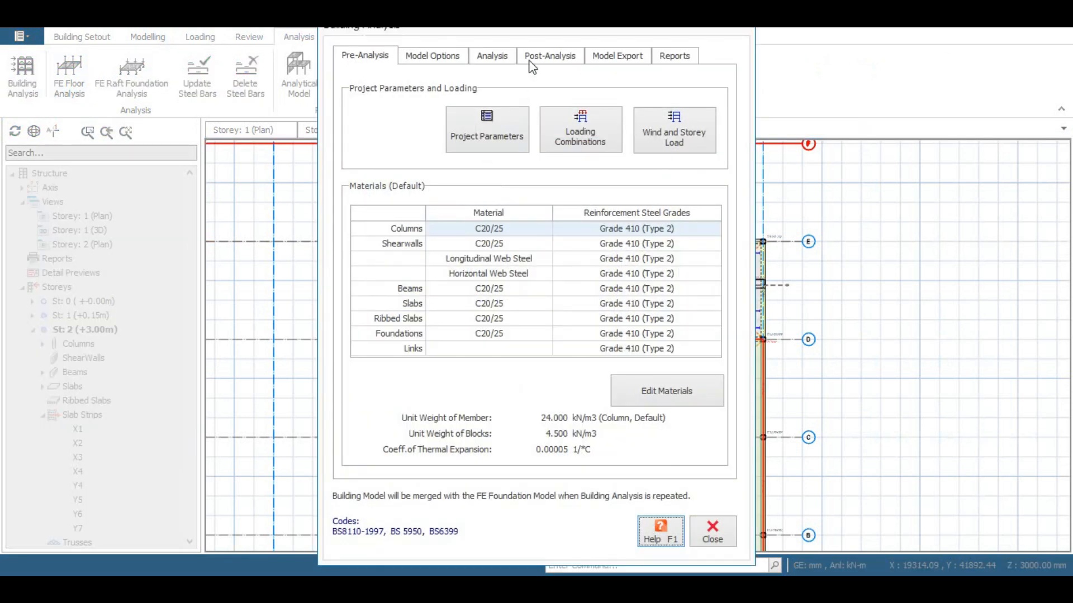
click(495, 61)
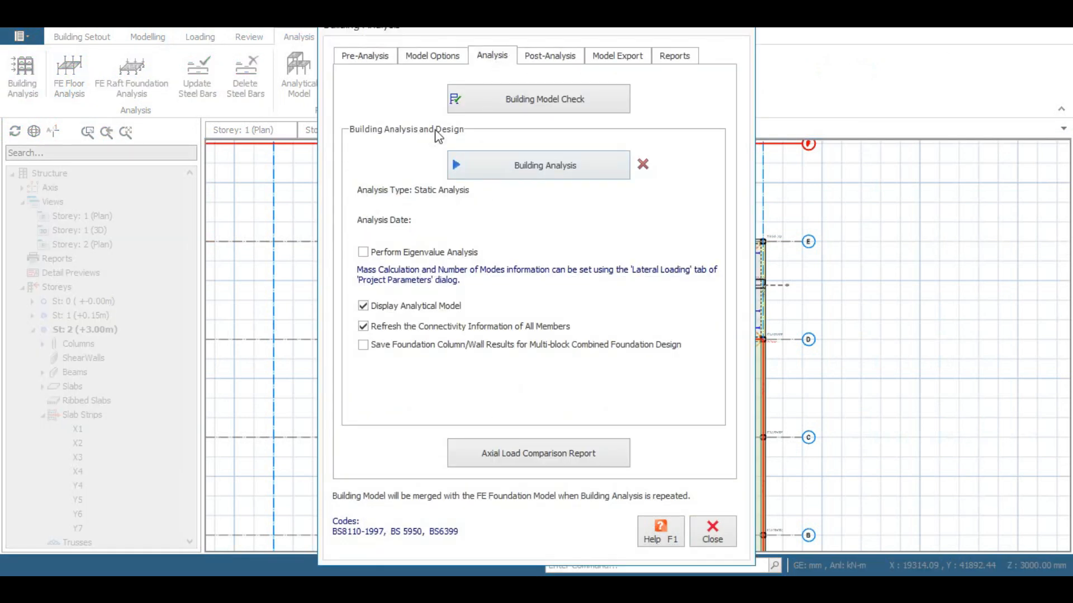
click(403, 56)
click(369, 55)
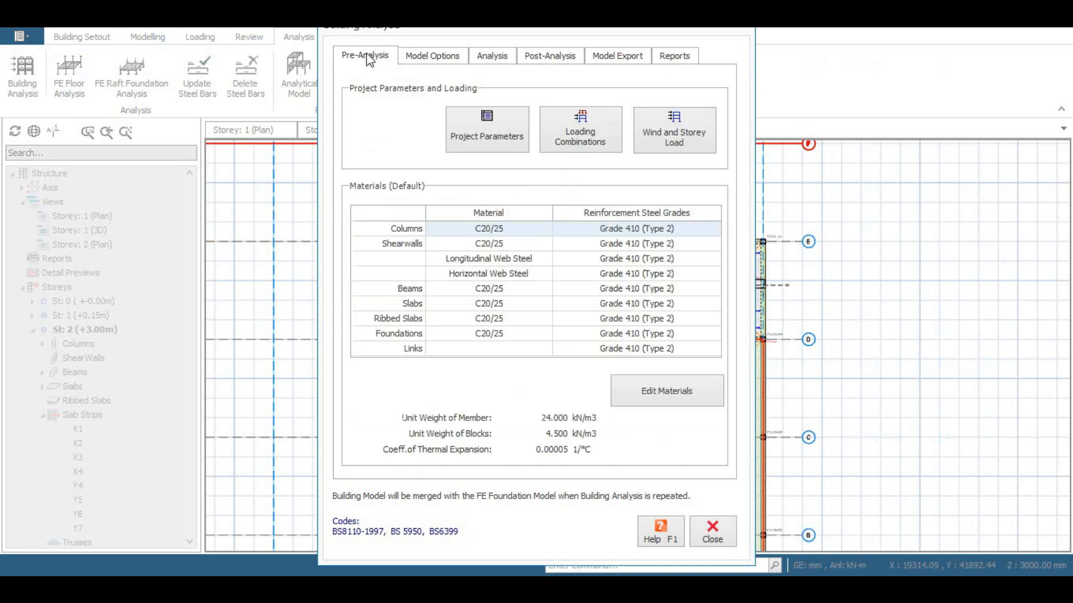
click(673, 404)
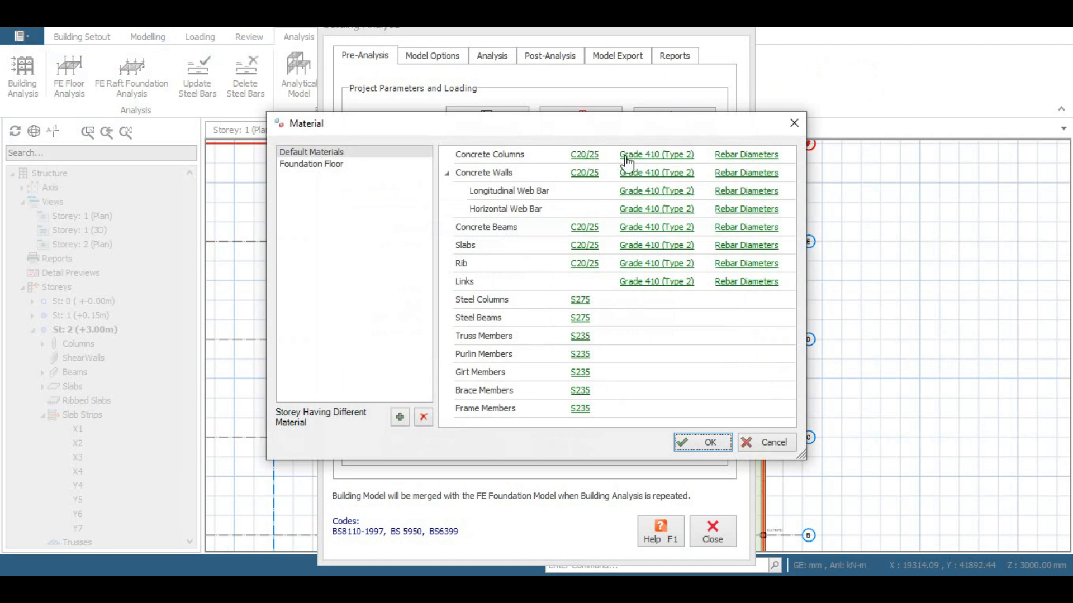
click(592, 158)
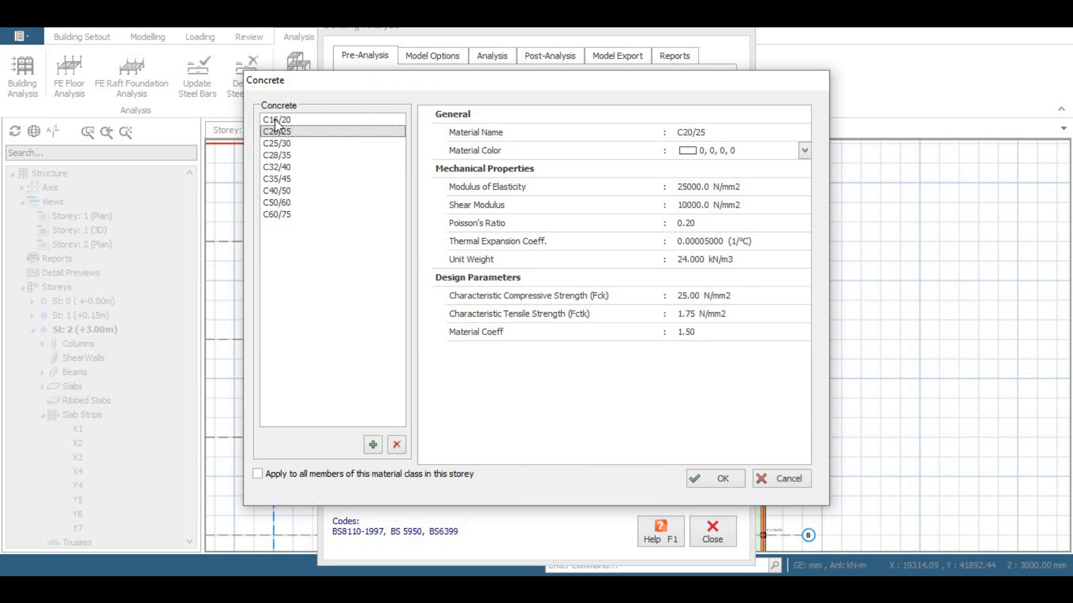
click(782, 476)
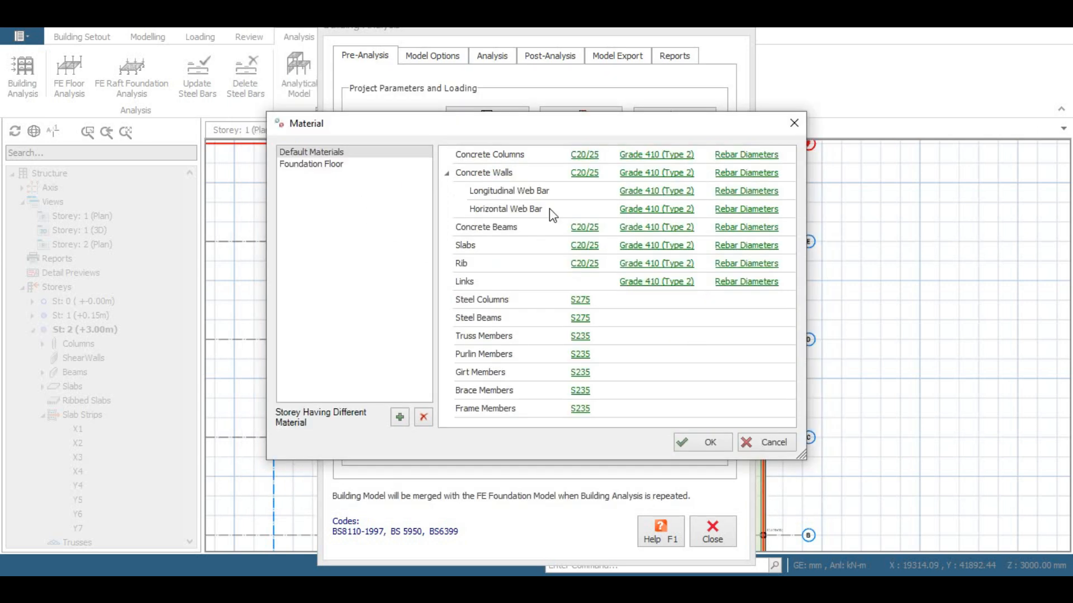
Restrict the concrete column rebar diameters to Y16 only
click(745, 155)
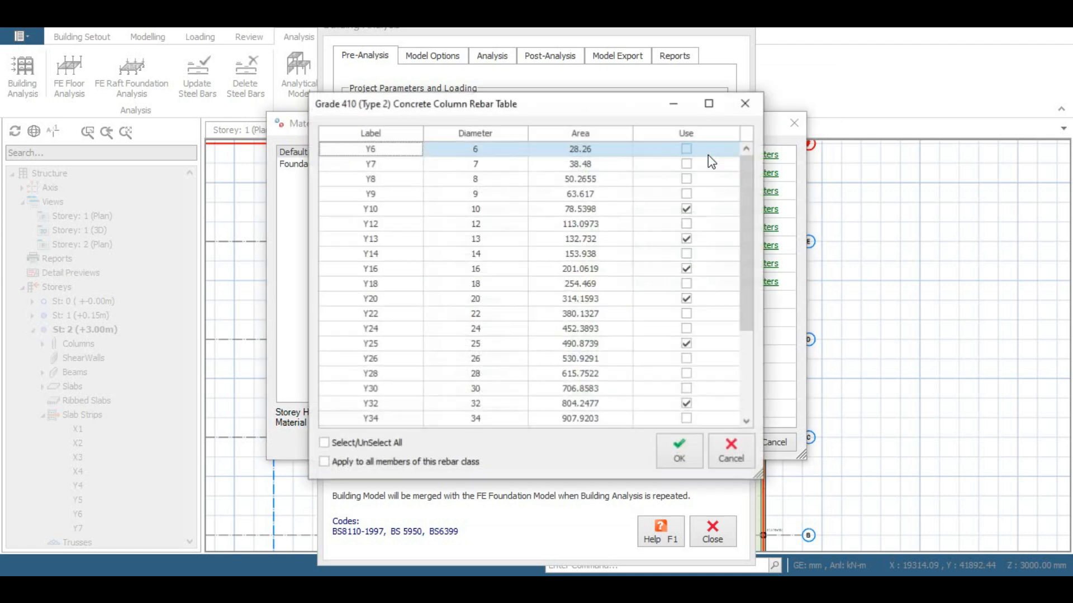
click(324, 444)
click(324, 444)
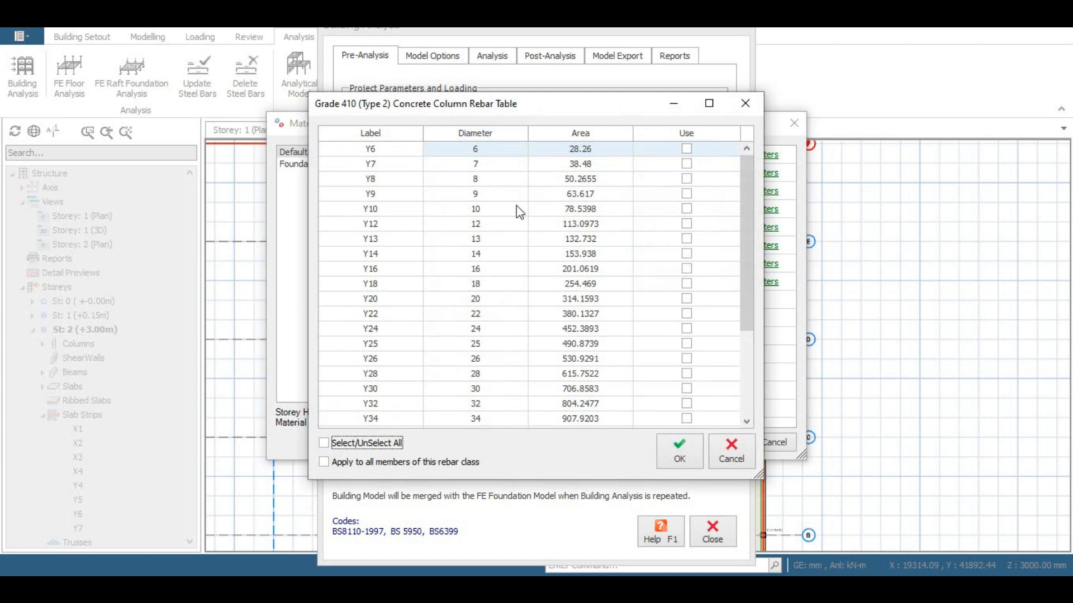
click(687, 270)
click(684, 453)
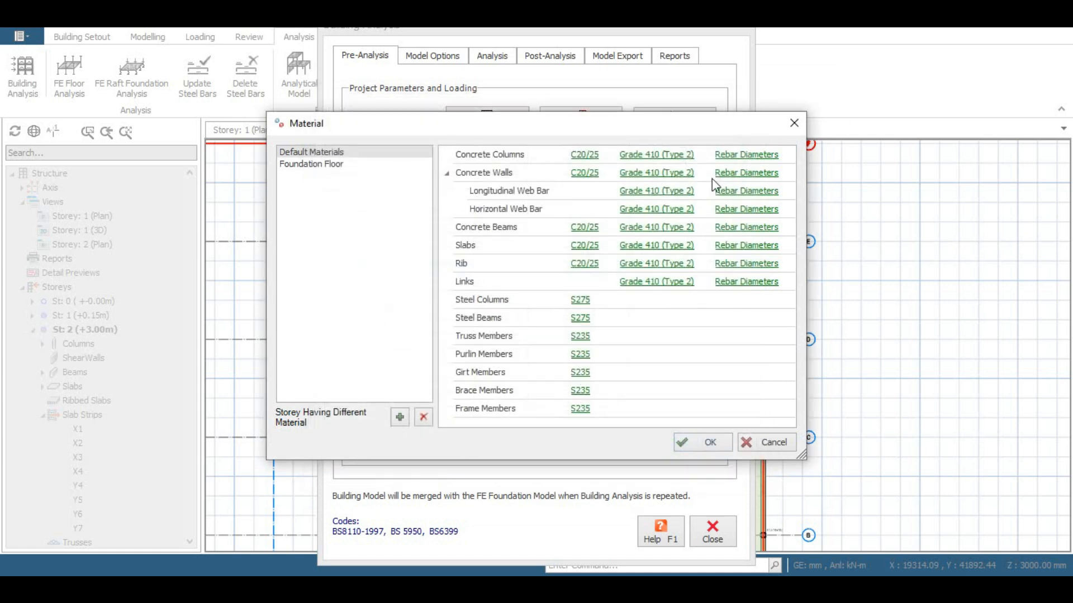
Restrict the concrete wall rebar diameters to Y12 only
click(748, 174)
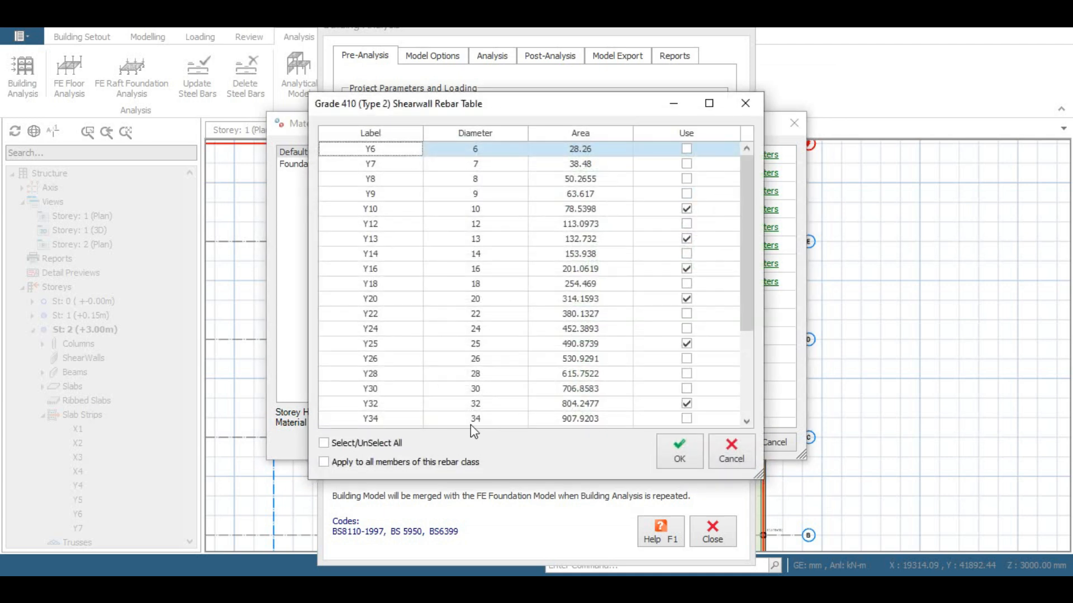
click(334, 444)
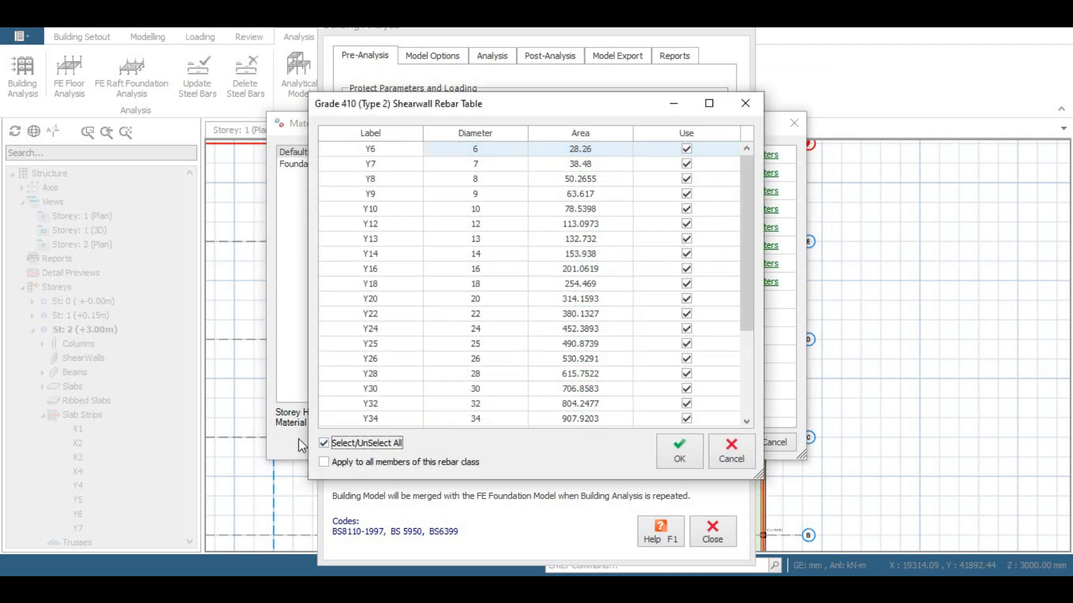
click(324, 444)
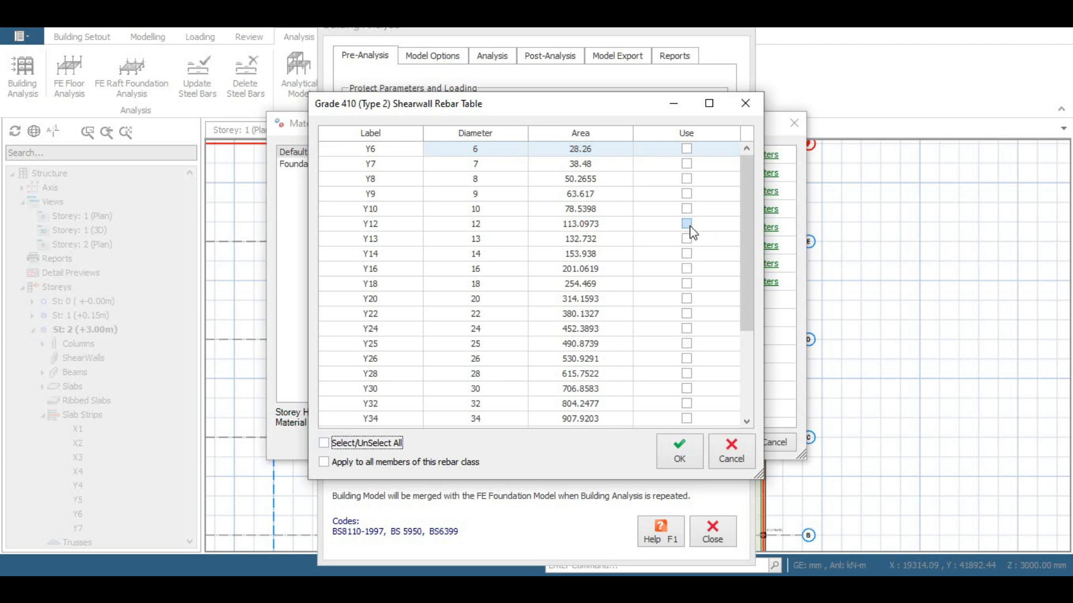
click(687, 224)
click(681, 451)
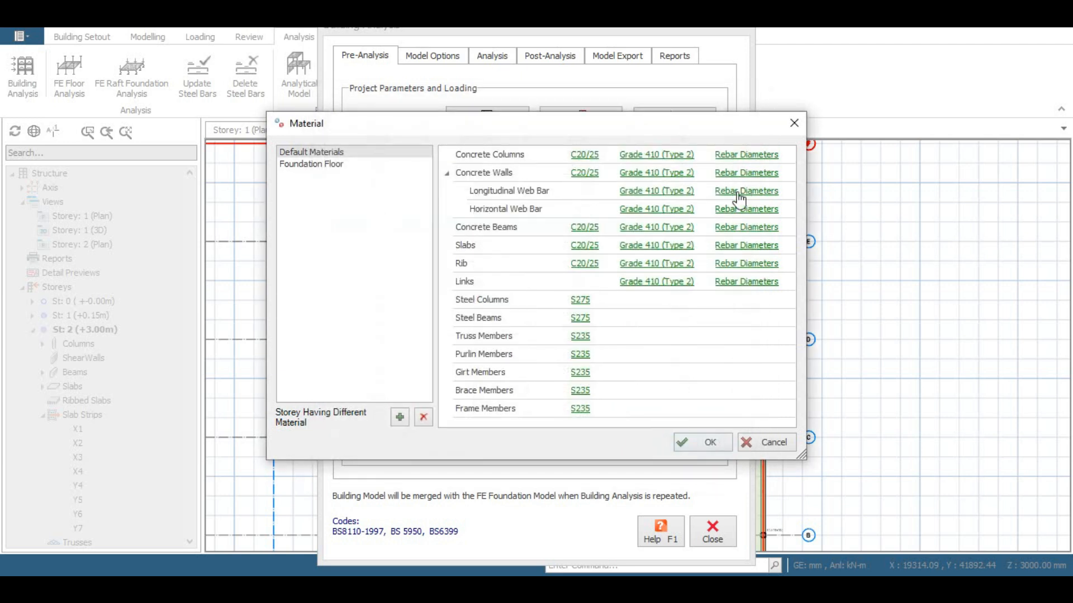
Restrict the longitudinal web bar diameters of the concrete walls to Y16 only
click(745, 191)
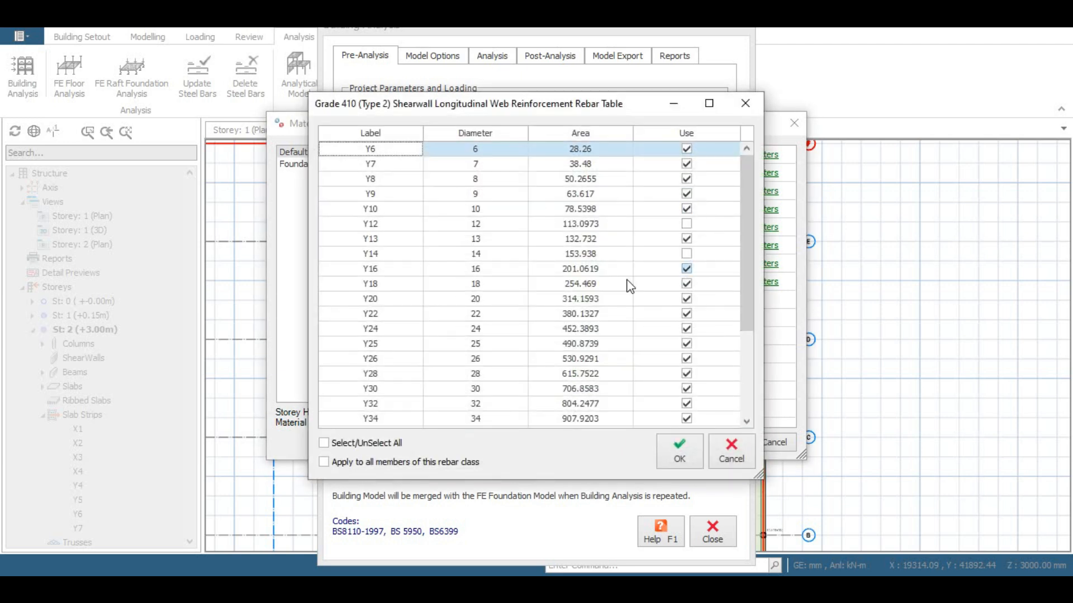
click(323, 442)
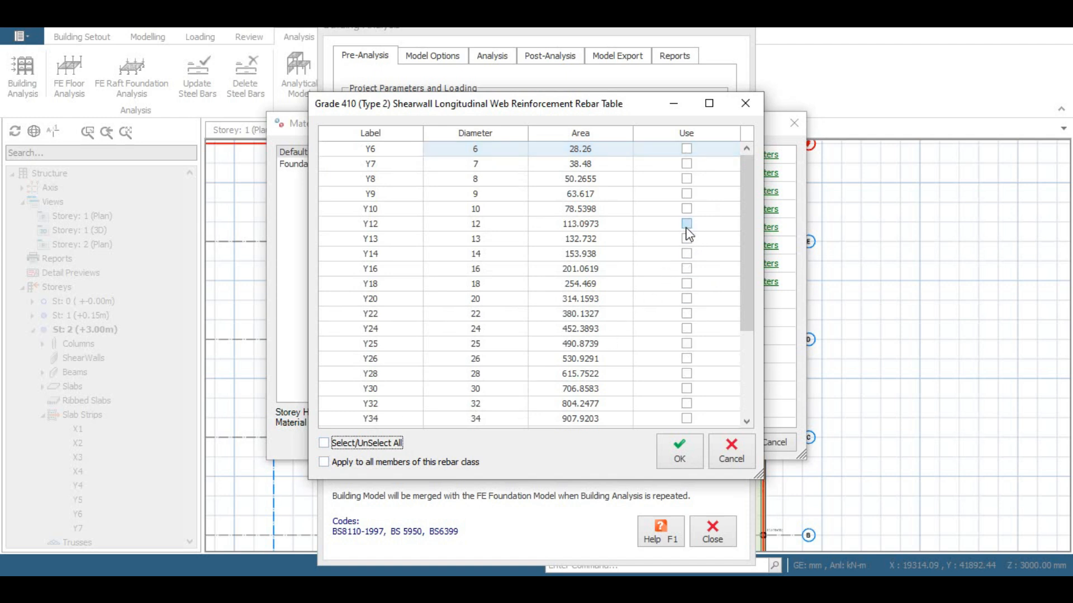
click(686, 268)
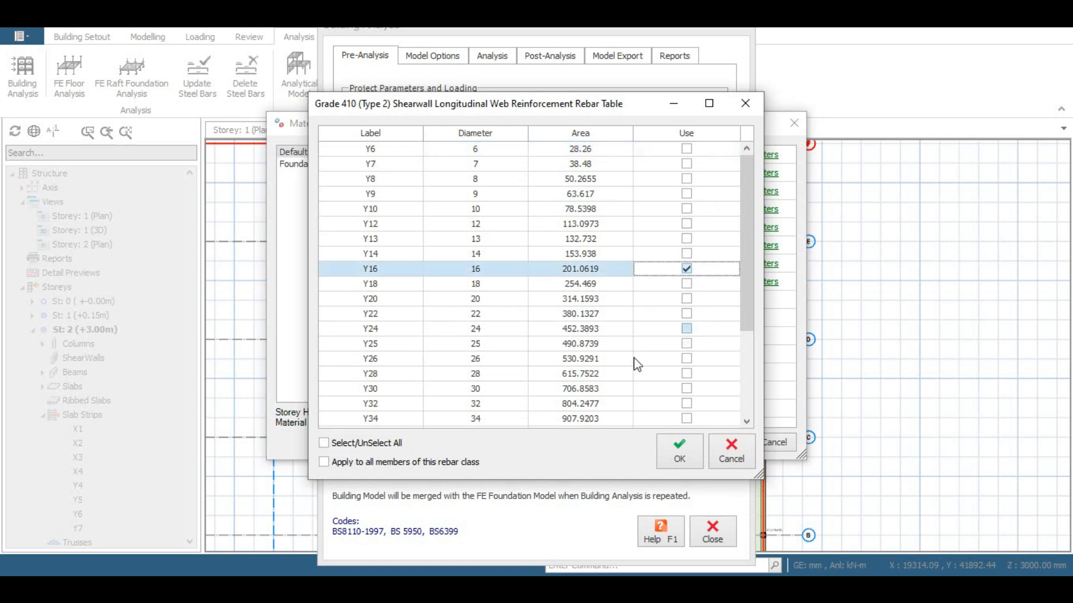
click(679, 452)
Restrict the horizontal web bar diameters of the concrete walls to Y16 only
click(747, 209)
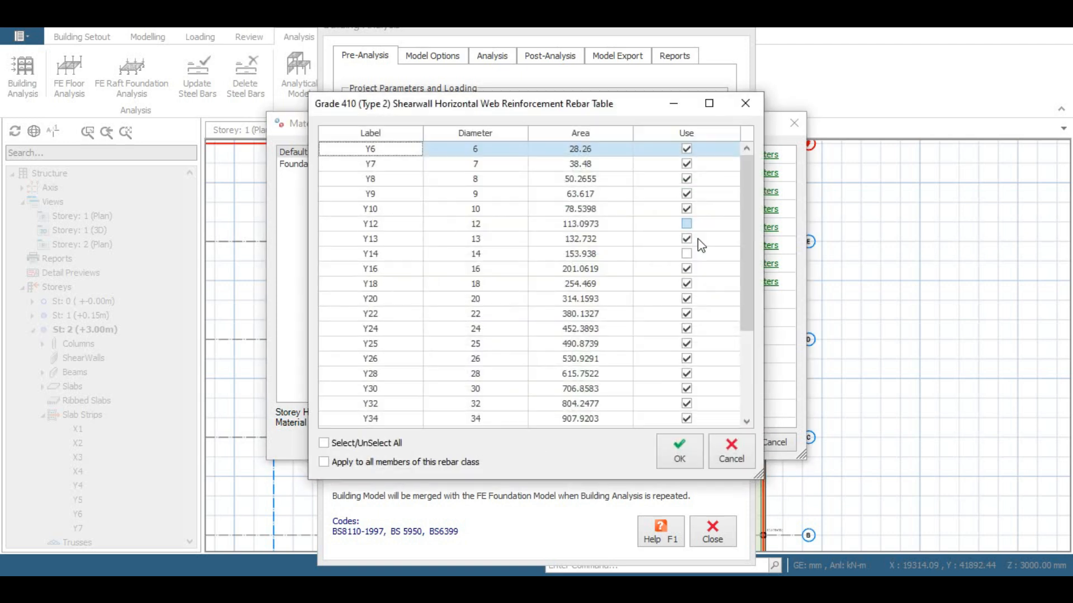
click(323, 443)
click(324, 443)
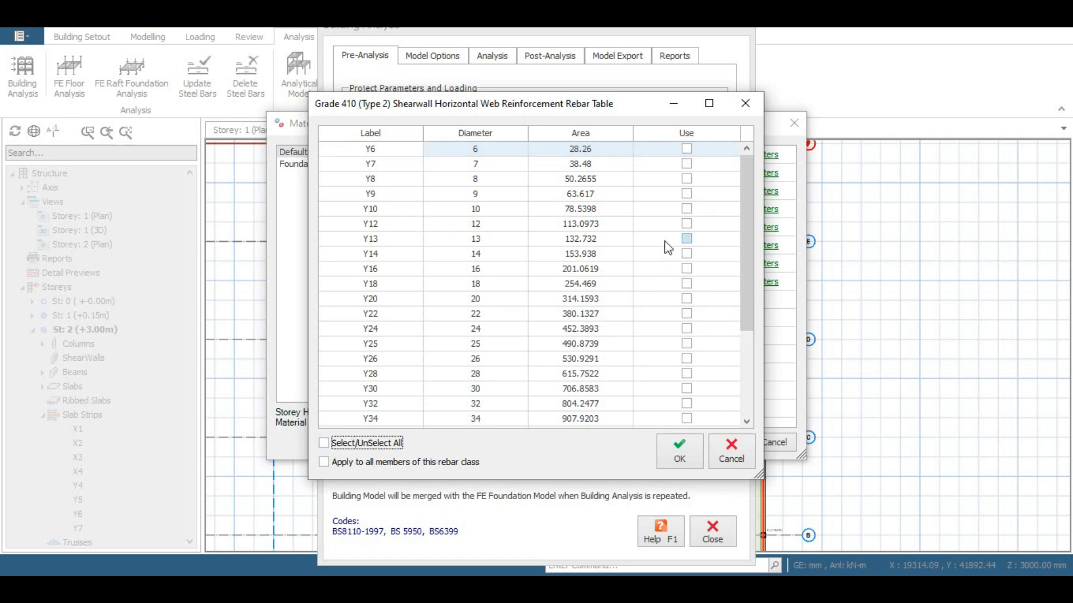
click(686, 269)
click(695, 452)
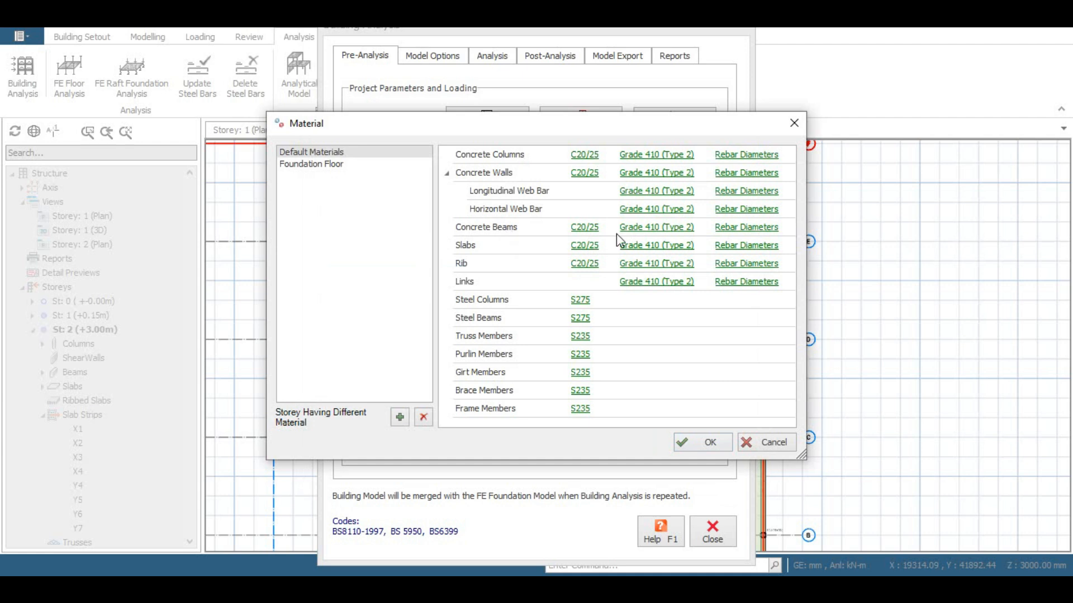
Restrict the concrete beam rebar diameters to Y16 only
click(747, 227)
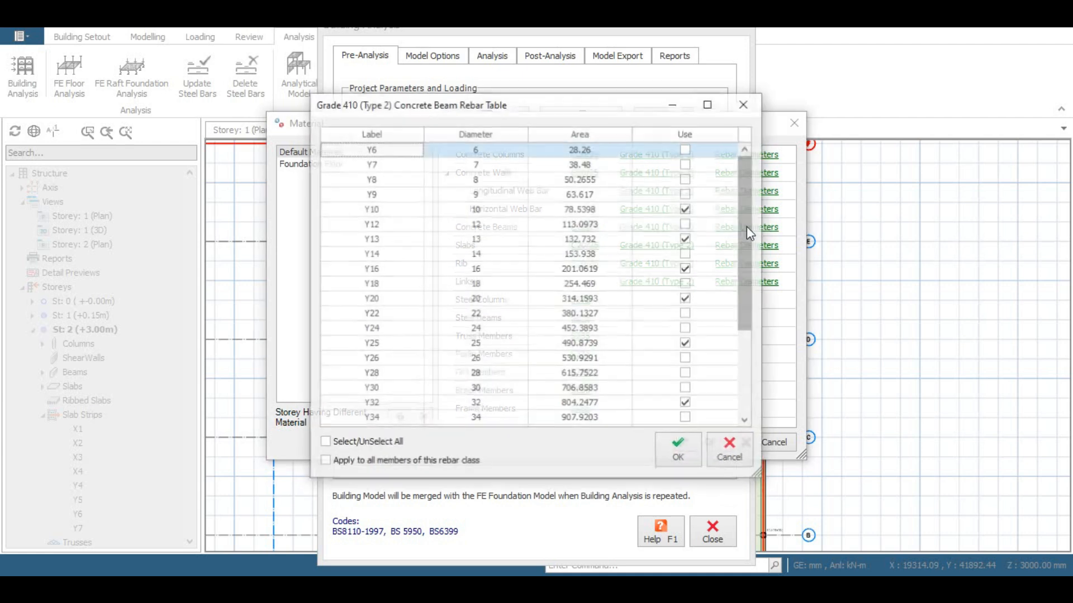
click(324, 443)
click(324, 443)
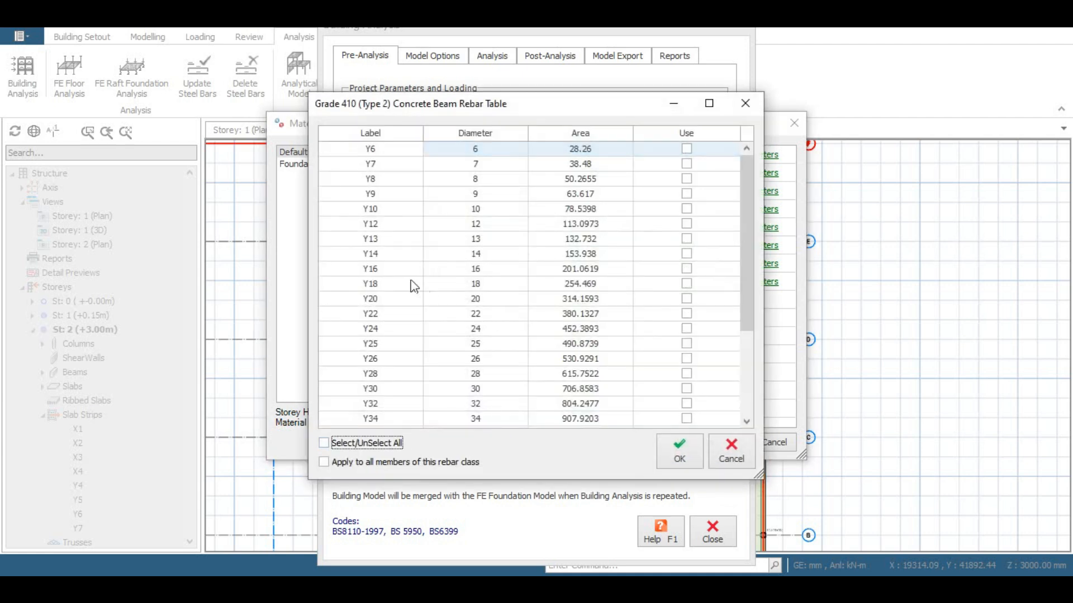
click(687, 269)
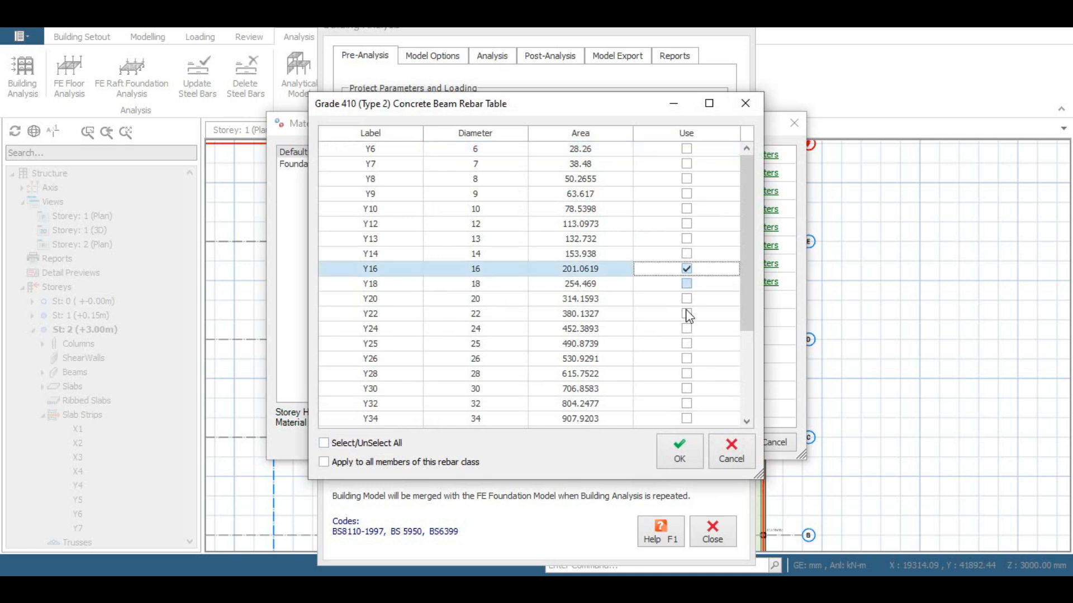
click(676, 457)
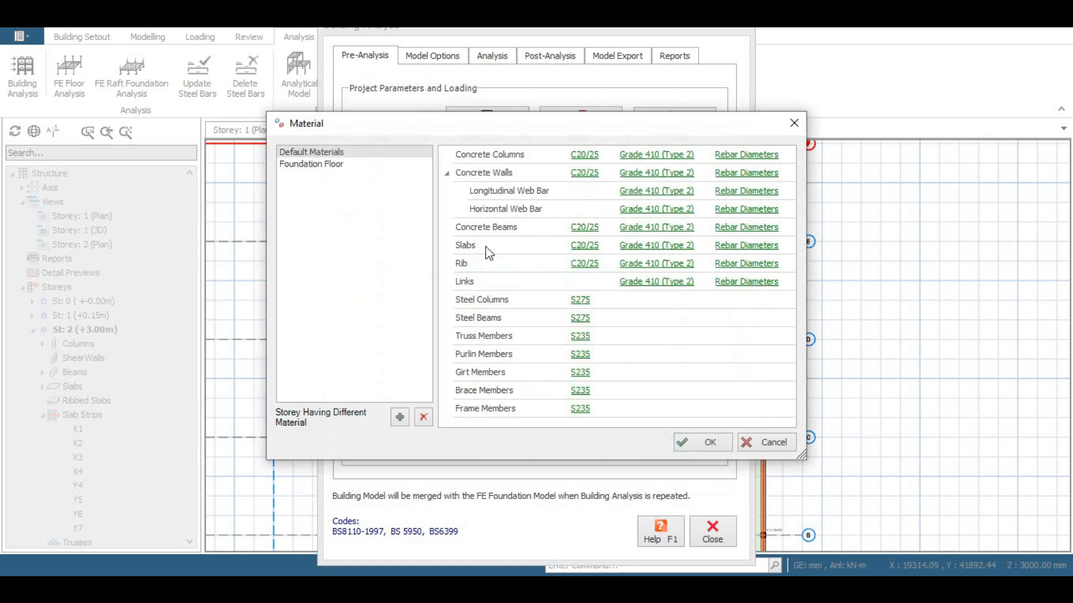
Restrict the concrete slab rebar diameters to Y12 only
click(740, 246)
click(324, 443)
click(324, 443)
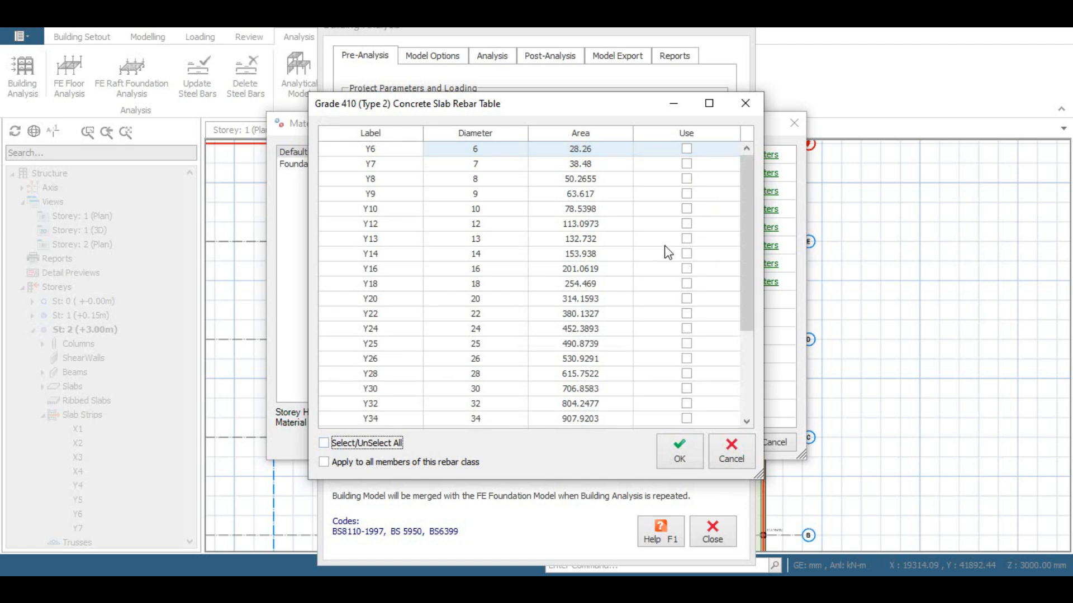
click(687, 224)
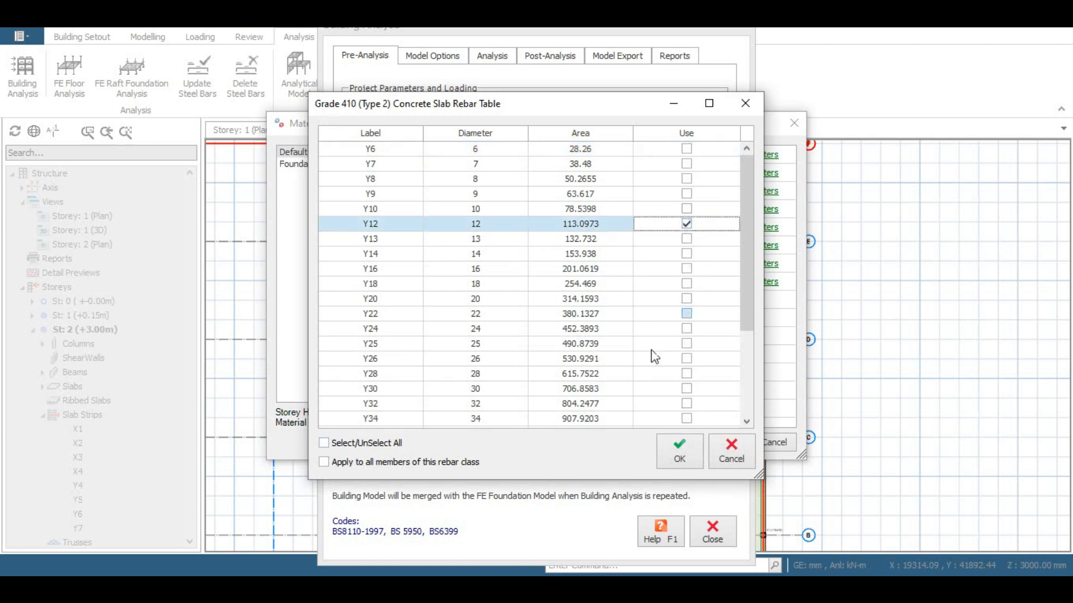
click(679, 453)
Restrict the rib slab rebar diameters to Y12 only
click(740, 265)
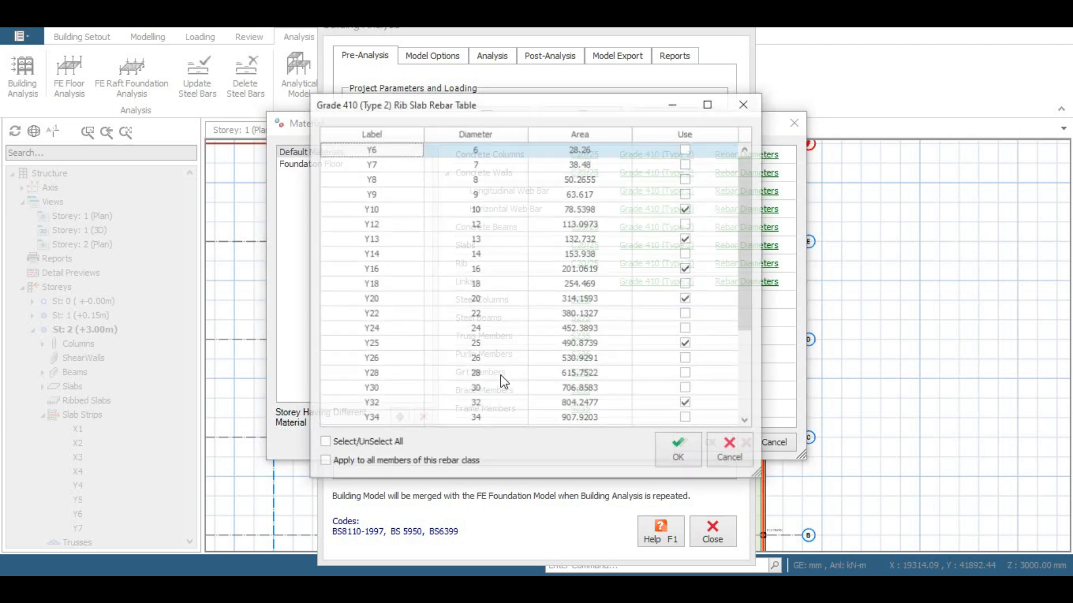
click(324, 443)
click(323, 445)
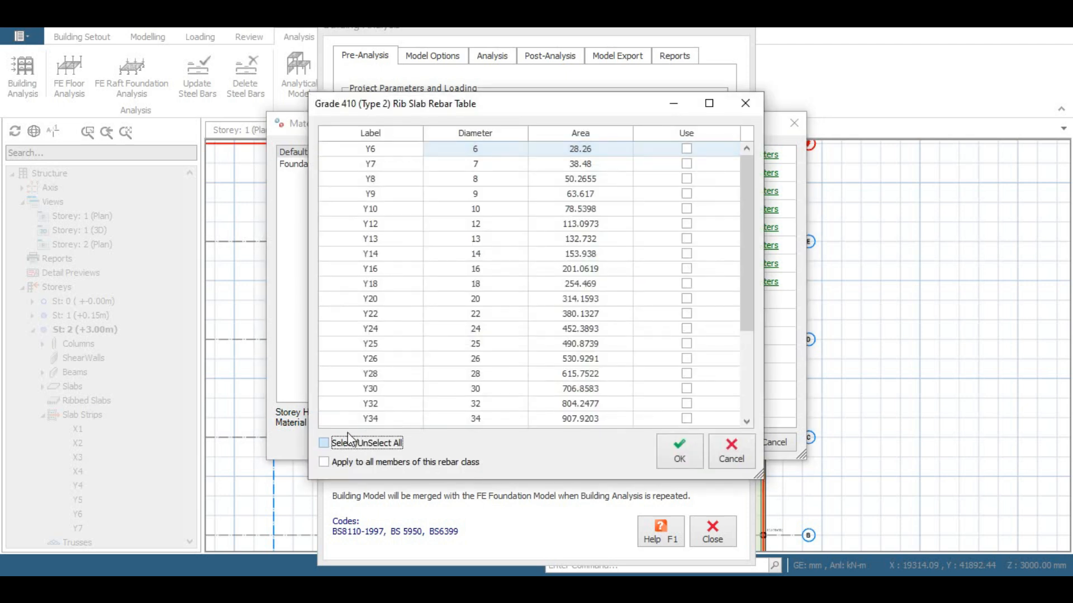
click(686, 224)
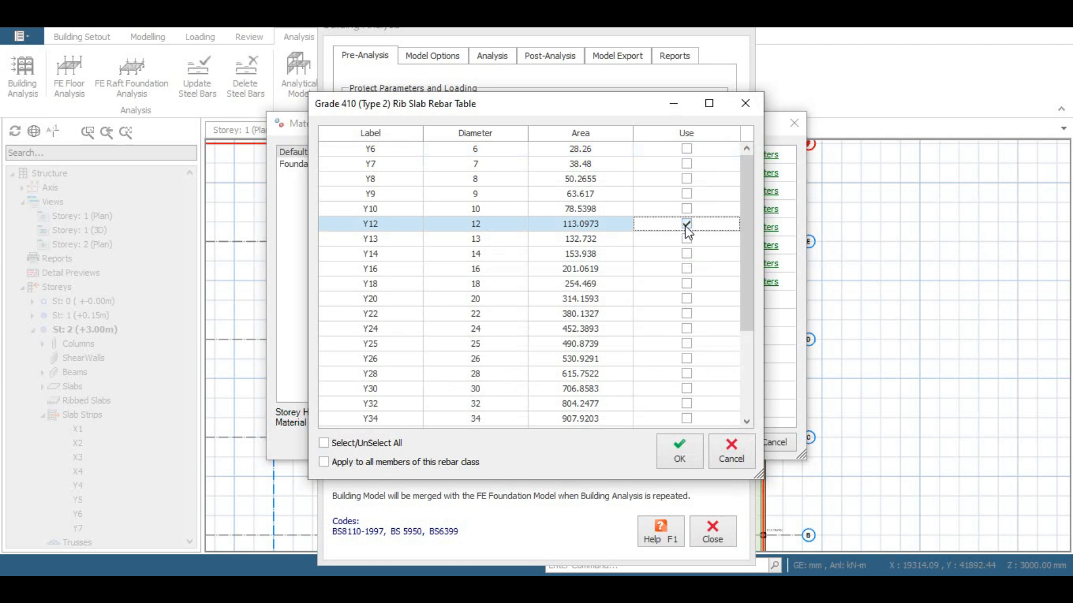
click(679, 456)
Restrict the link rebar diameters to Y10 only, then accept the default materials and close Building Analysis
click(742, 283)
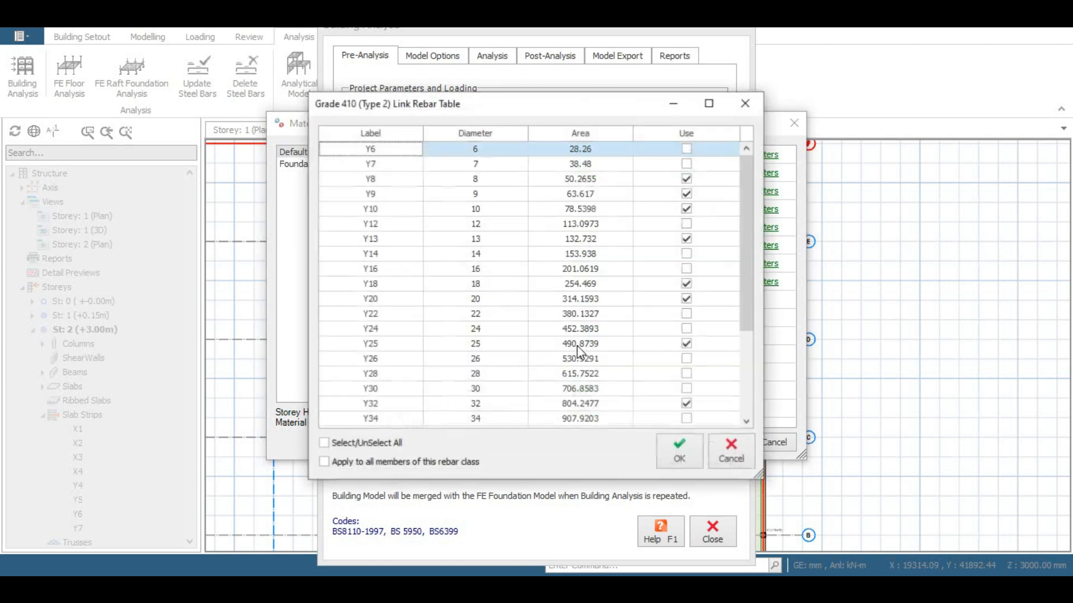
click(324, 443)
click(324, 444)
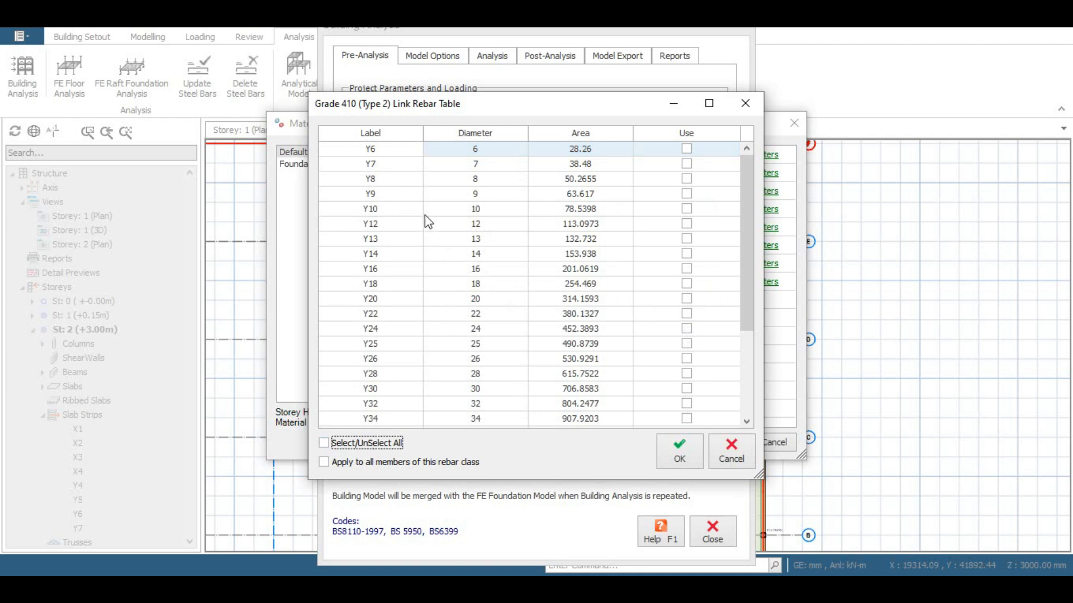
click(687, 209)
click(679, 451)
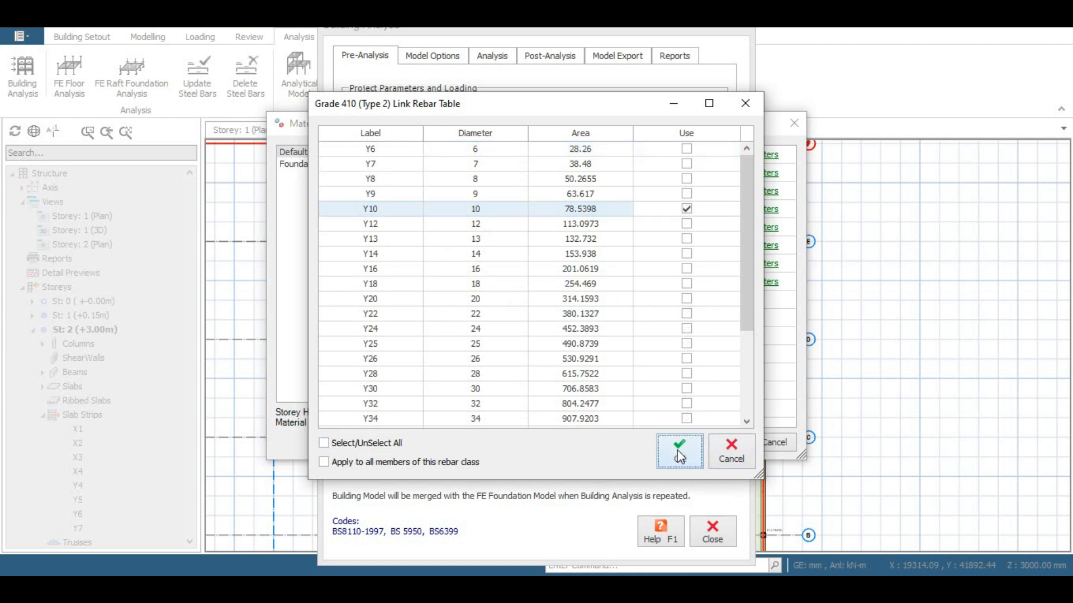
click(684, 439)
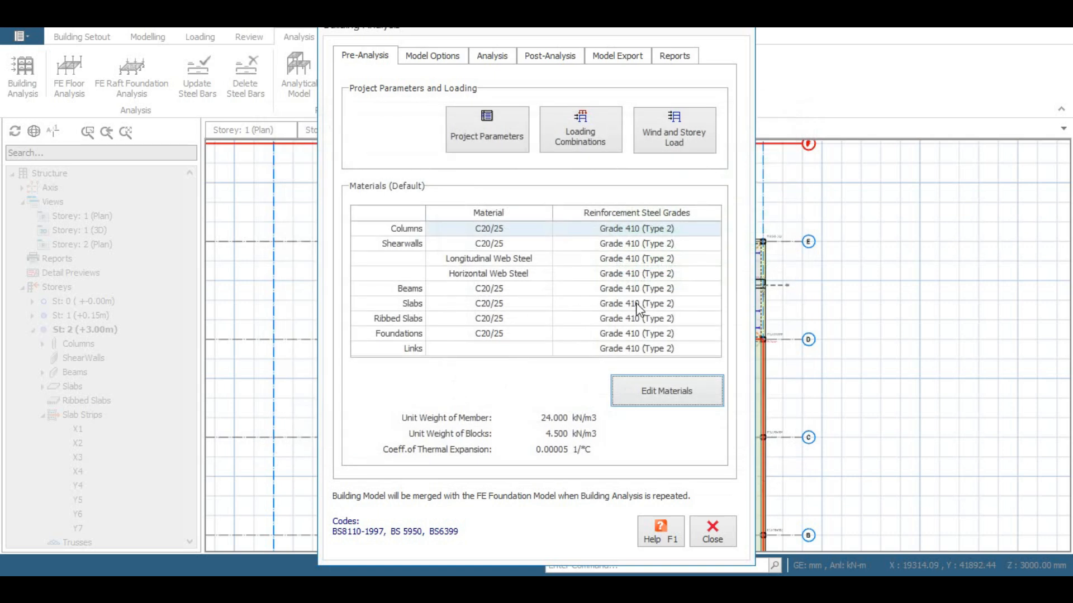
click(705, 531)
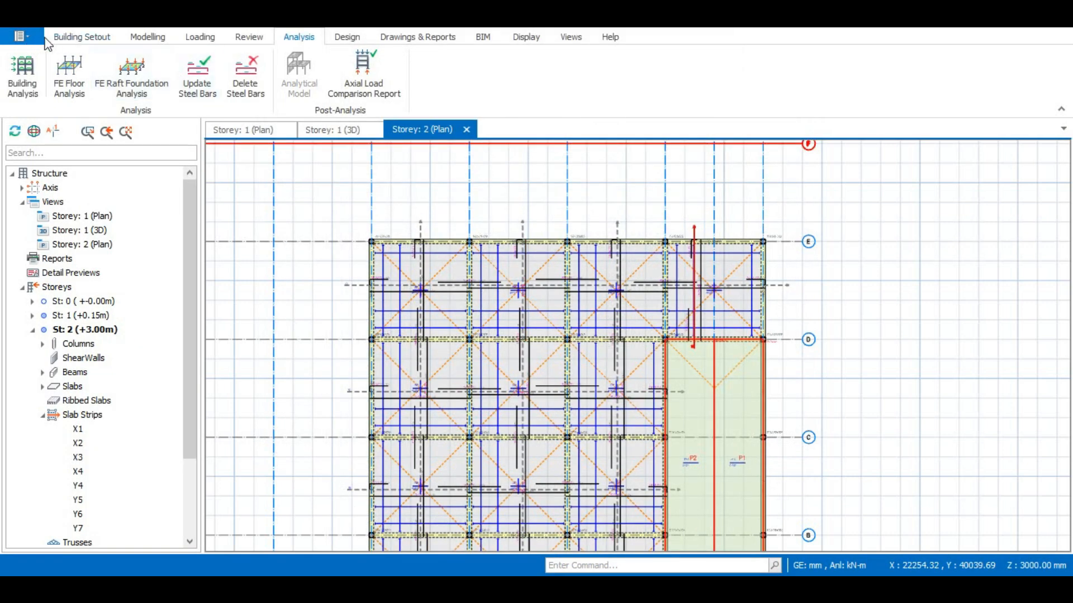
Open the Settings Center at the rebar settings for columns and shearwalls
click(62, 37)
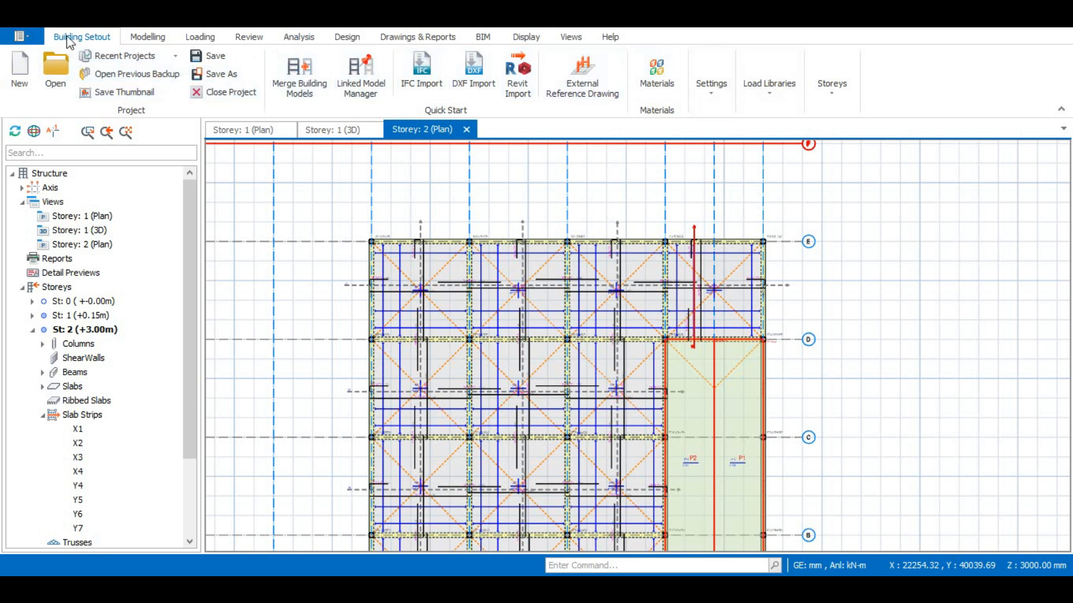
click(711, 83)
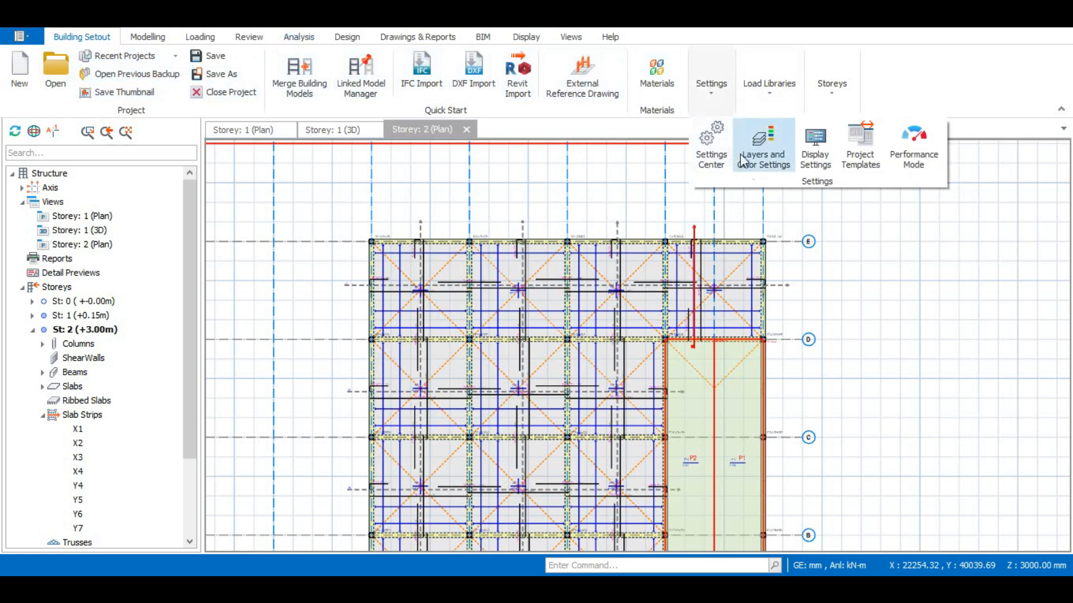
click(714, 154)
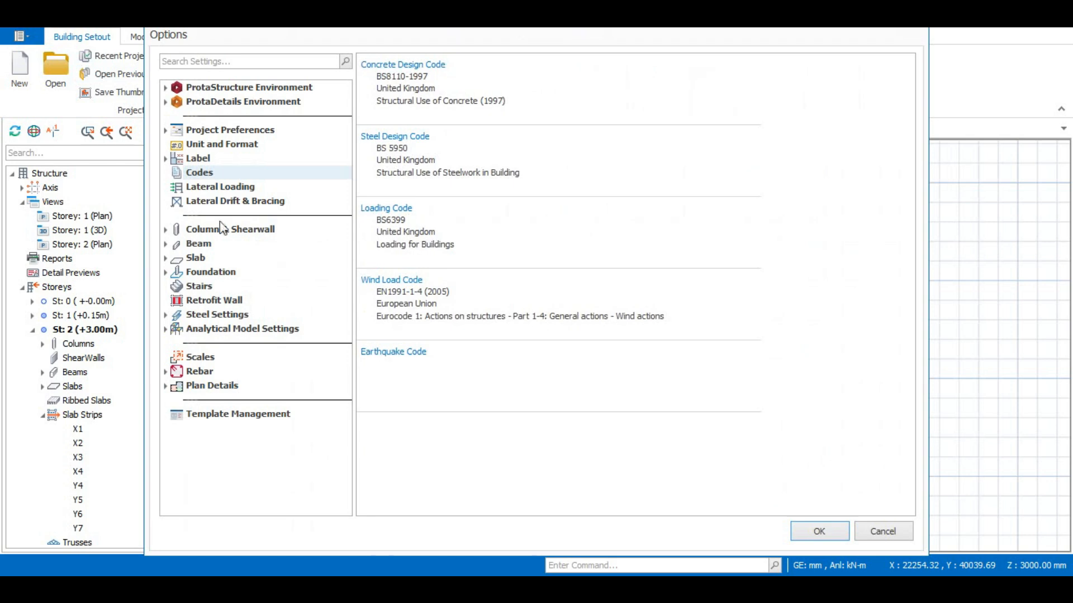
click(166, 230)
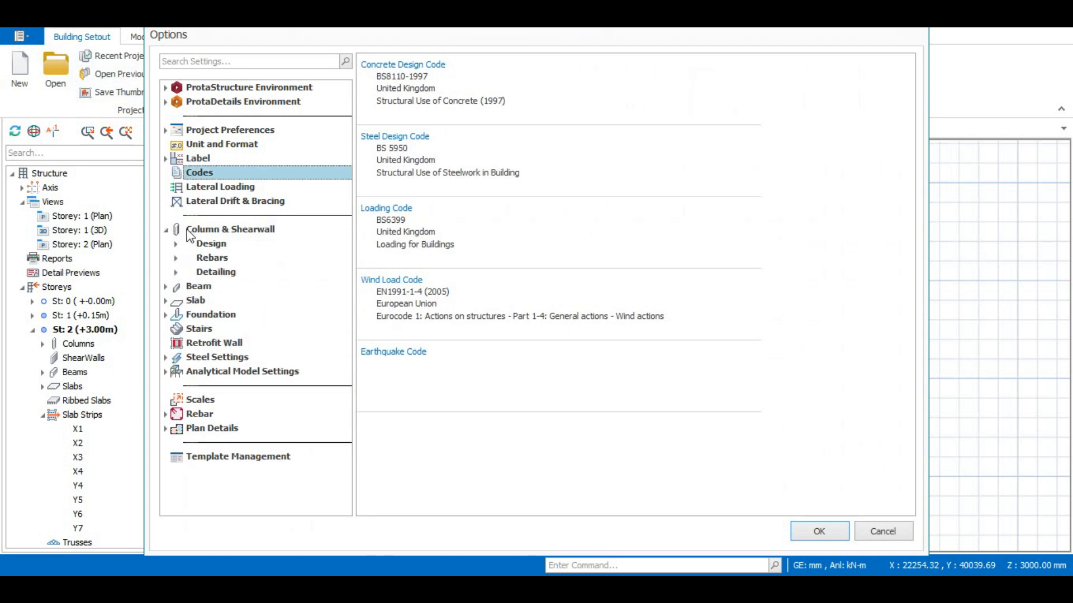
click(215, 260)
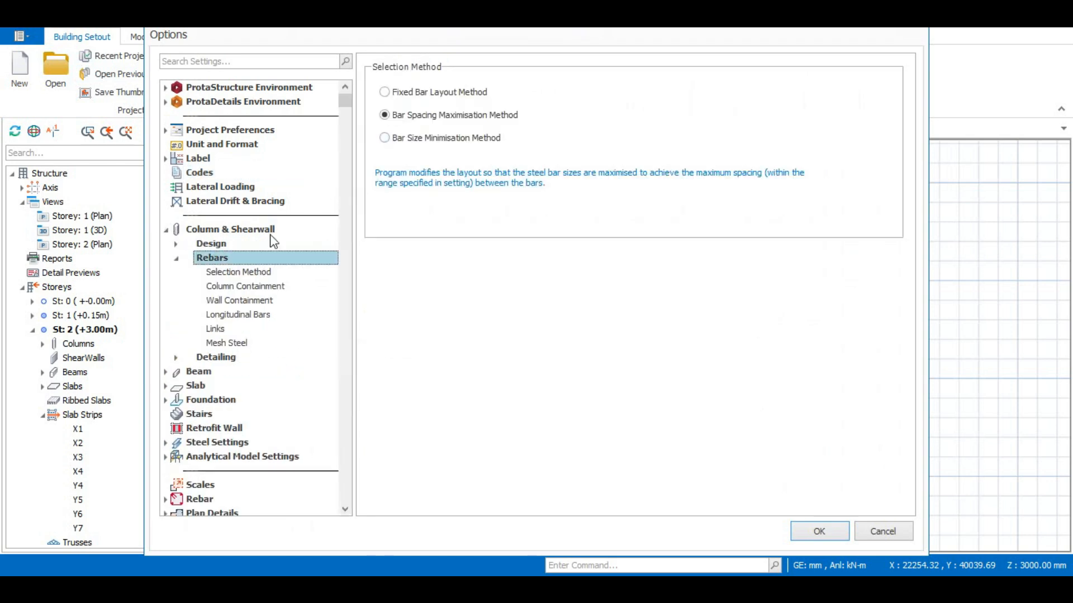
Examine the column and shearwall rebar settings for selection method, containment, longitudinal bars, links and mesh steel
click(229, 272)
click(234, 286)
click(231, 300)
click(231, 314)
click(229, 329)
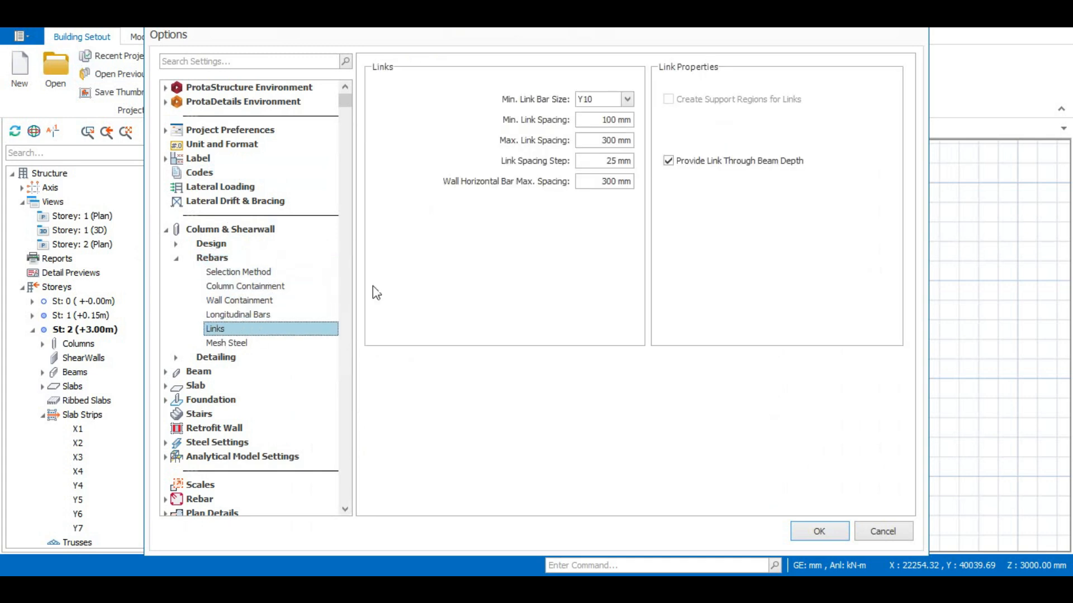
click(627, 99)
click(629, 100)
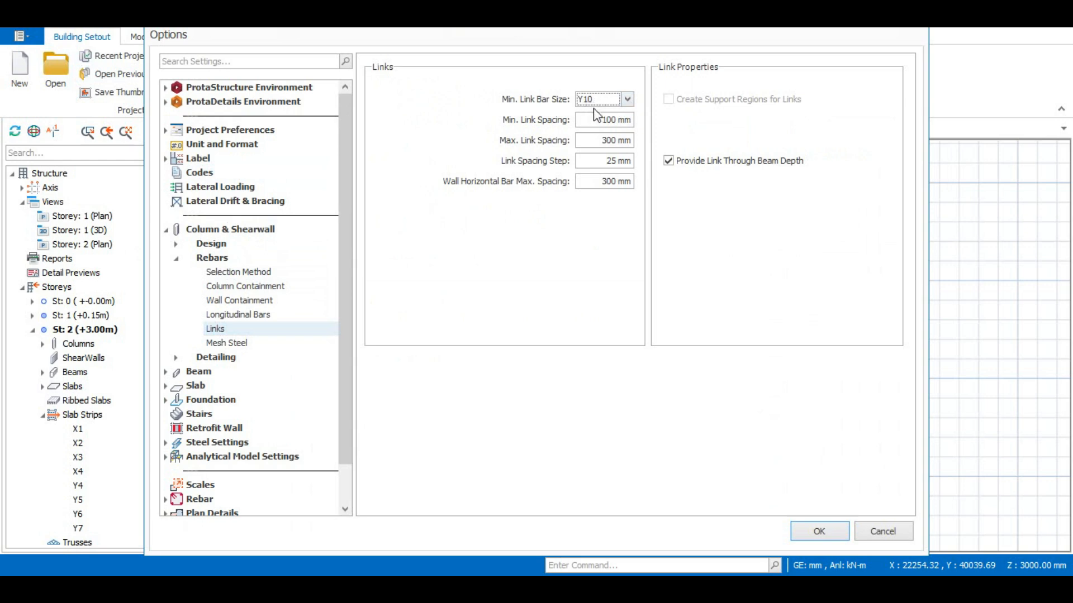
click(221, 343)
click(218, 330)
click(223, 271)
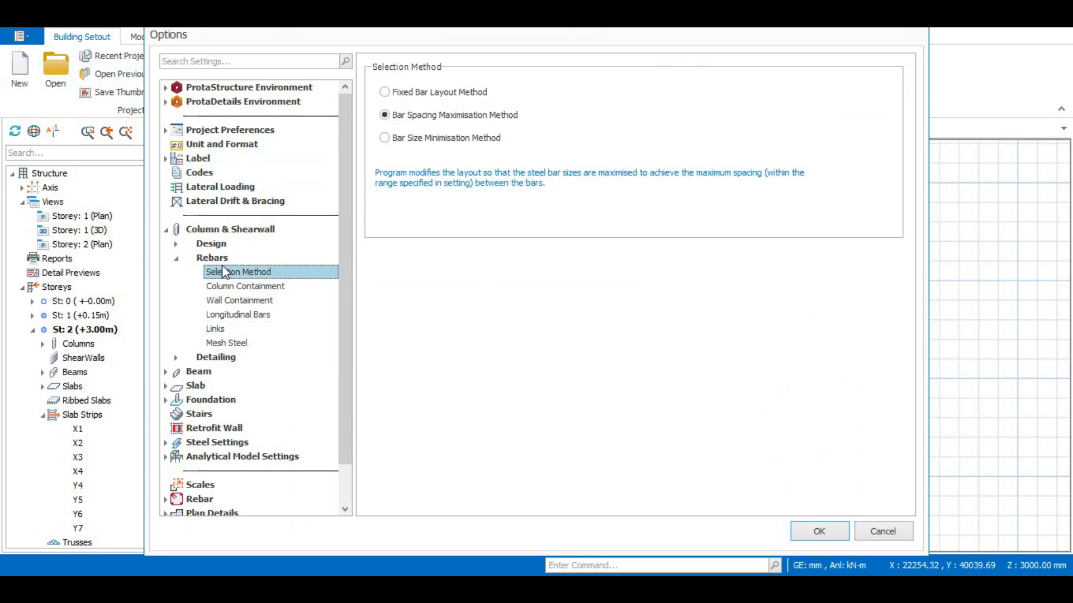
Examine the minimum steel percentages and design parameters for columns and shearwalls
click(175, 244)
click(238, 259)
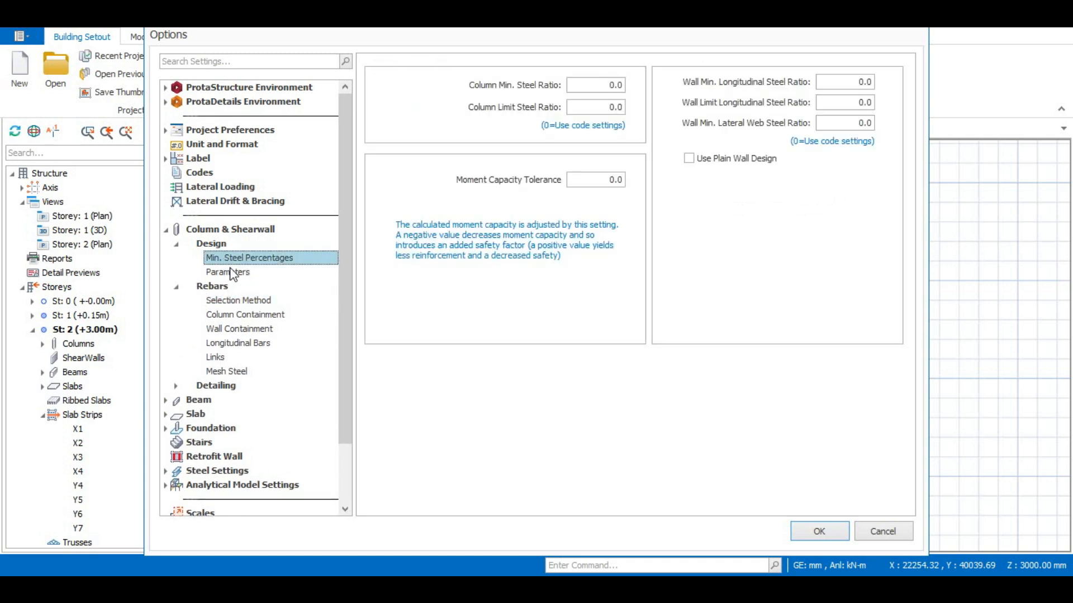
click(237, 272)
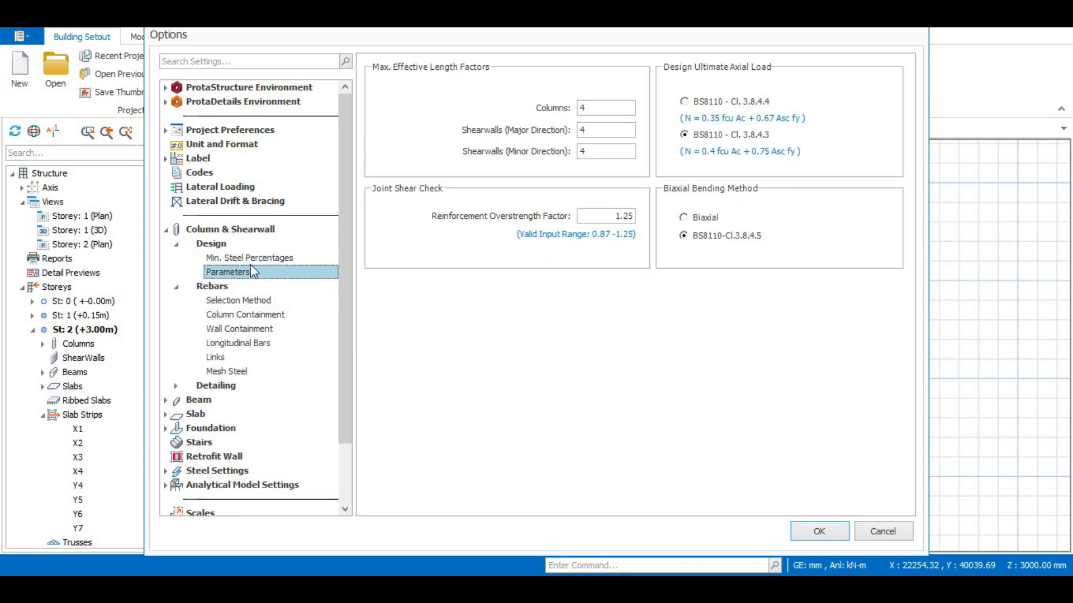
Recheck the column and shearwall rebar pages from selection method through mesh steel, then collapse the Design and Rebars groups
click(222, 300)
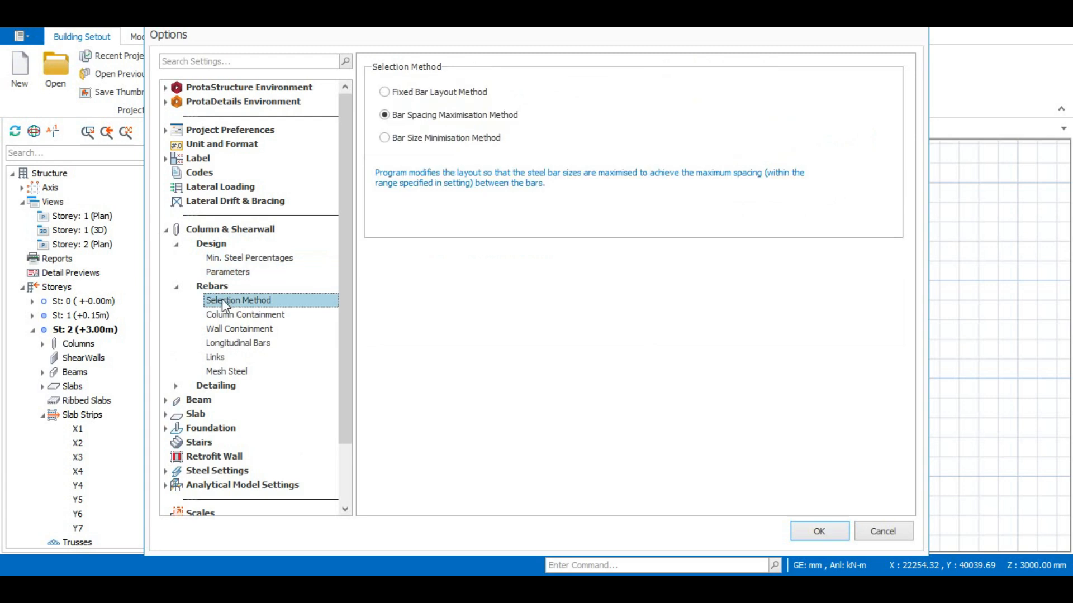
click(224, 316)
click(224, 330)
click(226, 343)
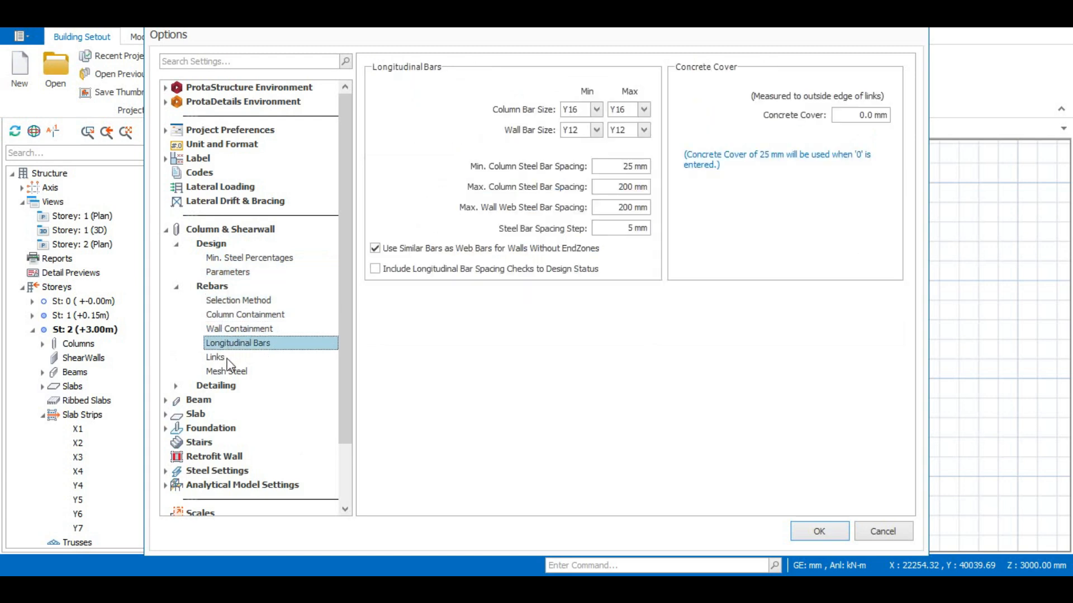
click(224, 358)
click(221, 372)
click(183, 287)
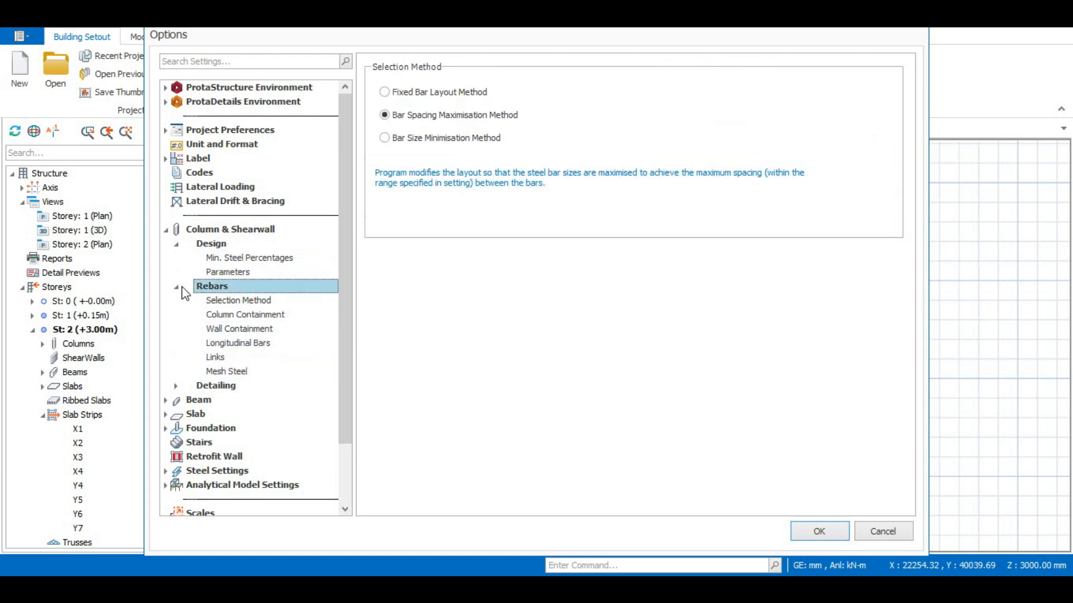
click(176, 246)
click(175, 258)
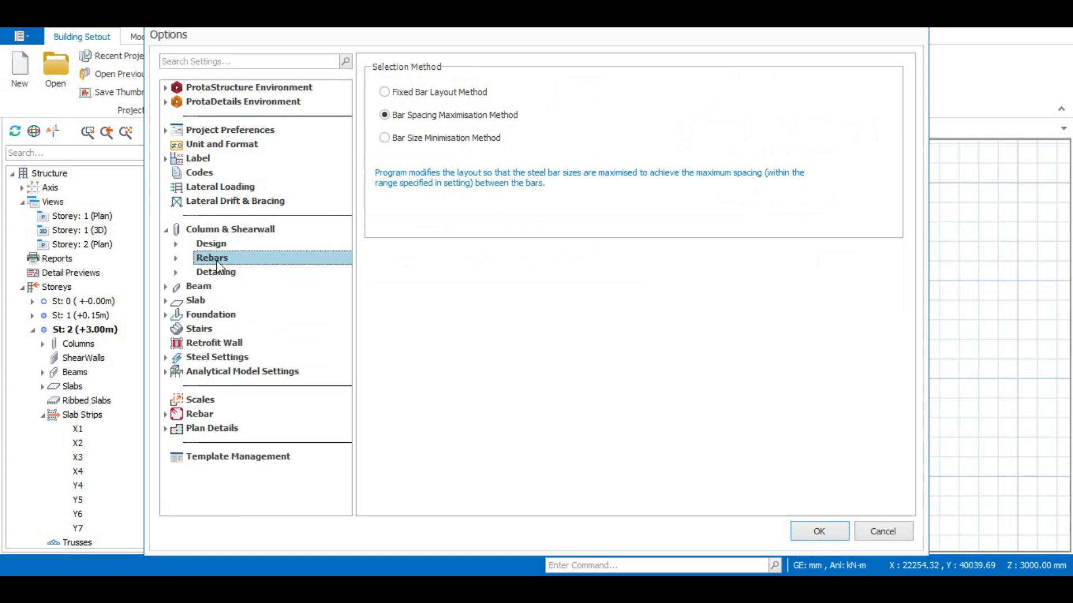
Examine the beam design, parameters and steel bar selection settings, including bent-up bars and links
click(166, 286)
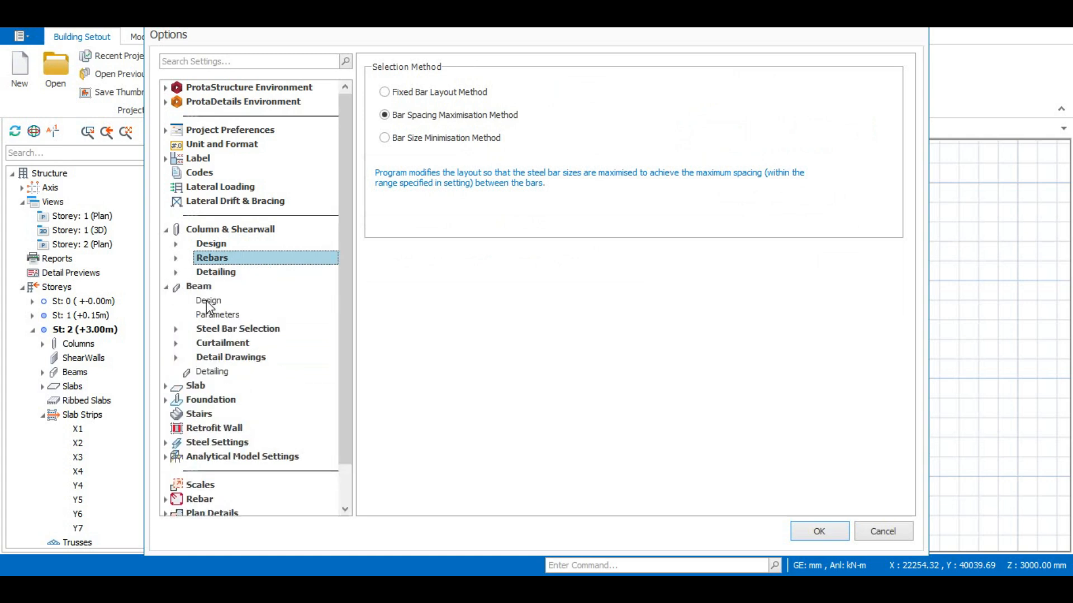
click(209, 303)
click(215, 315)
click(175, 329)
click(218, 357)
click(230, 372)
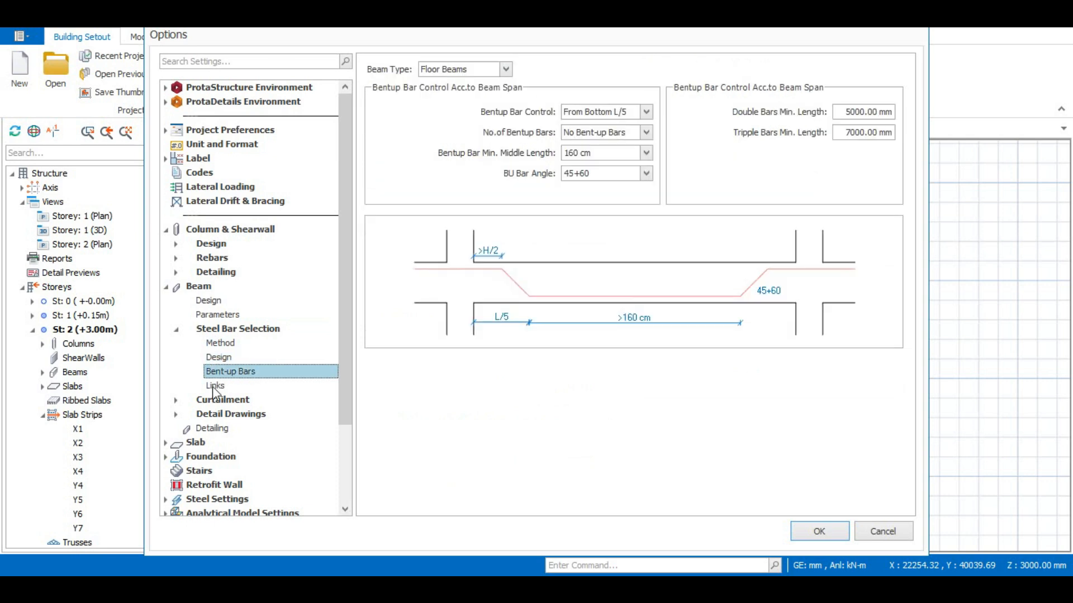
click(215, 386)
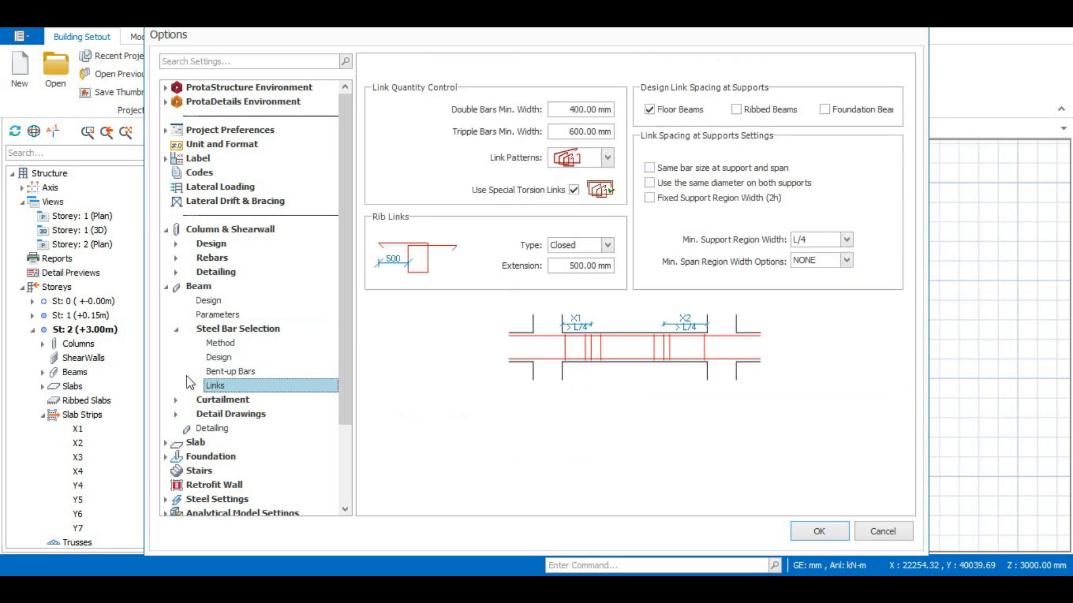
click(182, 329)
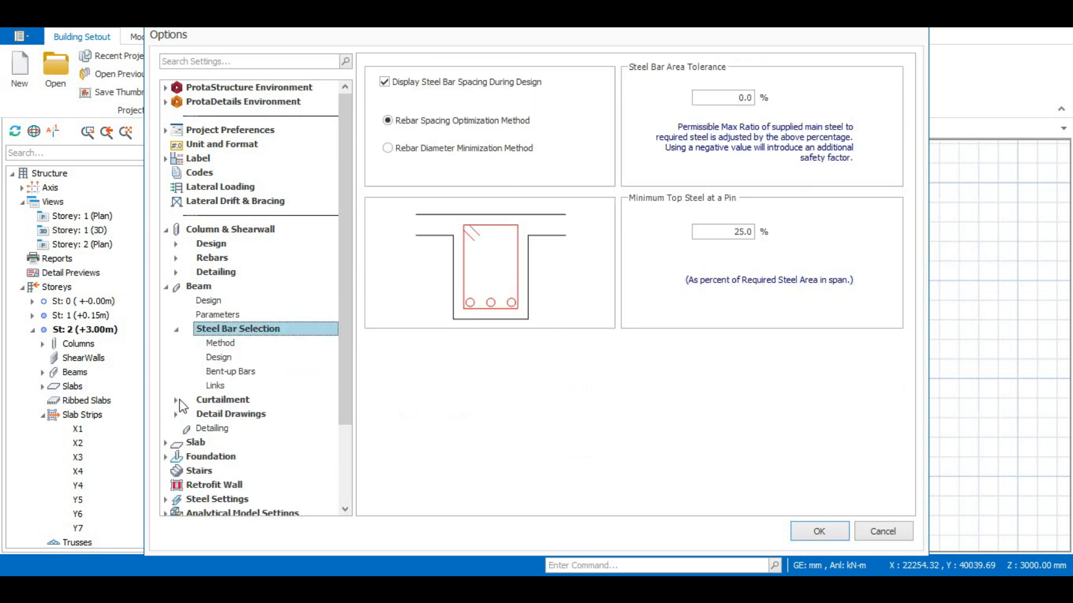
Set the minimum and maximum floor beam steel diameters to Y16 in the beam parameters
click(176, 329)
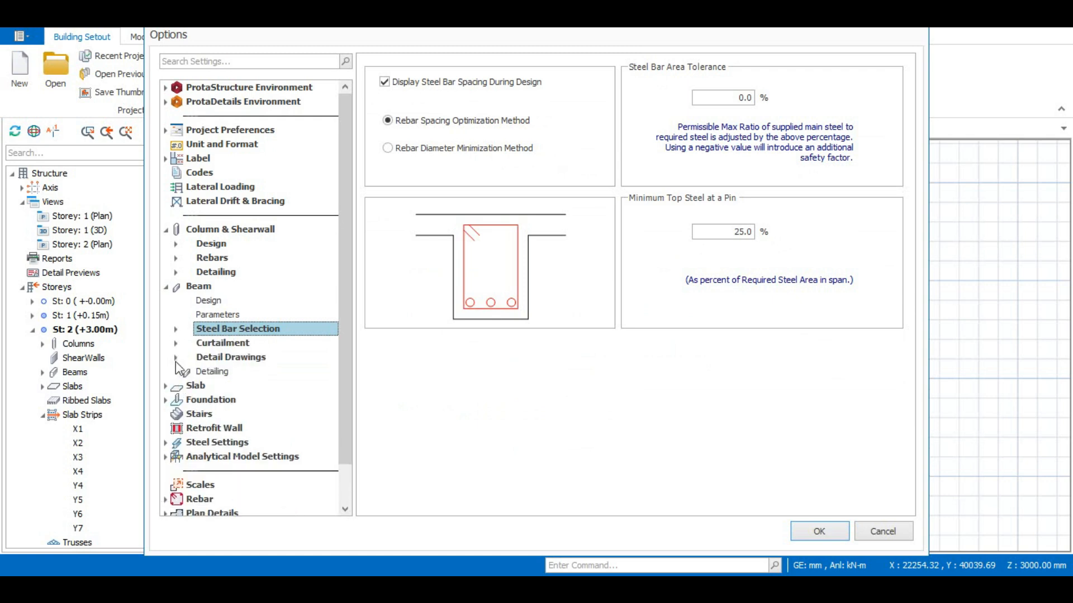
click(175, 358)
click(206, 314)
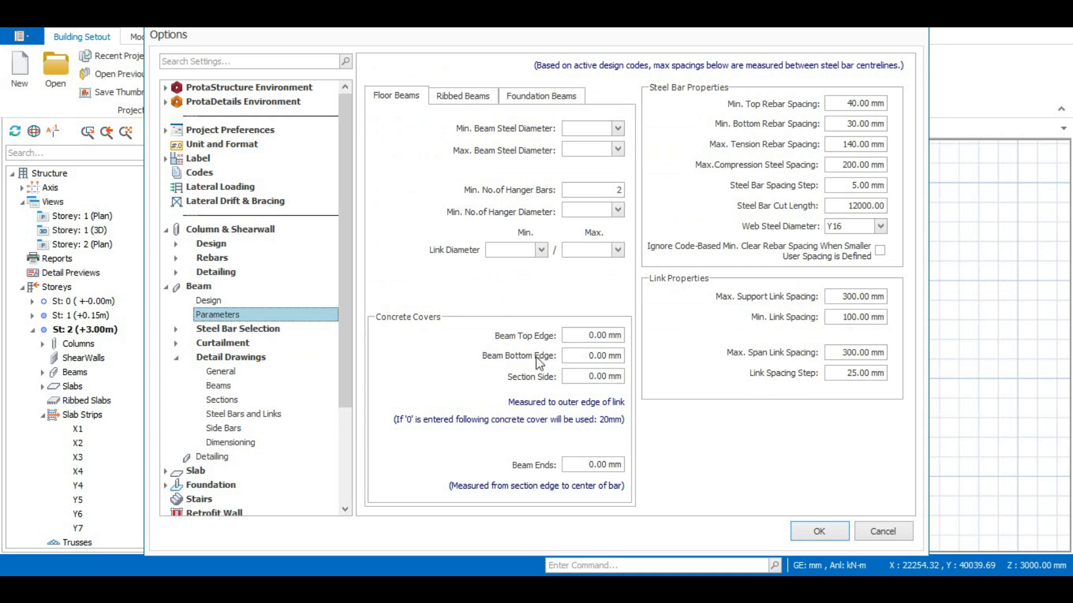
click(619, 129)
click(610, 146)
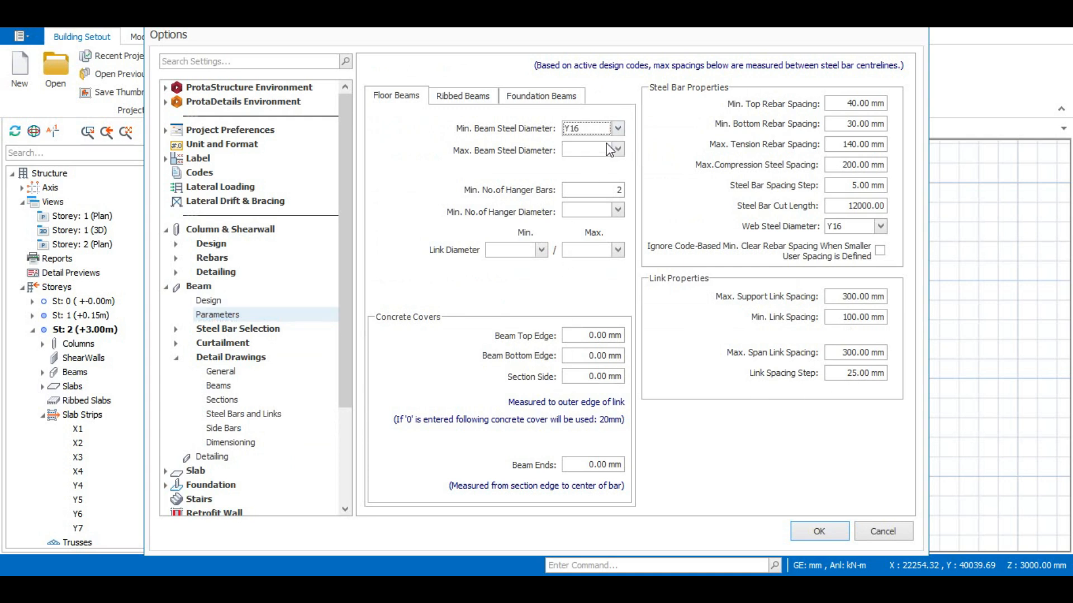
click(618, 150)
click(581, 166)
Set the floor beams' minimum and maximum link diameters to Y10 and the hanger bar diameter to Y16
click(541, 250)
click(531, 263)
click(617, 250)
click(609, 263)
click(617, 210)
click(595, 226)
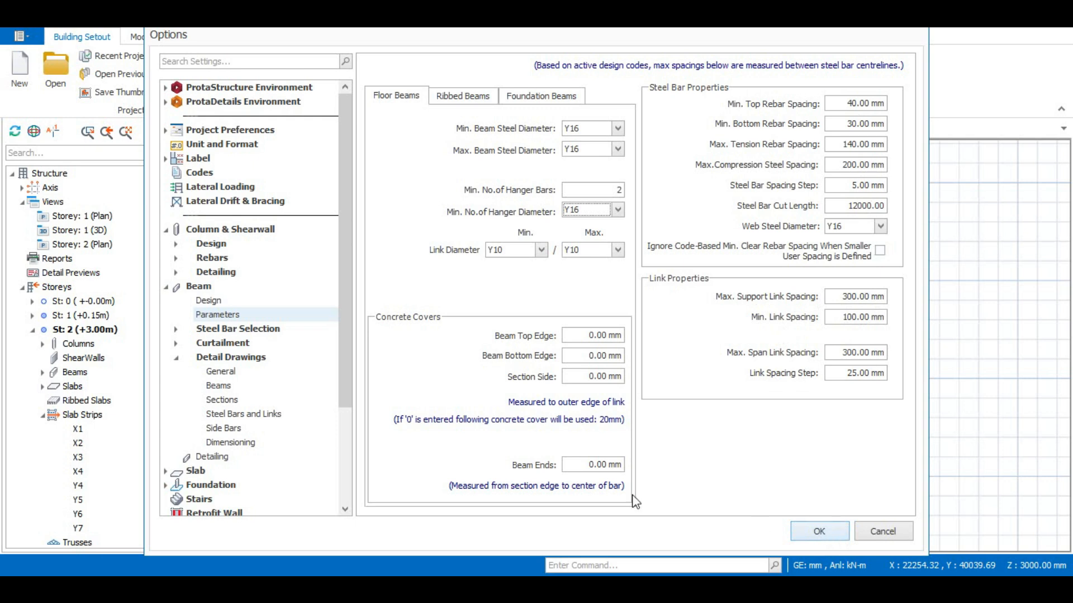
Set the slab rebars' minimum steel bar size to Y12, check the slab appearance settings and apply the options
click(177, 359)
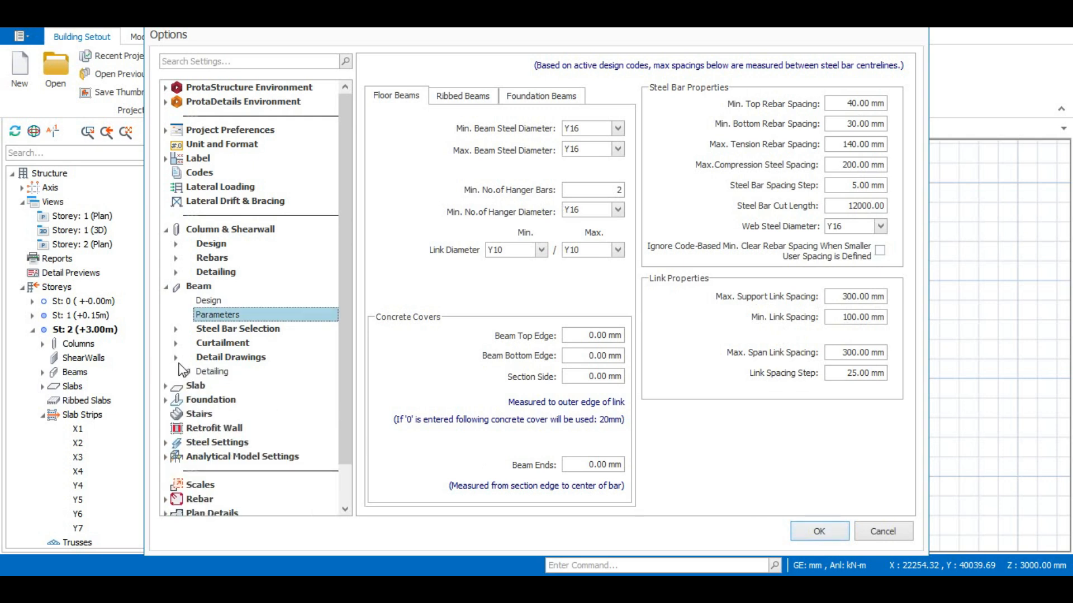
click(167, 386)
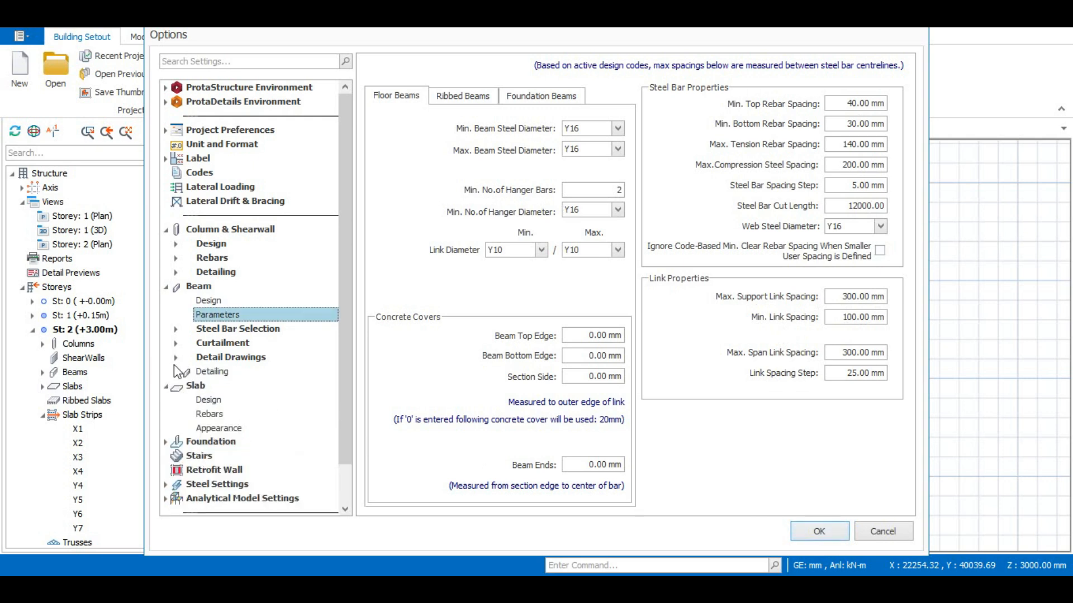
click(207, 414)
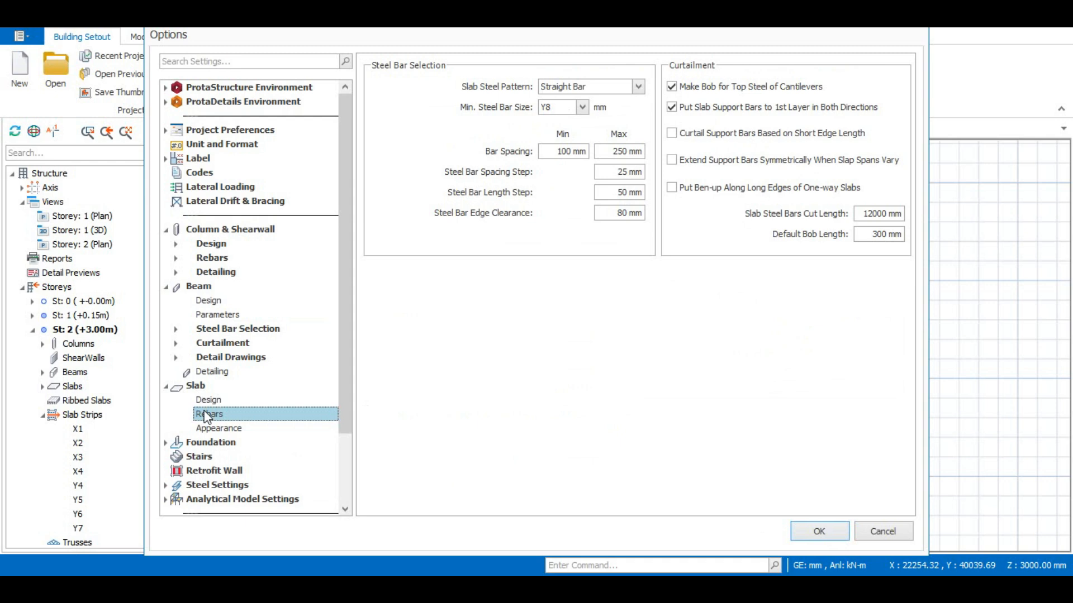
click(582, 107)
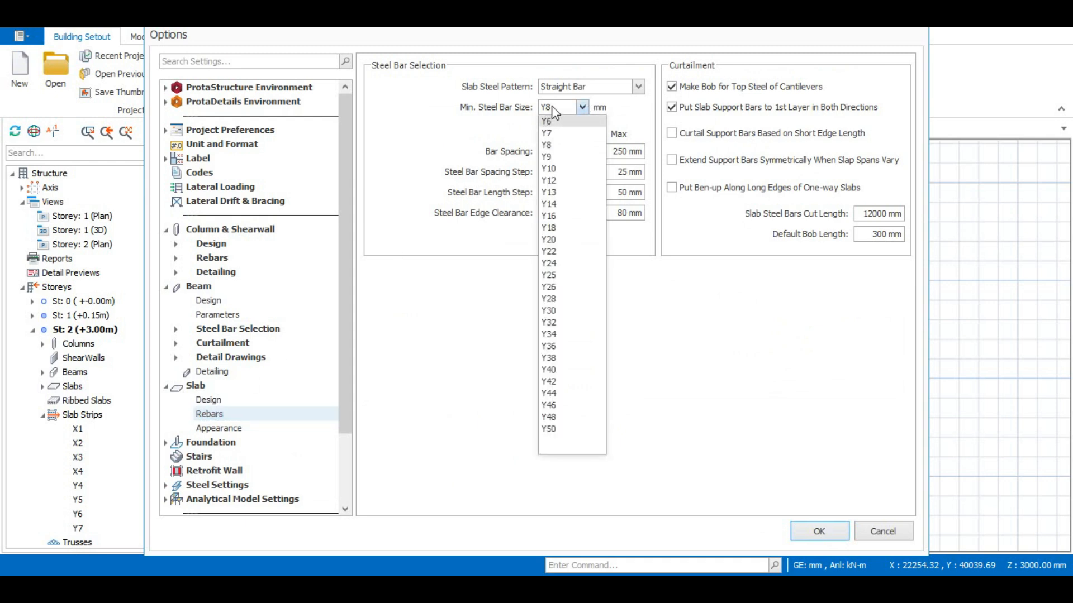
click(547, 180)
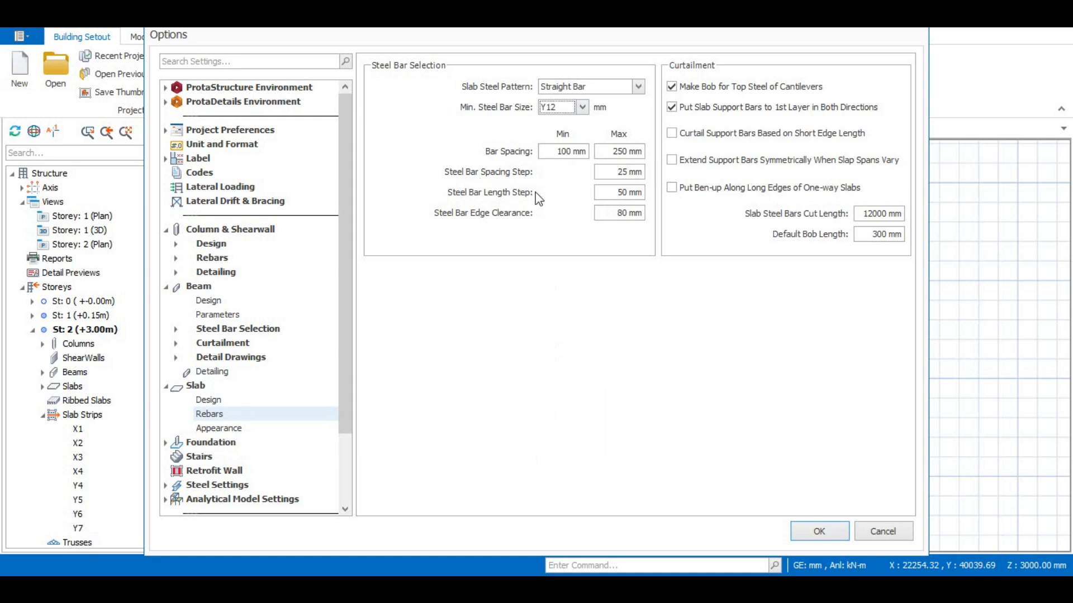
click(218, 429)
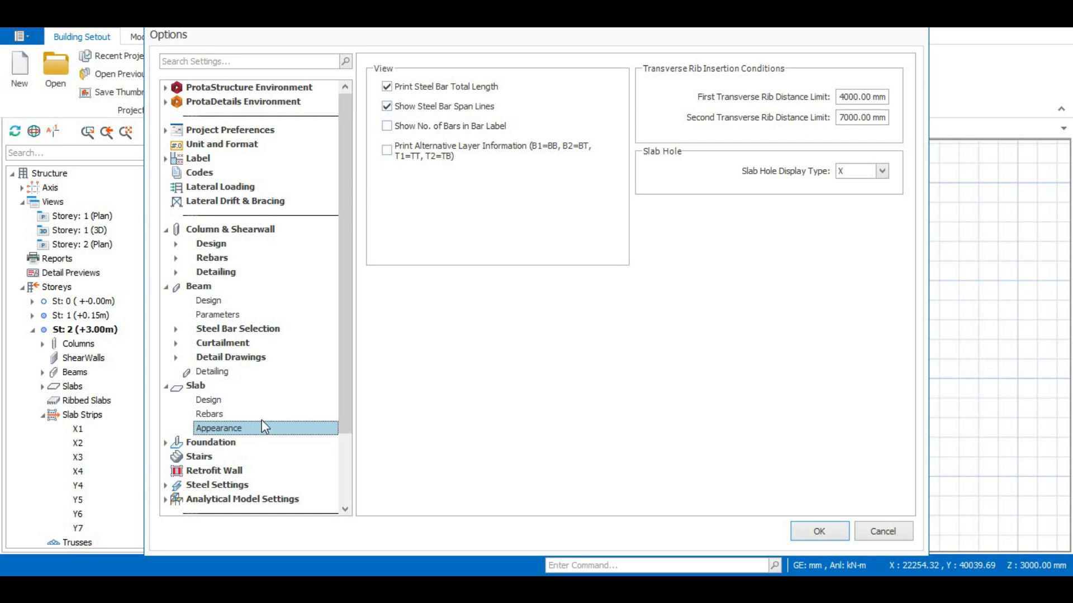
click(819, 531)
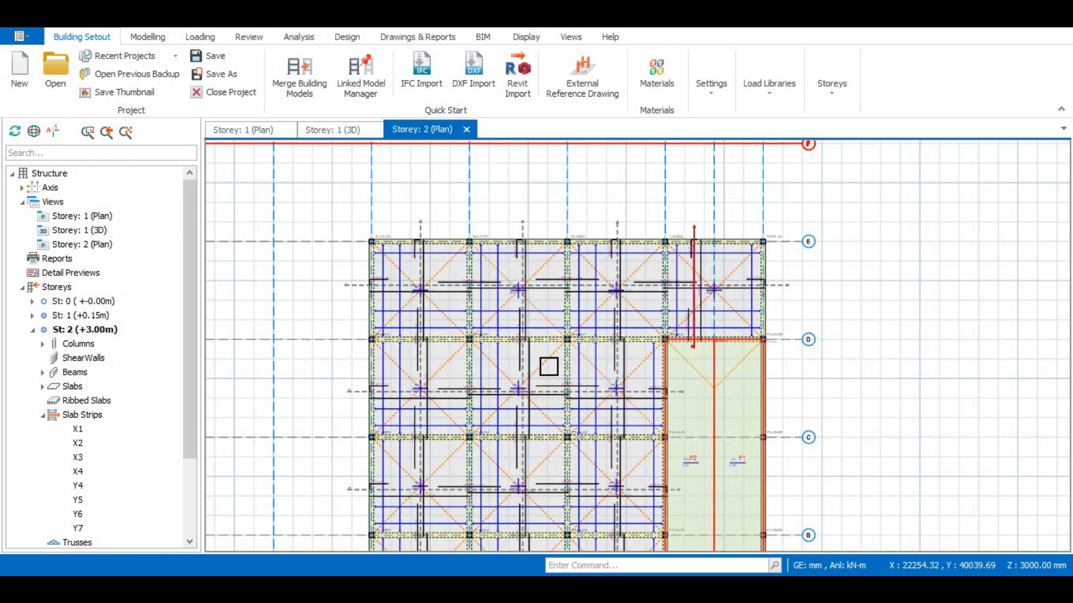
Update all slab steel bars on the Storey 2 plan, starting from the top support bar over beam 2B17
scroll(600, 268, up, 5)
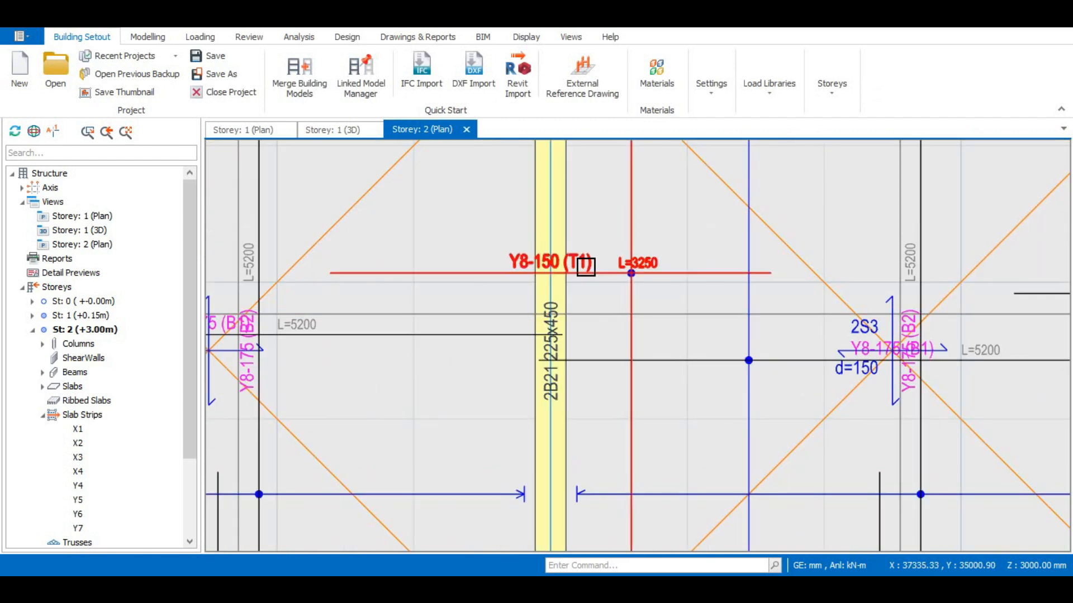
scroll(568, 281, up, 2)
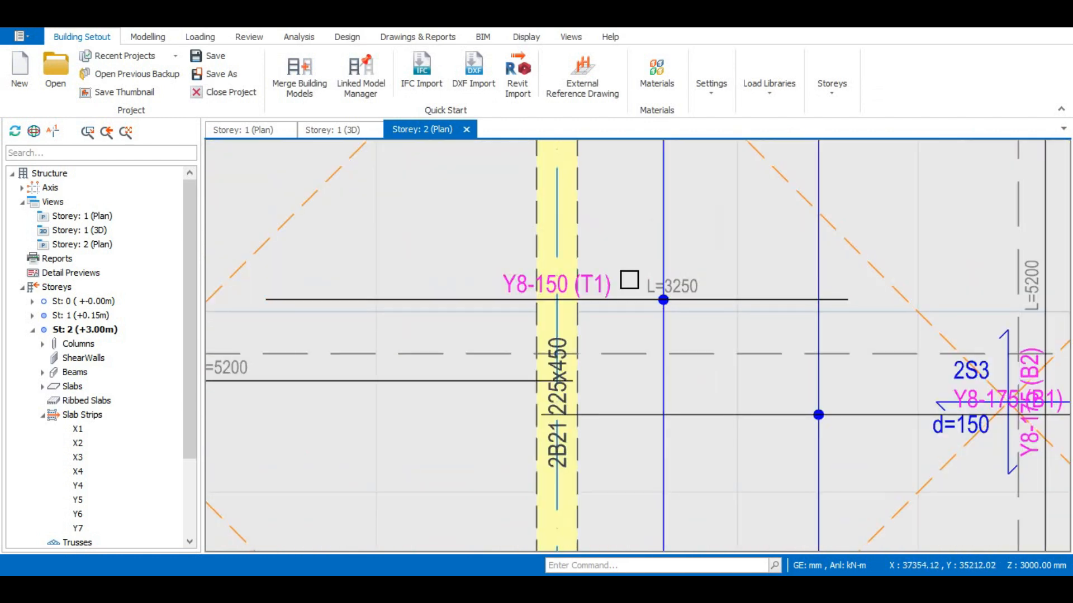
scroll(626, 280, down, 1)
scroll(598, 287, down, 4)
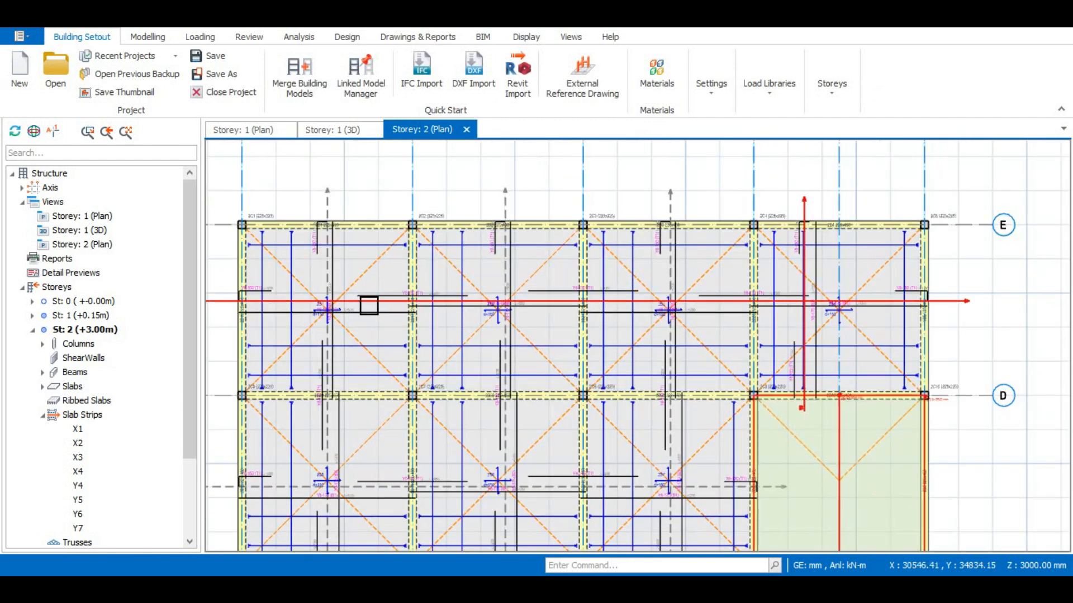
scroll(481, 287, up, 2)
scroll(558, 297, up, 2)
scroll(454, 312, down, 2)
scroll(443, 297, up, 3)
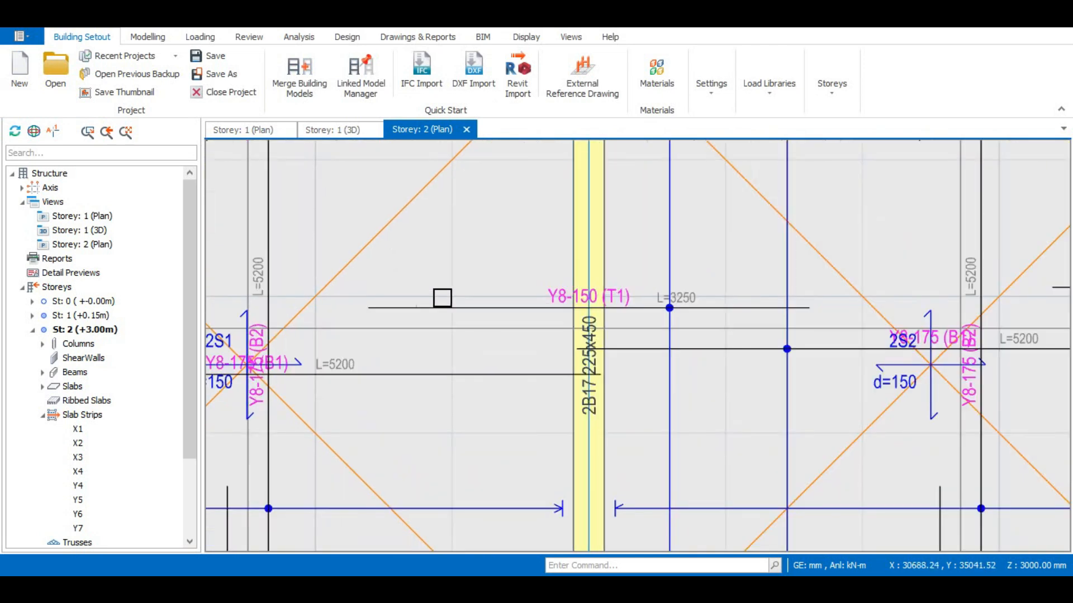
scroll(600, 302, down, 1)
click(527, 312)
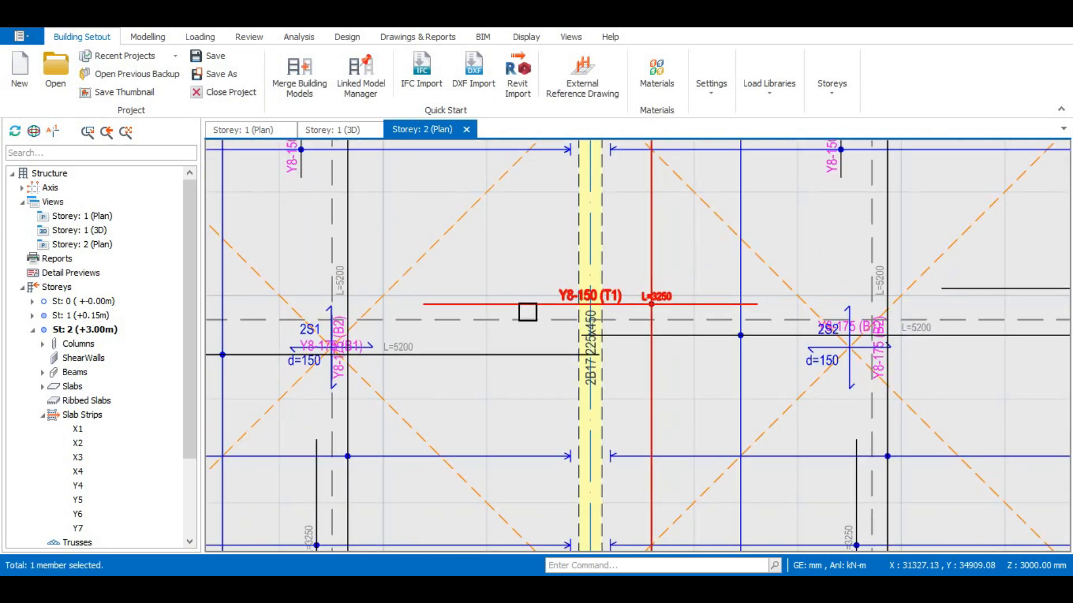
right_click(528, 311)
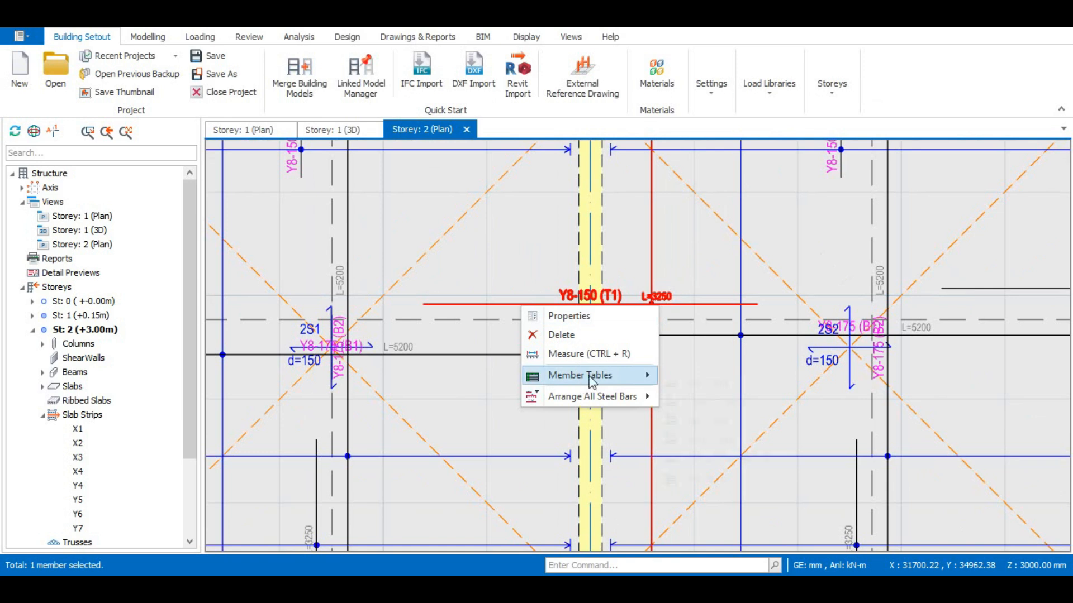
mouse_move(616, 399)
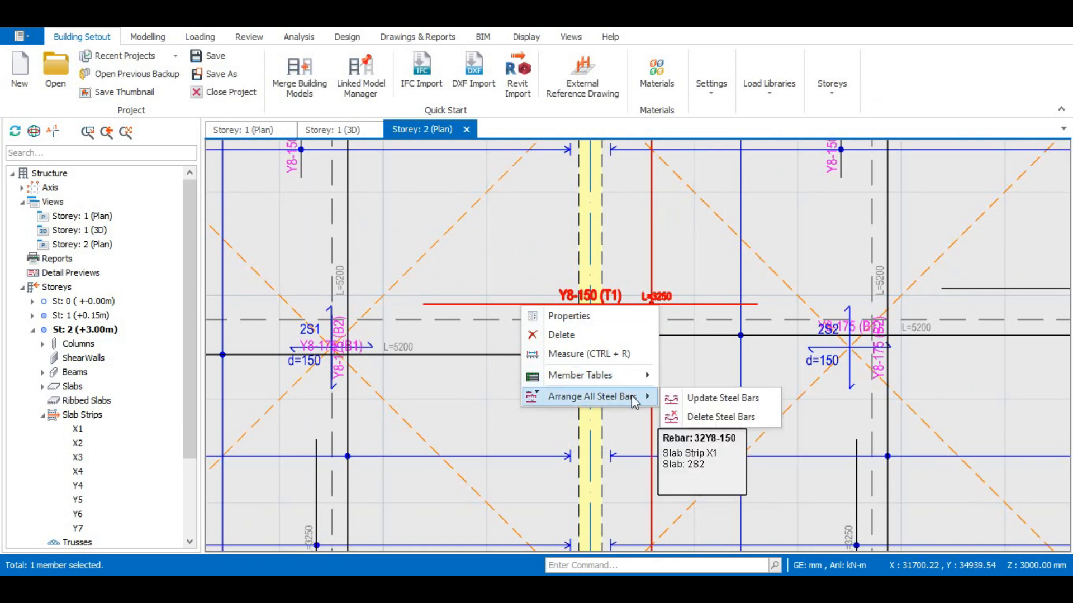
click(698, 397)
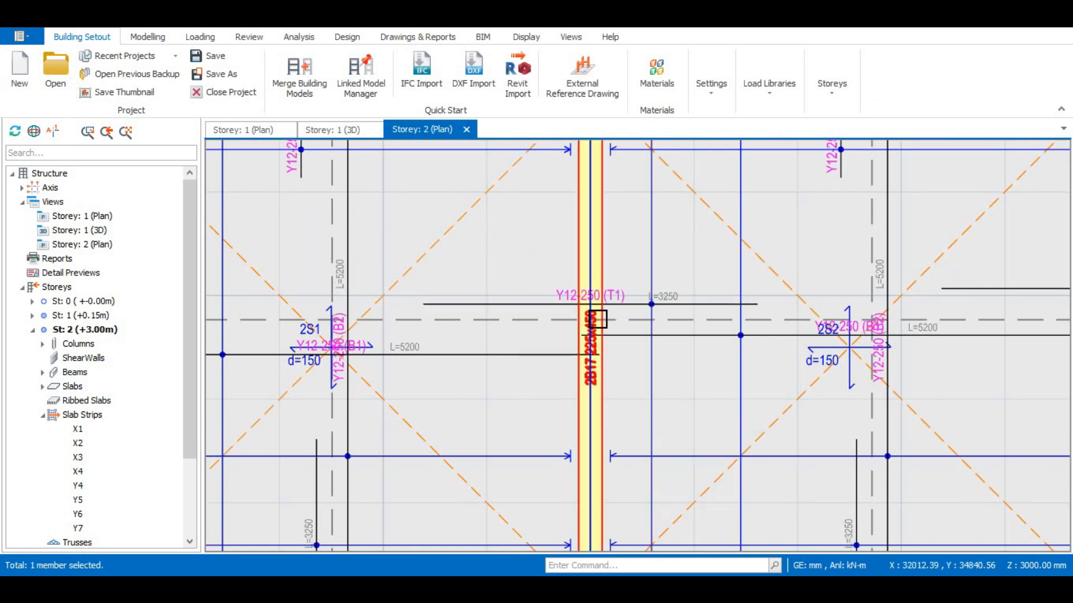
Examine the bar labels of the updated slab reinforcement along strip X1, at the edge support and over the interior beams
scroll(564, 283, up, 5)
scroll(618, 288, down, 6)
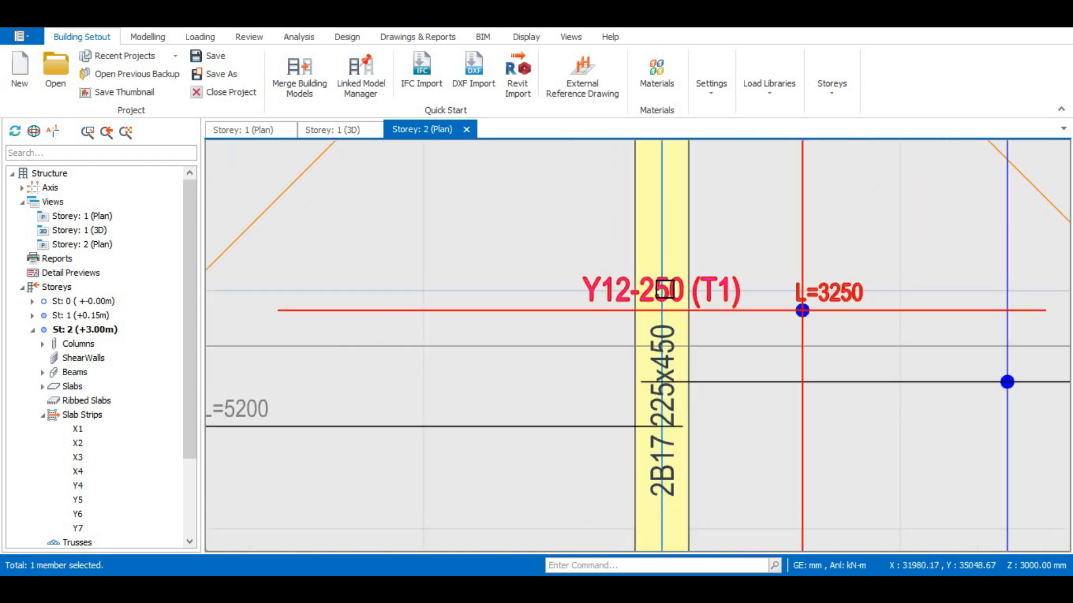
scroll(524, 285, up, 3)
scroll(525, 286, up, 2)
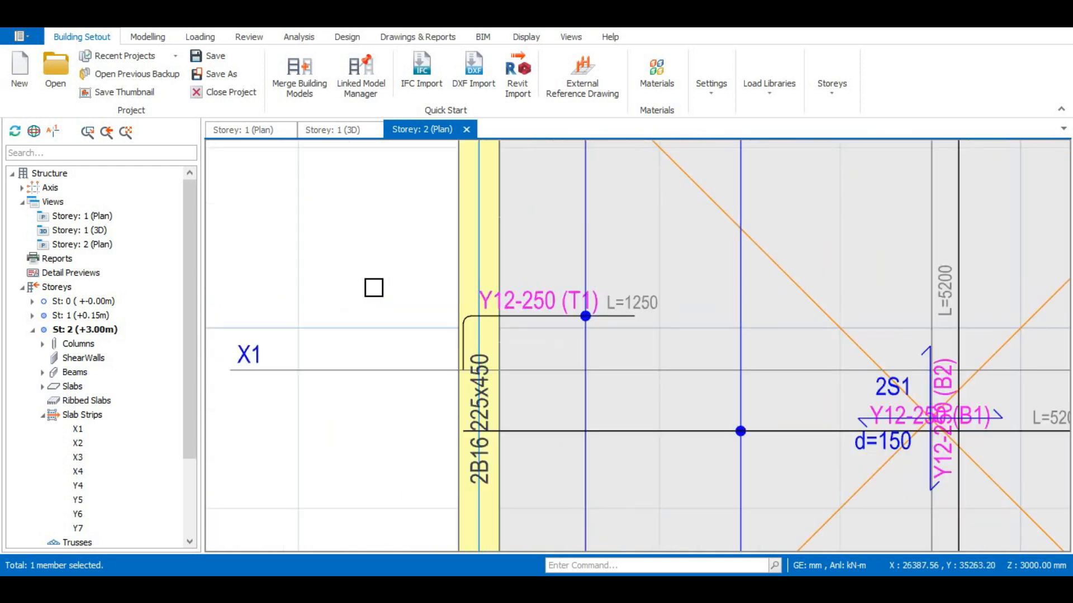
scroll(470, 300, down, 4)
scroll(618, 302, up, 5)
scroll(517, 283, down, 4)
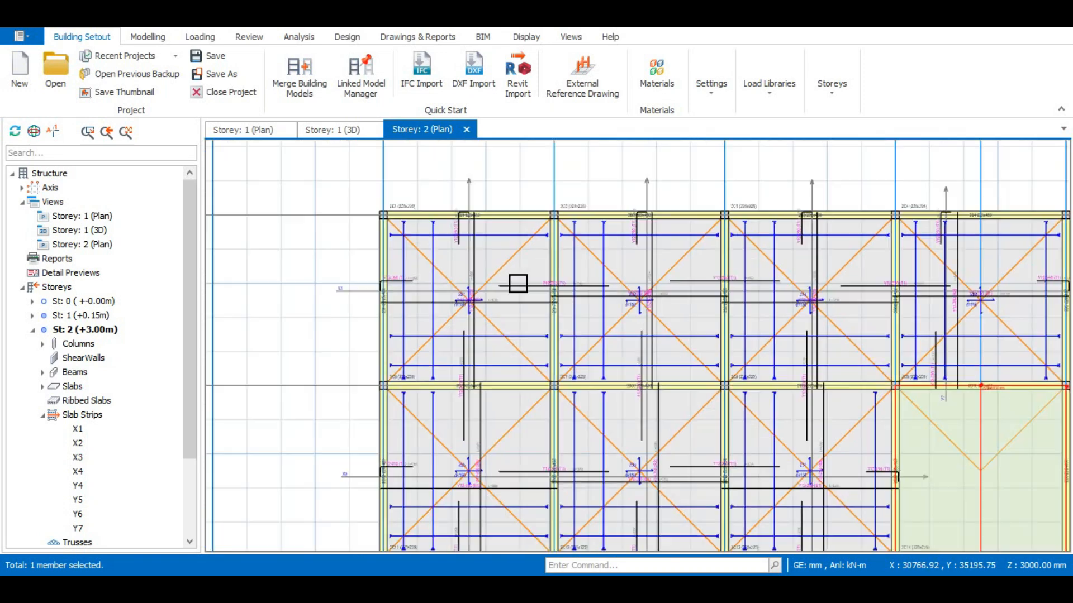
scroll(557, 286, up, 2)
scroll(558, 286, up, 3)
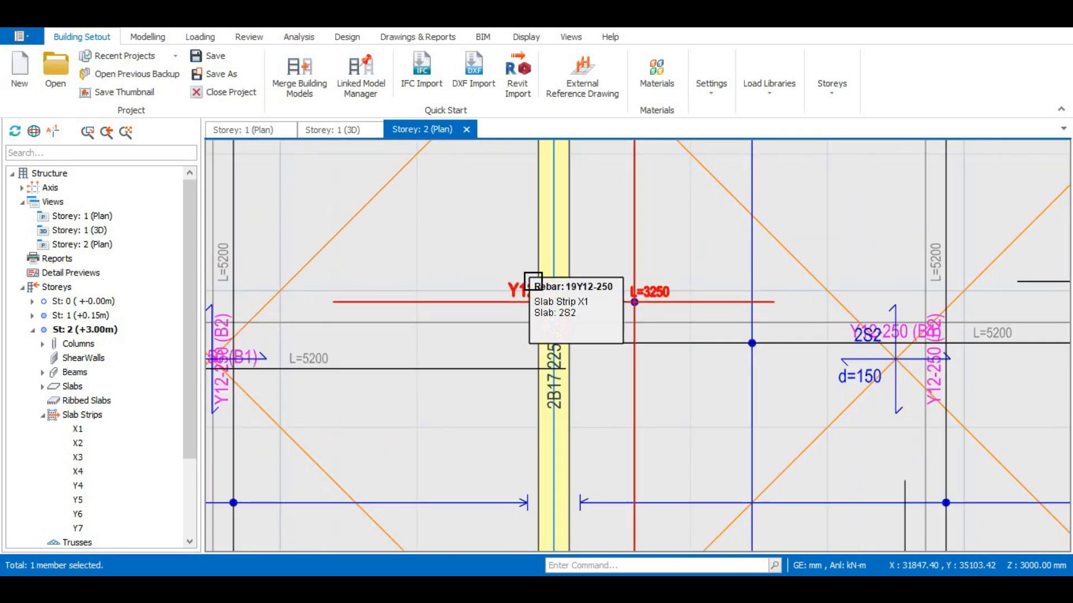
scroll(498, 296, down, 3)
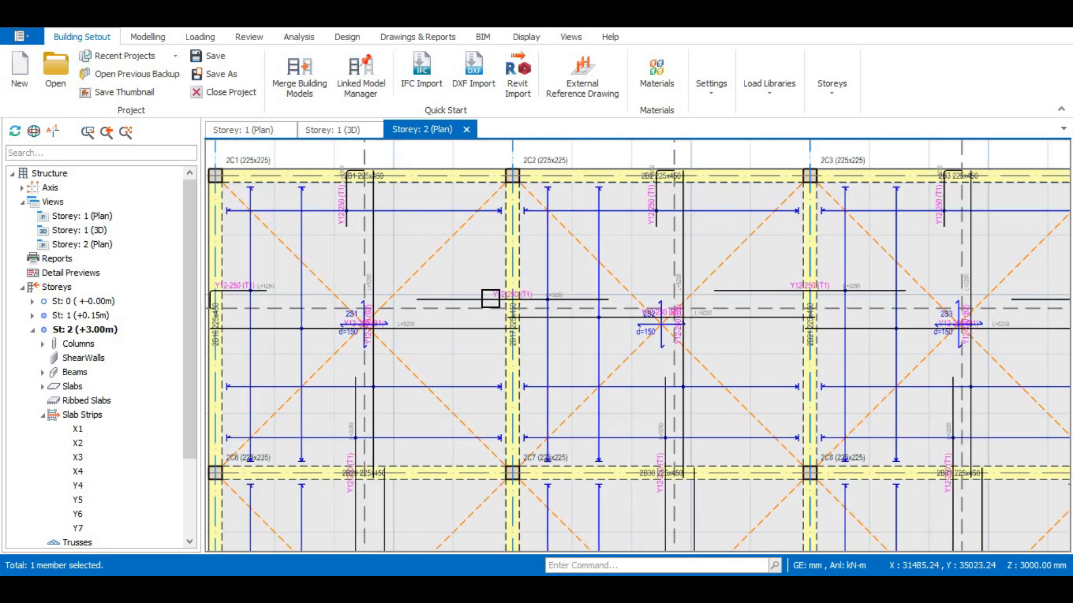
scroll(531, 292, down, 2)
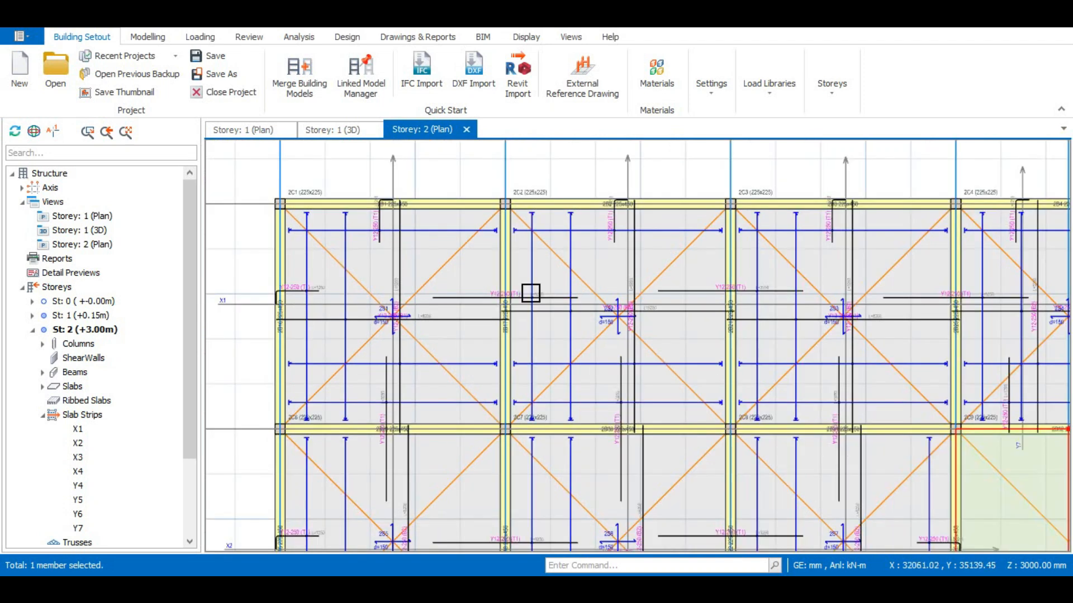
scroll(481, 304, up, 3)
scroll(455, 286, down, 3)
scroll(497, 279, down, 1)
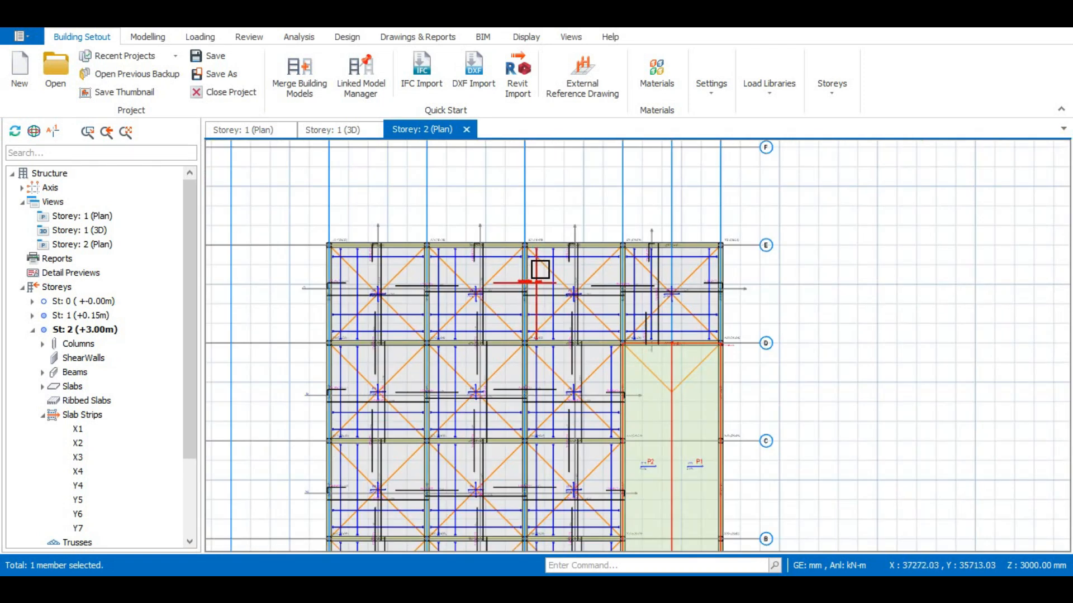
Examine the slab panels P1 and P2 between axes 6 and 7 on the Storey 2 plan for missing reinforcement
scroll(565, 234, down, 3)
scroll(609, 307, up, 2)
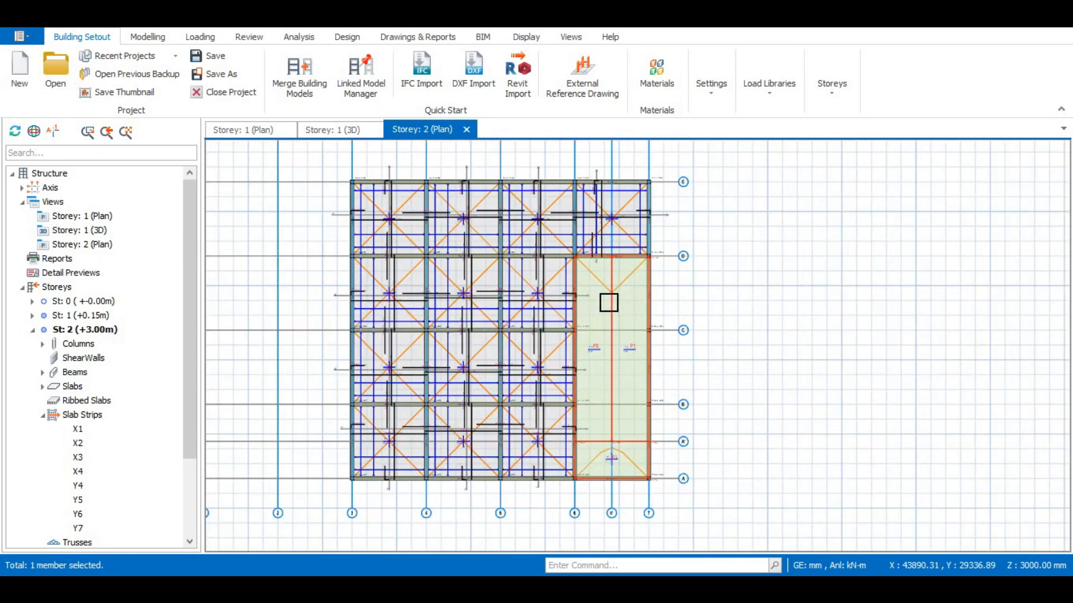
scroll(602, 351, up, 4)
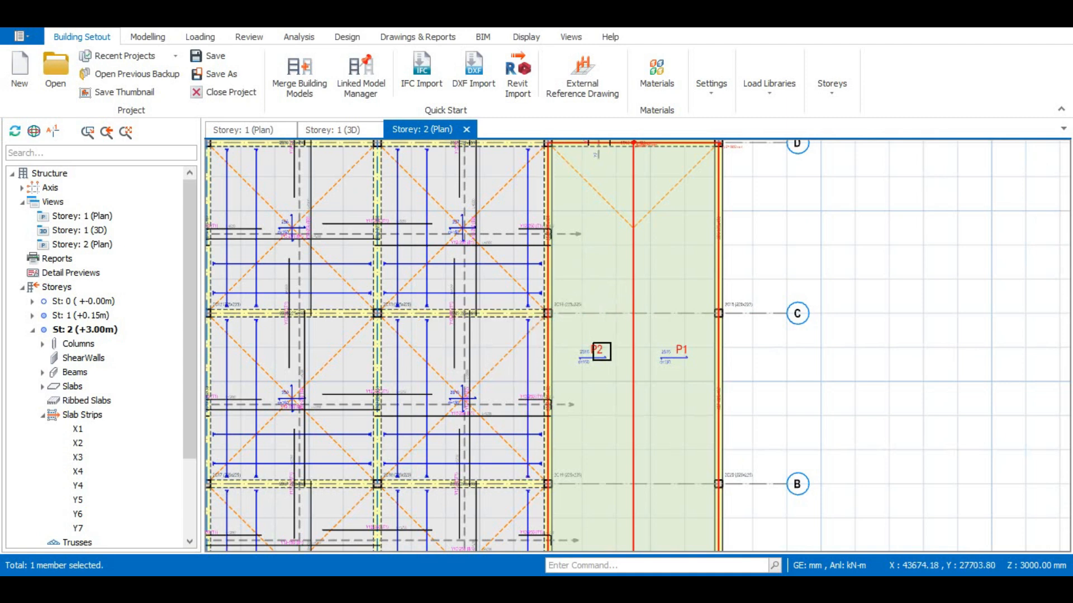
scroll(596, 375, up, 3)
scroll(596, 292, down, 3)
scroll(579, 213, down, 3)
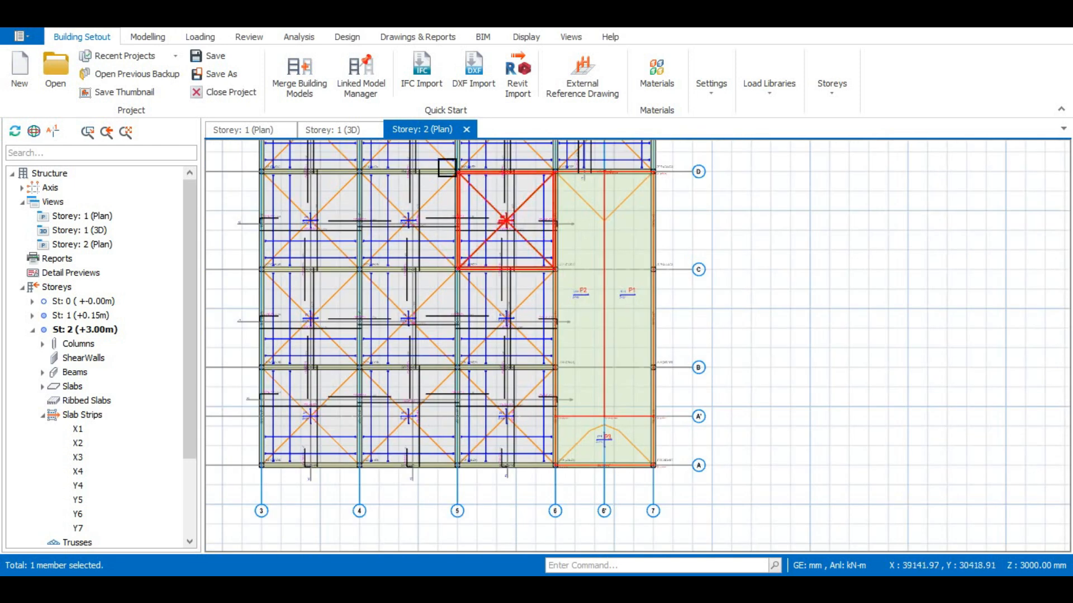
scroll(595, 230, up, 2)
scroll(595, 230, up, 2)
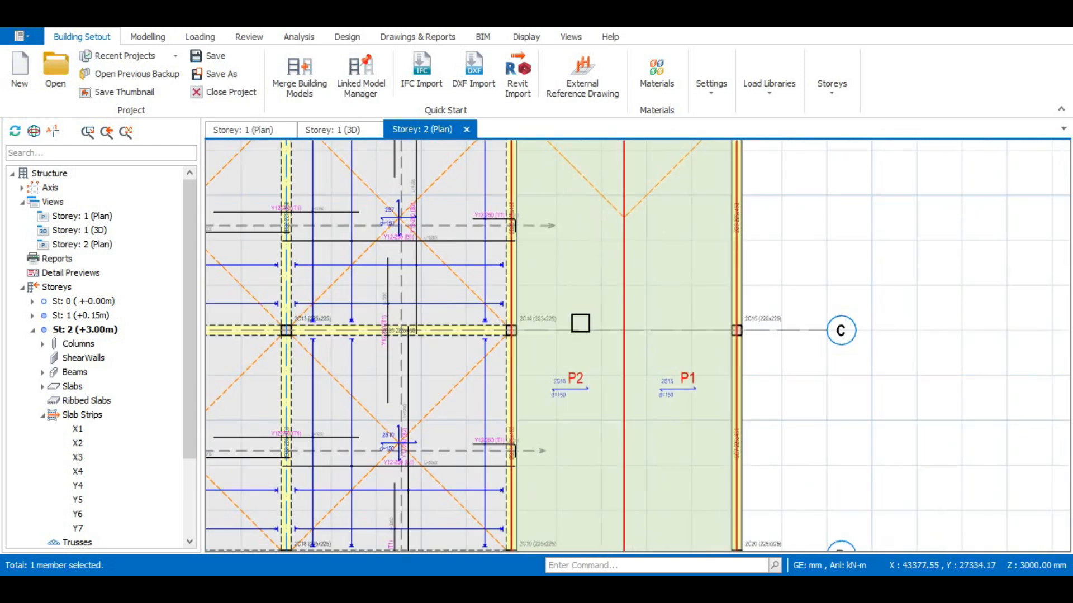
Start a new Storey 2 slab strip in the X direction as an FE Strip using the Fixed Band Strip option
click(167, 41)
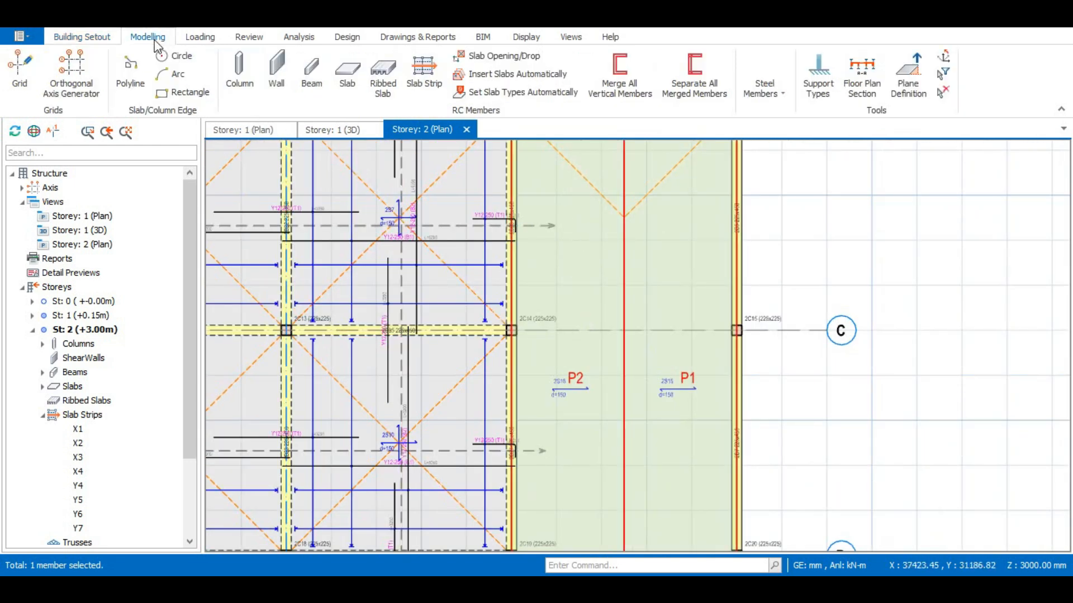
click(424, 71)
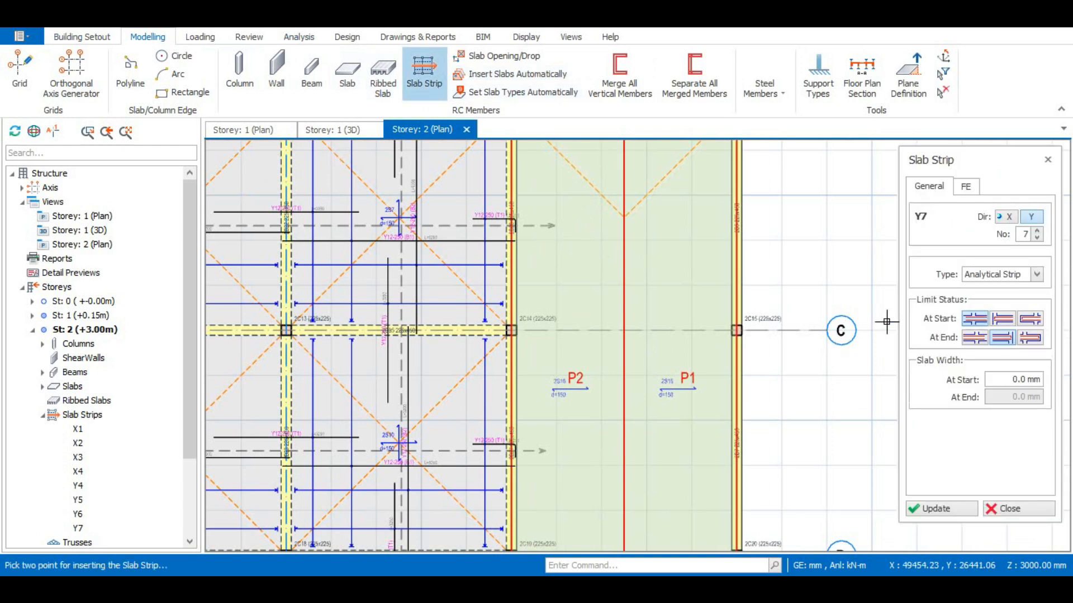
click(1031, 275)
click(986, 296)
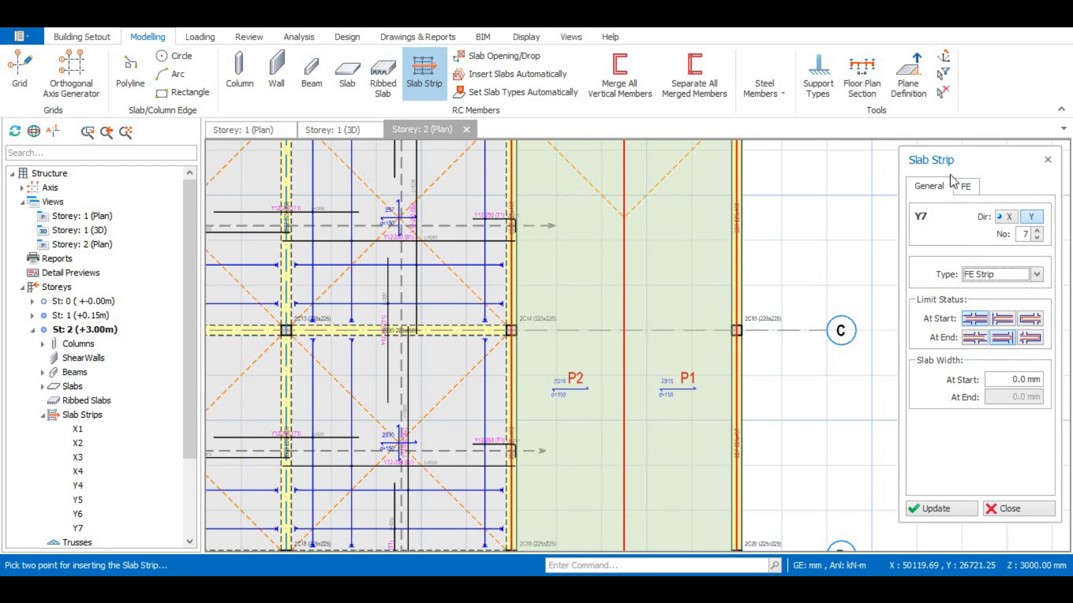
click(966, 186)
click(1028, 278)
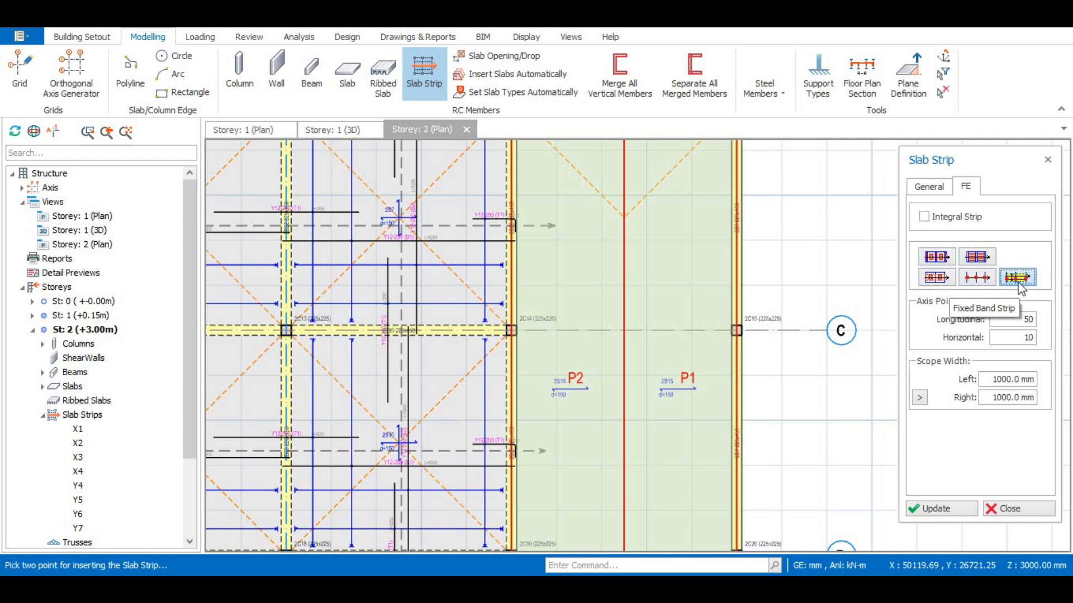
scroll(597, 242, down, 5)
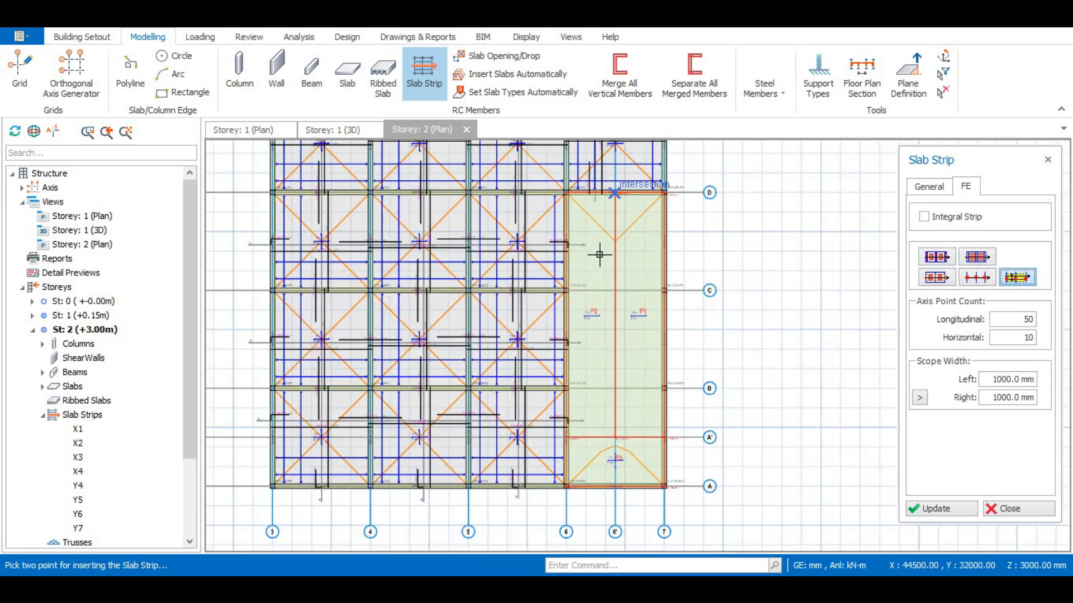
click(941, 190)
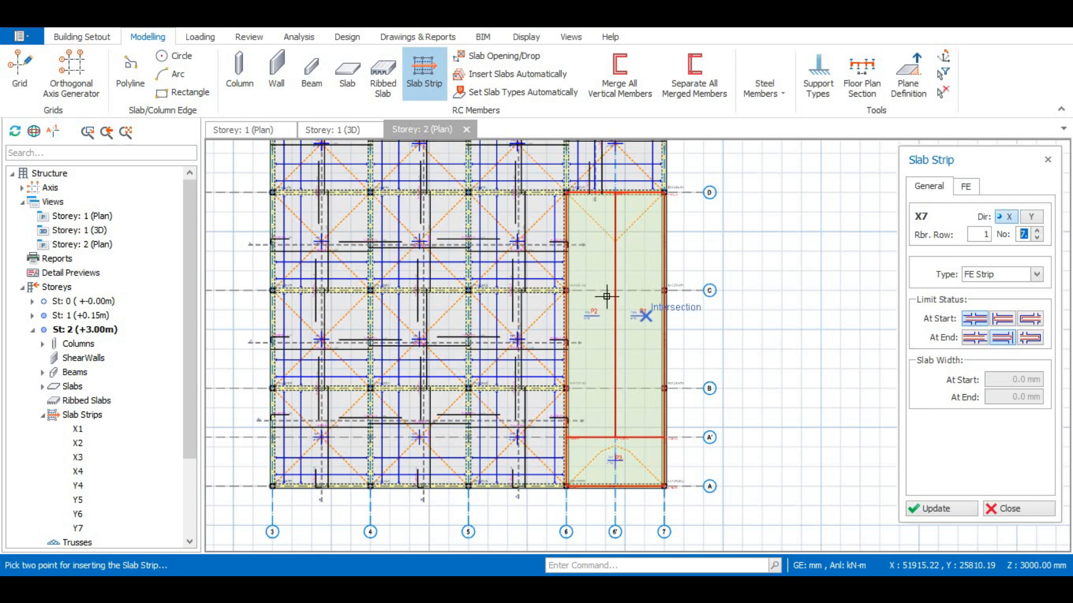
click(972, 188)
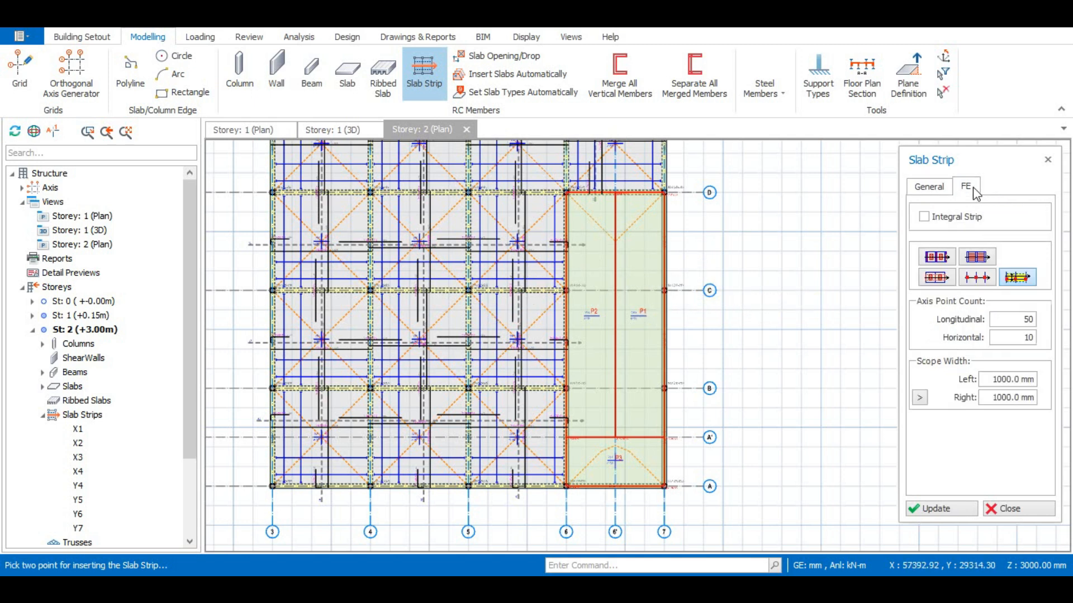
Examine the extents of panels P1, P2 and P3 between axes 6 and 7 for positioning the slab strip
scroll(555, 187, up, 3)
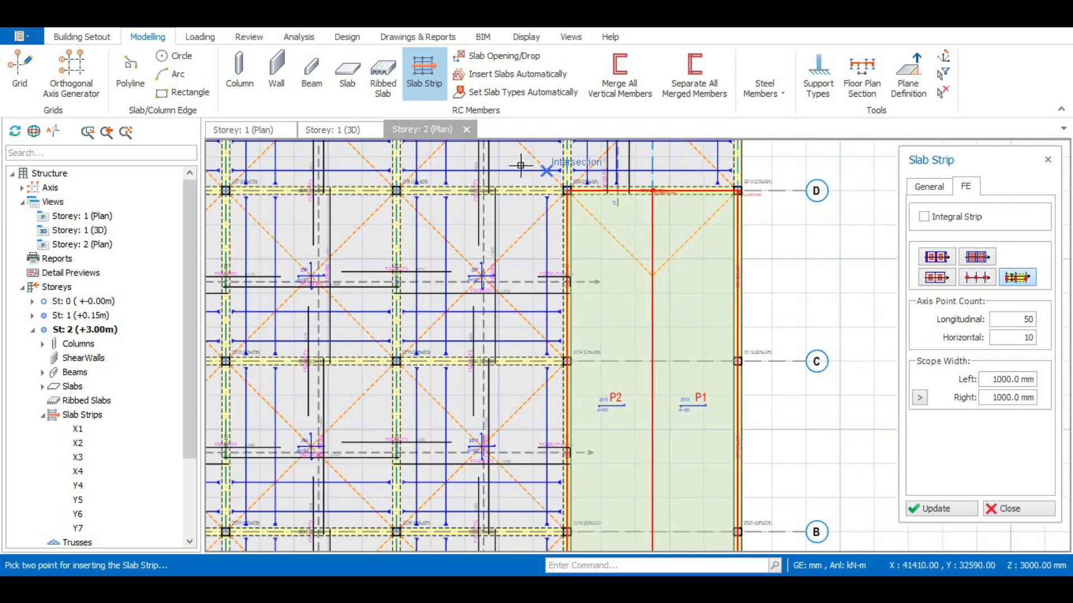
scroll(554, 187, down, 3)
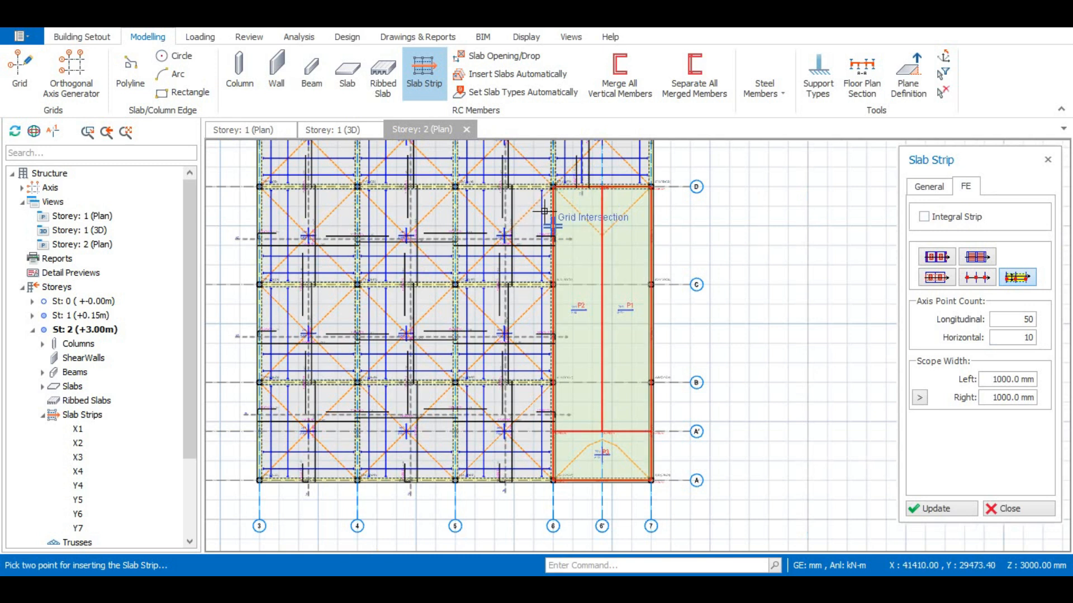
scroll(561, 211, up, 1)
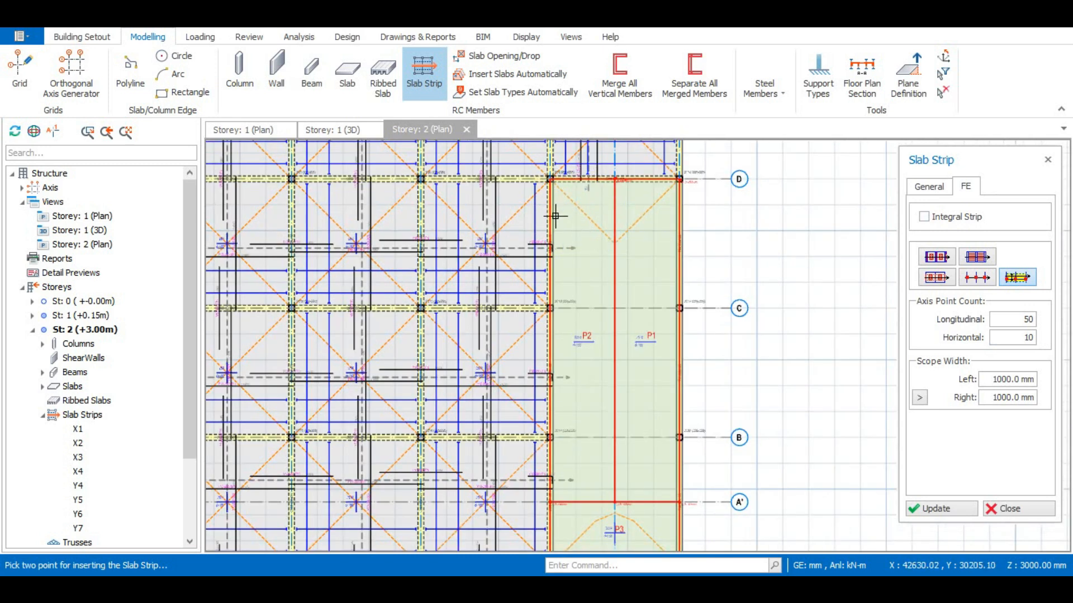
click(930, 187)
click(967, 188)
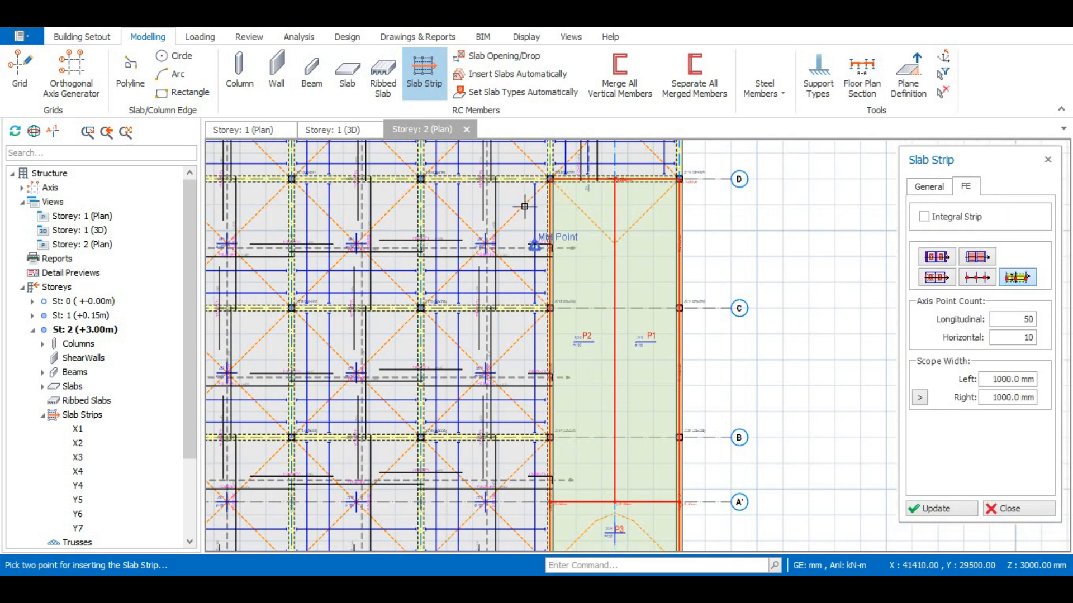
scroll(540, 190, down, 2)
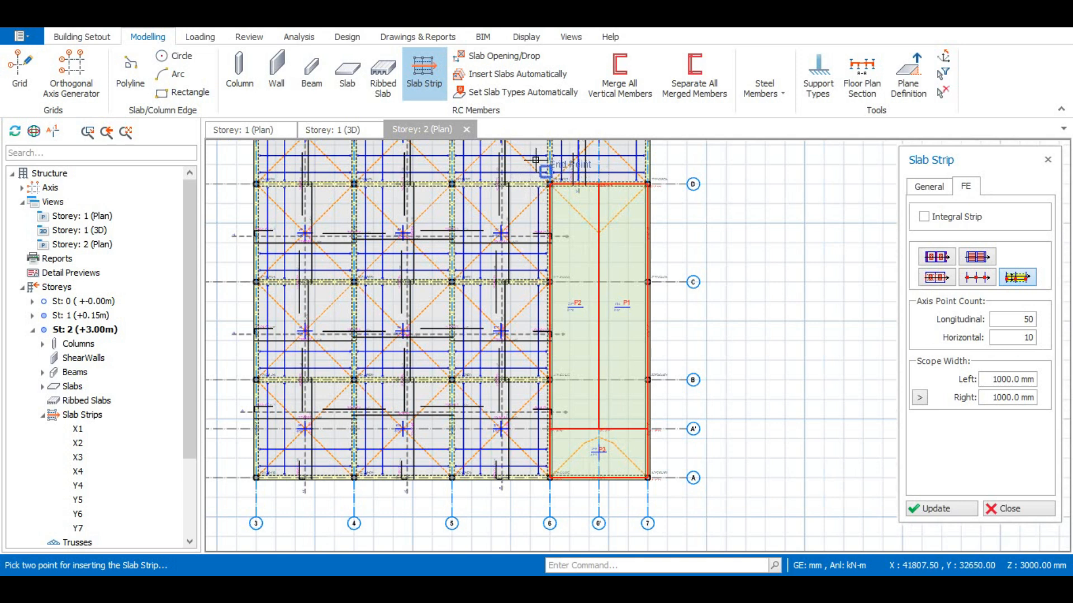
scroll(535, 160, up, 2)
scroll(607, 222, down, 2)
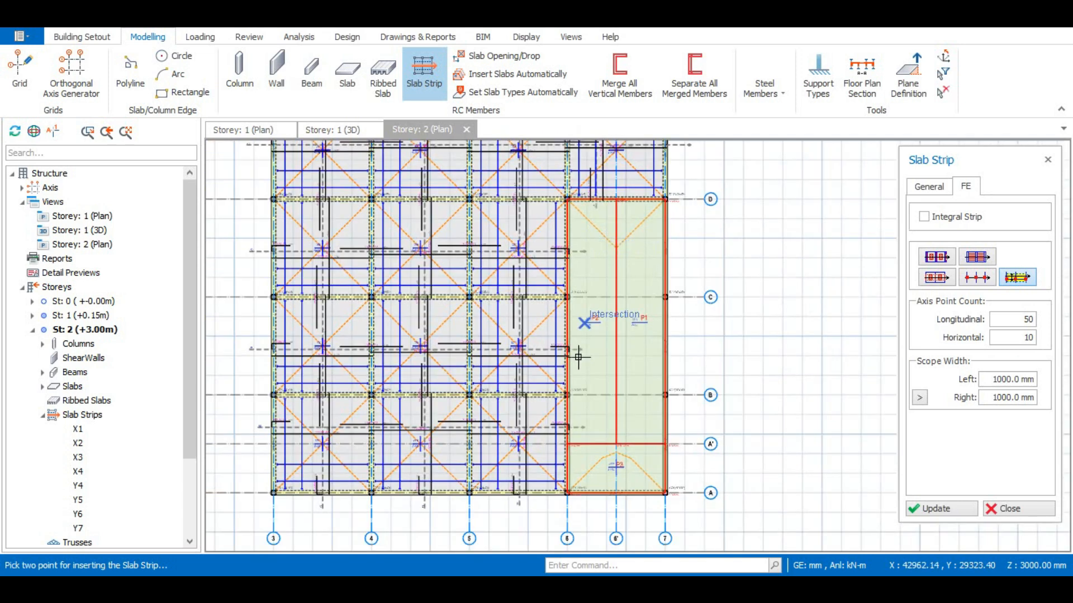
scroll(577, 494, up, 2)
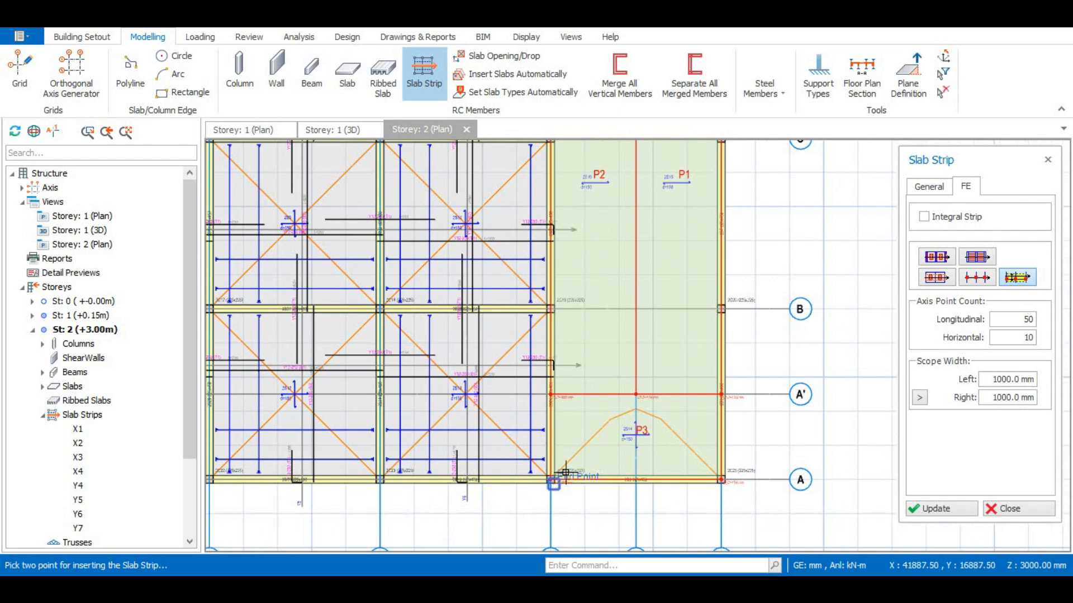
scroll(562, 391, down, 1)
scroll(545, 268, down, 1)
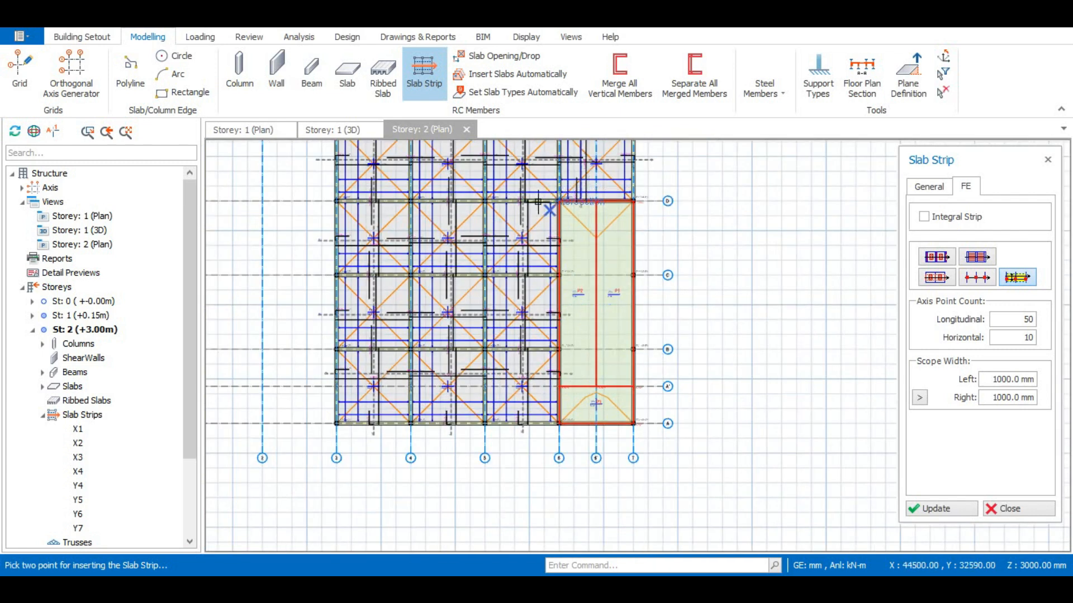
scroll(493, 207, down, 1)
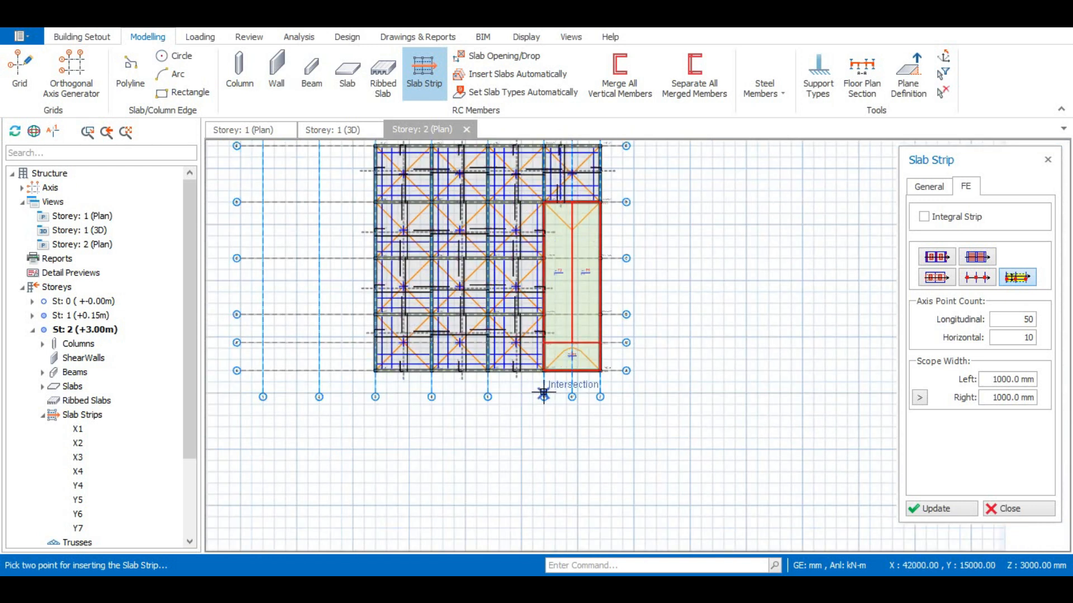
scroll(543, 392, up, 2)
scroll(531, 368, down, 2)
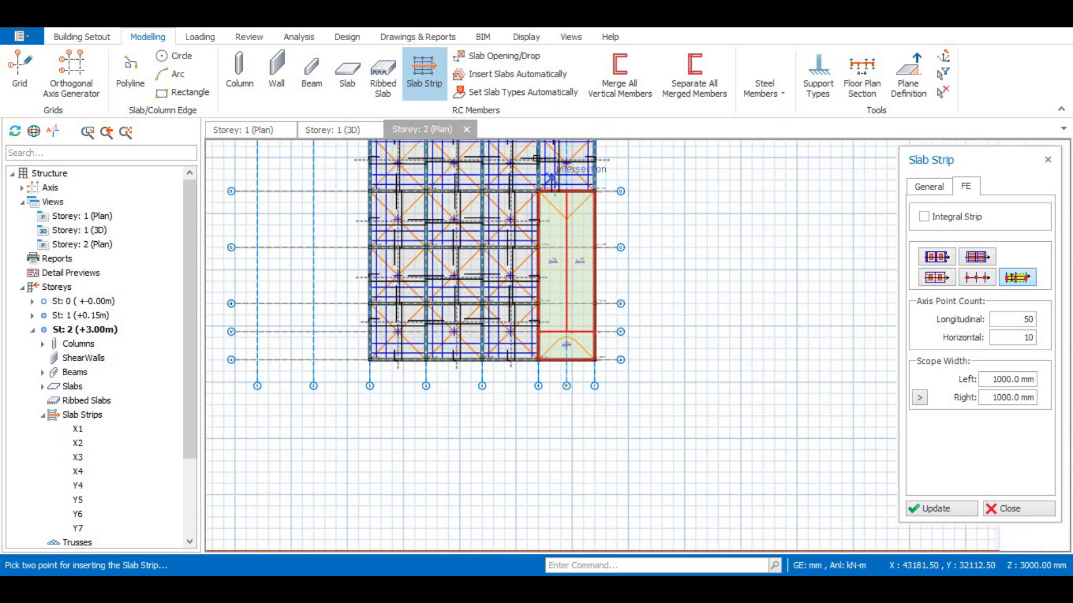
scroll(535, 161, up, 1)
scroll(523, 187, up, 2)
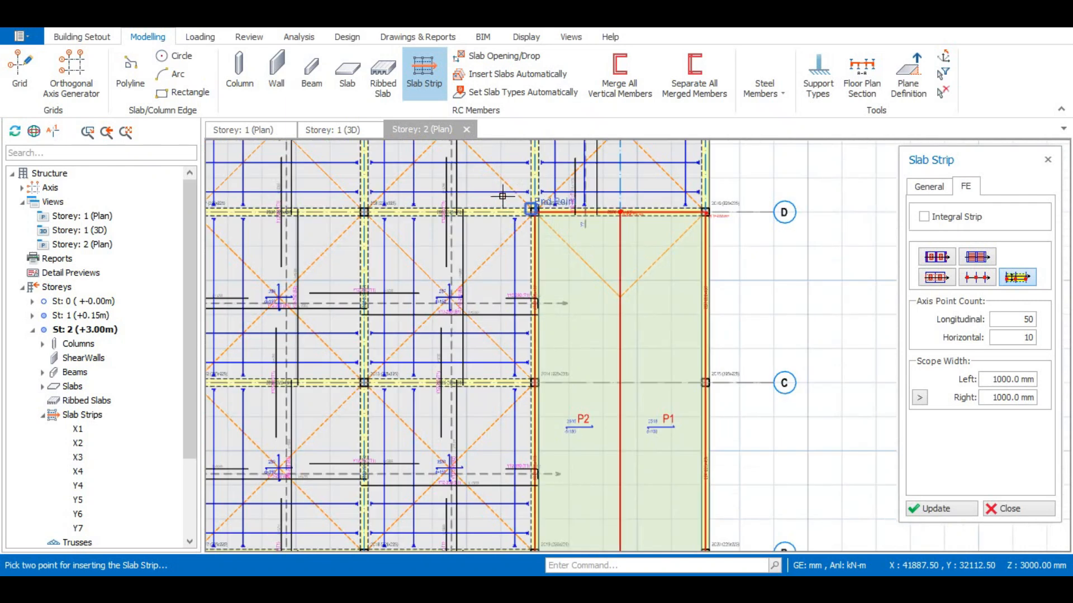
scroll(503, 197, down, 2)
scroll(509, 195, up, 1)
scroll(509, 195, up, 3)
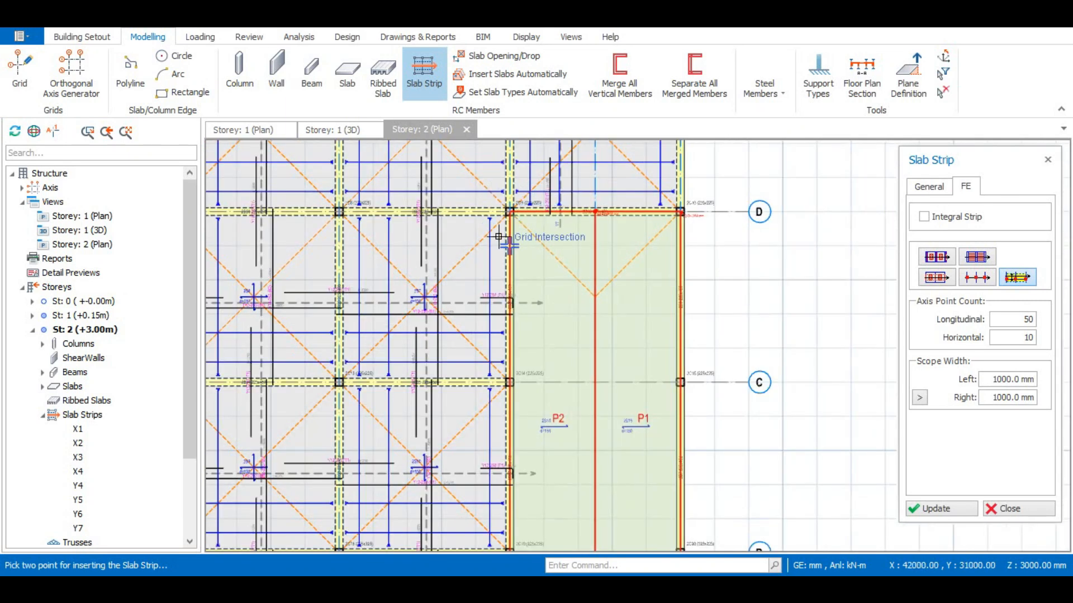
Place a horizontal FE strip 7100 mm long just below axis C, crossing panels P2 and P1 and extending beyond axes 6 and 7
scroll(489, 251, down, 1)
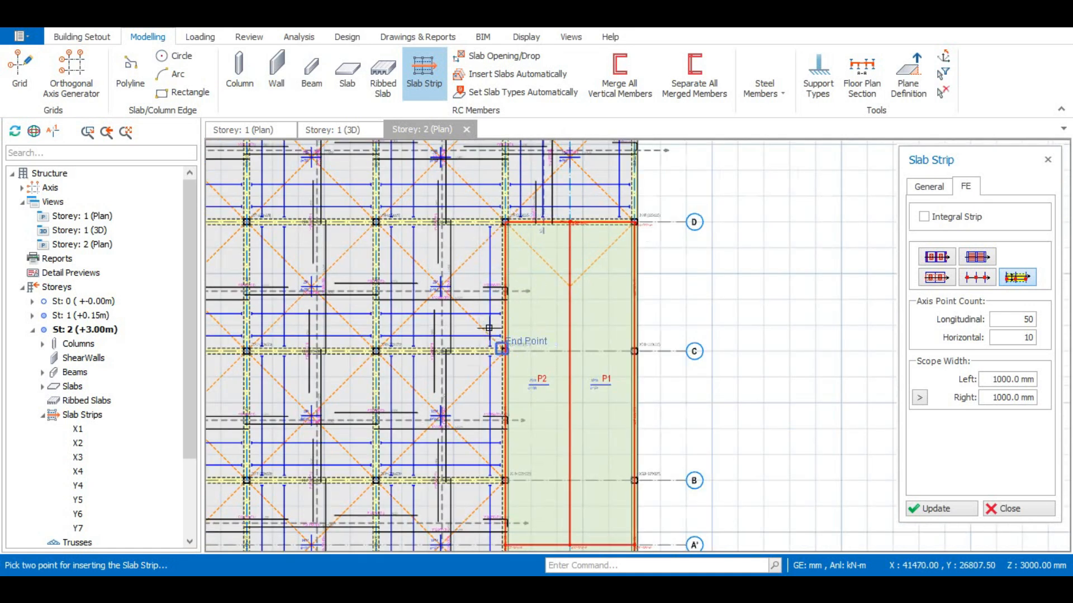
scroll(491, 335, down, 3)
scroll(487, 363, up, 3)
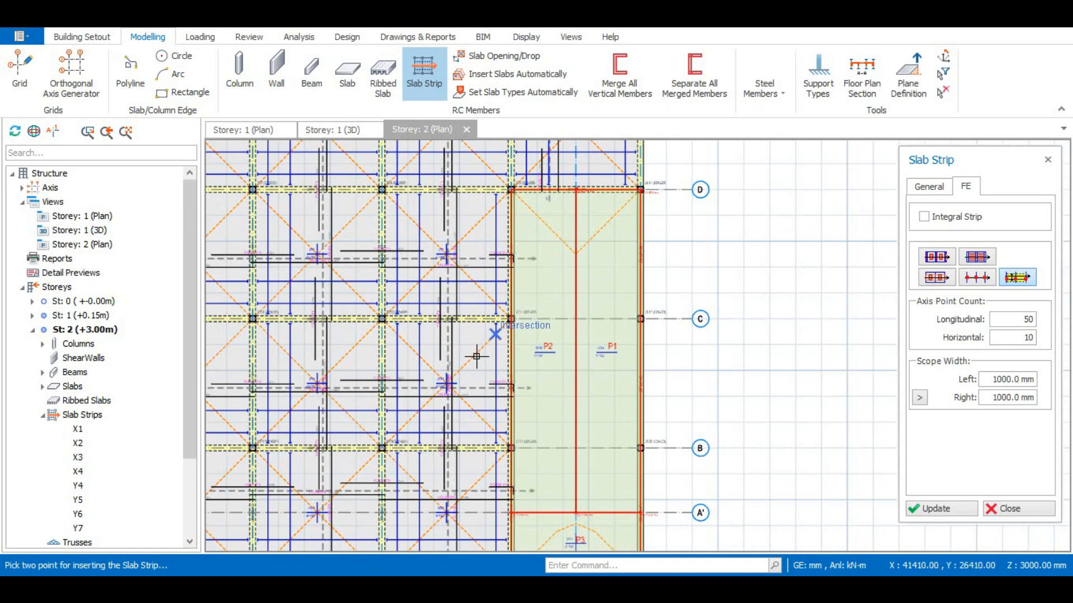
click(495, 333)
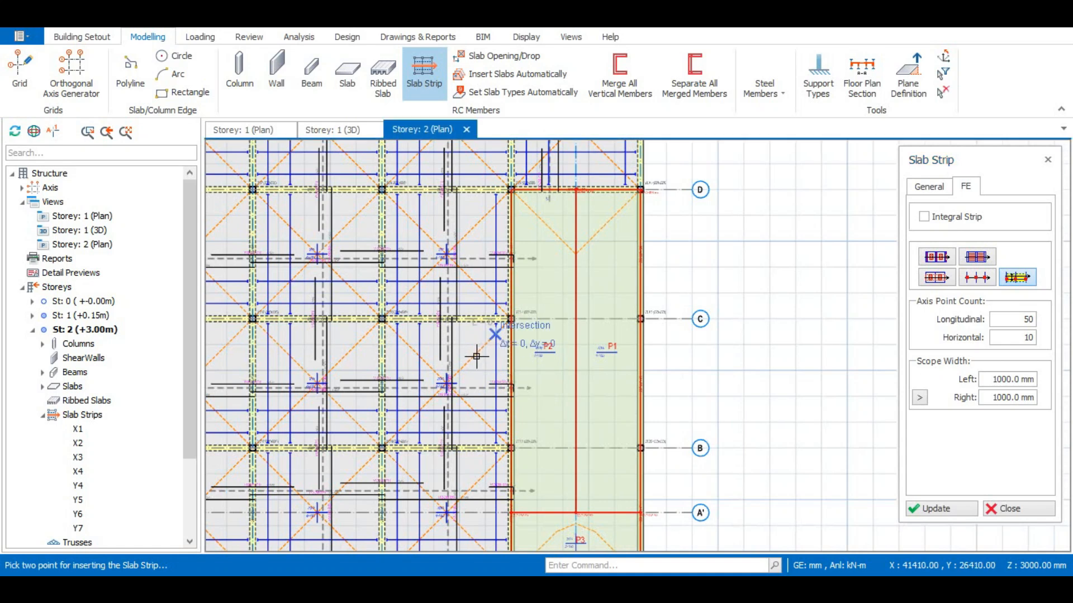
click(669, 325)
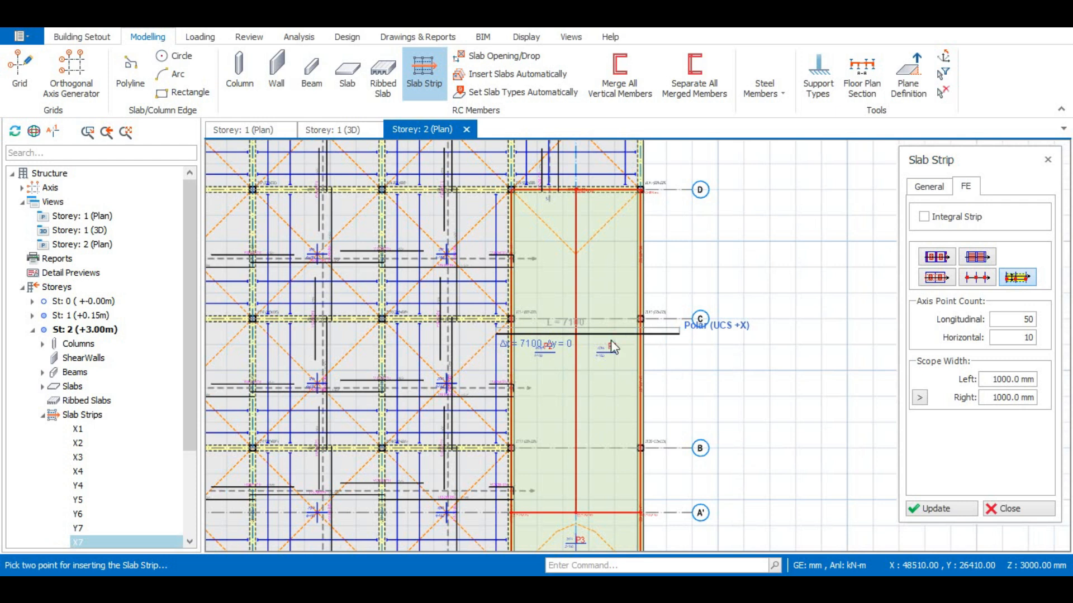
Try left scope widths of 3000 mm and 6000 mm on the new X-direction FE strip
scroll(610, 292, up, 3)
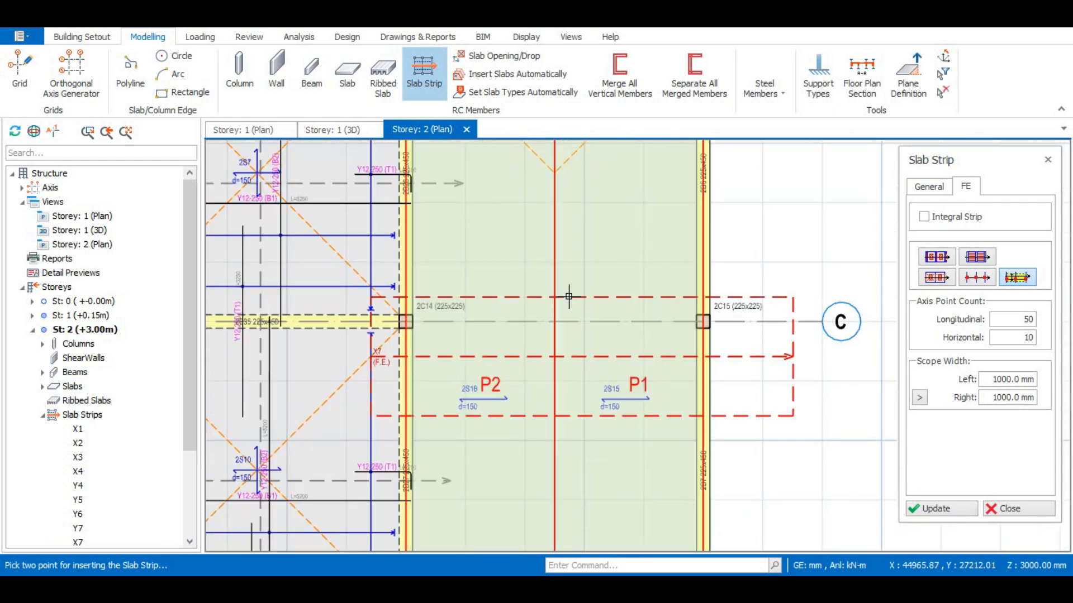
scroll(570, 297, down, 2)
scroll(557, 303, up, 2)
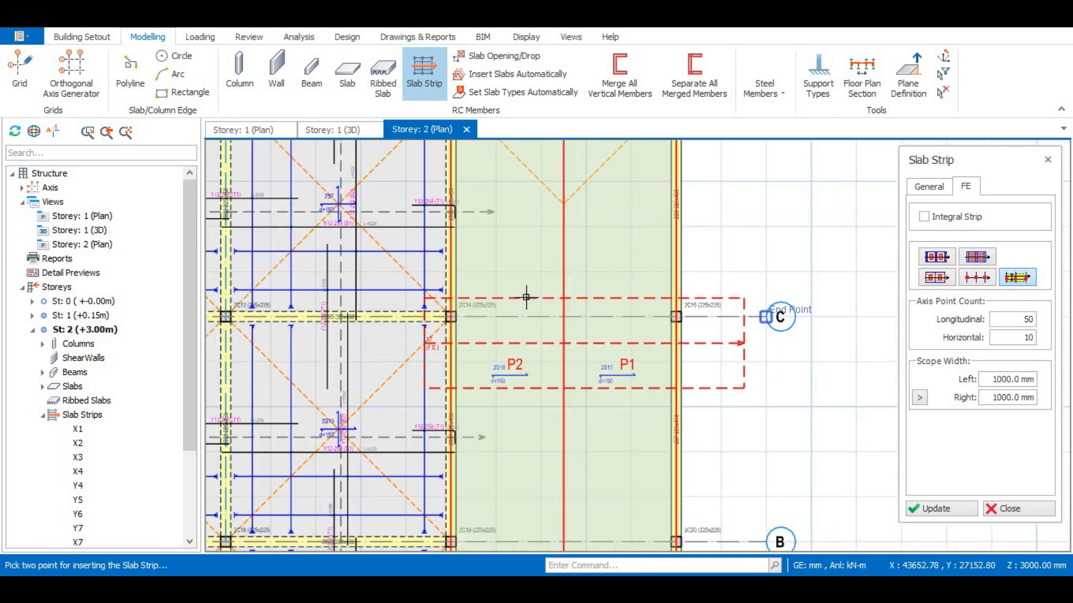
scroll(512, 419, down, 3)
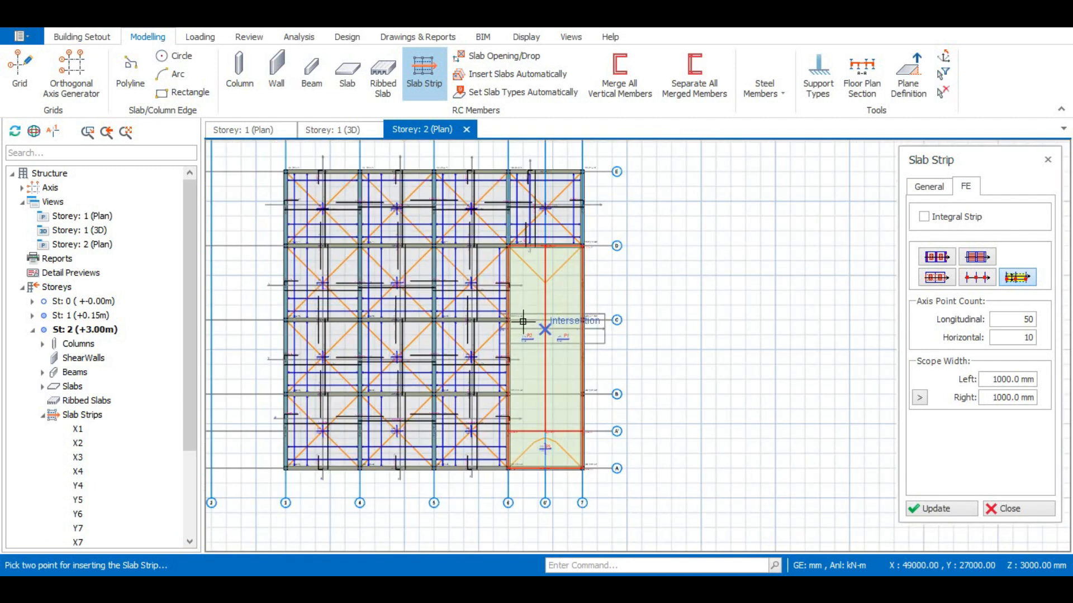
scroll(539, 359, up, 2)
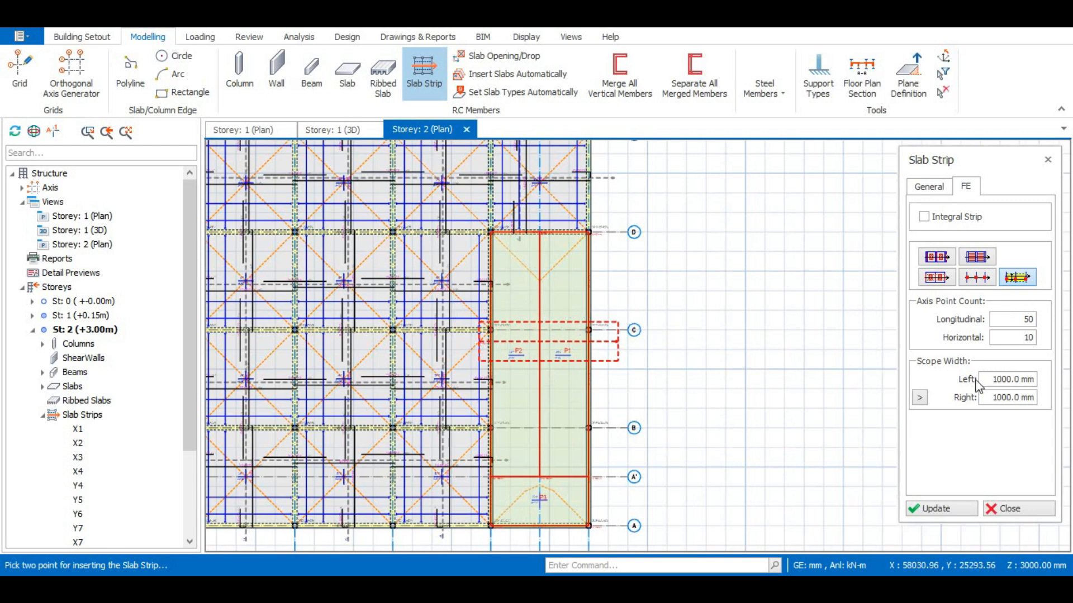
drag(1000, 379, 1008, 382)
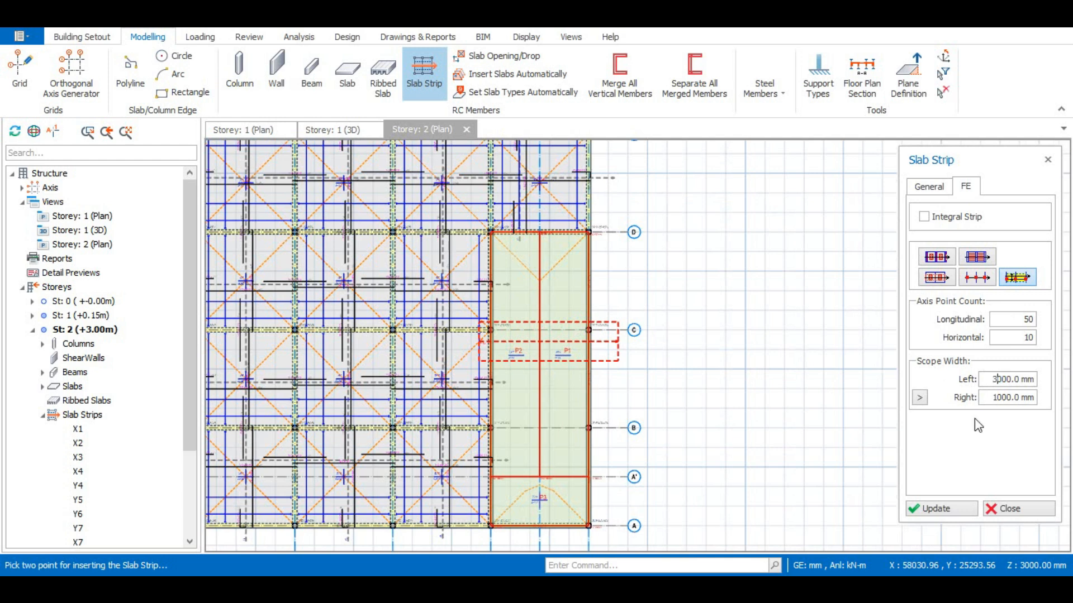
click(957, 510)
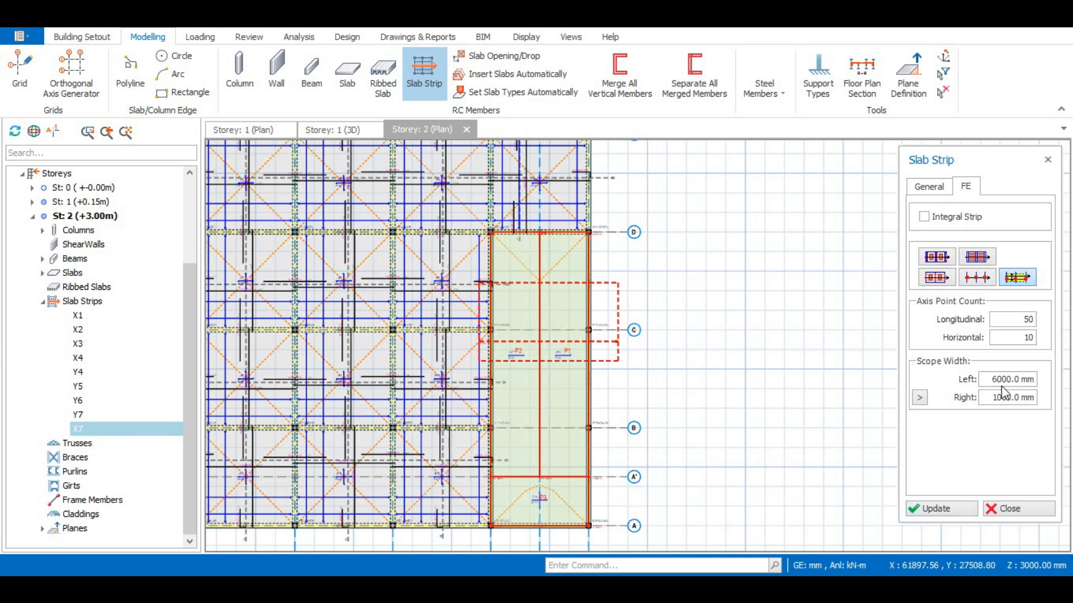
click(939, 506)
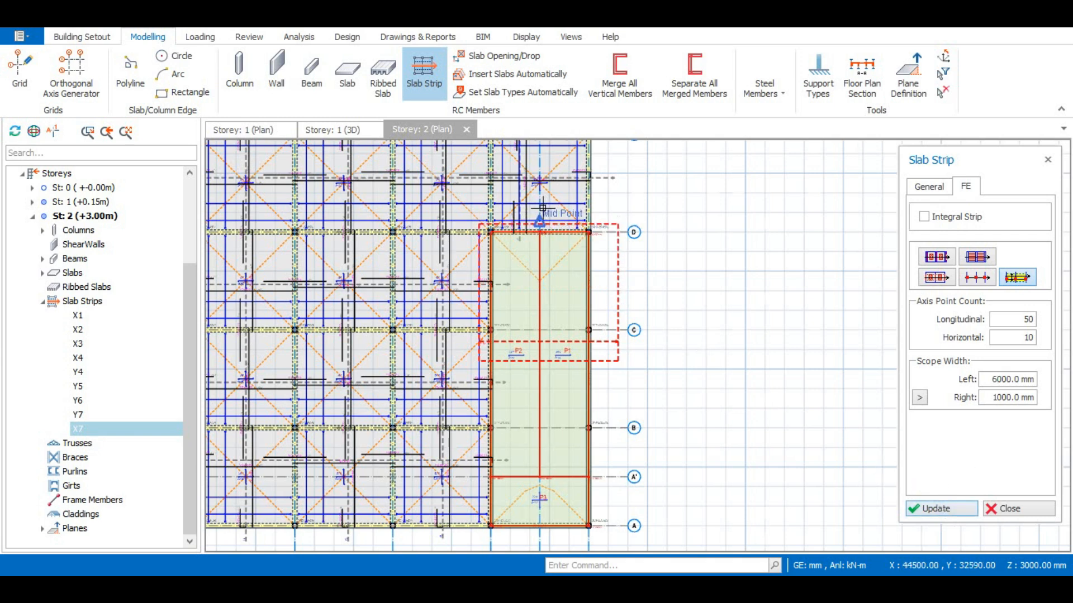
Reduce the FE strip's left scope width to 5450 mm, bringing its band edge to the inner face of the beam on axis D
scroll(542, 208, up, 3)
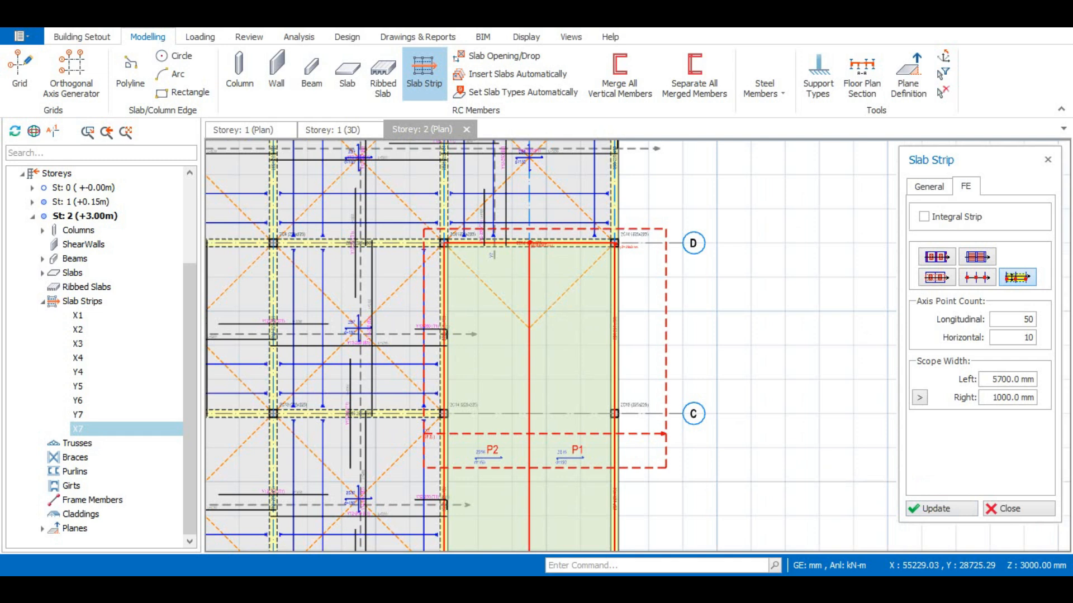
click(960, 510)
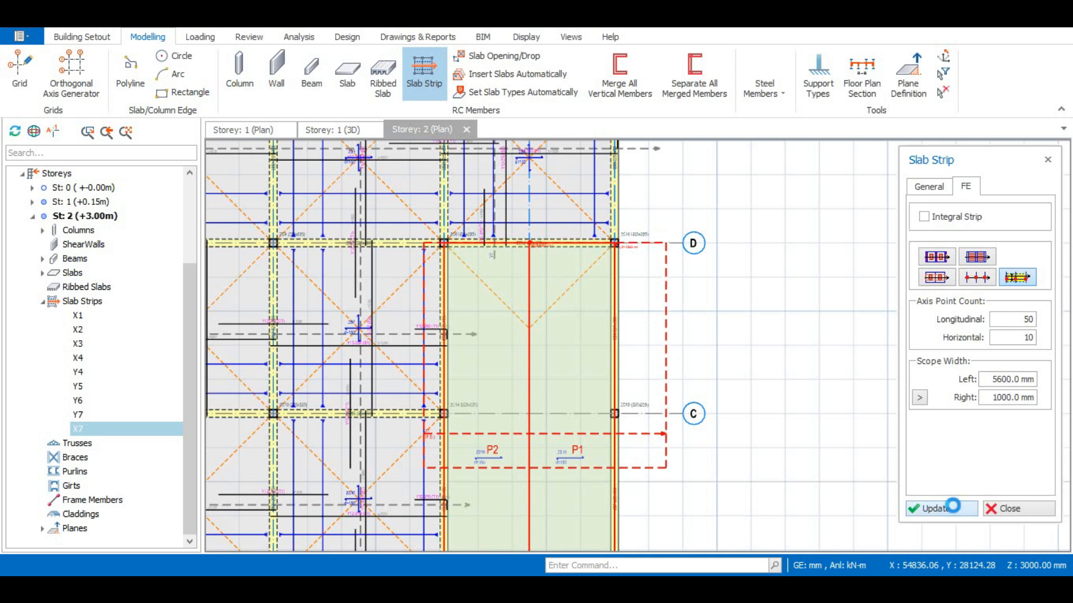
scroll(548, 269, up, 2)
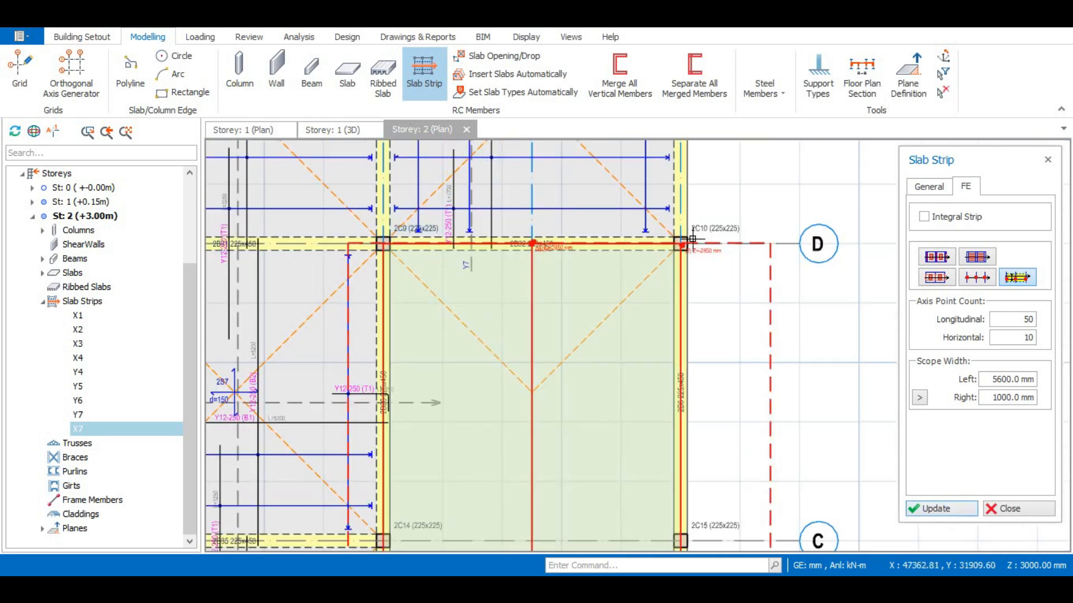
click(1003, 379)
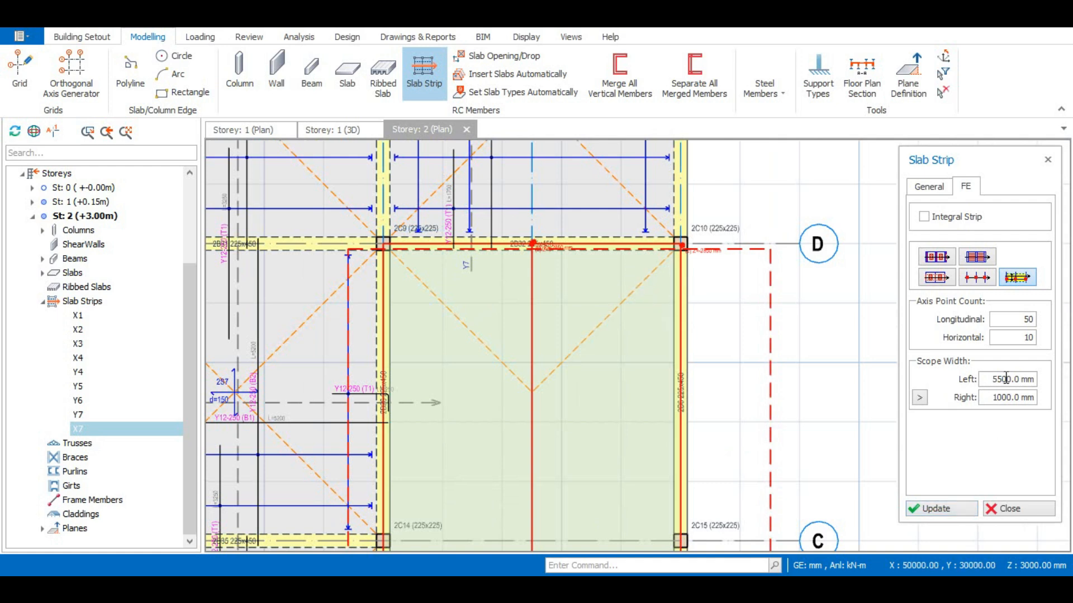
click(932, 509)
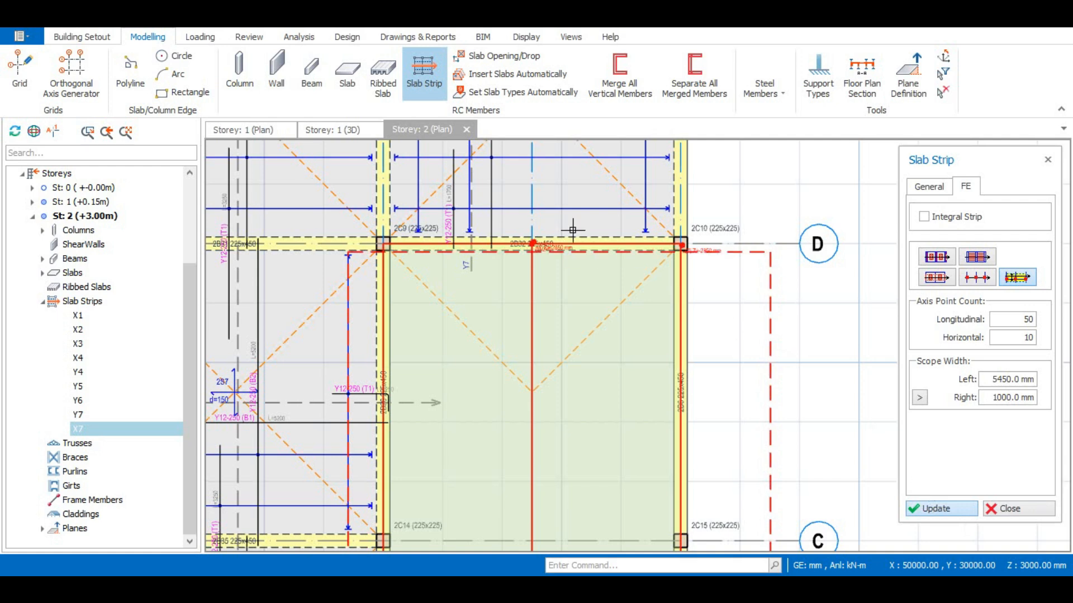
Try a right scope width of 8000 mm on the X-direction FE strip below axis C
scroll(537, 235, up, 3)
scroll(565, 181, down, 3)
scroll(565, 181, down, 5)
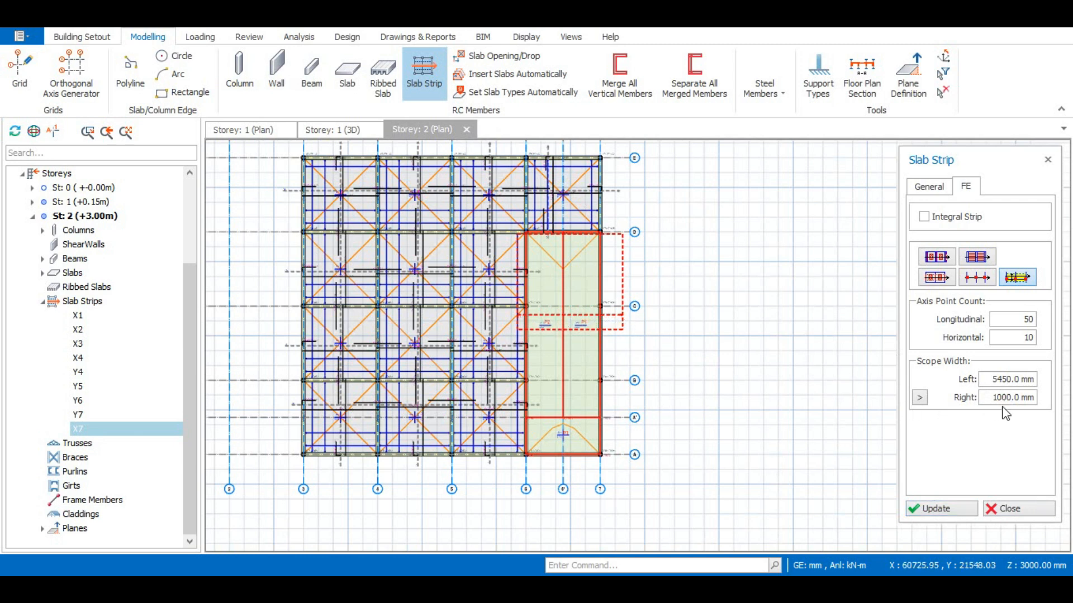
text(8)
click(940, 511)
scroll(568, 468, up, 2)
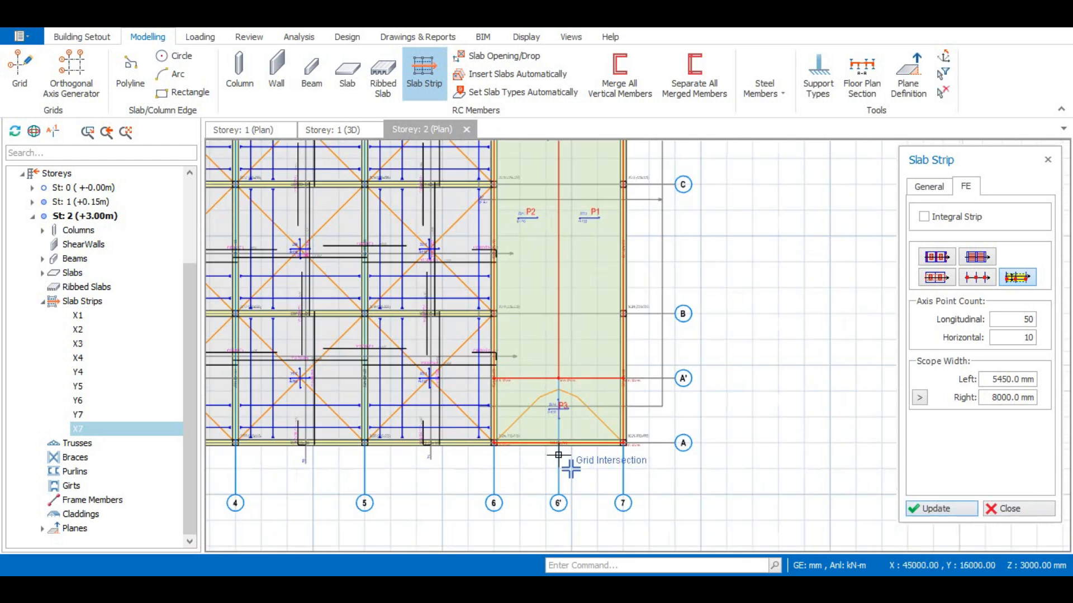
Try right scope widths of 9300 mm and 9250 mm on the X-direction FE strip, comparing the band edge with the beam on axis A
click(999, 397)
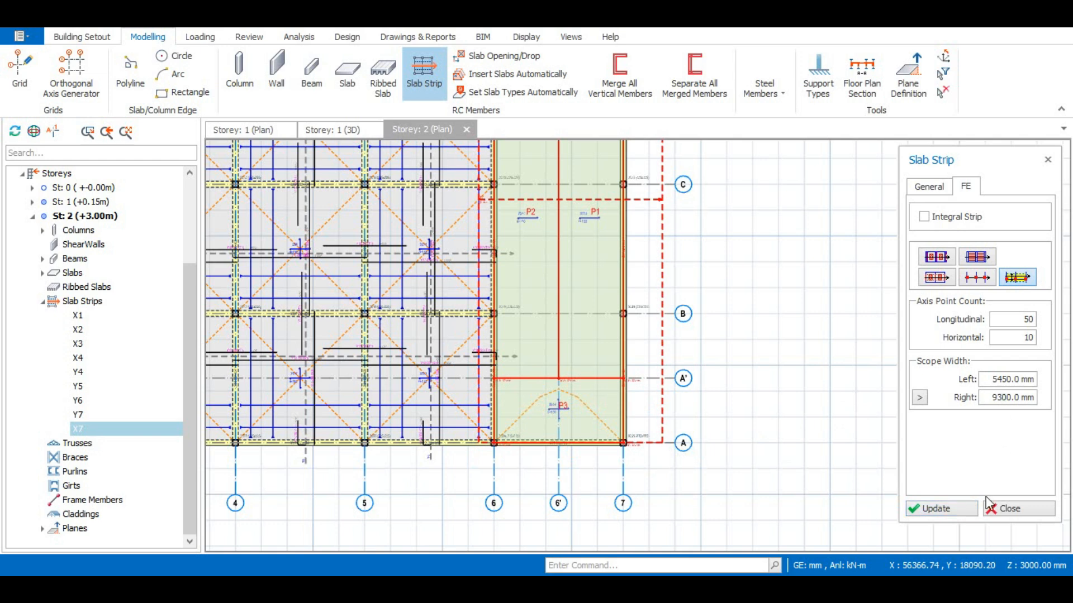
click(953, 510)
scroll(584, 447, up, 4)
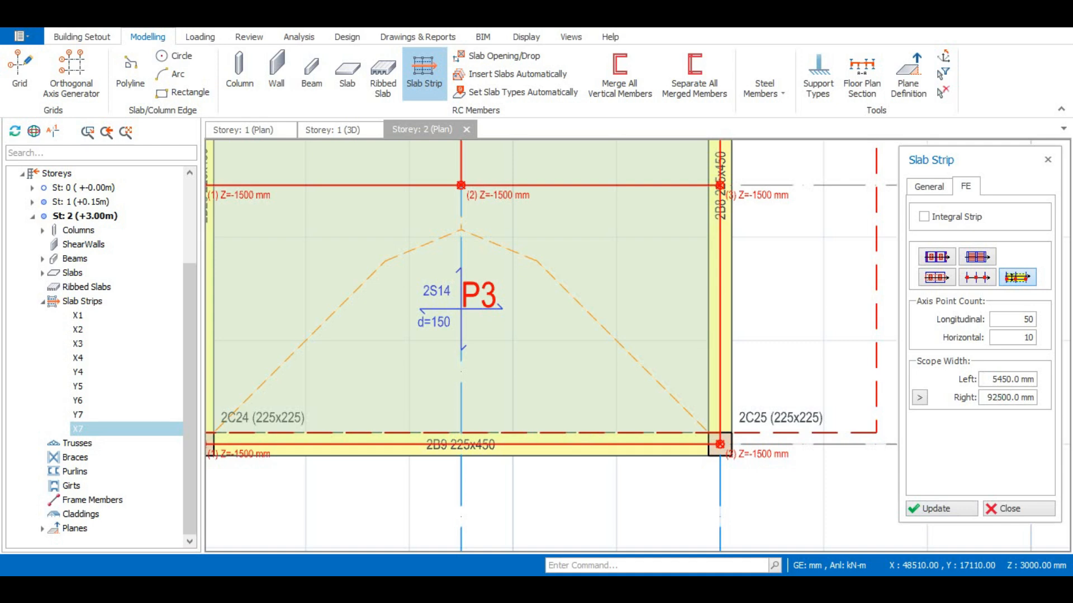
click(920, 508)
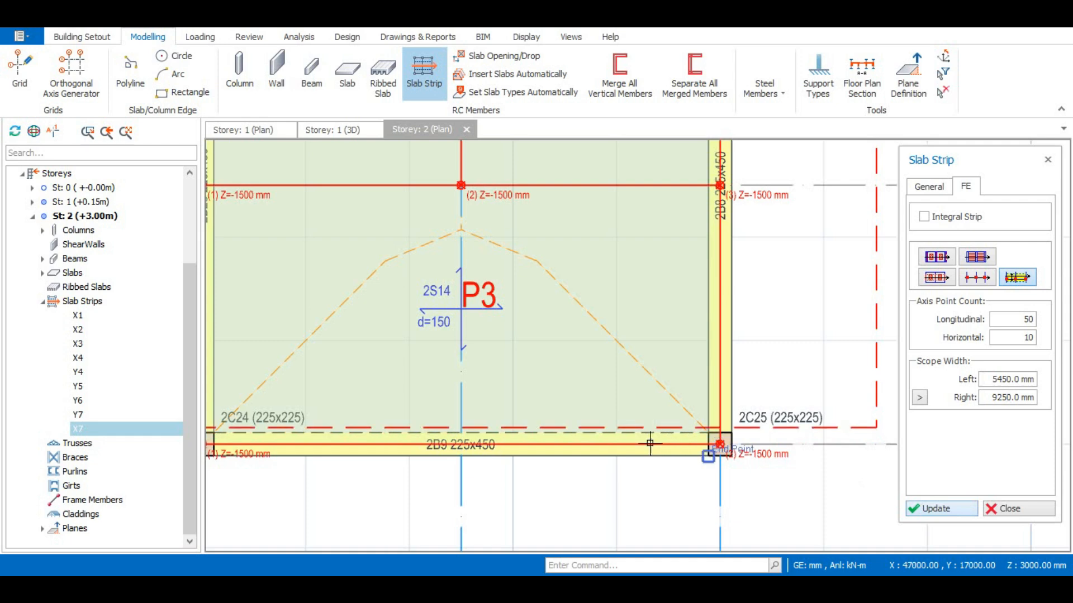
Set the X-direction FE strip's right scope width to 9300 mm so its band reaches the inner face of the beam on axis A
scroll(726, 438, down, 3)
scroll(638, 438, up, 3)
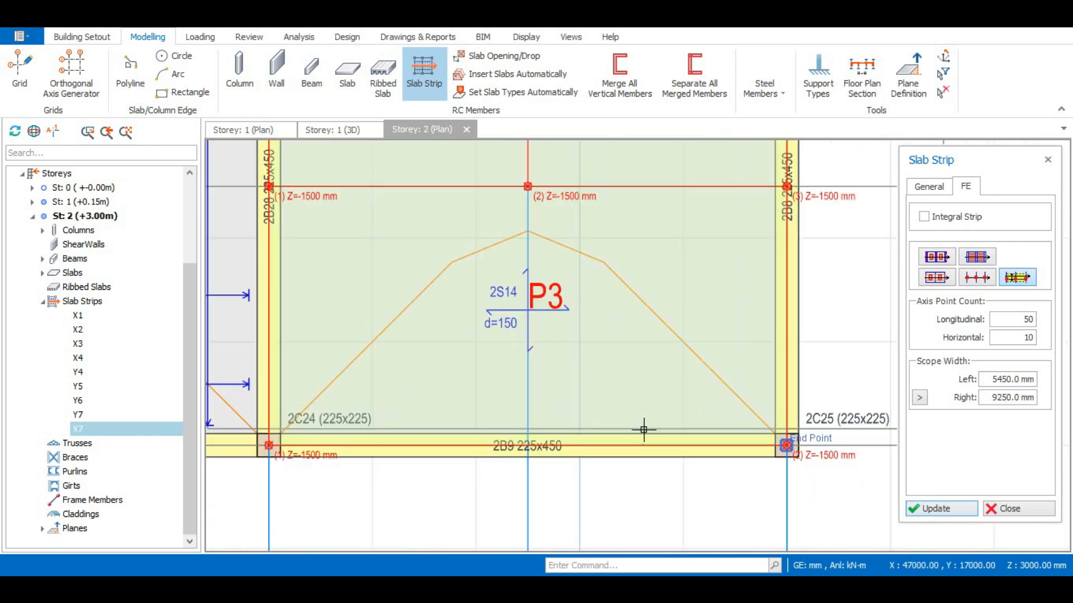
scroll(614, 428, down, 3)
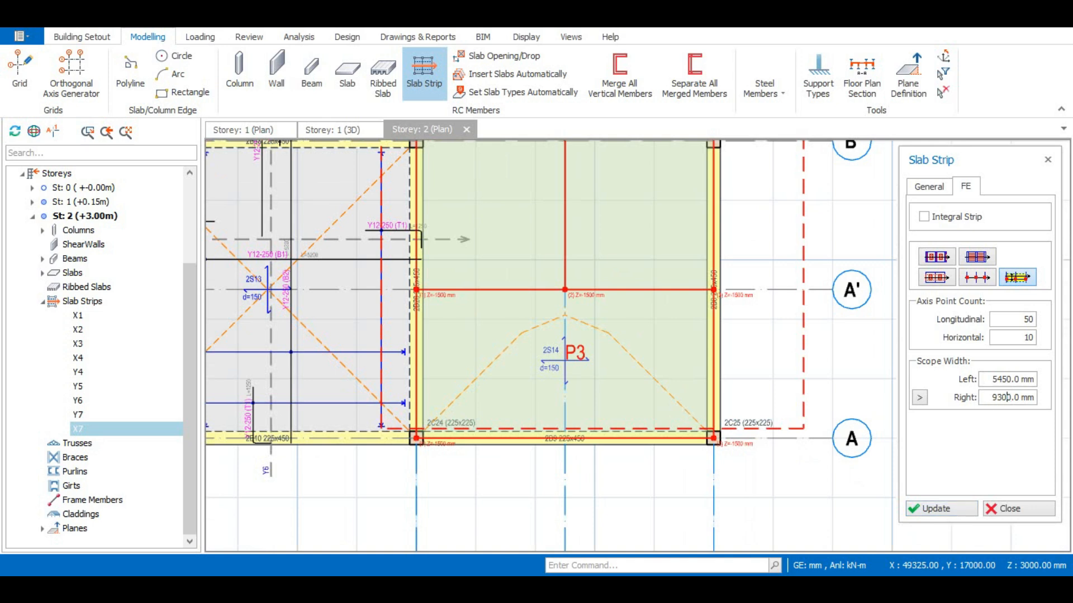
click(954, 509)
Set the X-direction FE strip's left scope width to 5480 mm and check the band's extent between axes D and A
scroll(647, 448, down, 4)
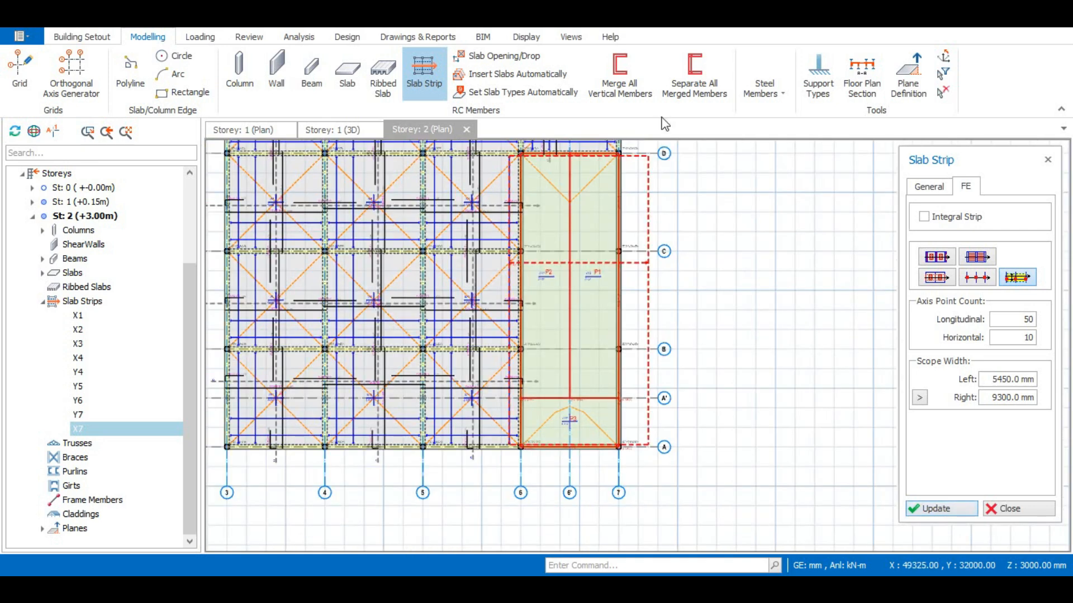
scroll(535, 170, up, 6)
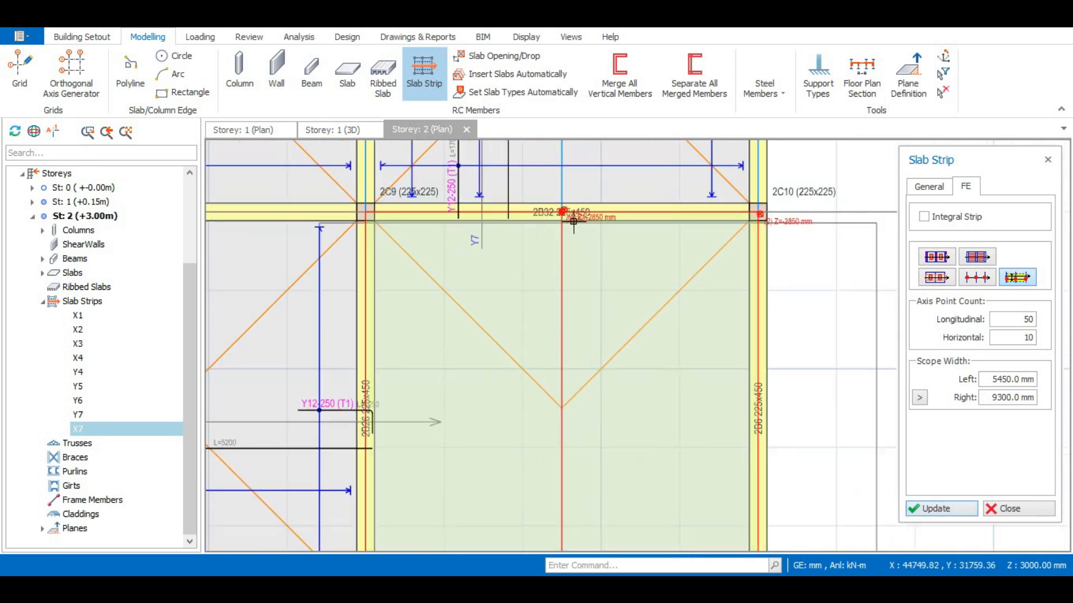
click(1008, 379)
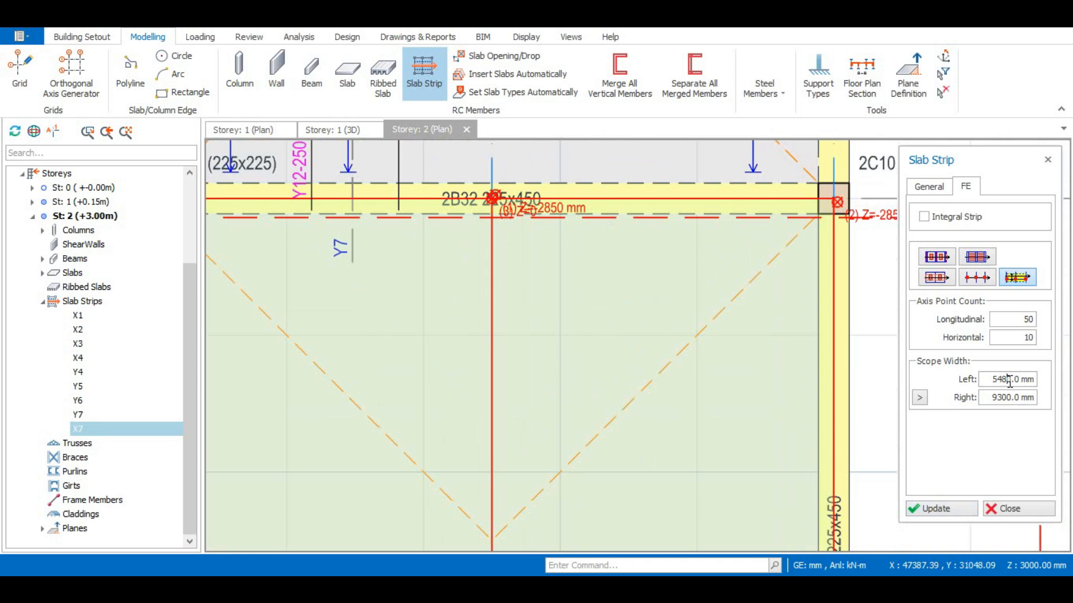
click(935, 507)
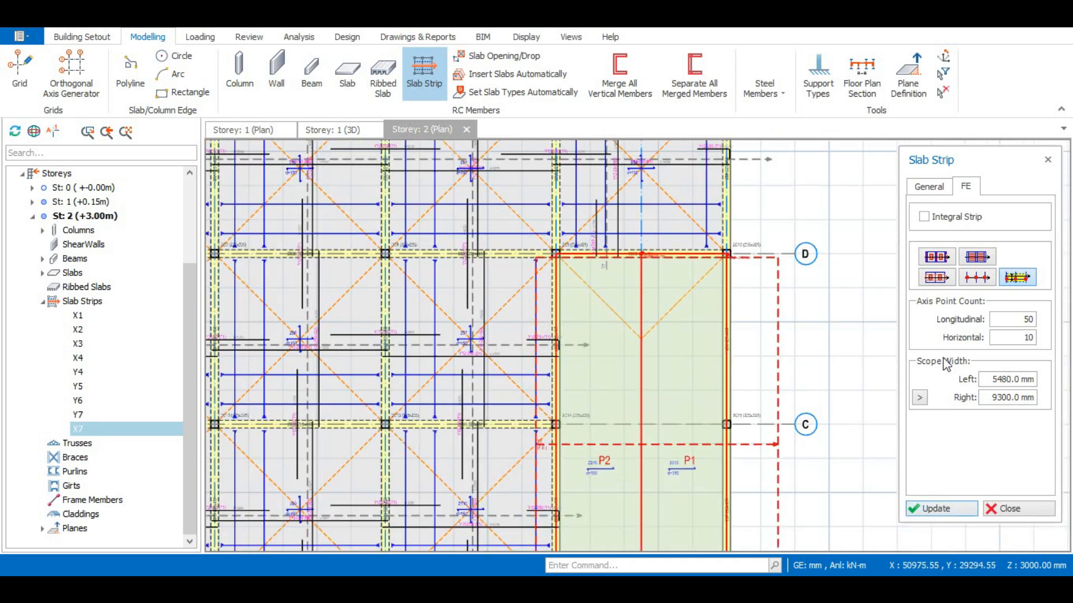
scroll(550, 293, down, 3)
scroll(562, 463, up, 3)
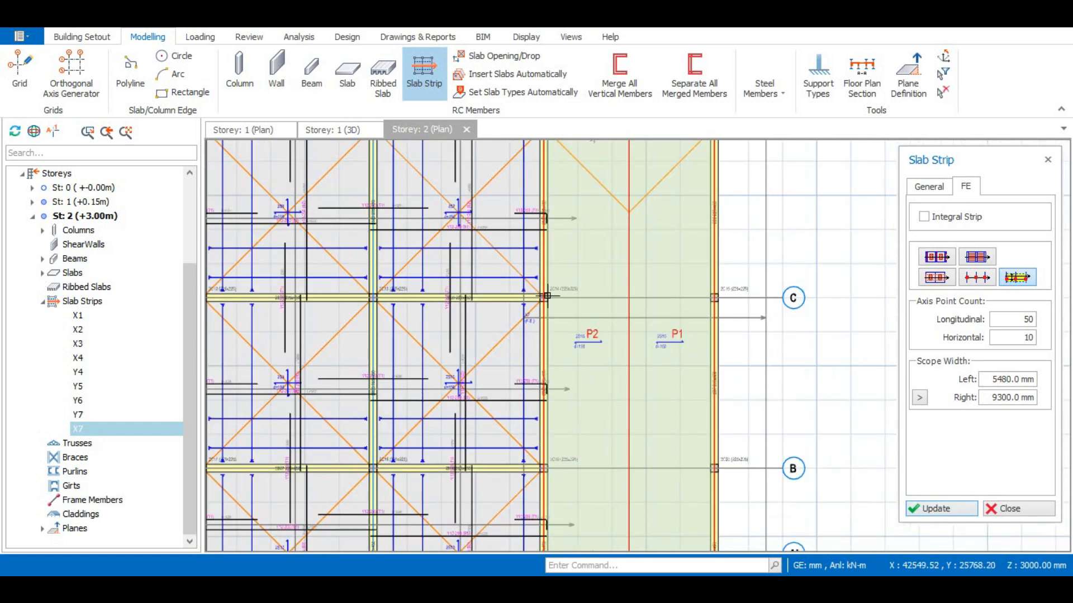
scroll(547, 296, down, 3)
scroll(553, 426, up, 3)
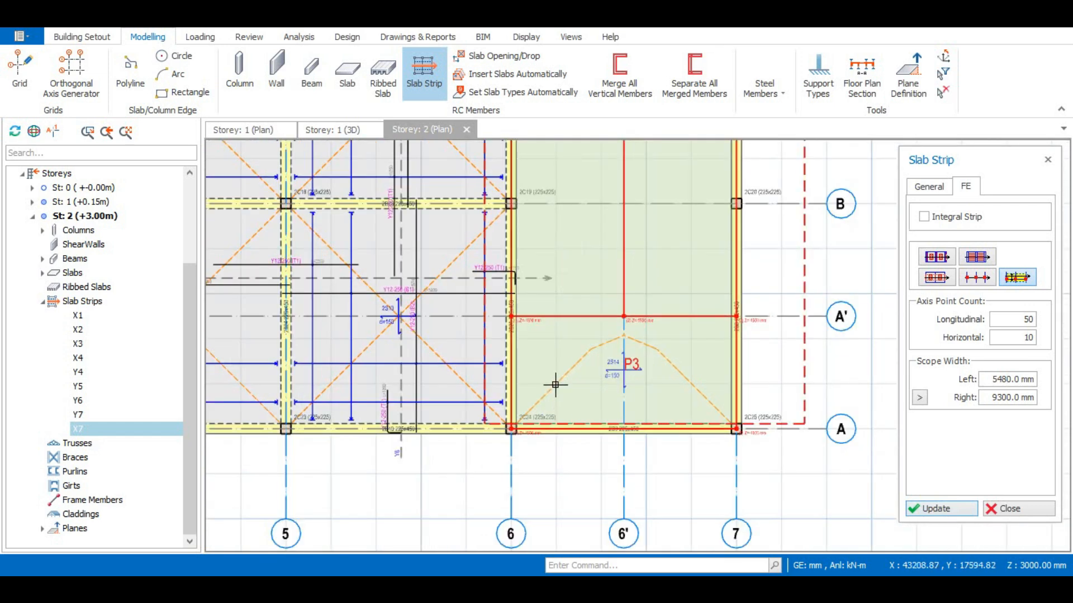
scroll(561, 393, up, 3)
scroll(550, 414, down, 3)
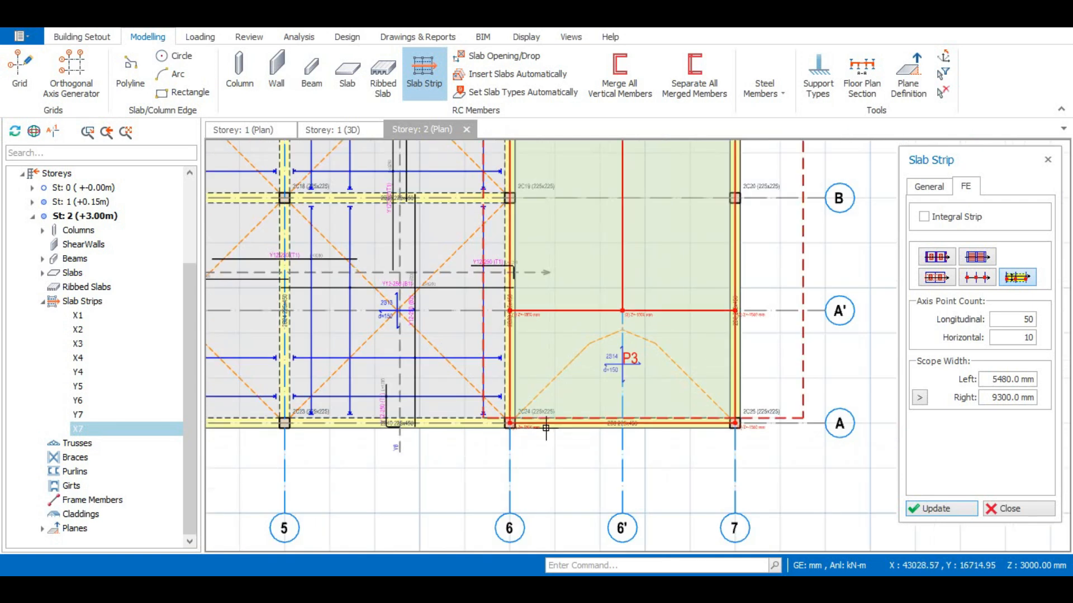
Set the next FE strip to the Y direction and enable Integral Strip for it
click(930, 187)
click(1032, 216)
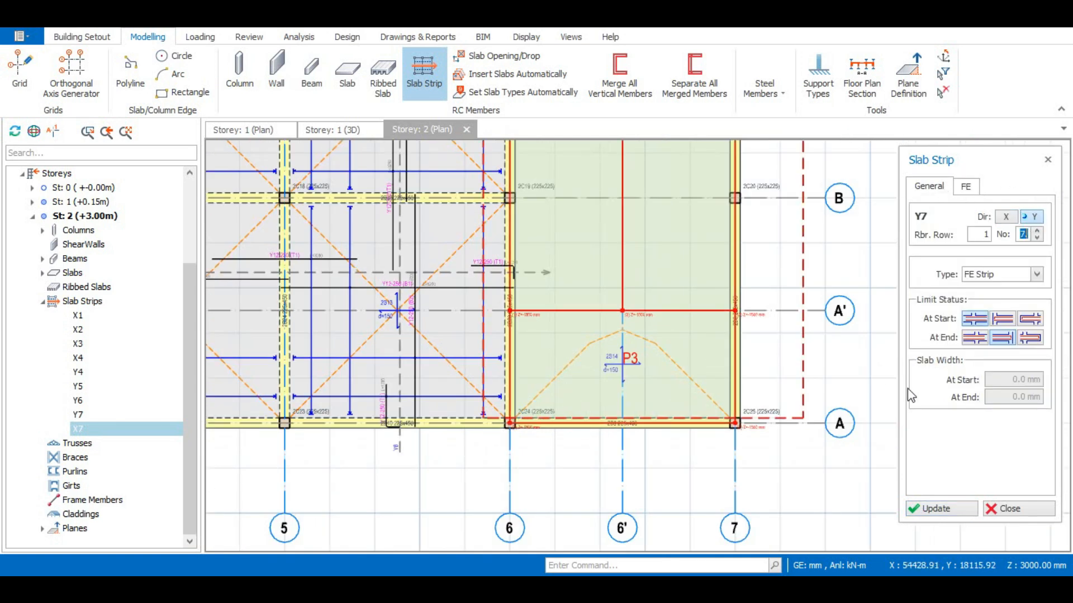
click(967, 188)
click(923, 190)
click(967, 192)
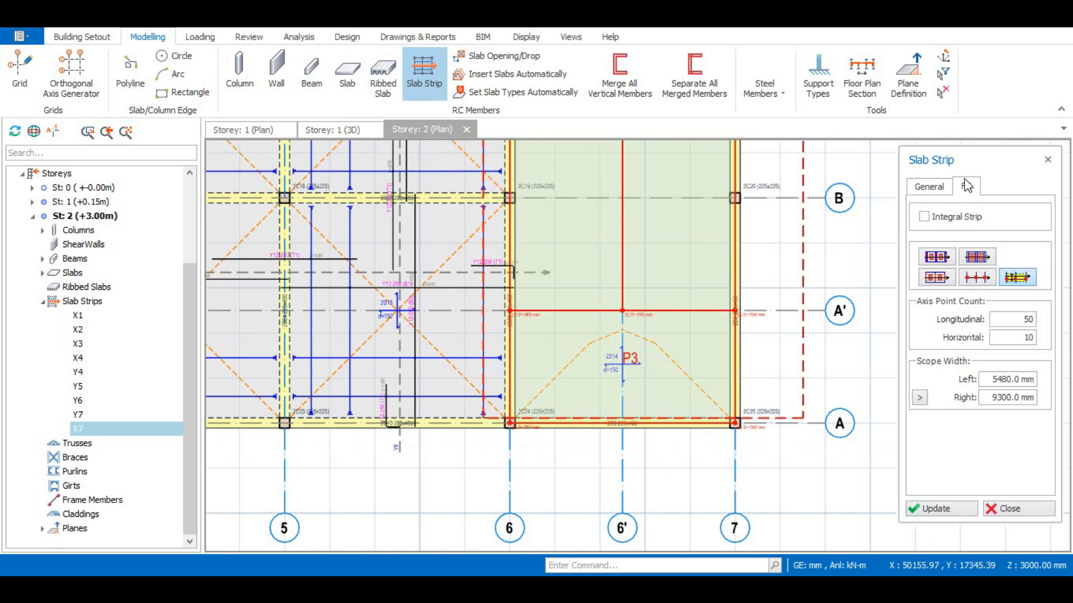
click(924, 217)
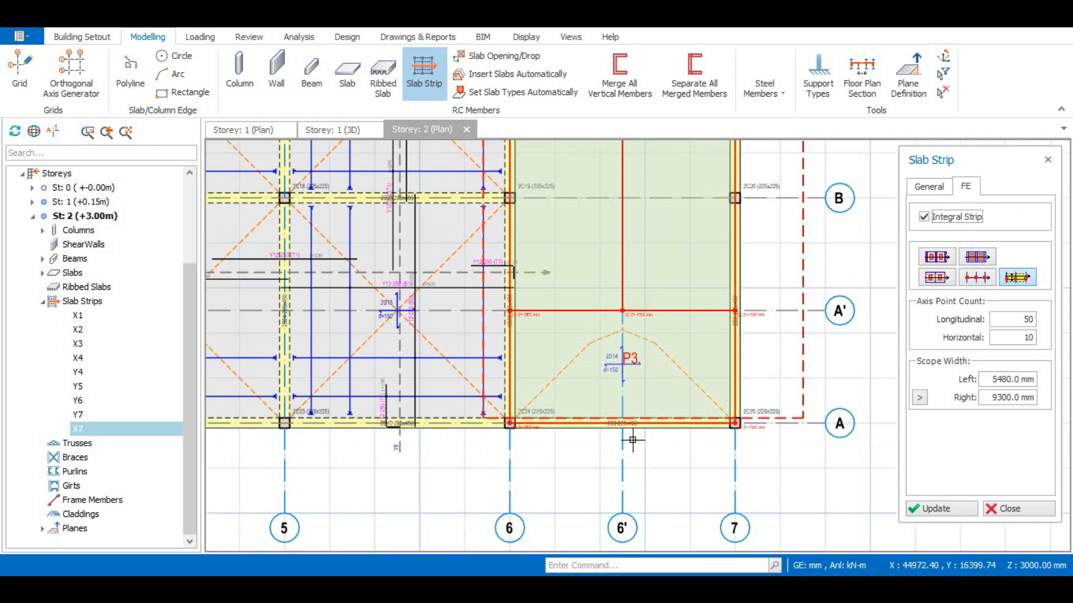
Place a vertical FE strip 16000 mm long beside axis 6', running from just below axis A to beyond axis D
scroll(635, 433, down, 3)
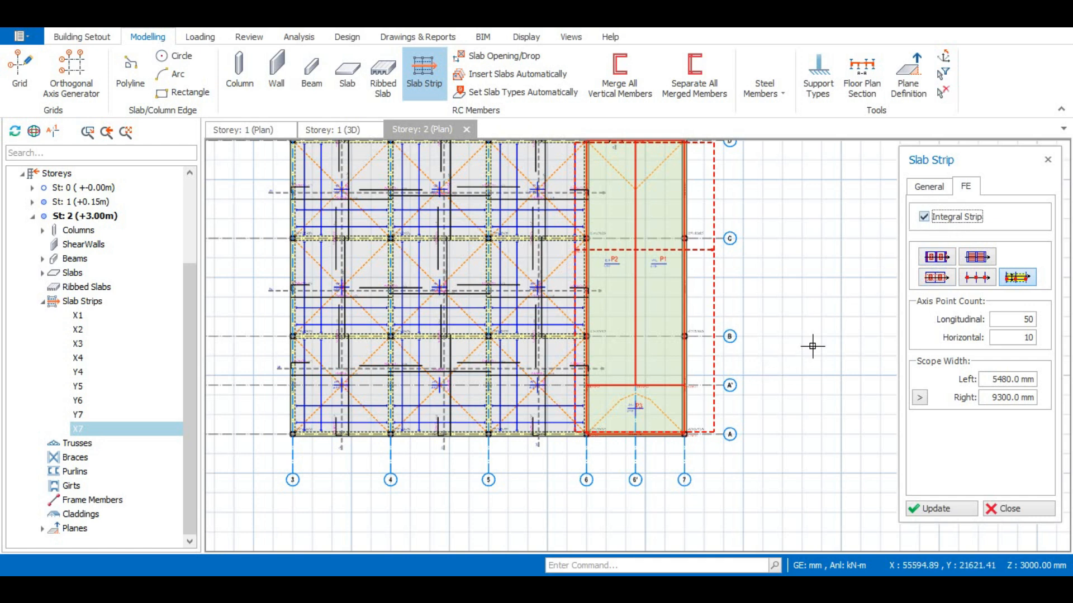
scroll(636, 455, down, 1)
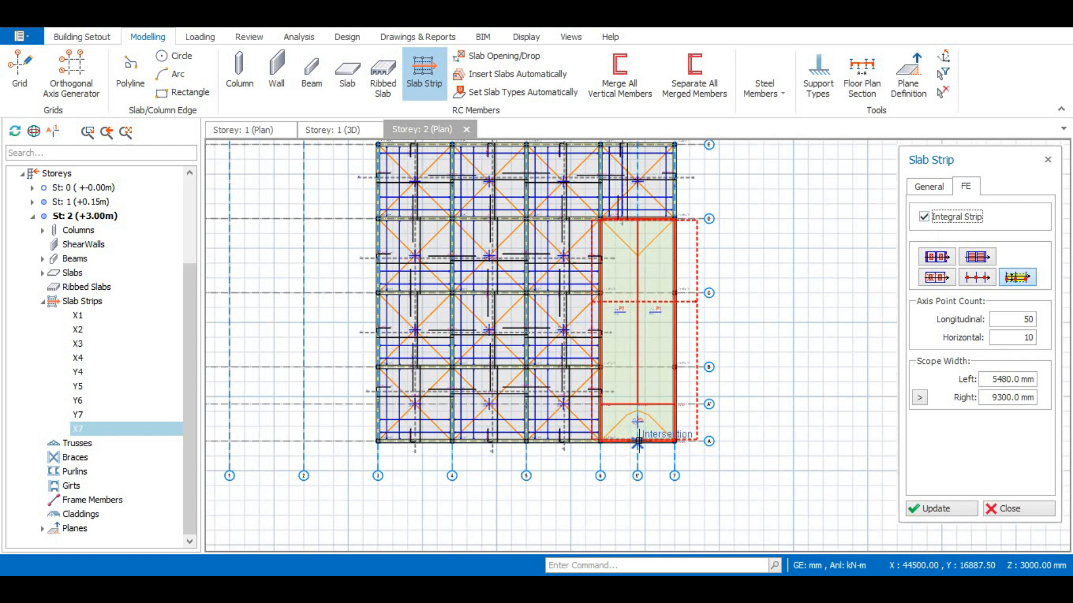
scroll(634, 452, up, 5)
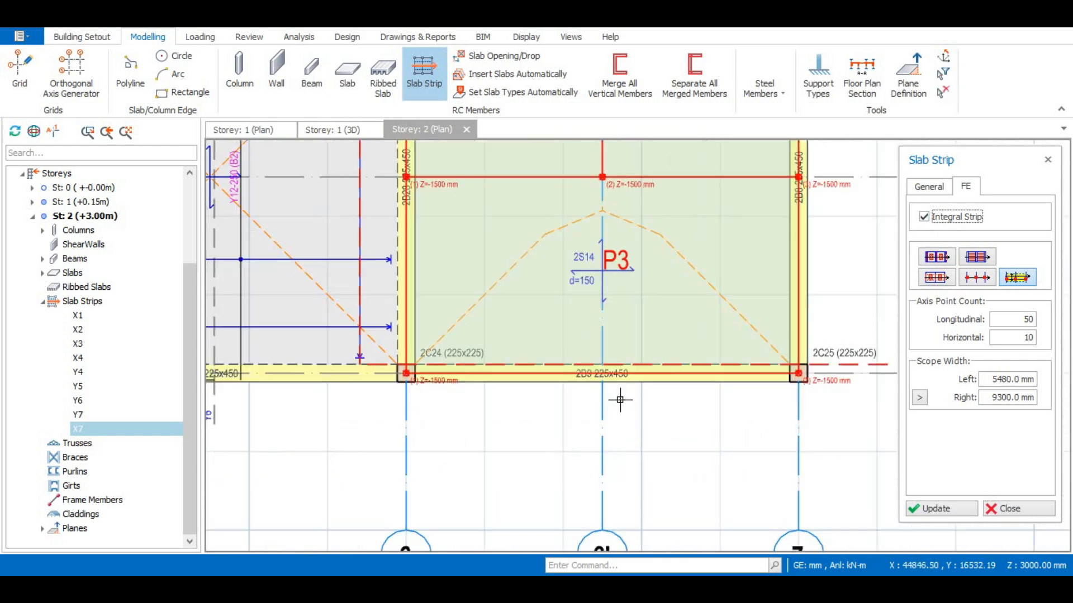
click(626, 398)
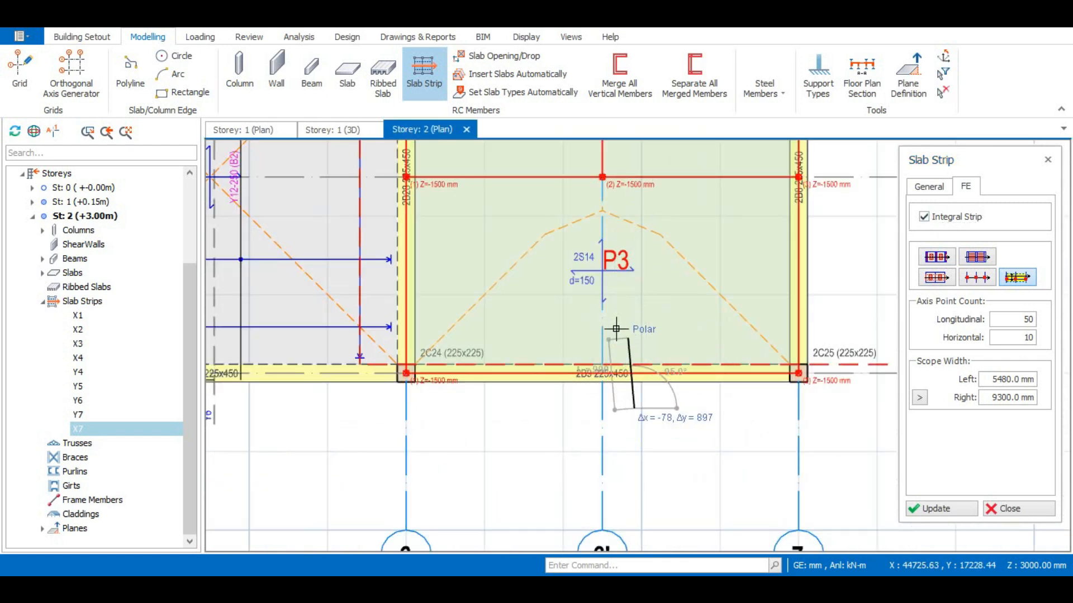
scroll(619, 268, down, 5)
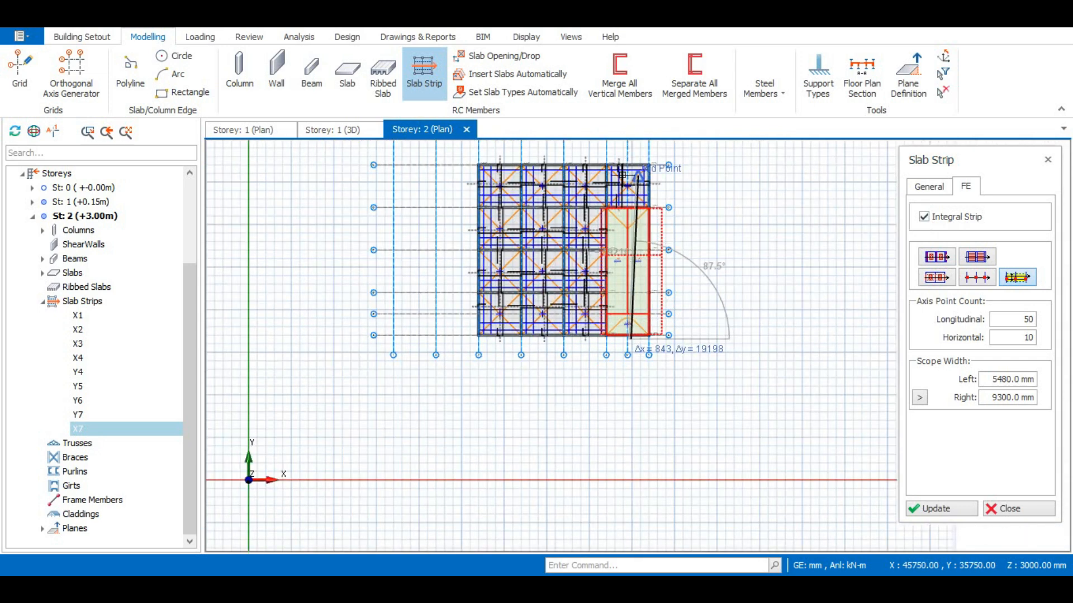
scroll(619, 220, up, 4)
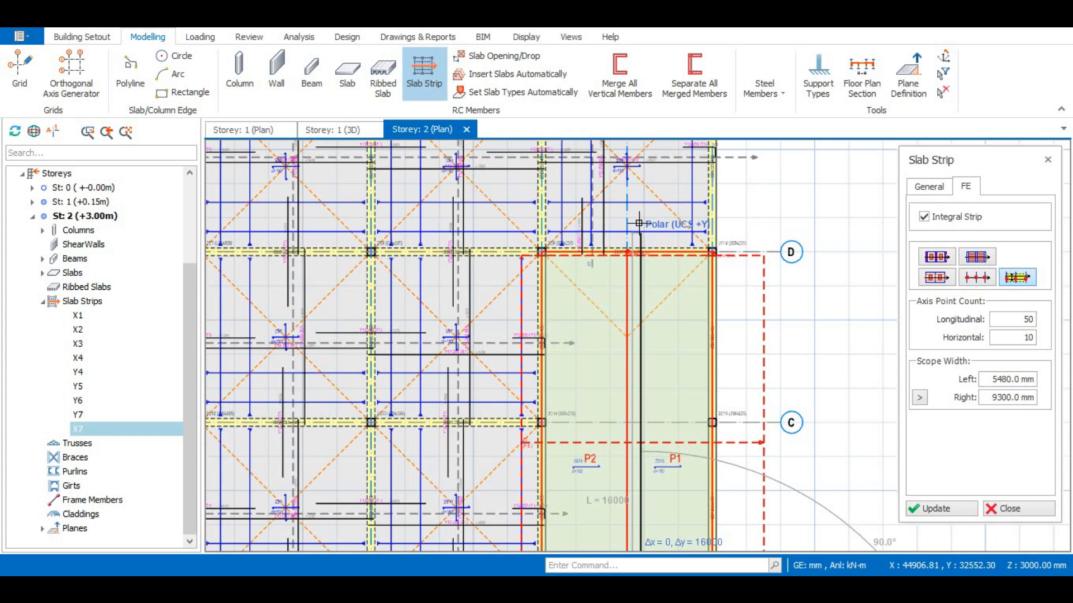
click(638, 223)
Try left scope widths of 2000 mm and 4000 mm on the new Y-direction FE strip
scroll(637, 246, down, 5)
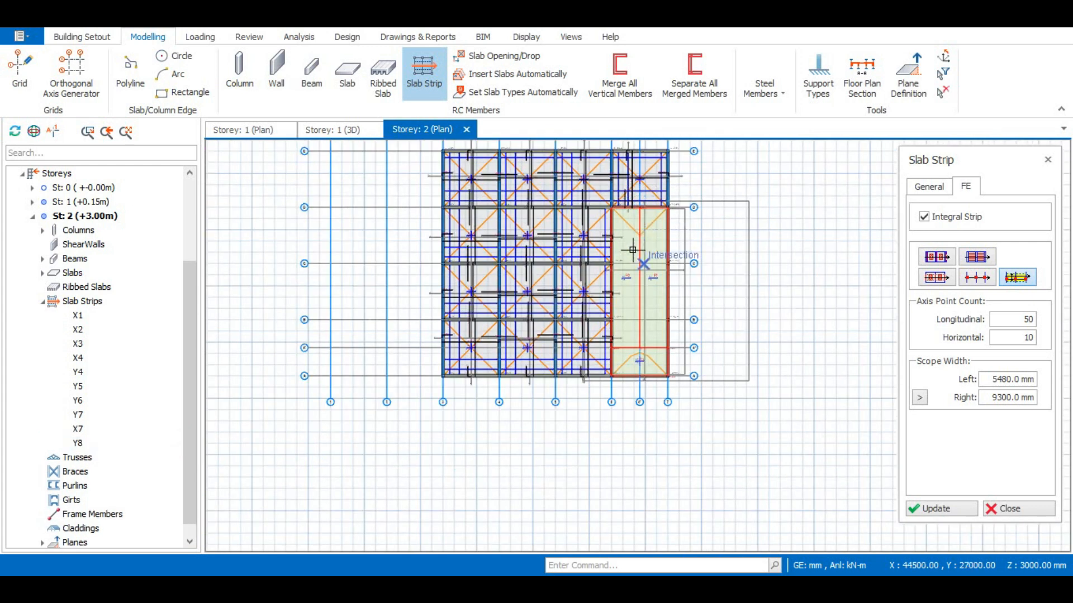
scroll(632, 249, up, 3)
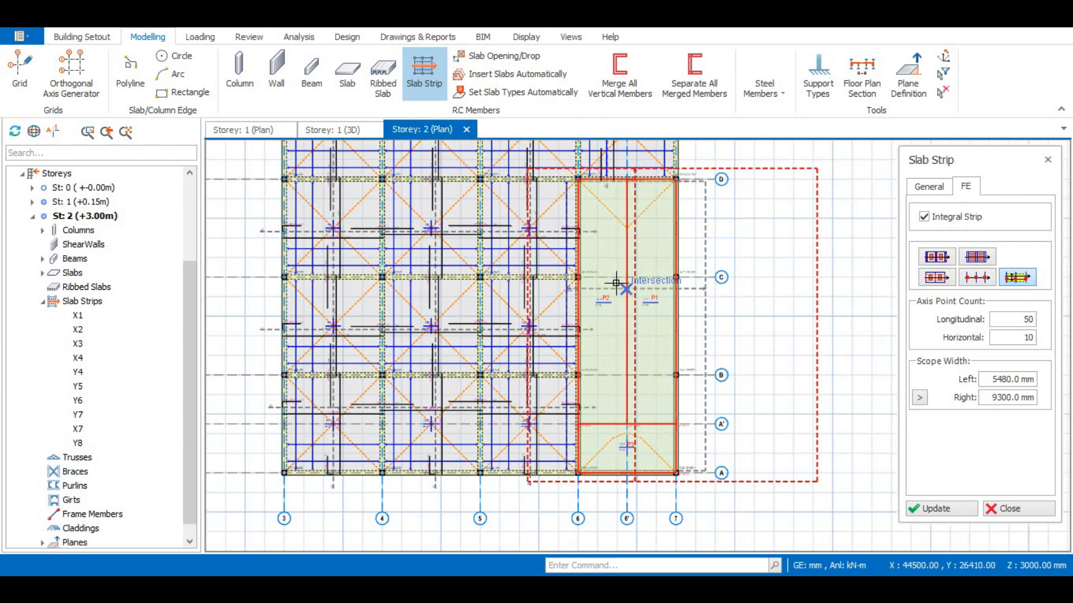
click(1002, 379)
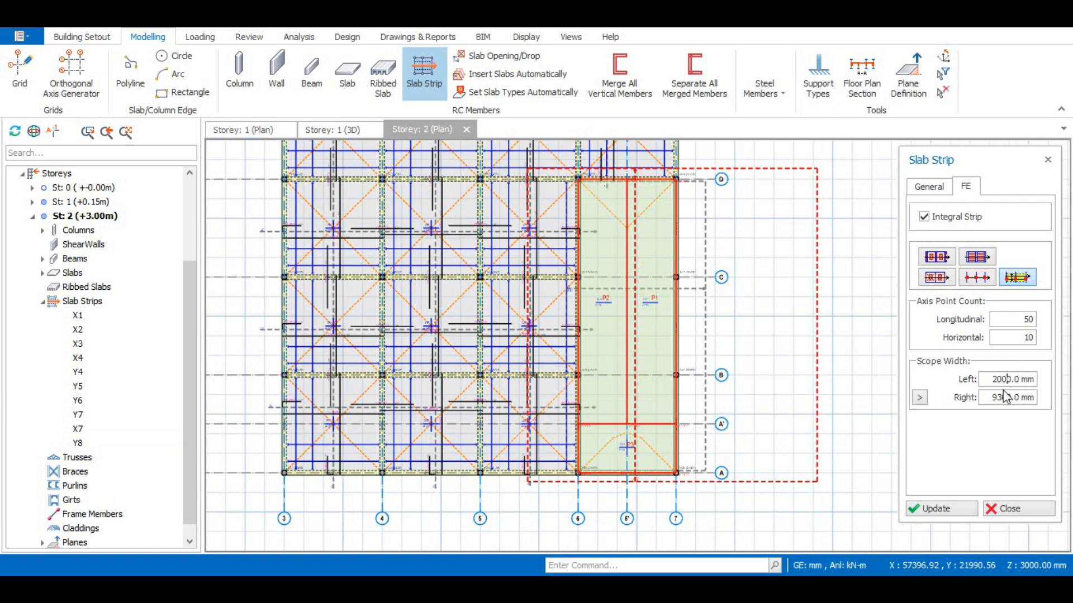
click(943, 510)
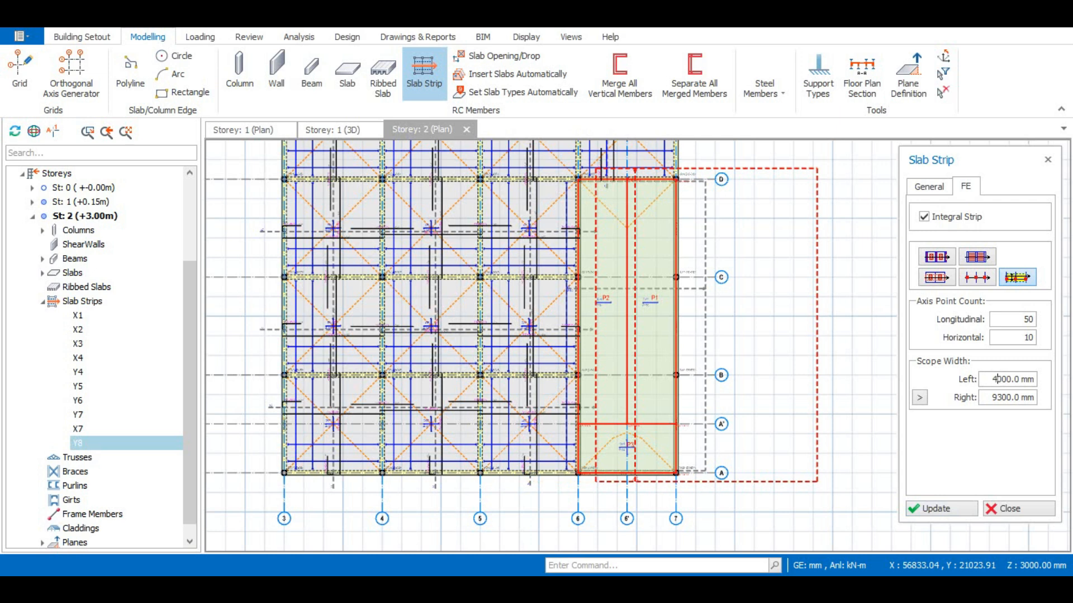
click(943, 513)
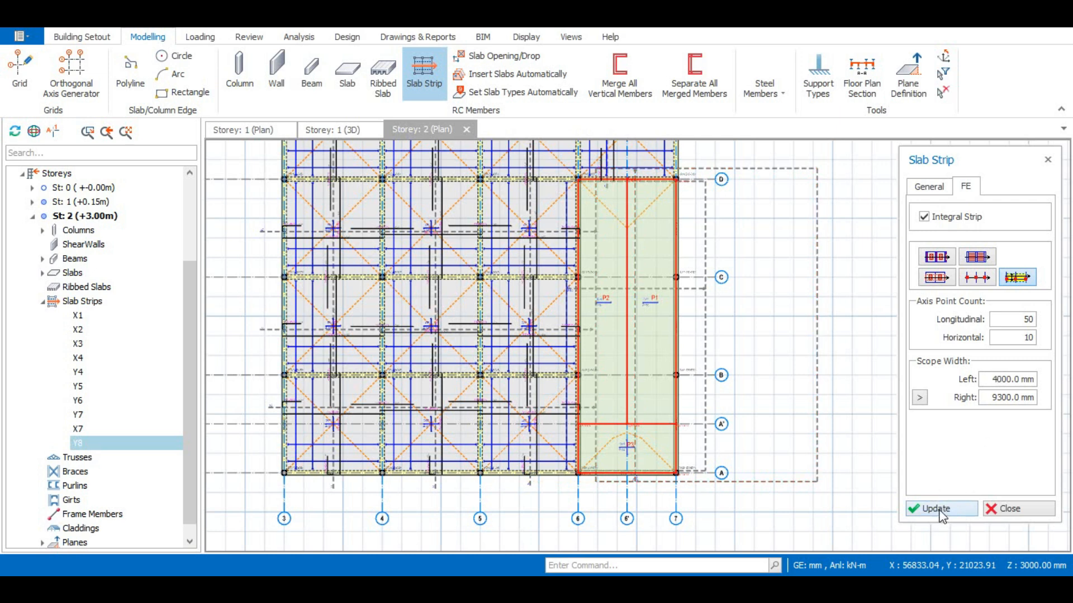
click(942, 509)
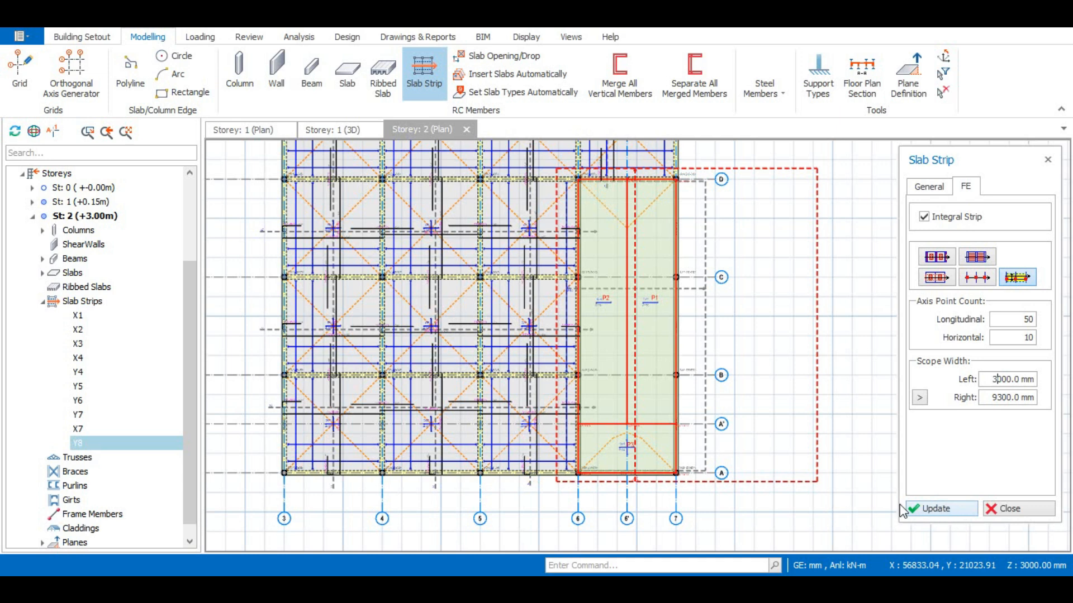
Reduce the Y-direction FE strip's left scope width to 3000 mm and finally 2800 mm, fitting its band edge to the beam on axis 6
click(935, 512)
scroll(575, 367, up, 5)
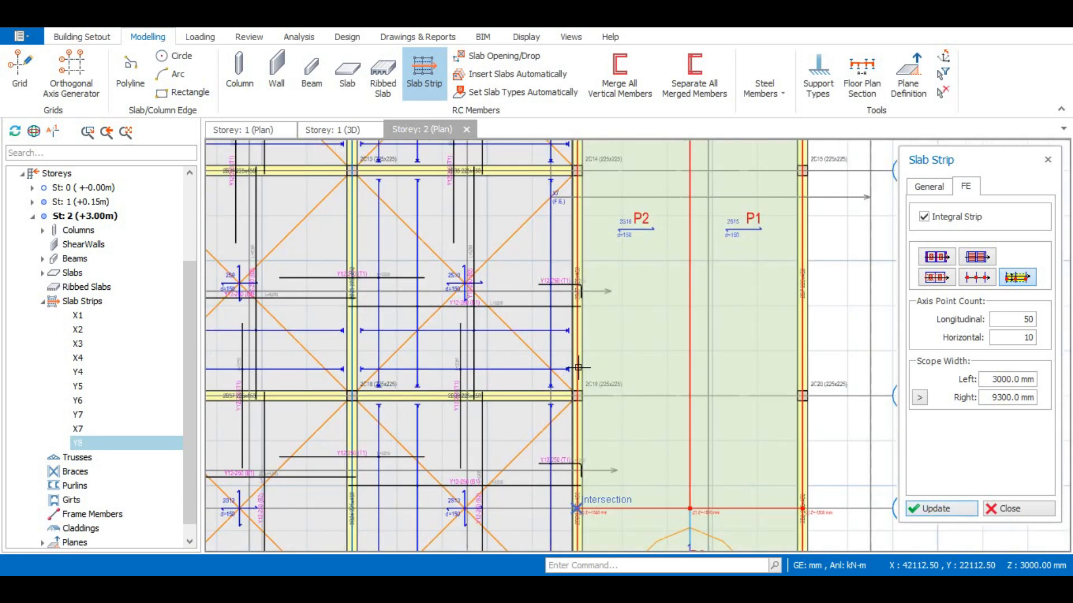
click(1002, 380)
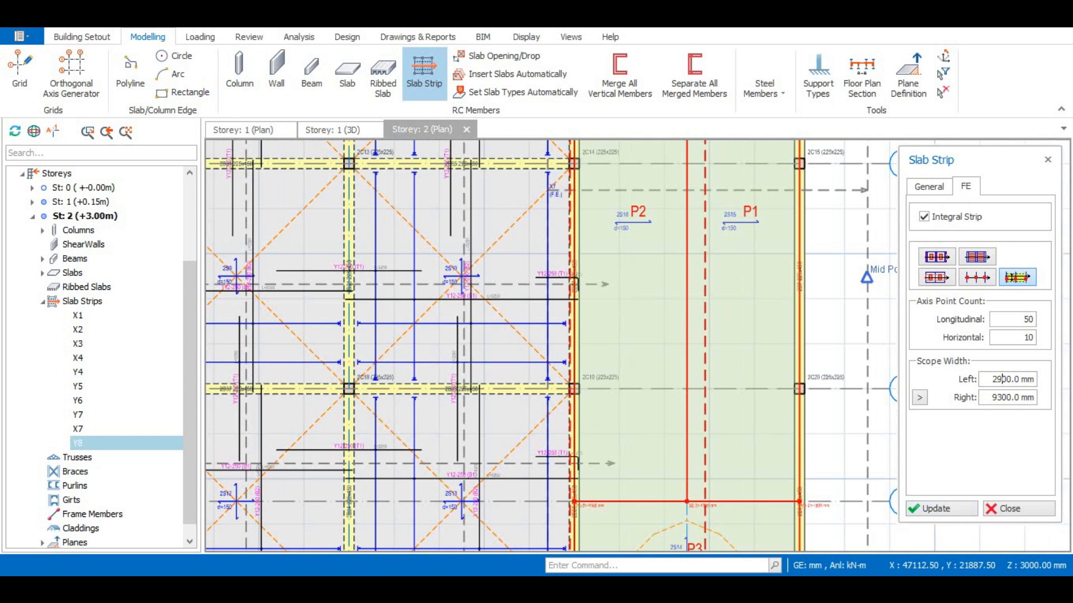
click(947, 509)
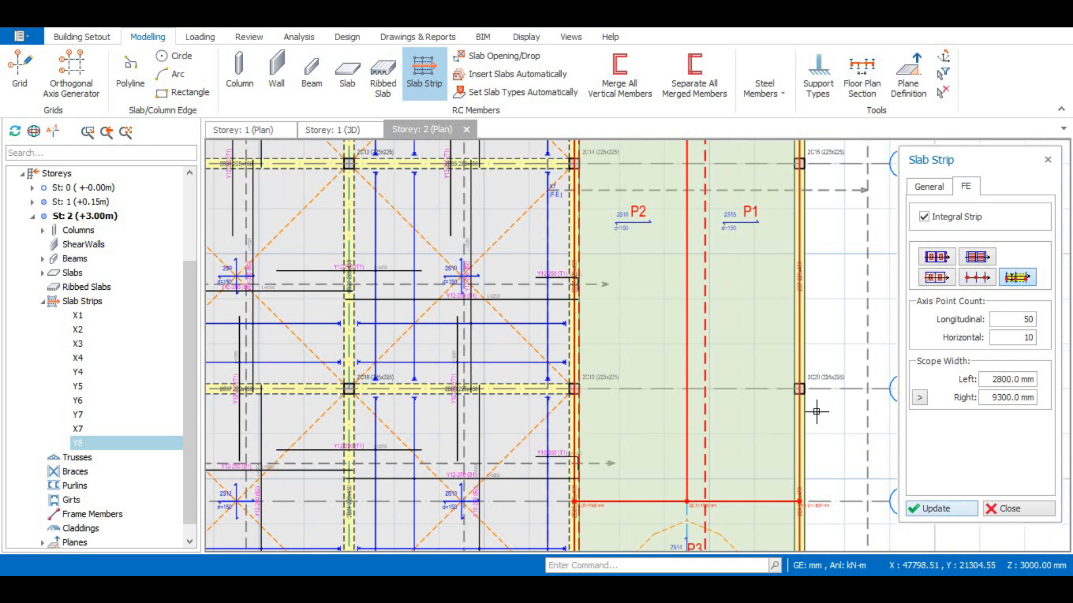
Try right scope widths of 3000 mm, 2500 mm and 2100 mm on the Y-direction FE strip between axes 6 and 7
scroll(598, 288, down, 1)
scroll(590, 461, up, 1)
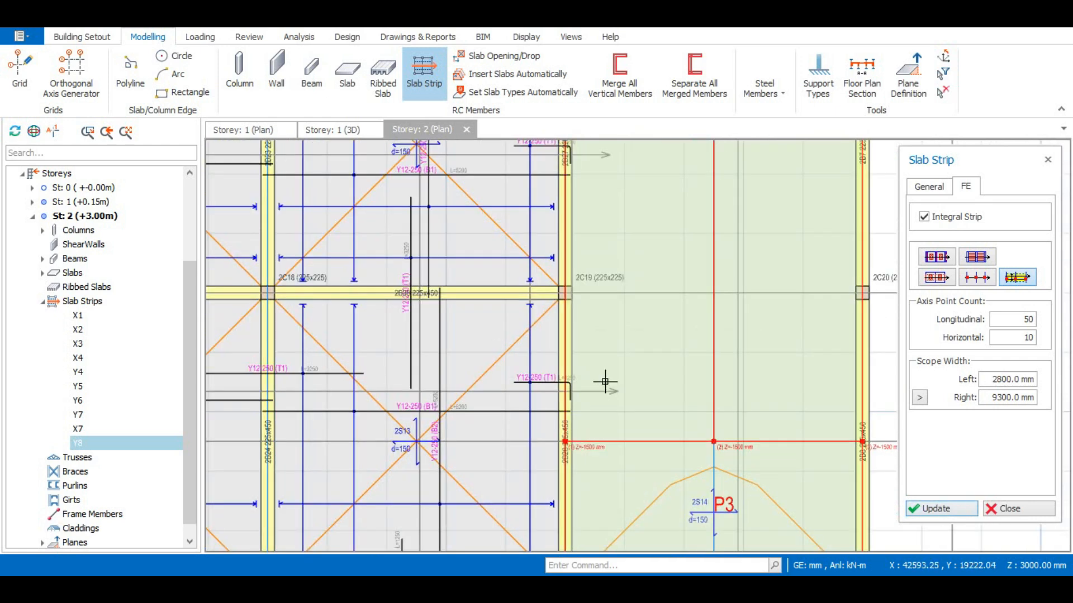
scroll(596, 472, down, 2)
scroll(591, 390, up, 3)
scroll(583, 394, down, 5)
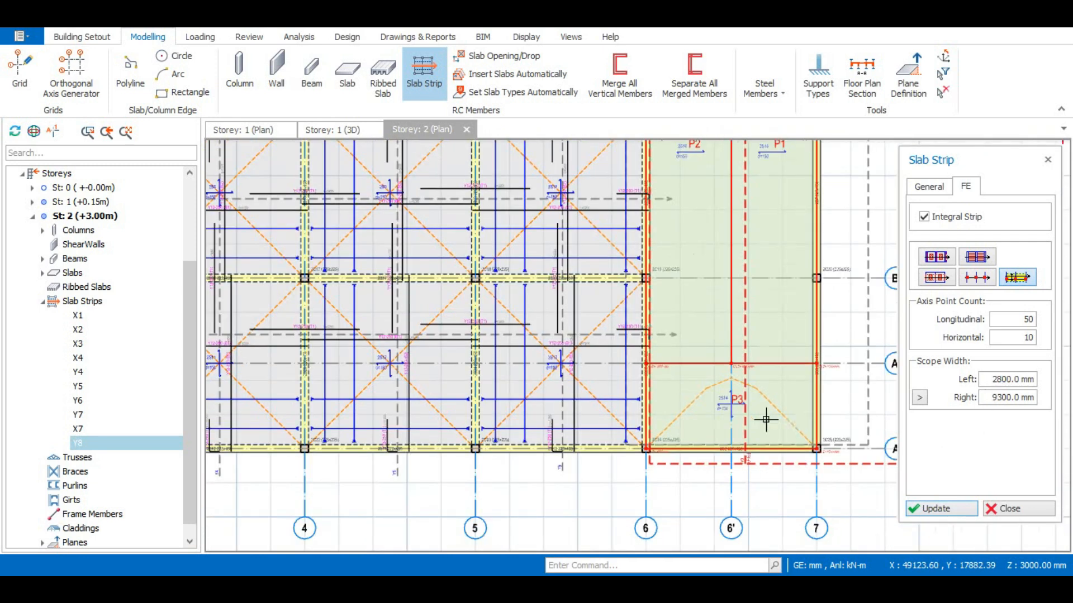
scroll(768, 428, down, 1)
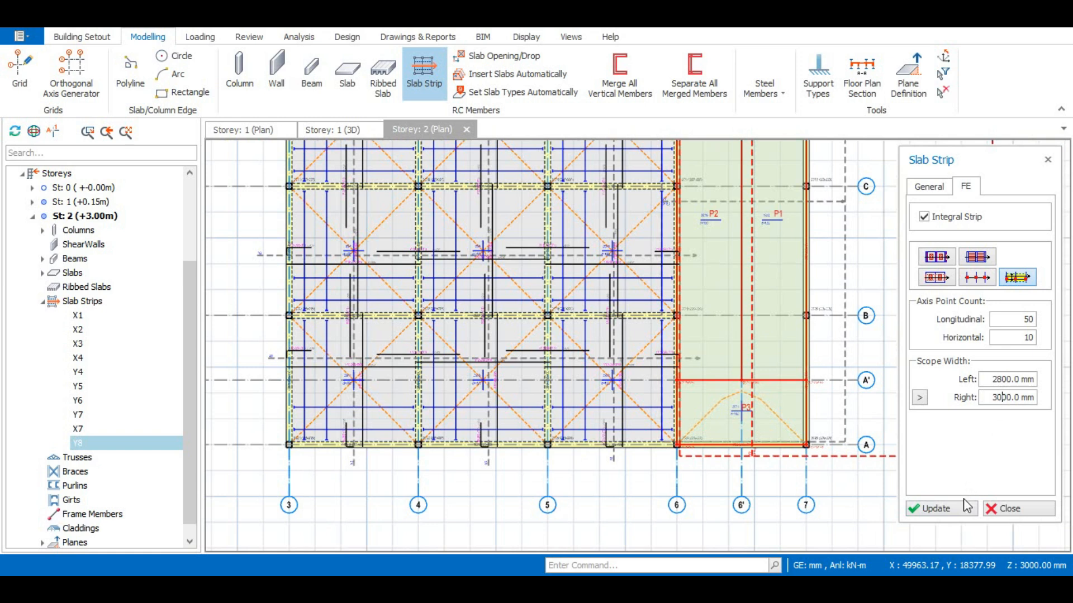
click(872, 462)
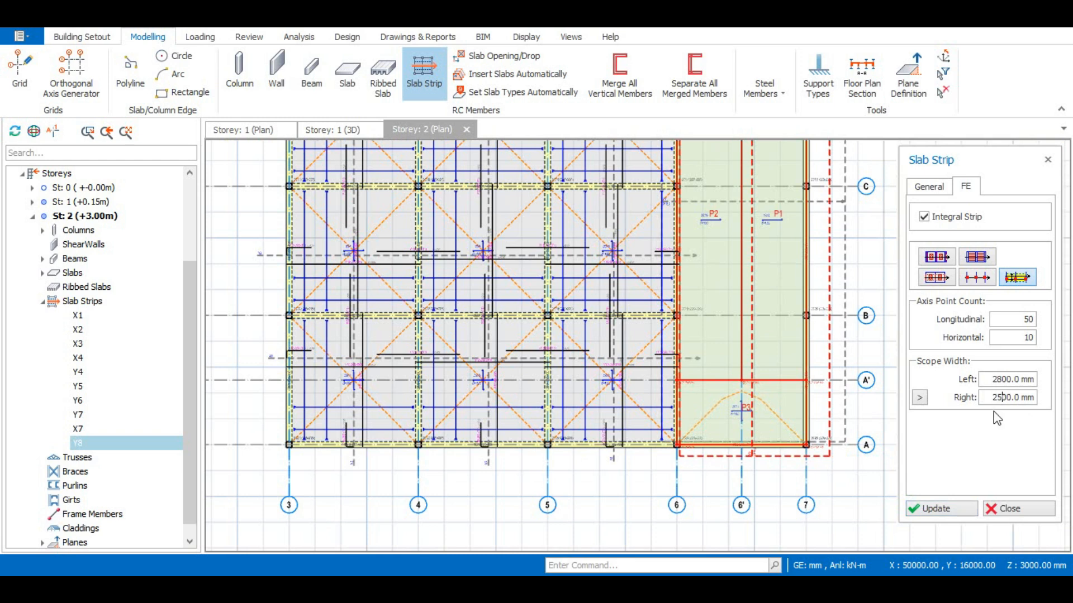
click(950, 510)
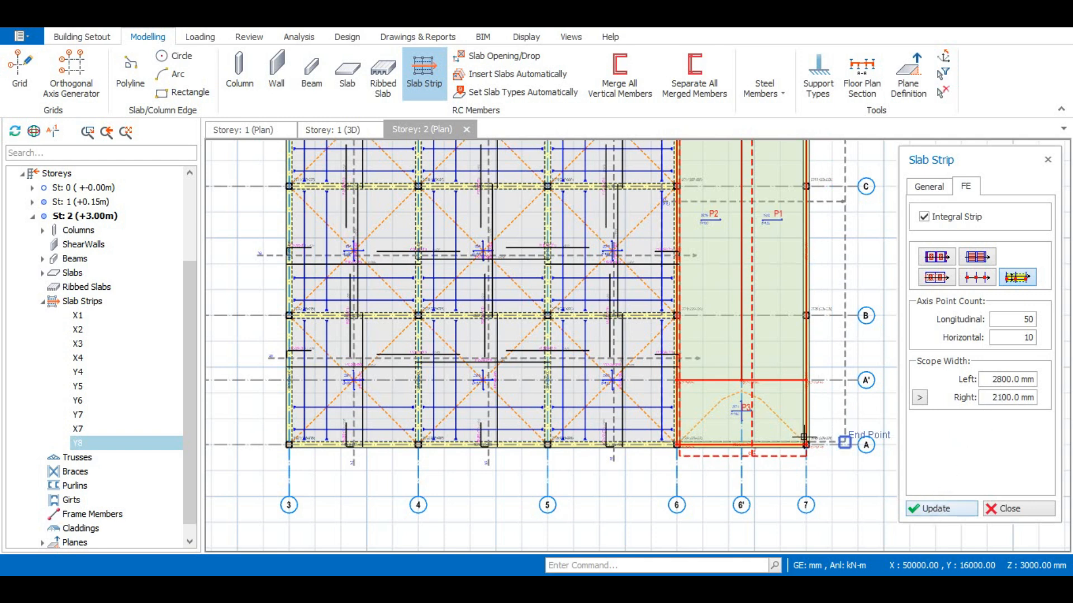
Try right scope widths of 1900 mm and 2000 mm on the Y-direction FE strip, comparing its band edge with the beam on axis 7
scroll(803, 437, up, 6)
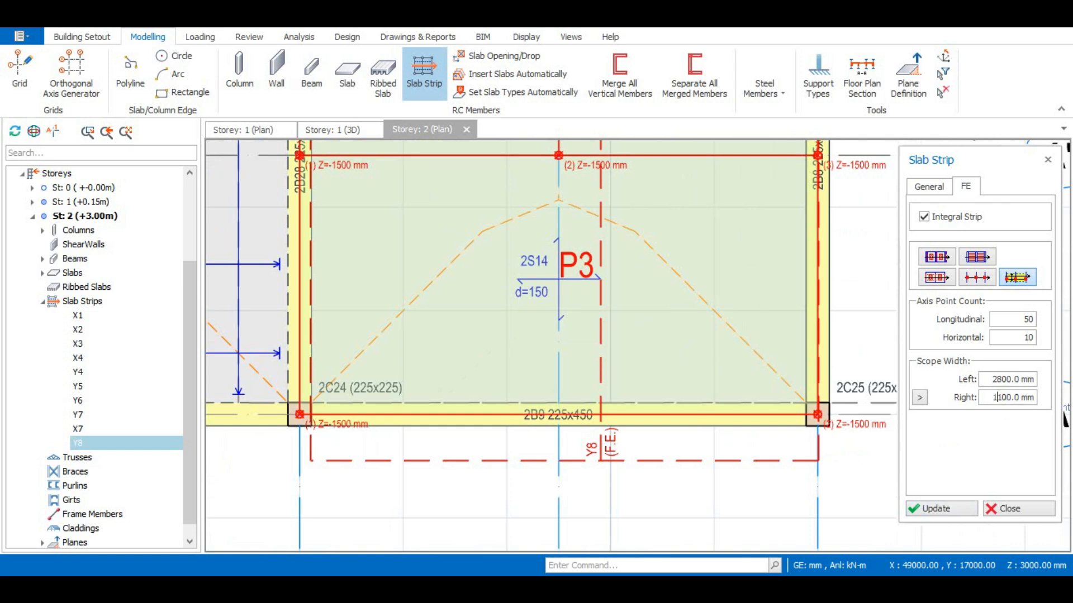
key(BackSpace)
text(8)
click(928, 509)
key(BackSpace)
text(9)
click(937, 509)
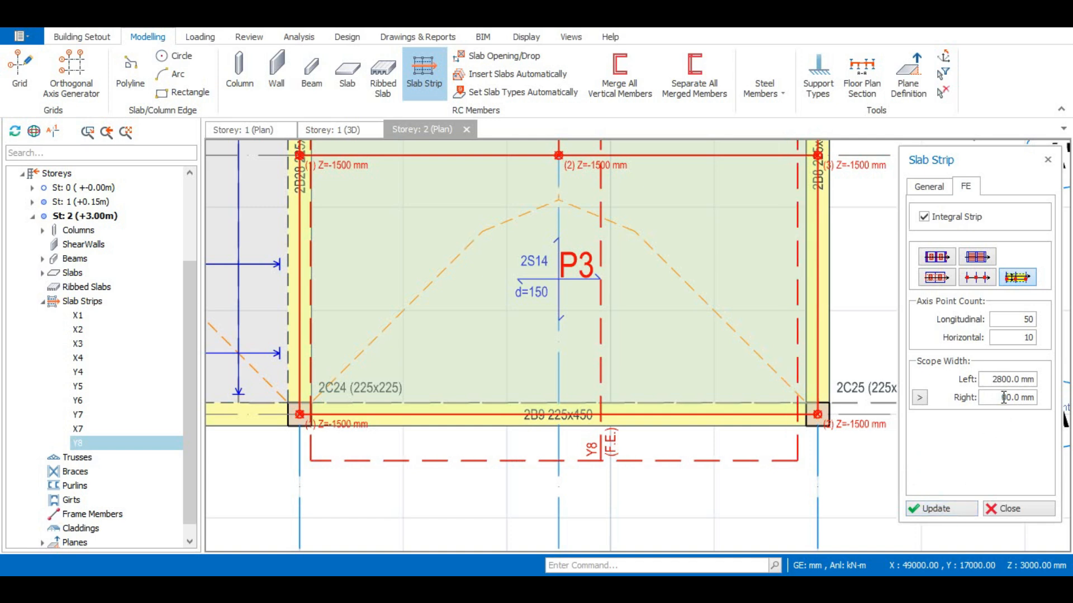
click(934, 509)
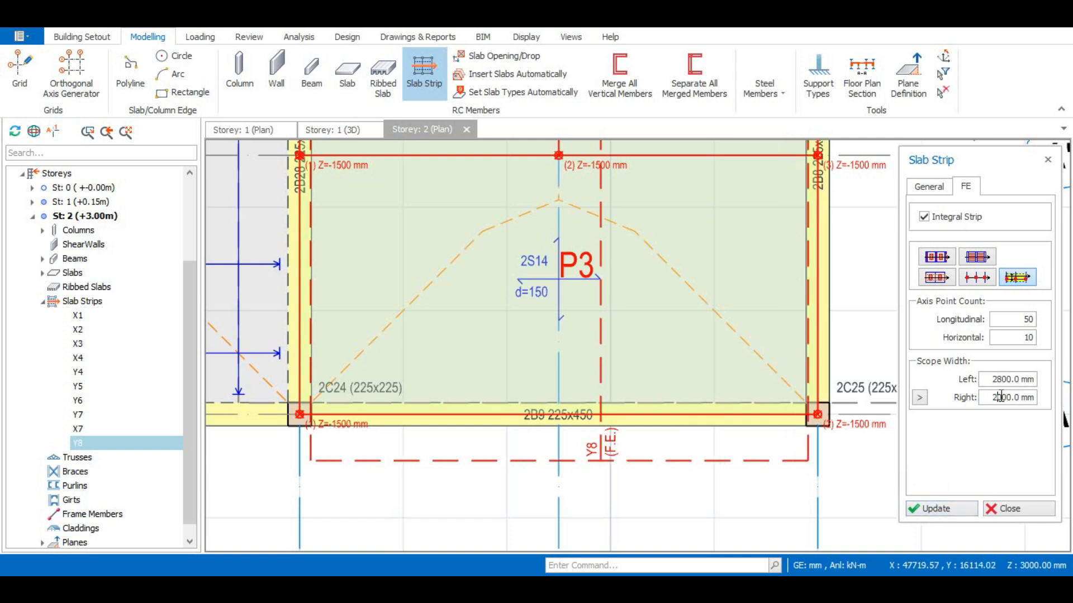
Set the Y-direction FE strip's right scope width to 1950 mm and finally 1980 mm, fitting its band edge to the beam on axis 7
text(950)
key(Delete)
key(Delete)
click(937, 510)
click(957, 510)
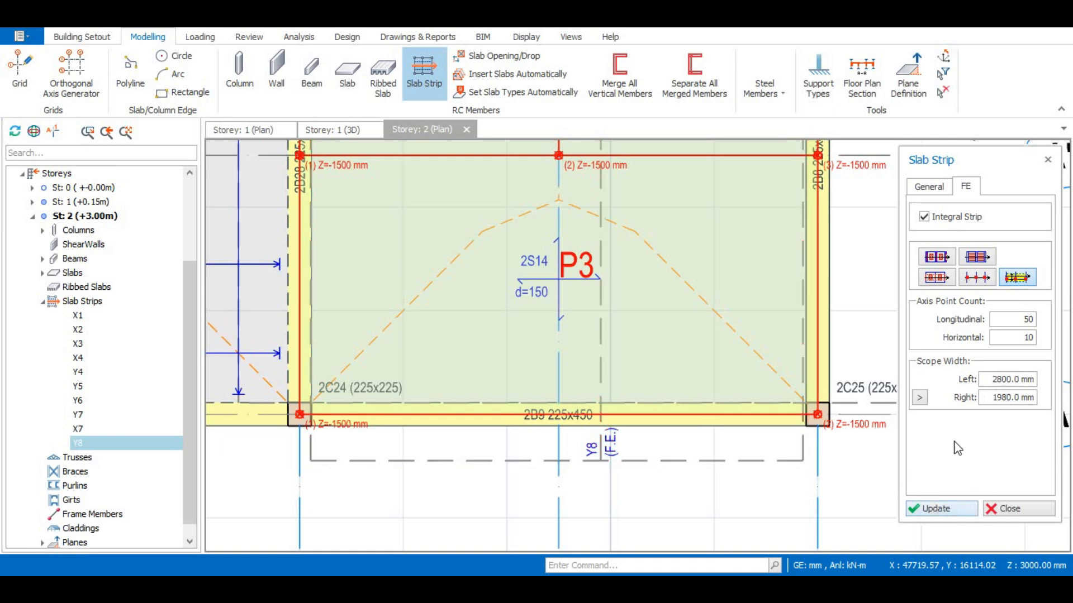
click(1009, 503)
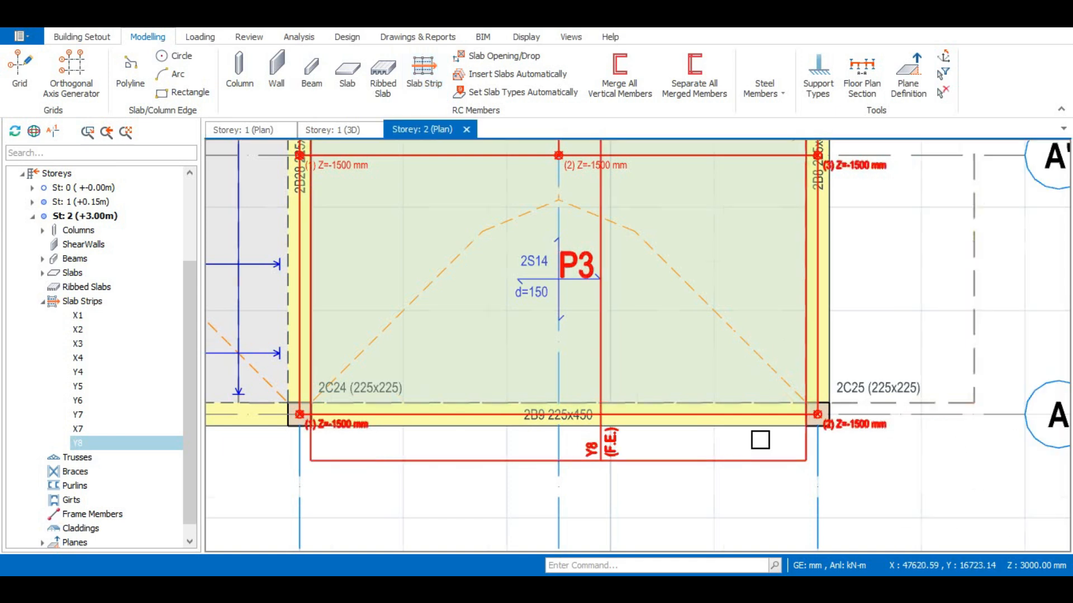
Review the Y-direction FE strip's extent in the plan and check its Integral Strip and scope width settings
scroll(749, 436, down, 4)
scroll(746, 426, down, 4)
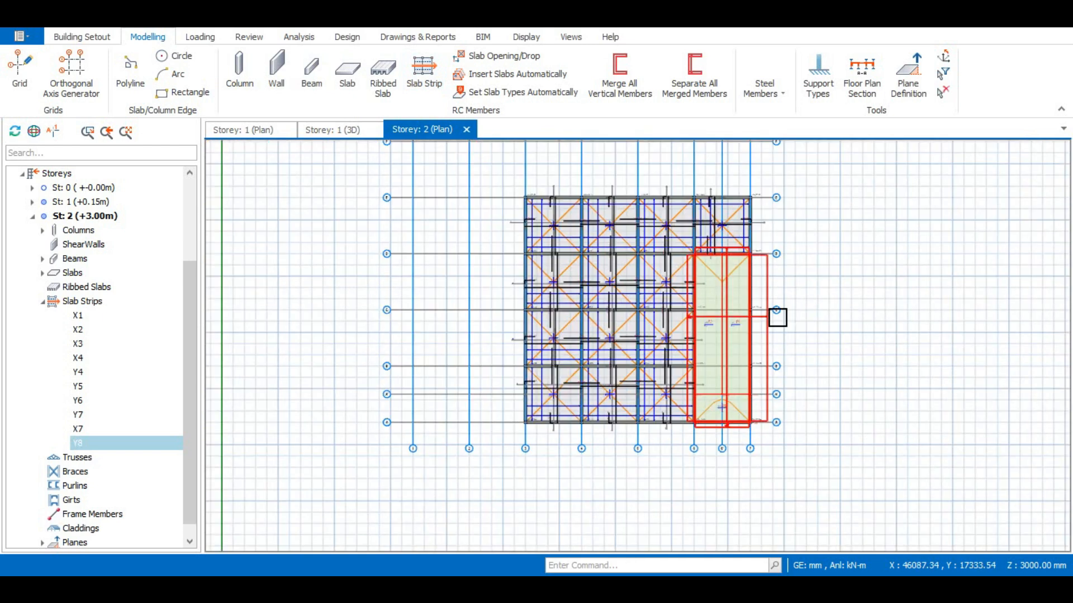
scroll(754, 263, up, 3)
scroll(756, 263, up, 1)
scroll(756, 438, down, 3)
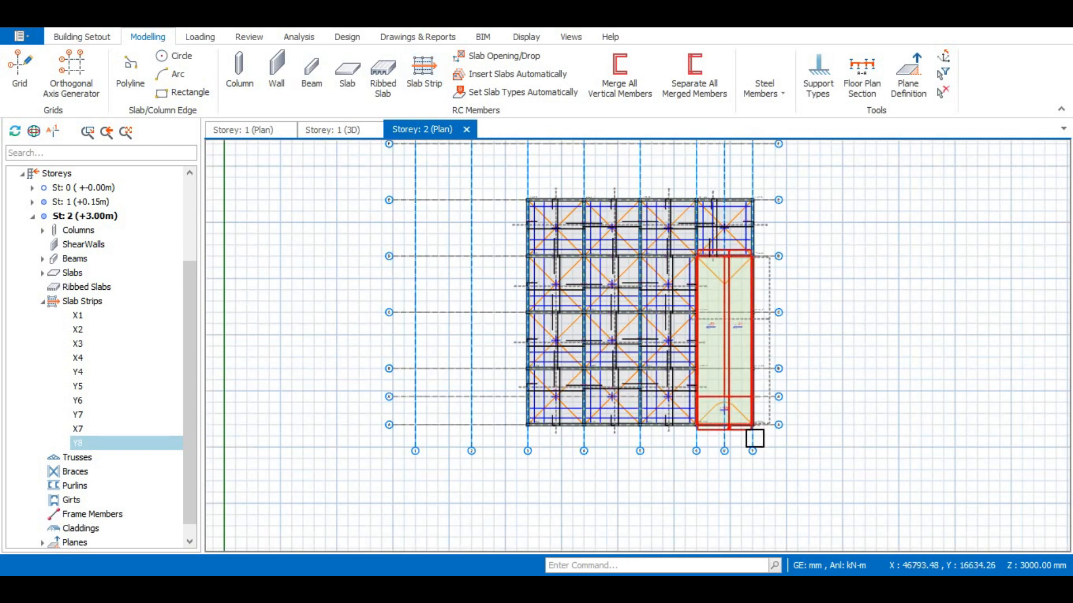
scroll(731, 434, up, 4)
double_click(727, 437)
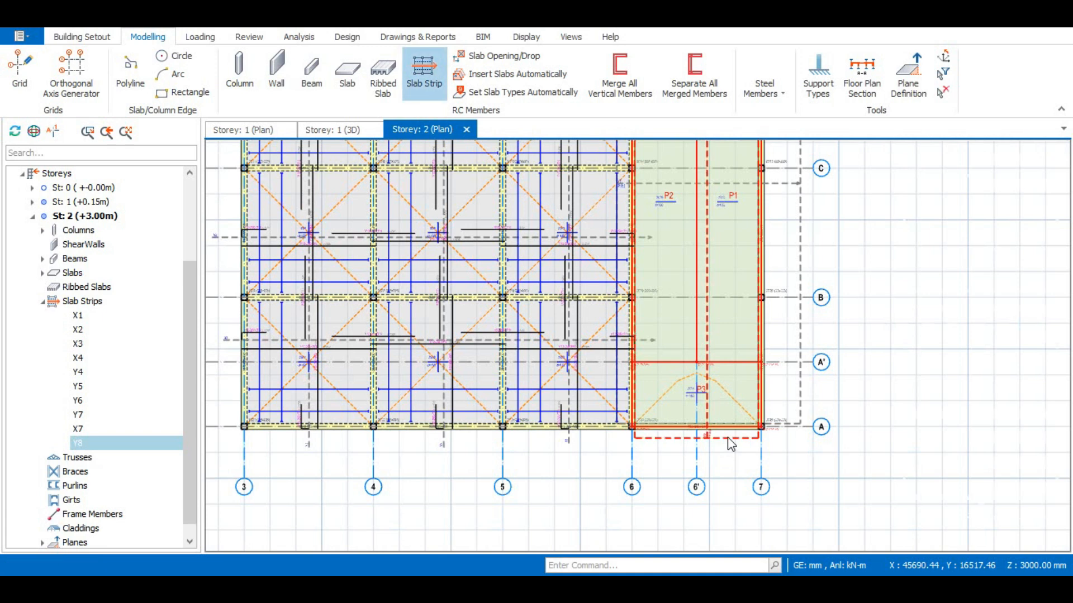
click(963, 188)
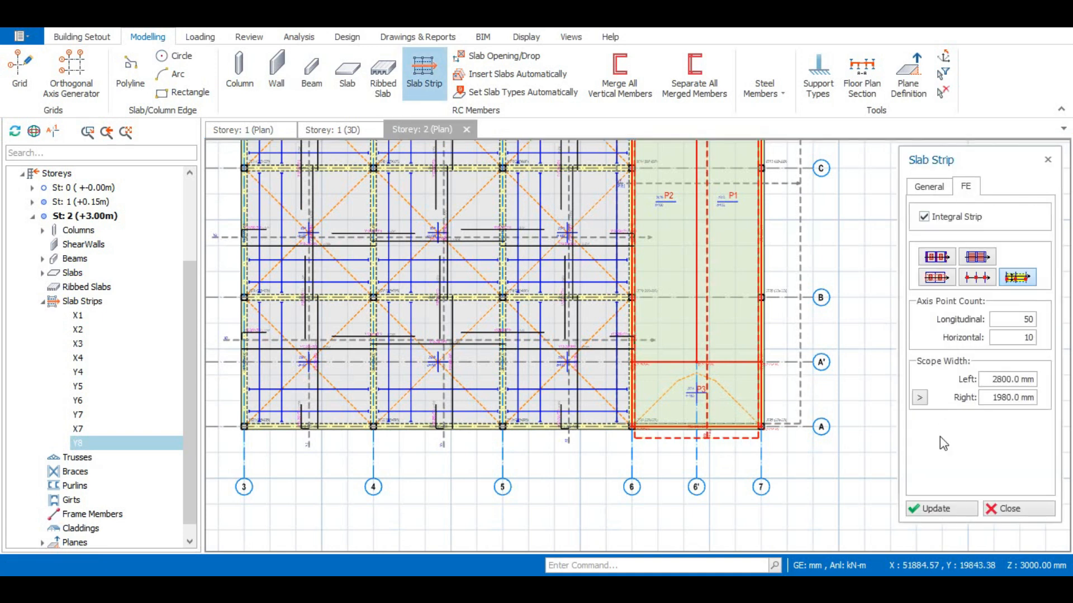
click(1048, 160)
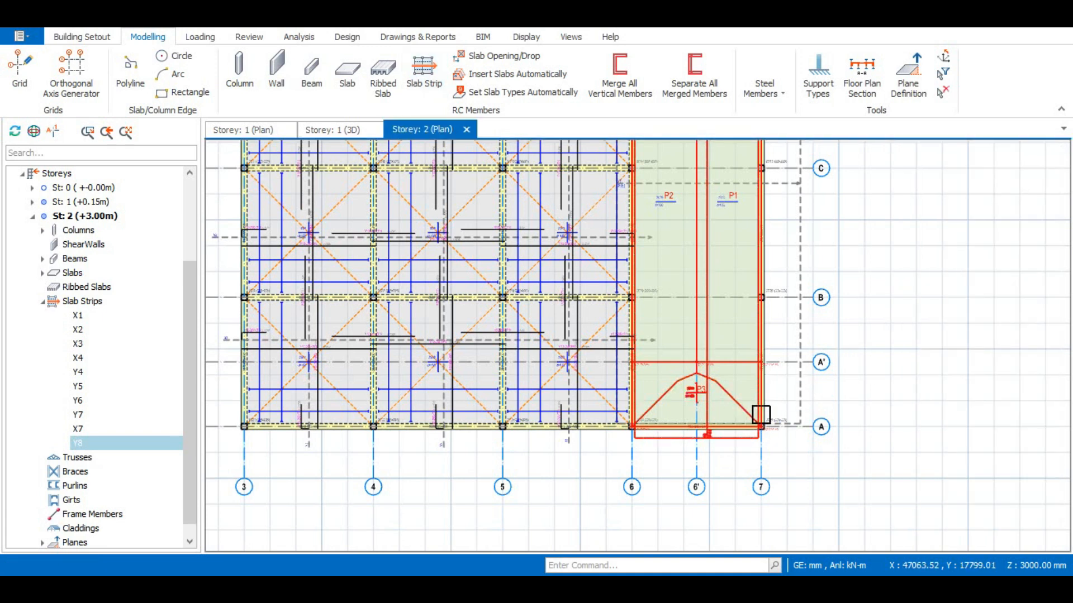
Enable Integral Strip for the X-direction FE strip crossing the ramp slabs between axes 6 and 7
double_click(803, 391)
click(972, 187)
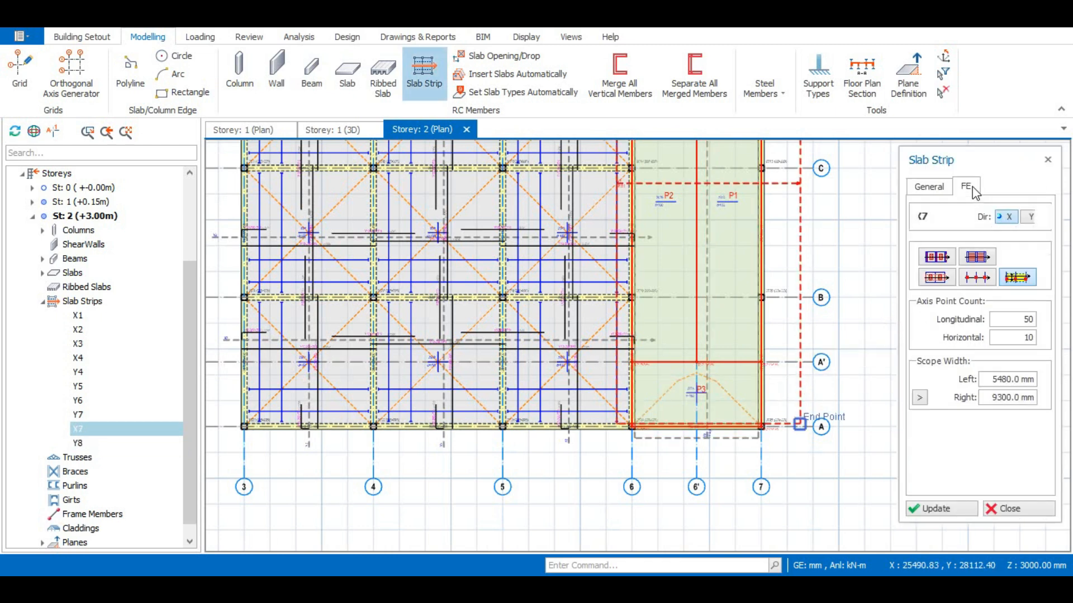
click(925, 217)
click(933, 510)
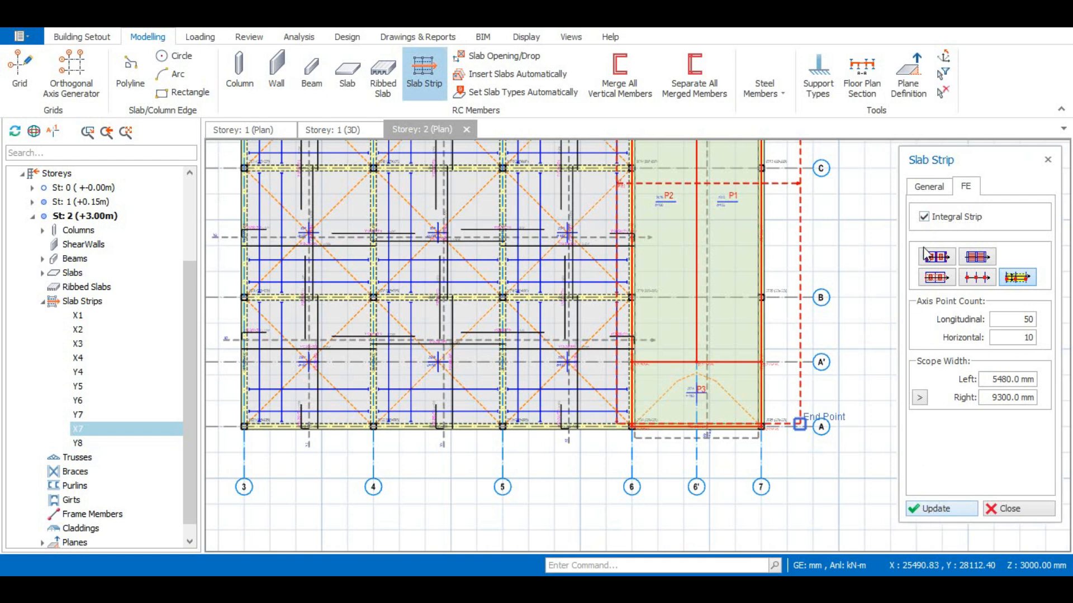
click(1047, 160)
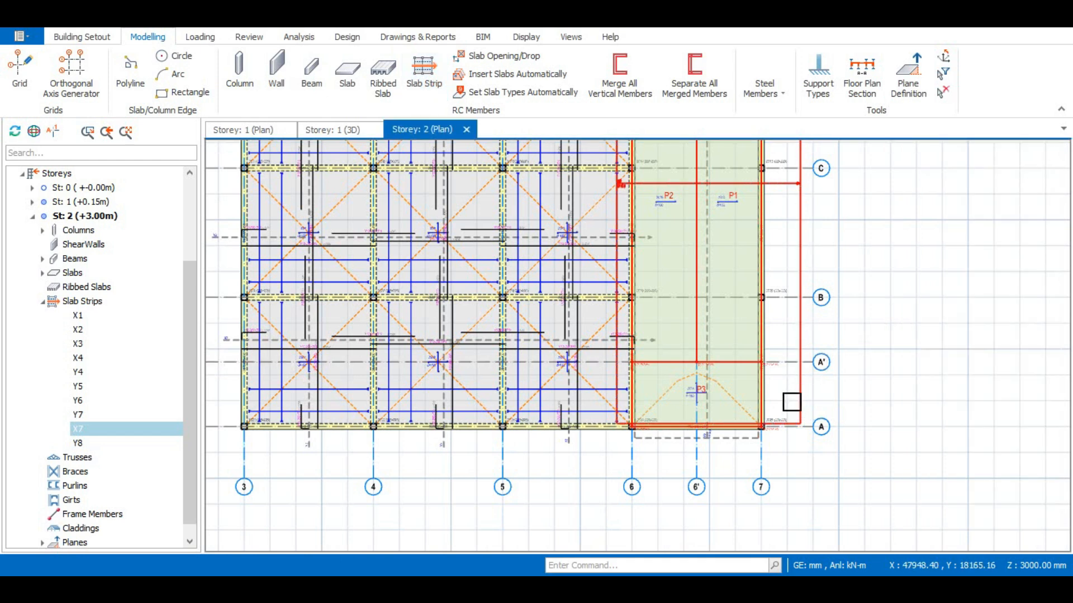
Examine the slab strip layout across the Storey 2 plan, including the X-direction FE strip's start near axis 6
scroll(790, 403, down, 3)
scroll(657, 380, down, 2)
scroll(663, 266, up, 2)
scroll(666, 278, up, 1)
scroll(656, 297, down, 1)
scroll(625, 405, up, 1)
scroll(637, 385, up, 1)
scroll(661, 347, down, 3)
scroll(647, 340, up, 2)
scroll(643, 336, up, 1)
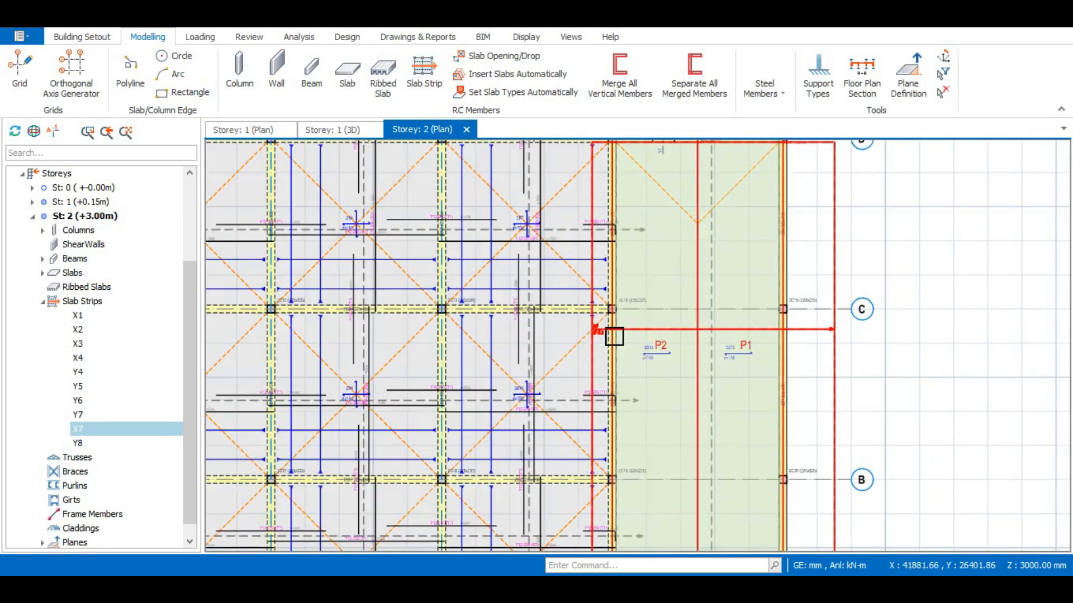
scroll(614, 337, up, 3)
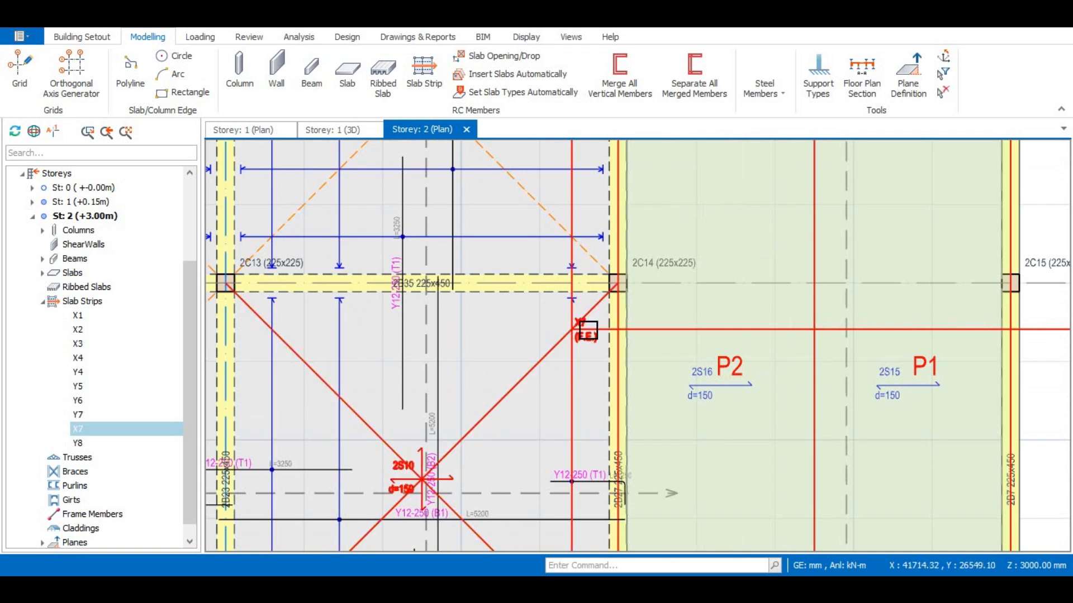
scroll(584, 327, down, 3)
scroll(712, 297, down, 4)
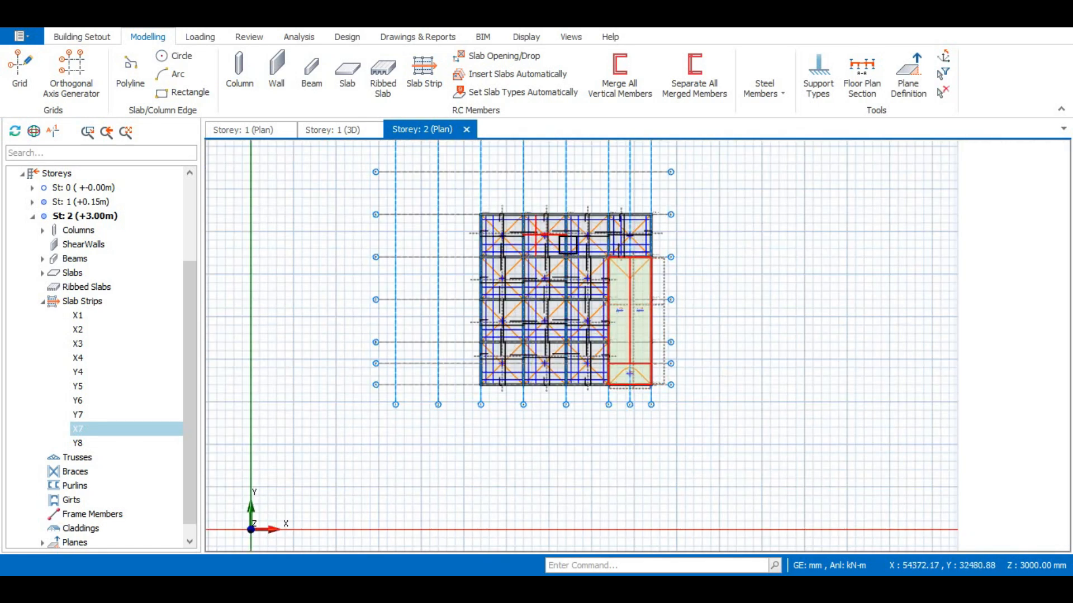
scroll(578, 243, up, 4)
scroll(637, 342, down, 5)
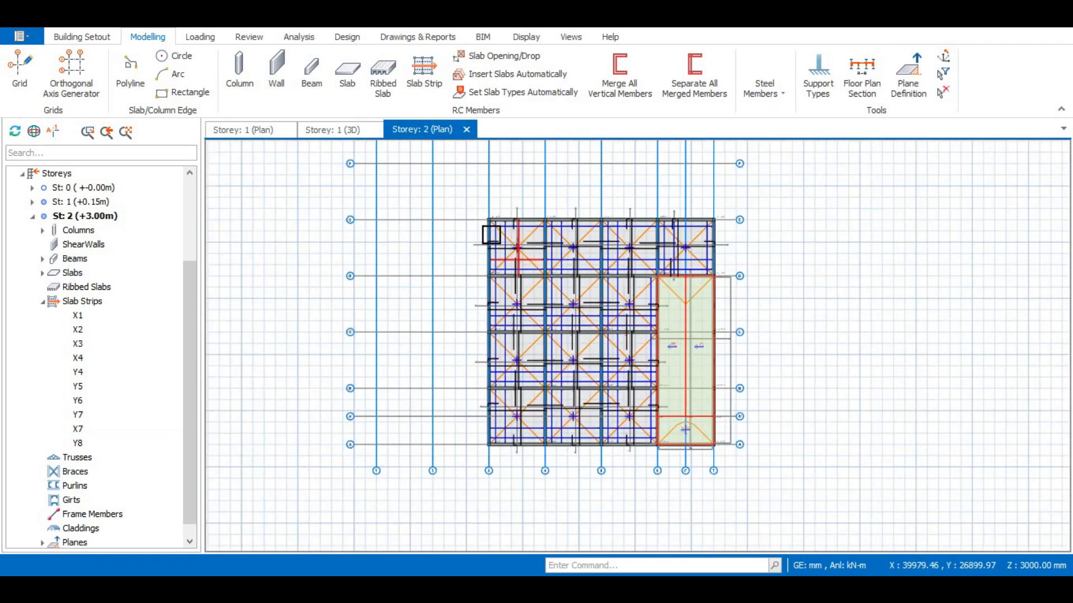
Examine the ramp and floor slabs in the 3D view, and return to the Storey 2 plan
click(353, 130)
scroll(647, 382, up, 5)
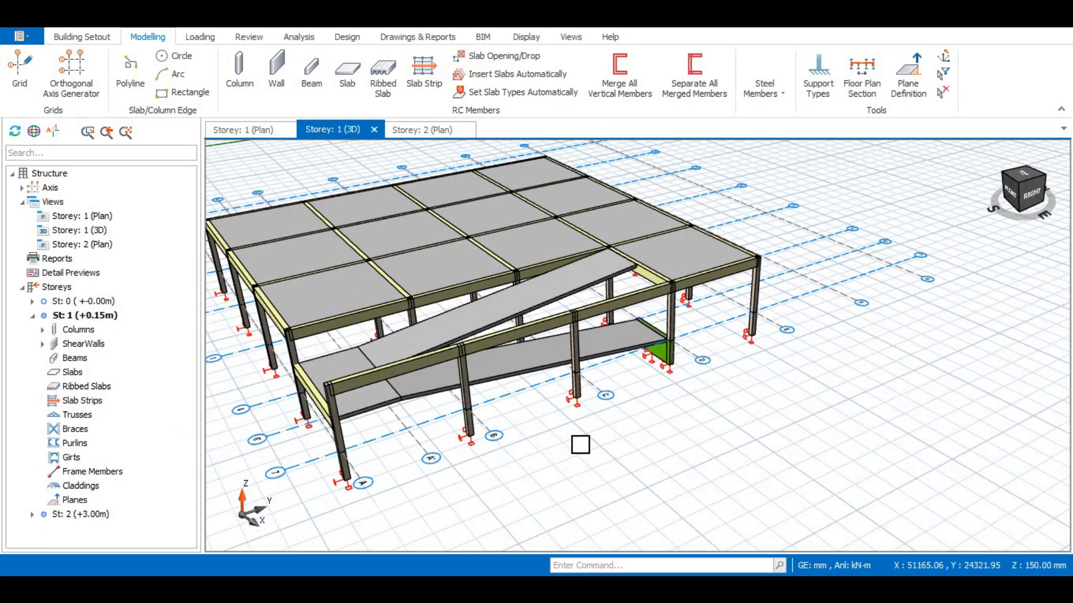
middle_drag(579, 443, 626, 430)
scroll(626, 431, down, 5)
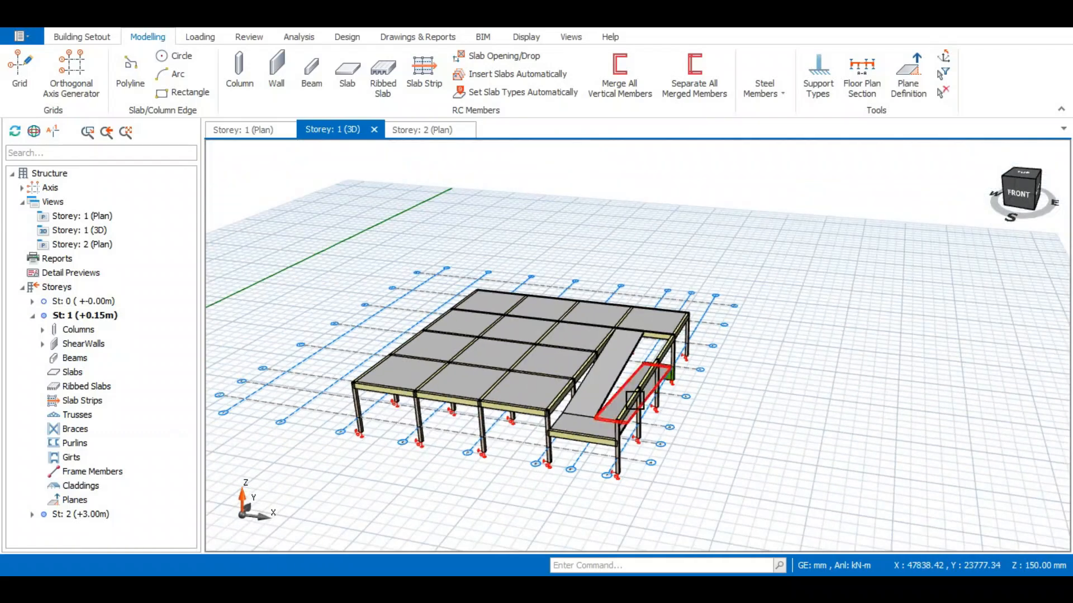
click(431, 130)
click(252, 131)
click(430, 132)
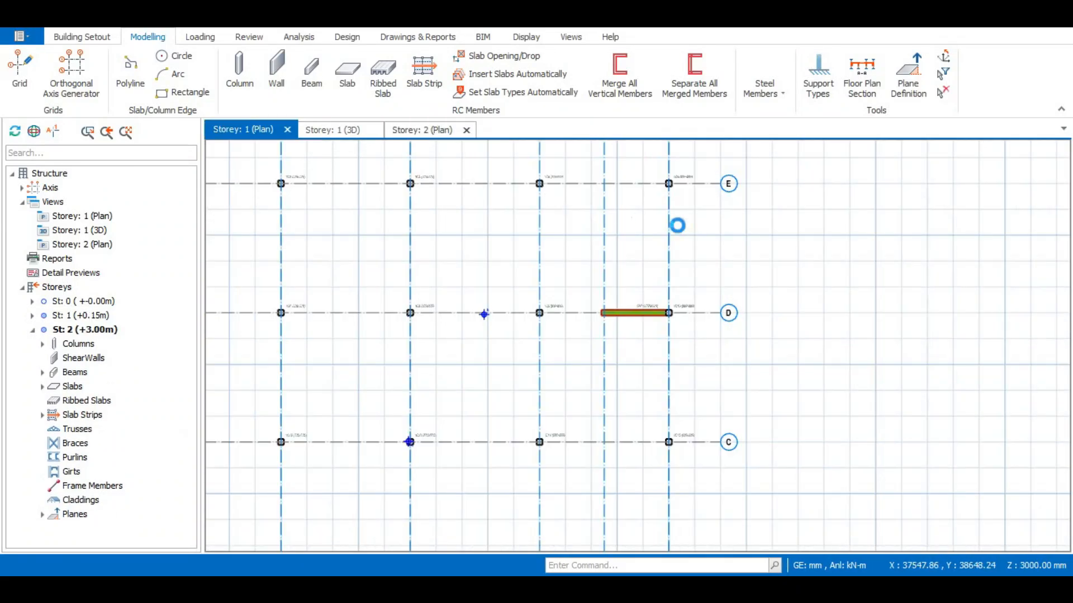
scroll(464, 198, up, 1)
scroll(514, 218, down, 1)
scroll(475, 196, up, 1)
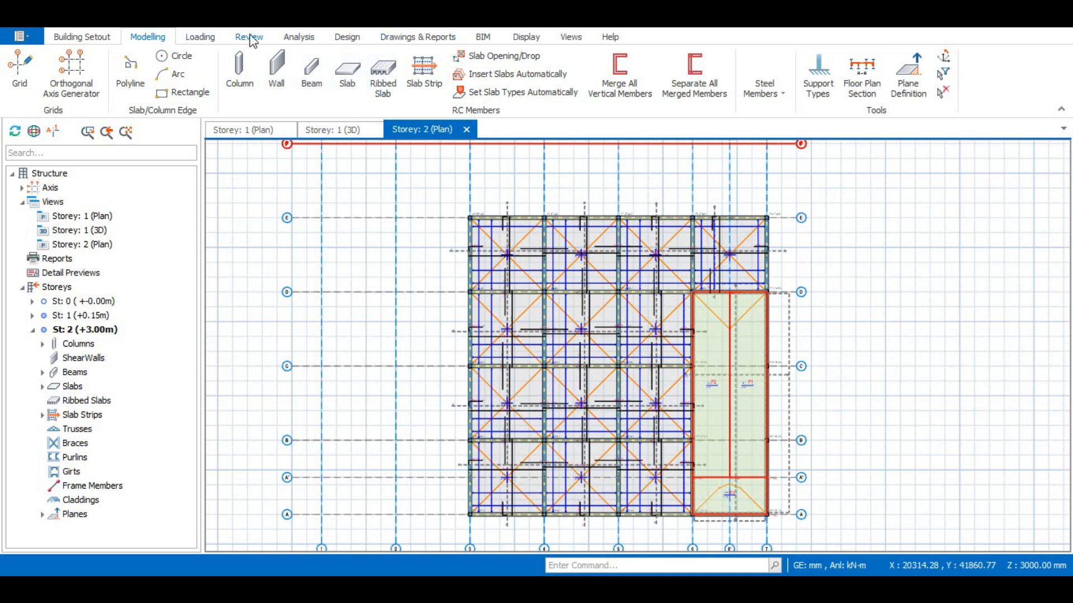
Reset the Building Analysis model options to their default settings, with Rigid Zones as Reduced by %25, and close the dialog
click(191, 42)
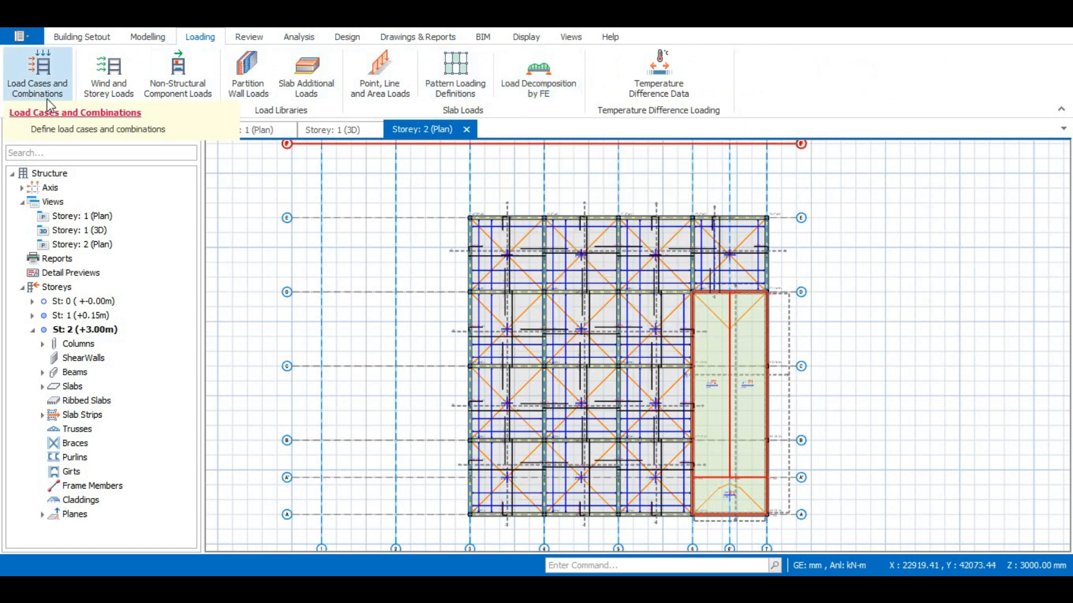
click(78, 38)
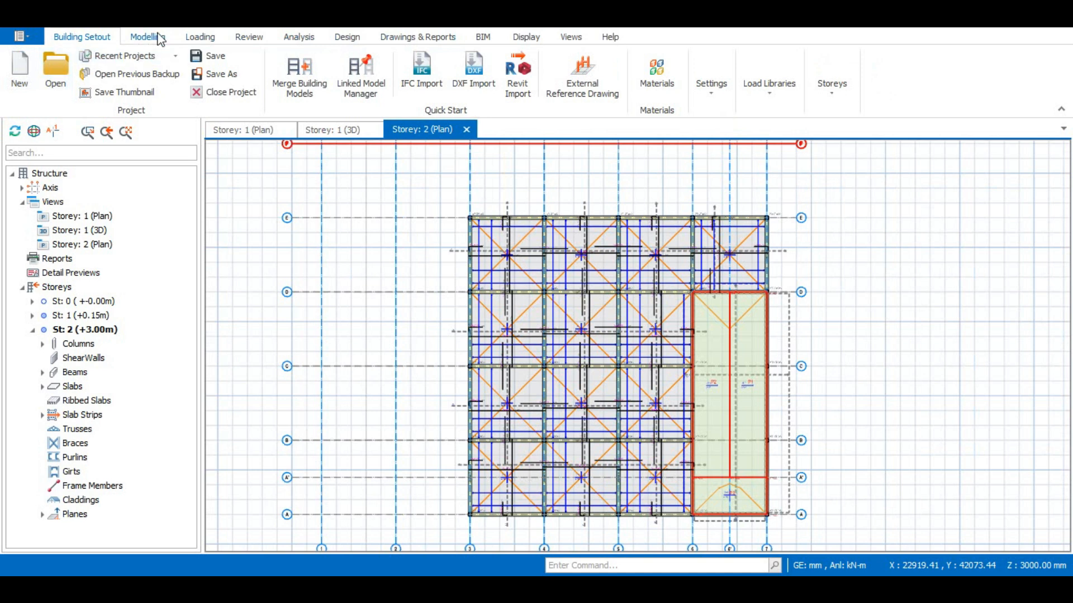
click(296, 37)
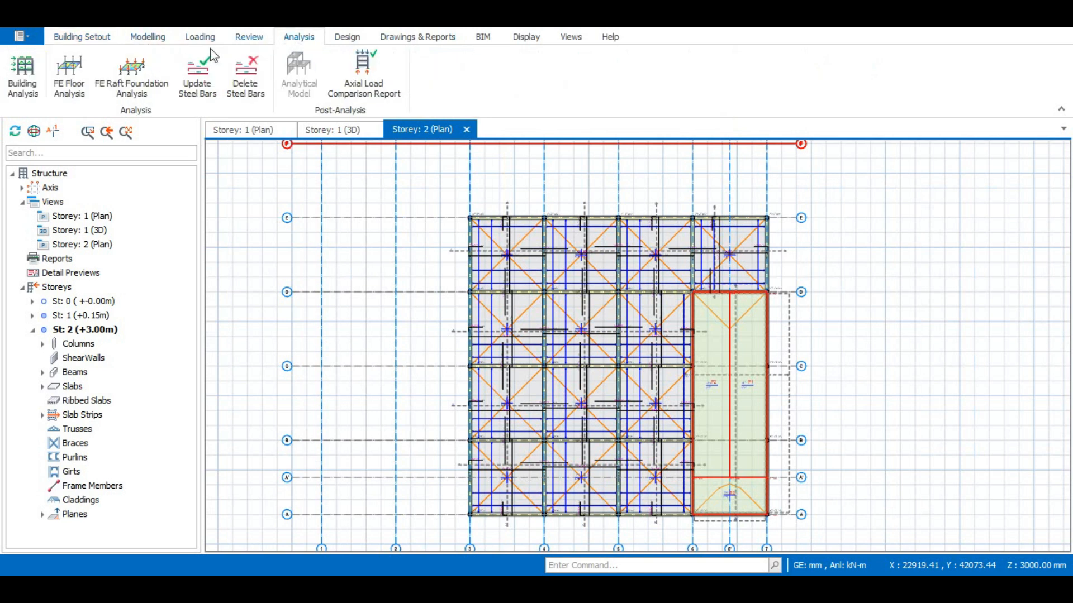
click(21, 83)
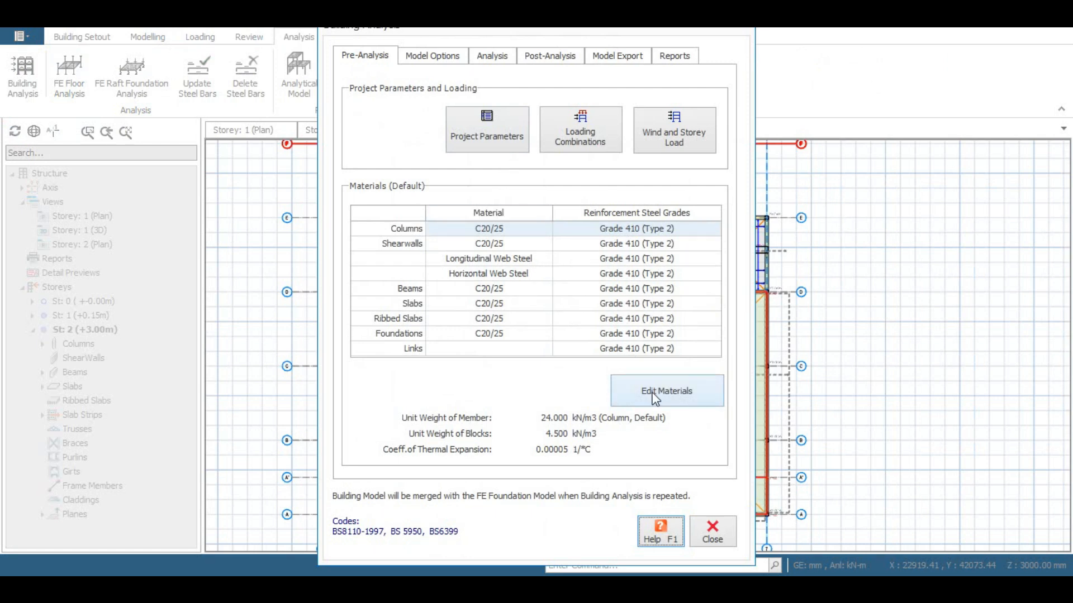
click(447, 56)
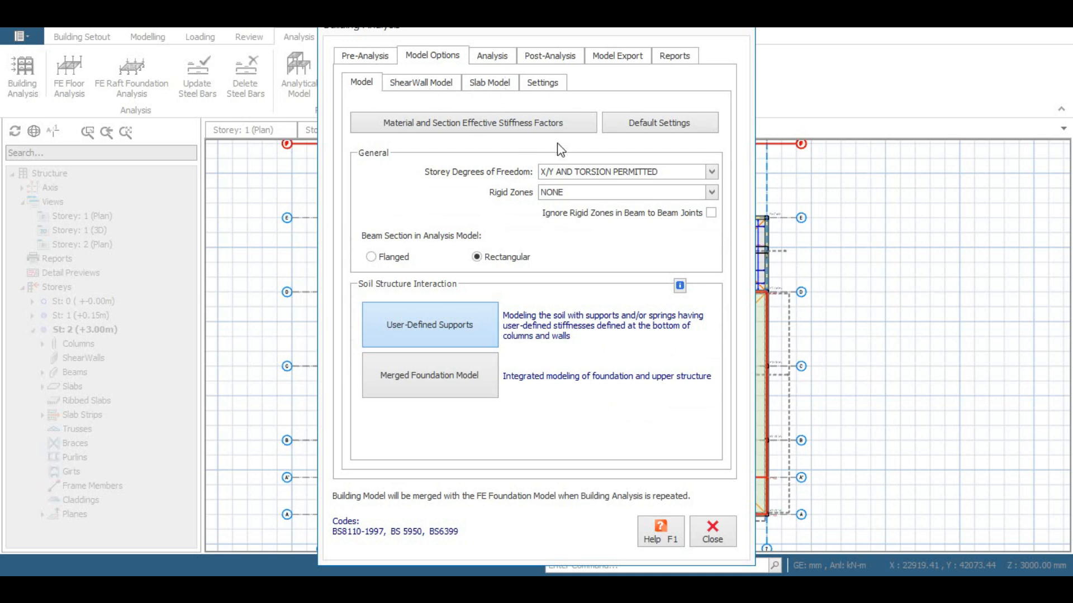
click(712, 193)
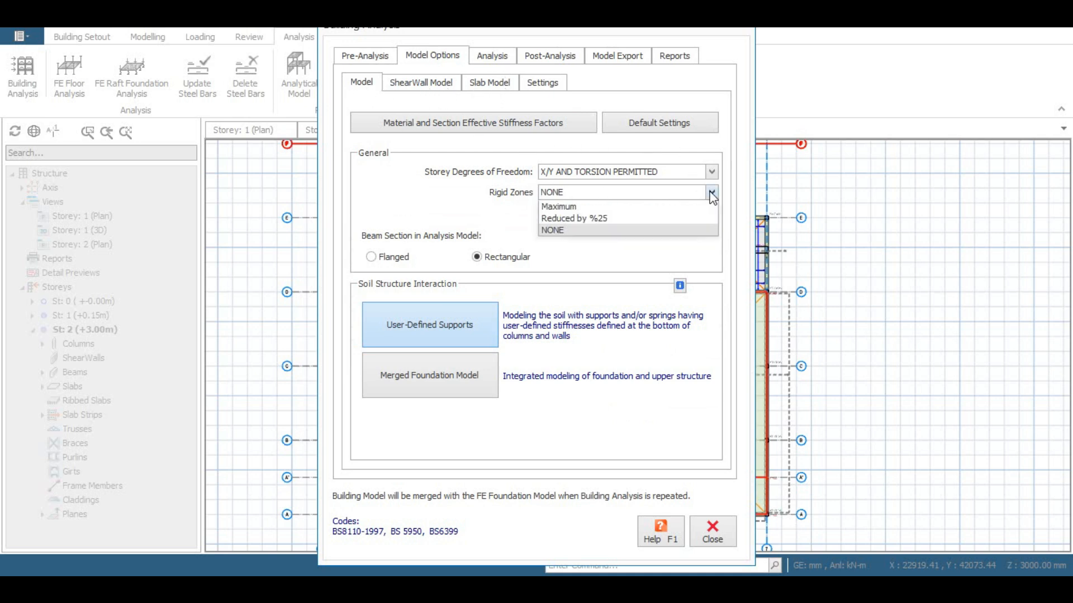
click(669, 126)
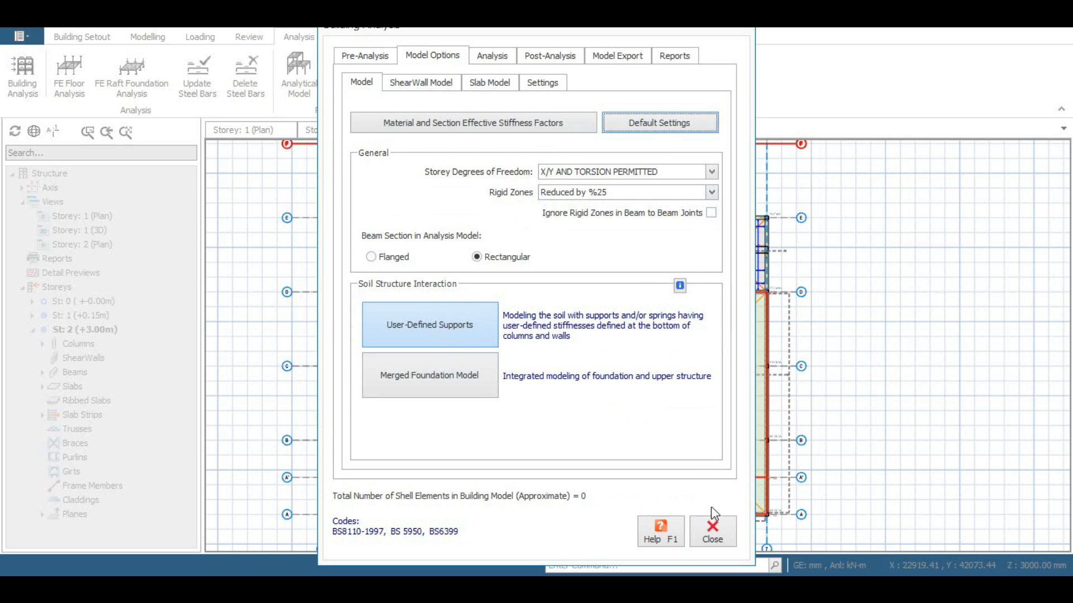
click(713, 528)
Examine the supports at the column bases in the Storey 1 3D view
middle_drag(561, 330, 558, 457)
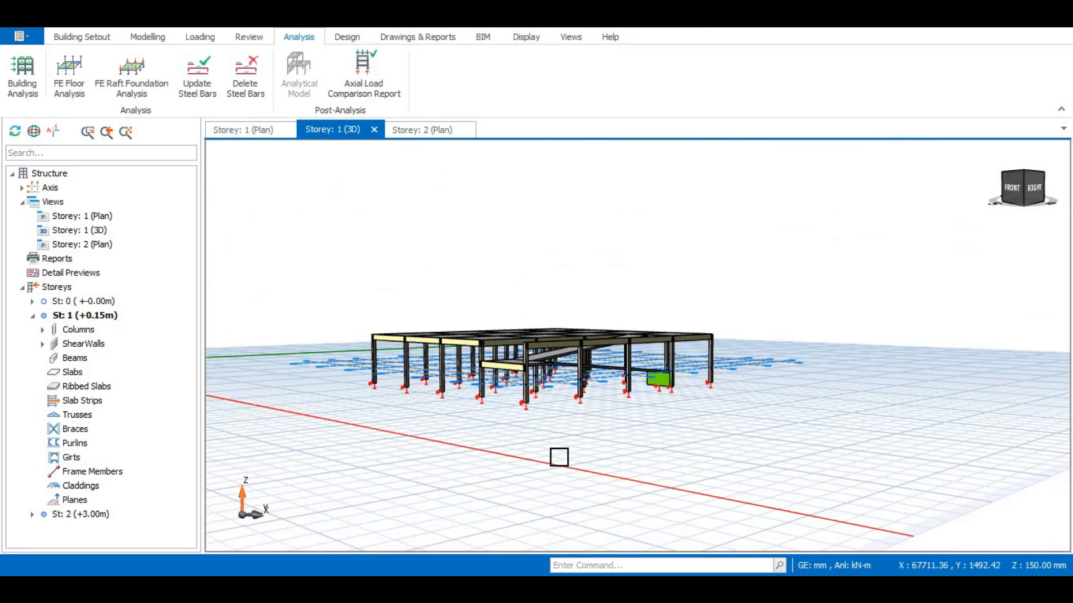
scroll(547, 445, up, 4)
middle_drag(510, 315, 508, 371)
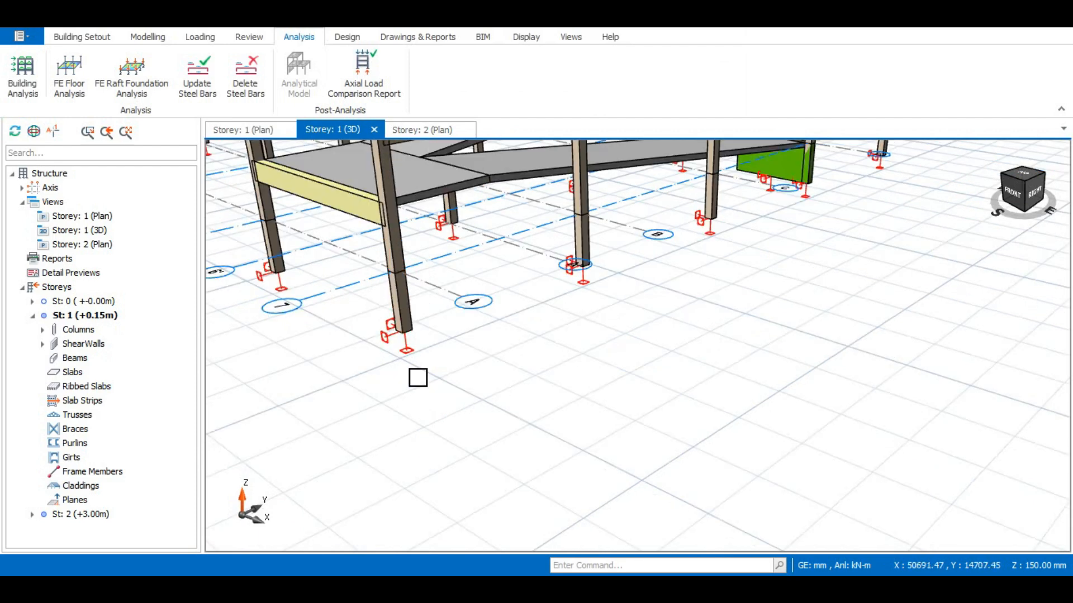
Examine the overall structure, including its ramps, slabs and column supports, in the Storey 1 3D view
scroll(419, 376, down, 2)
middle_drag(435, 368, 464, 364)
mouse_move(669, 323)
middle_down()
mouse_move(558, 354)
mouse_move(559, 330)
mouse_move(541, 334)
mouse_move(604, 395)
mouse_move(564, 386)
middle_up()
scroll(667, 312, down, 5)
scroll(559, 319, up, 3)
scroll(498, 318, down, 5)
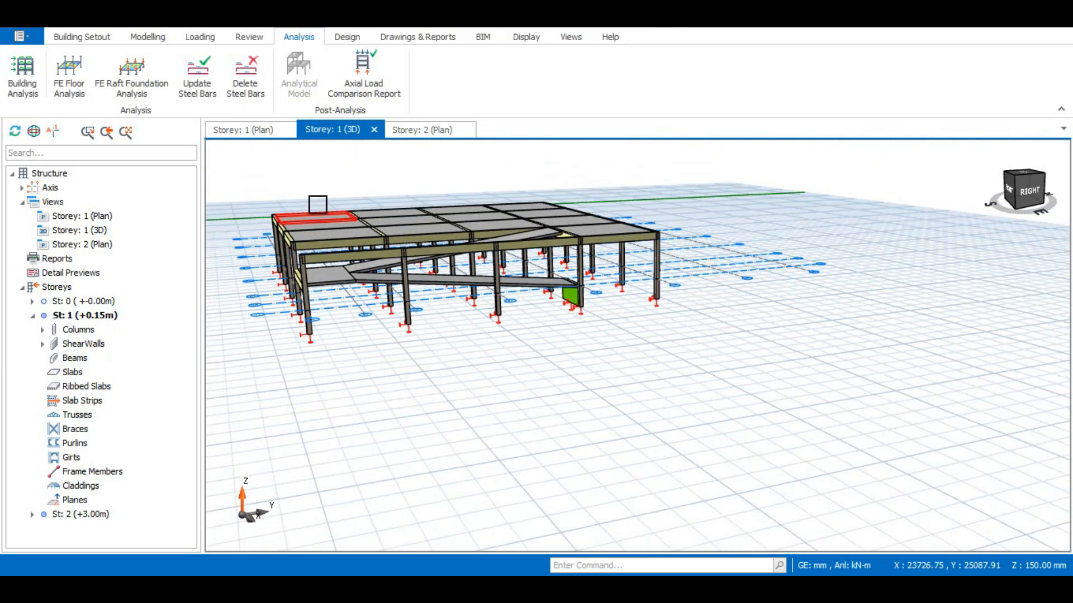
Review the shear wall, core wall and slab modelling options for the building analysis
click(20, 68)
click(449, 57)
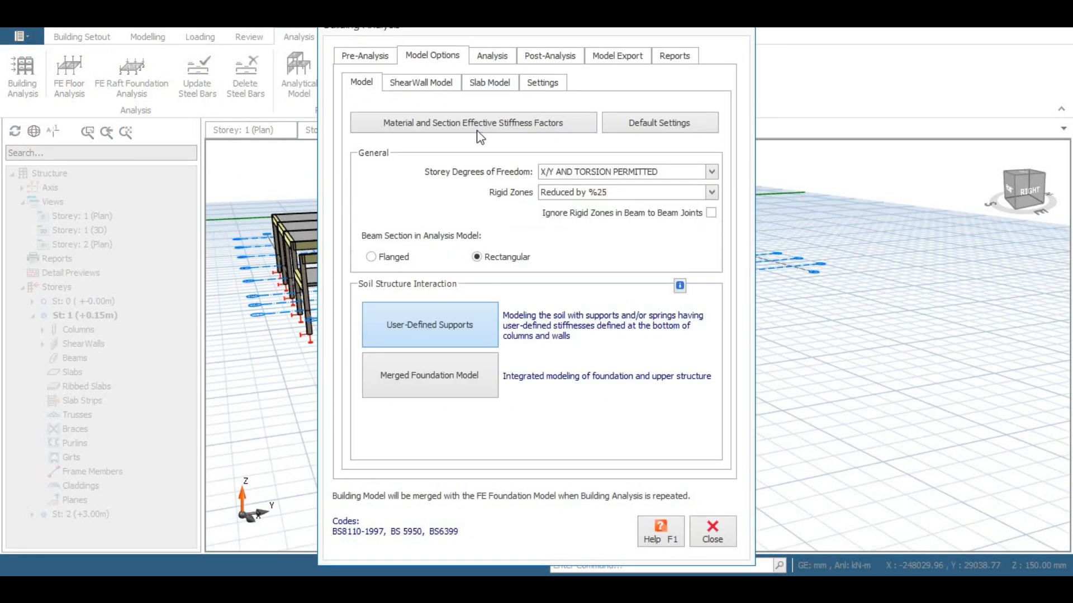
click(439, 87)
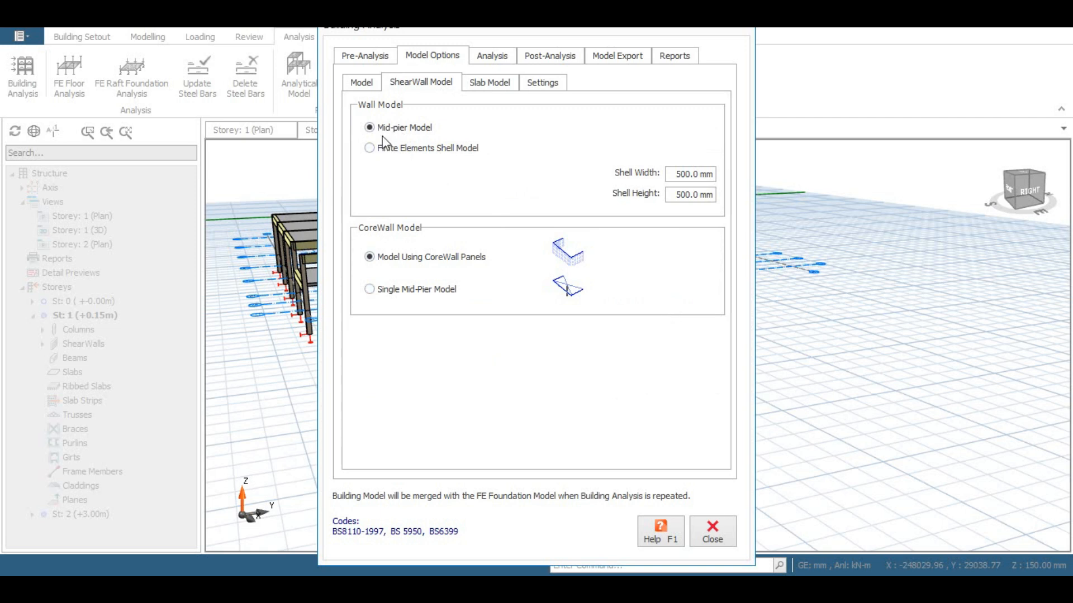
click(494, 87)
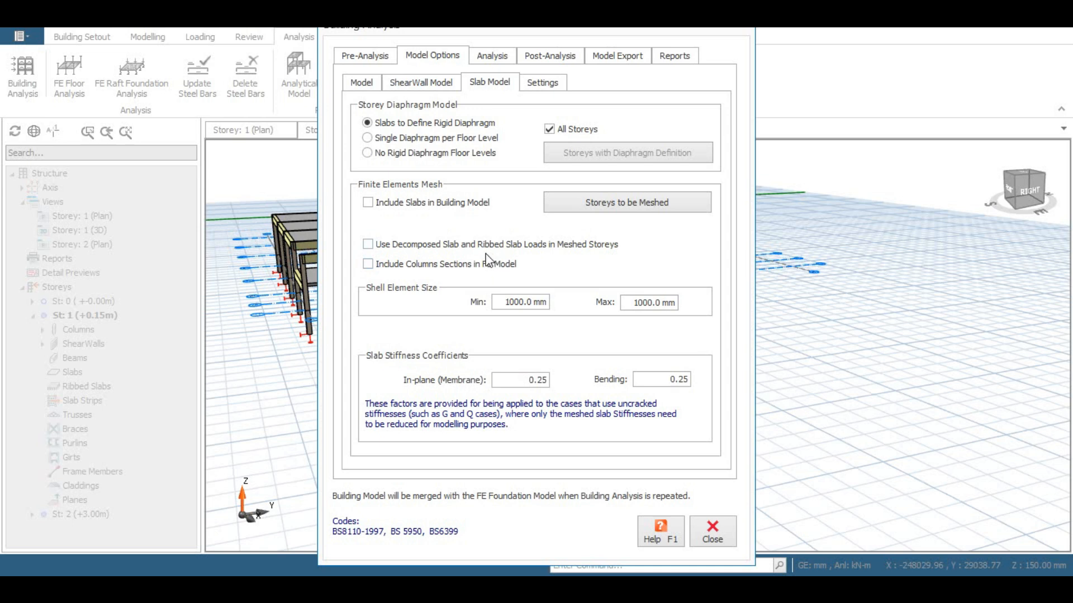
click(430, 87)
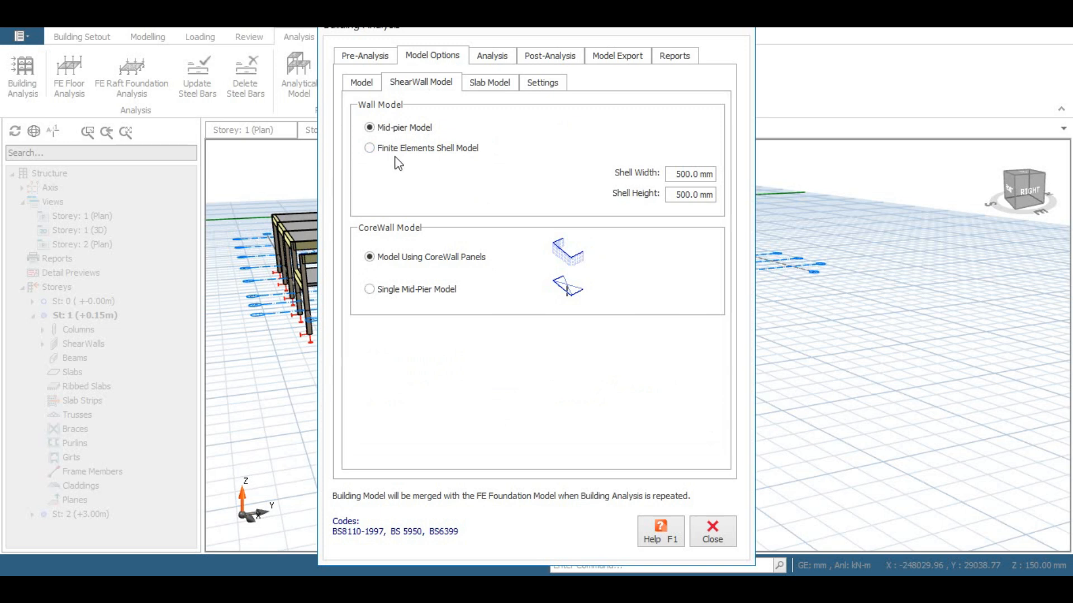
click(487, 83)
click(448, 87)
click(497, 84)
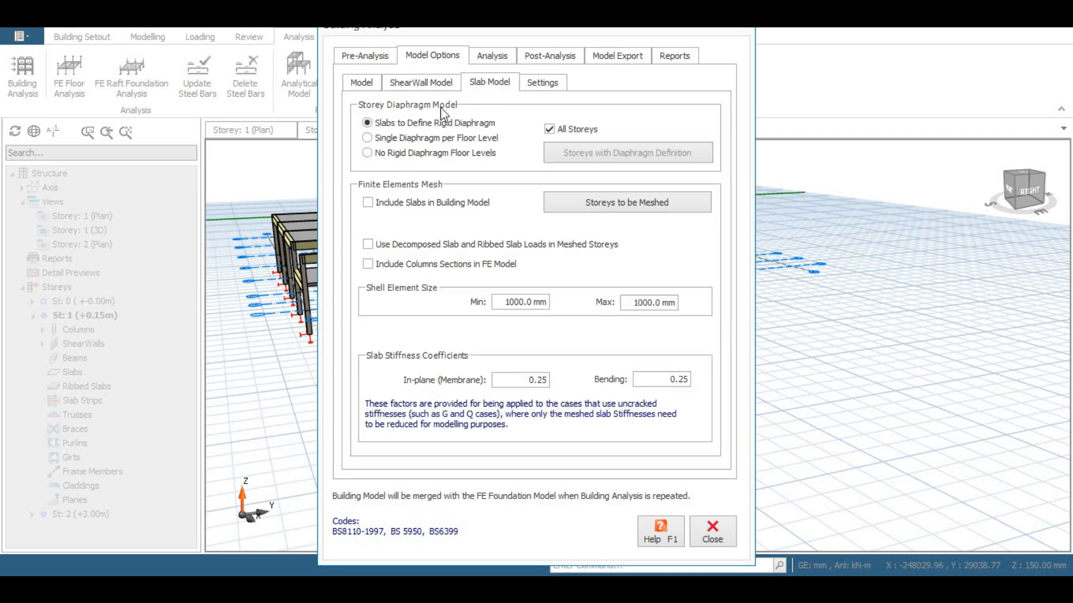
Configure the slab model with no rigid diaphragm floor levels, slabs included, decomposed slab loads used, and storeys 1 and 2 meshed
click(369, 154)
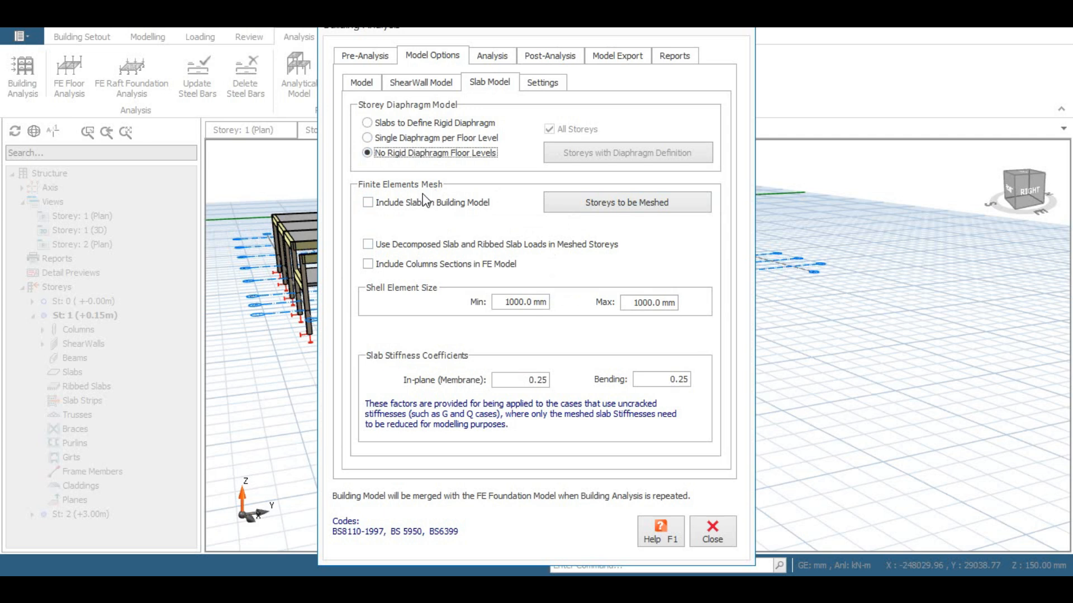
click(368, 203)
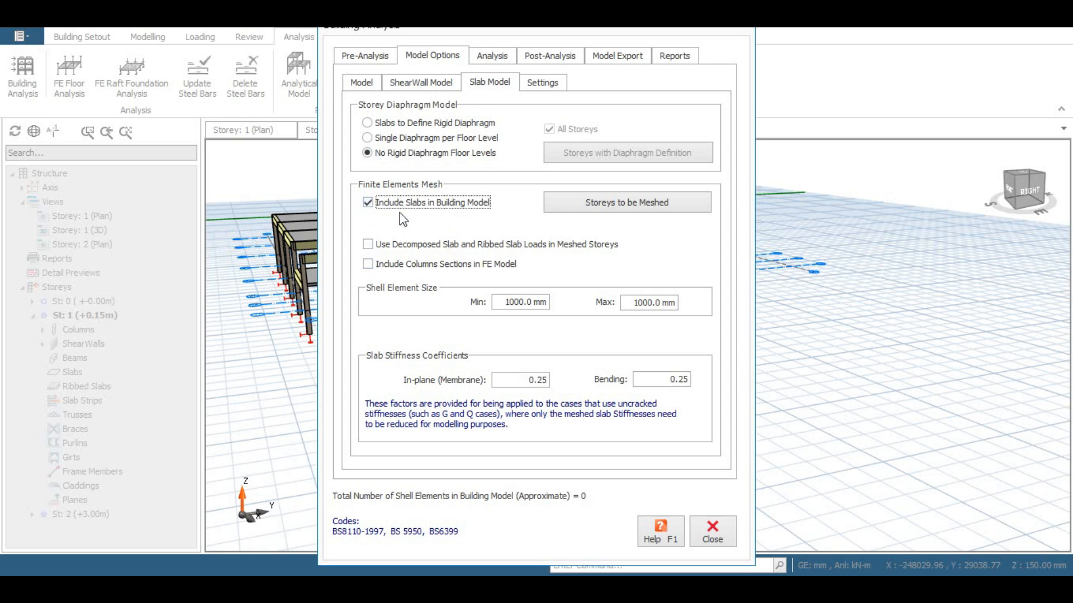
click(380, 246)
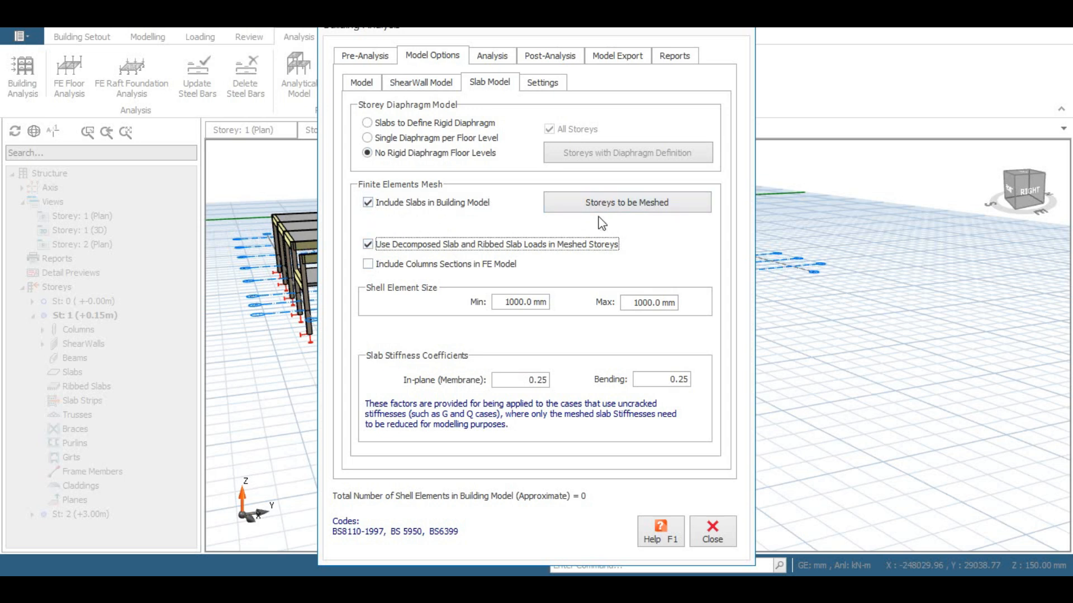
click(637, 209)
click(626, 225)
click(626, 239)
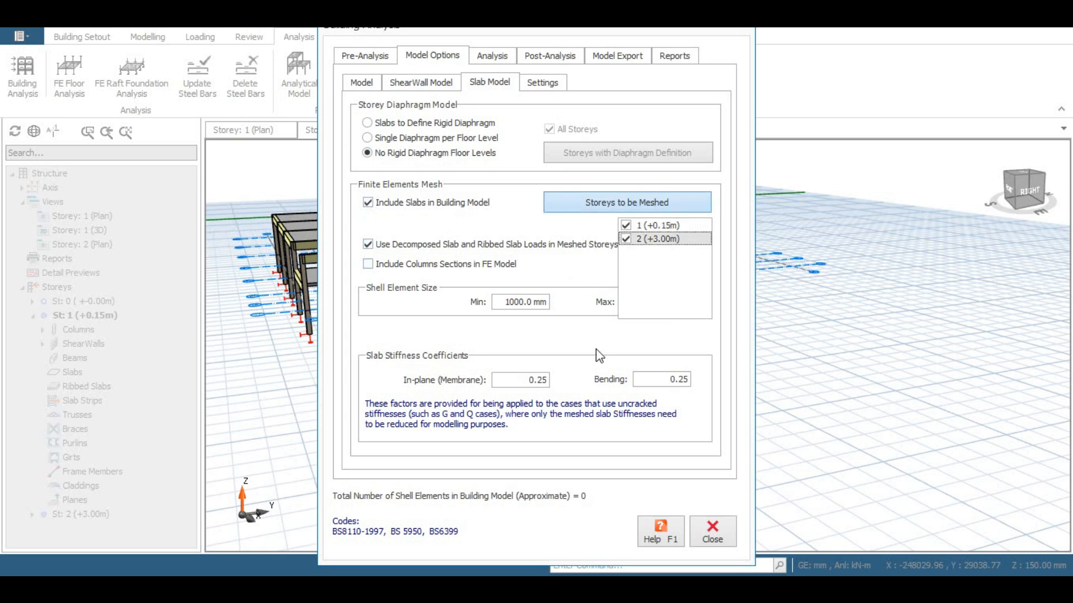
click(631, 211)
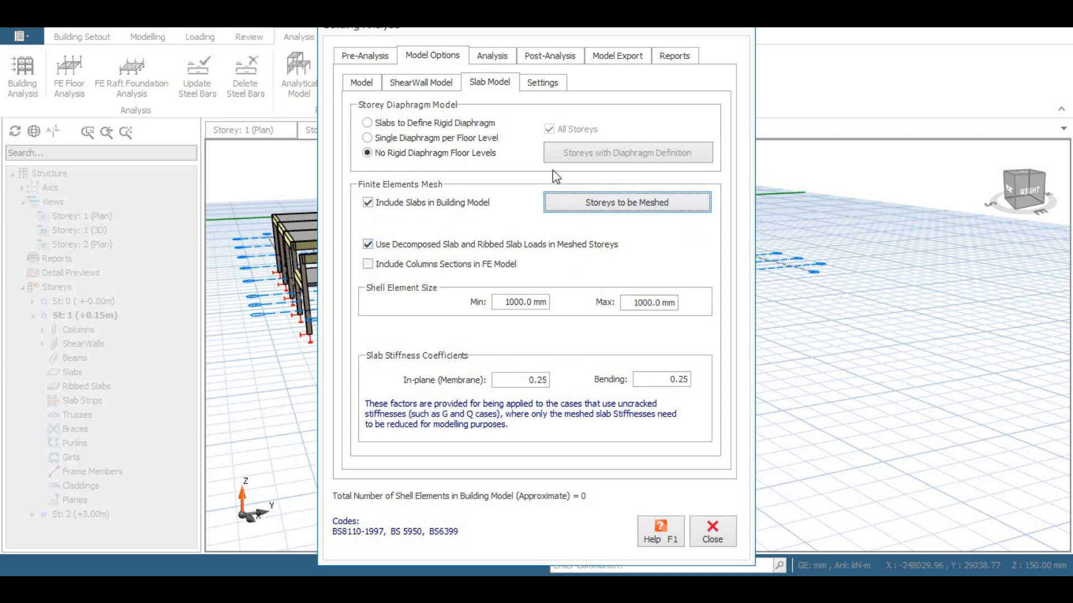
Disable the Sparse Solver for building analysis and base storey weight and center of gravity calculations on decomposed beam loads
click(558, 88)
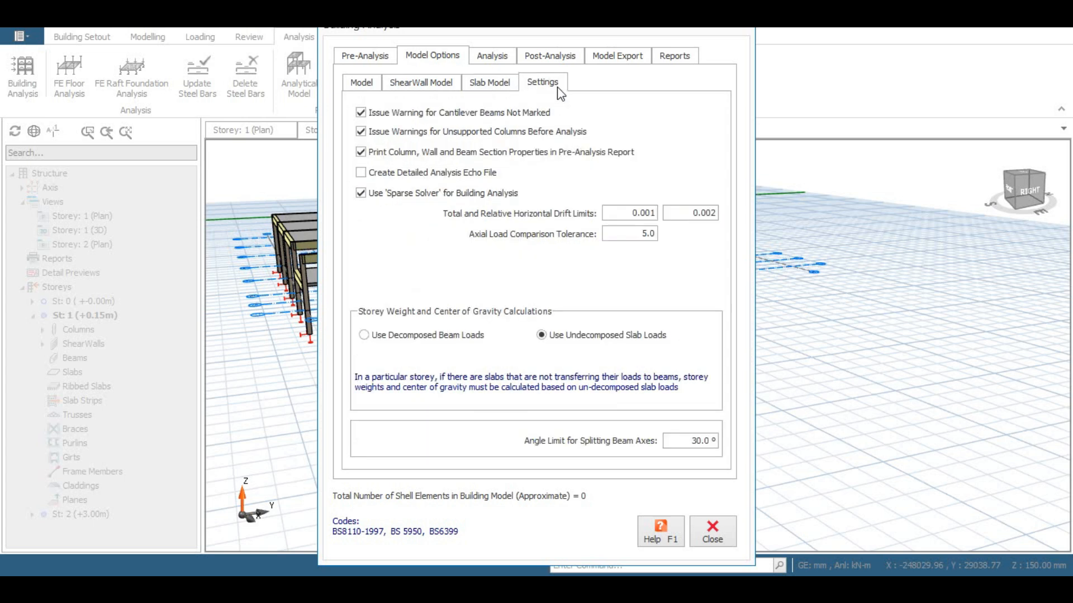
click(361, 193)
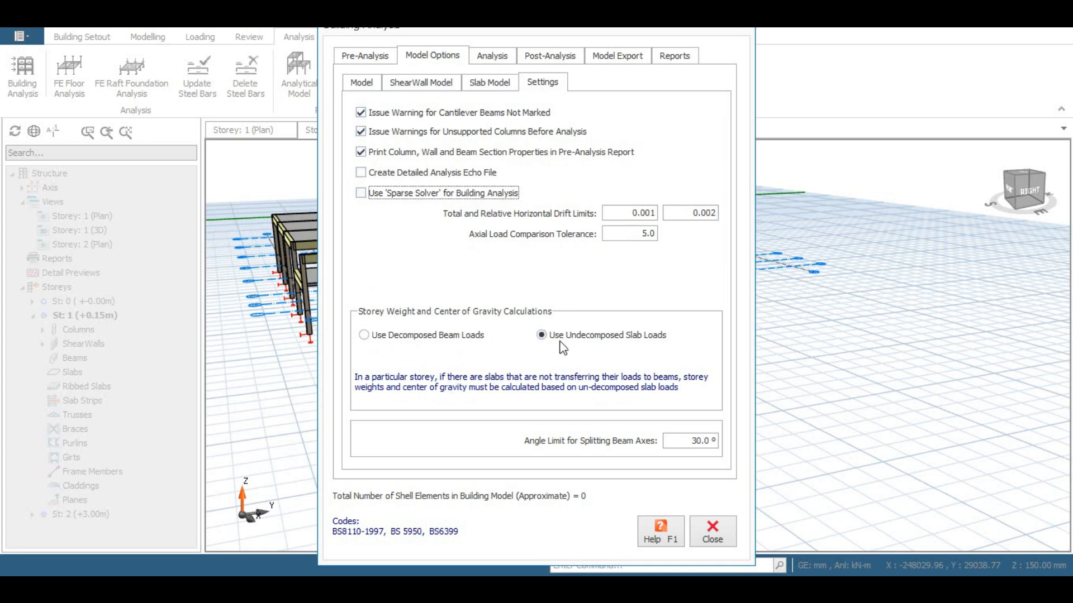
click(364, 336)
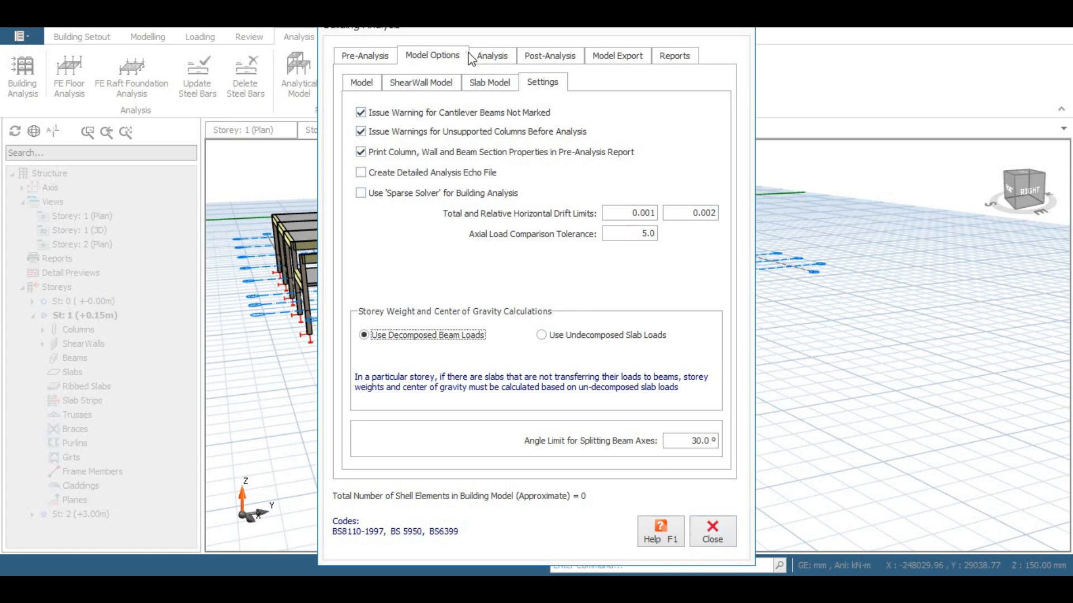
Run the Building Model Check with all checks on all storeys, and close it
click(490, 57)
click(541, 106)
click(607, 506)
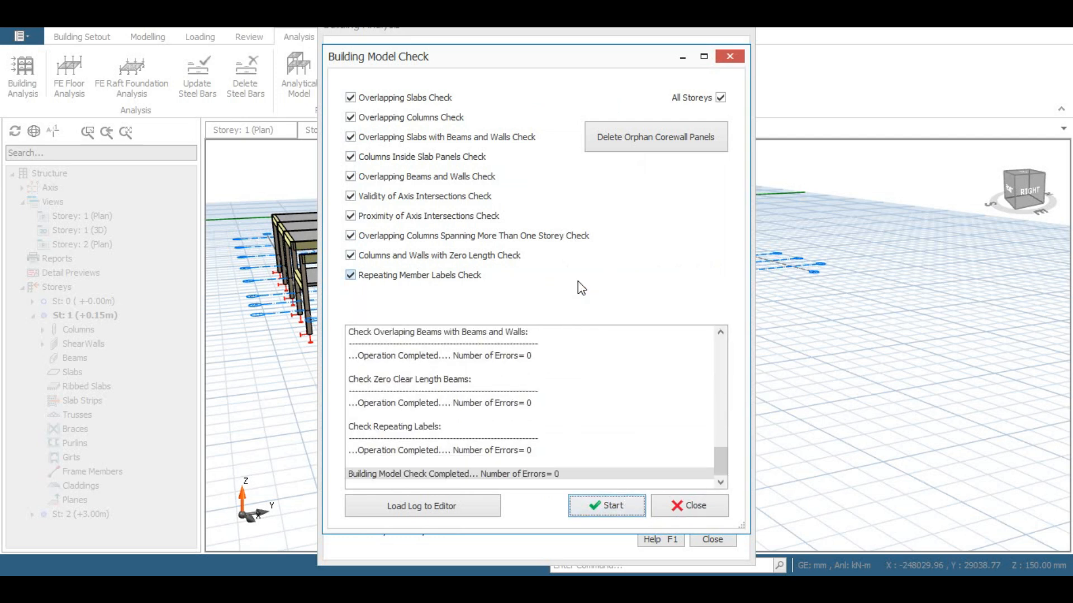
click(682, 506)
Run the building analysis with column/wall and beam reinforcement design included, and close the summary report and analysis log
click(499, 177)
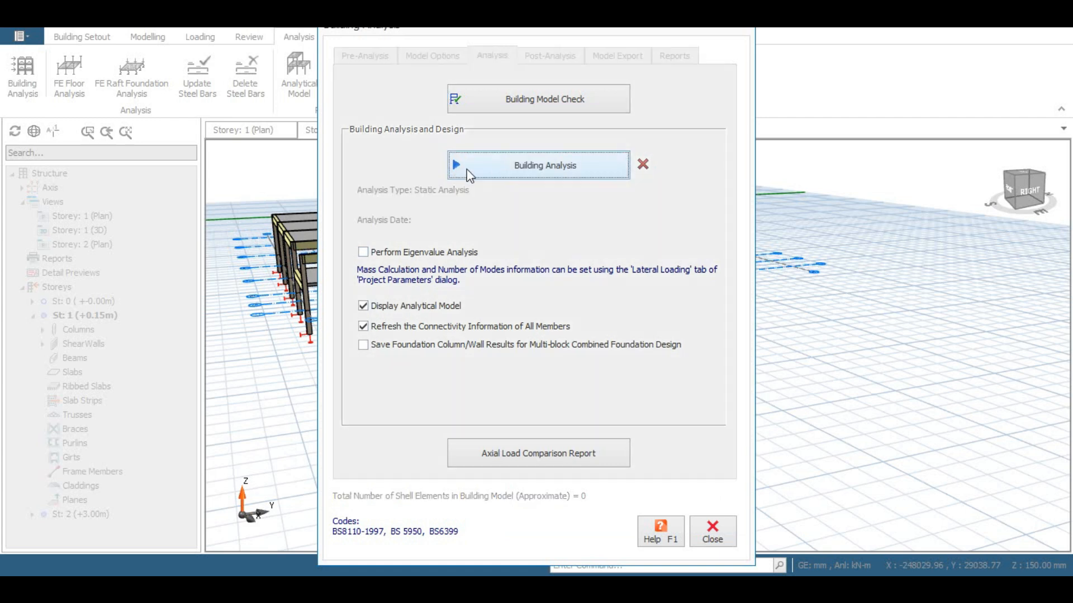
click(401, 235)
click(400, 255)
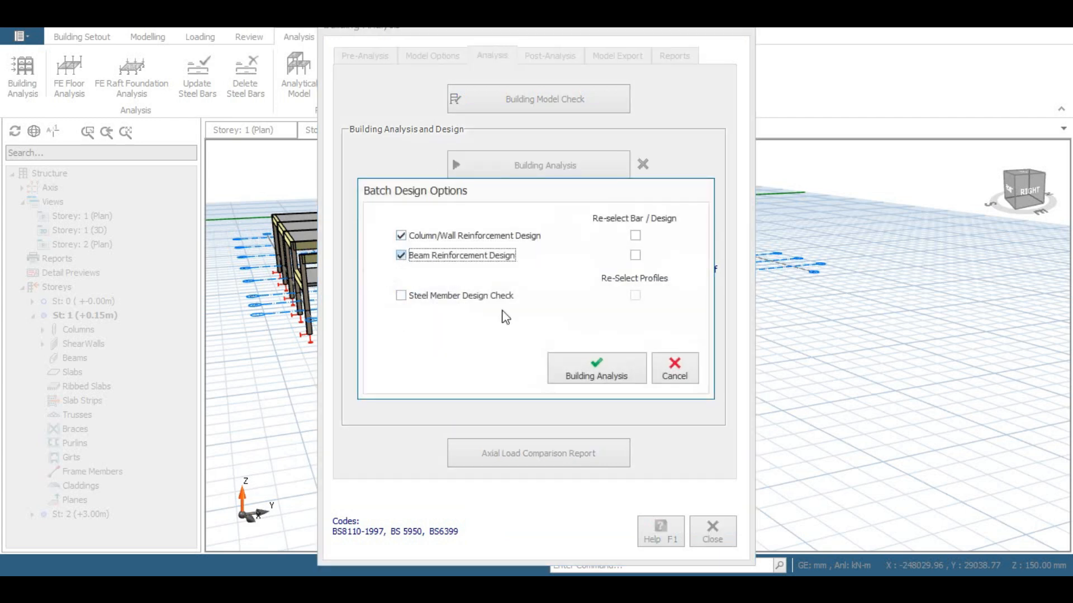
click(618, 370)
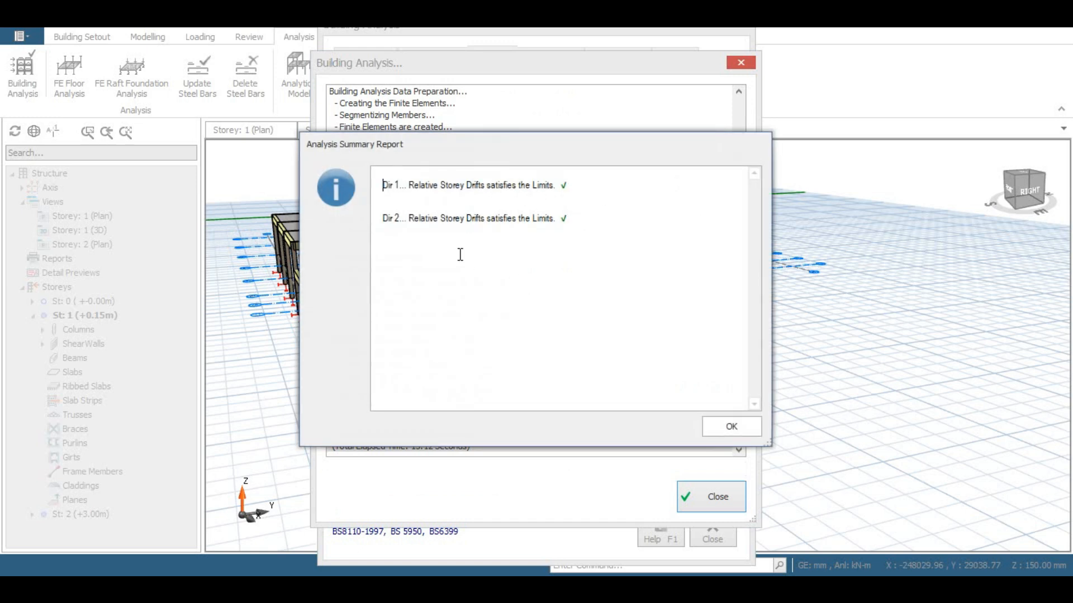
click(736, 427)
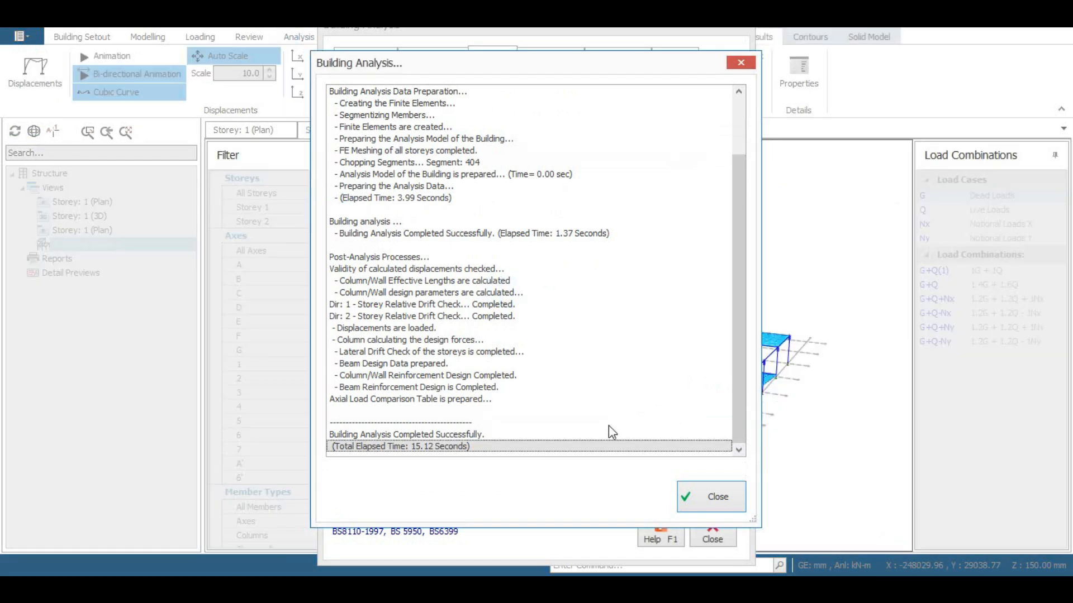
click(719, 499)
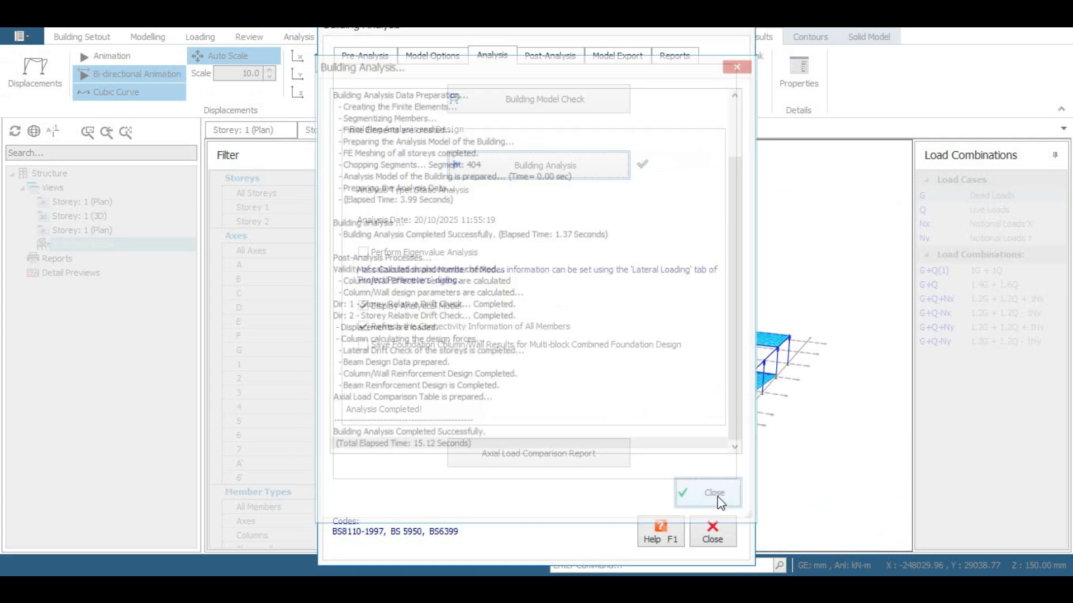
Open the Axial Load Comparison Report and compare the slab-based and beam-decomposed load totals with the column and wall axial loads
click(566, 451)
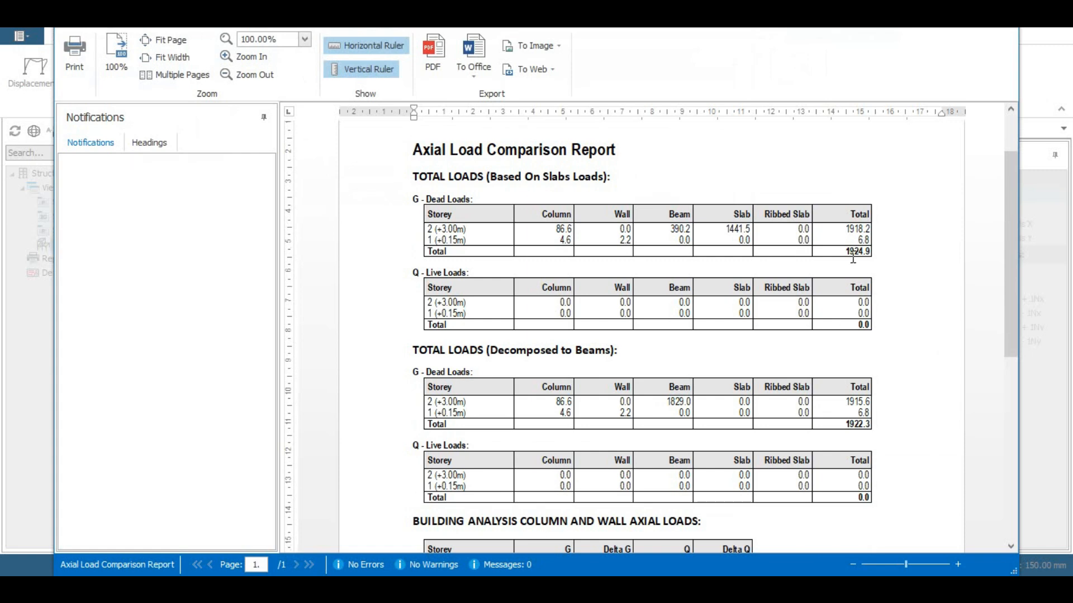
scroll(858, 264, down, 1)
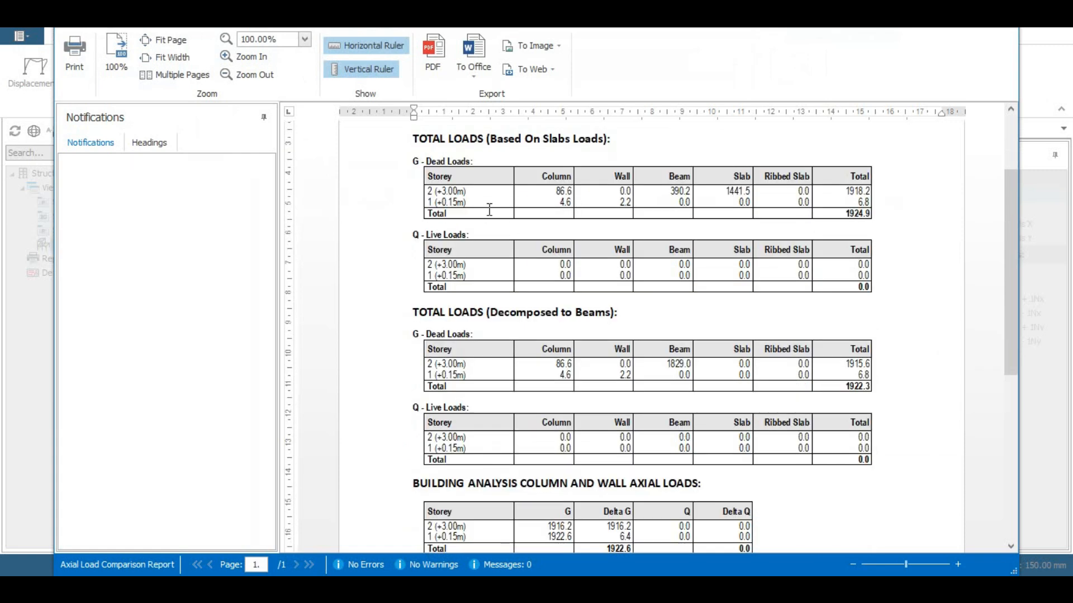
scroll(831, 307, down, 1)
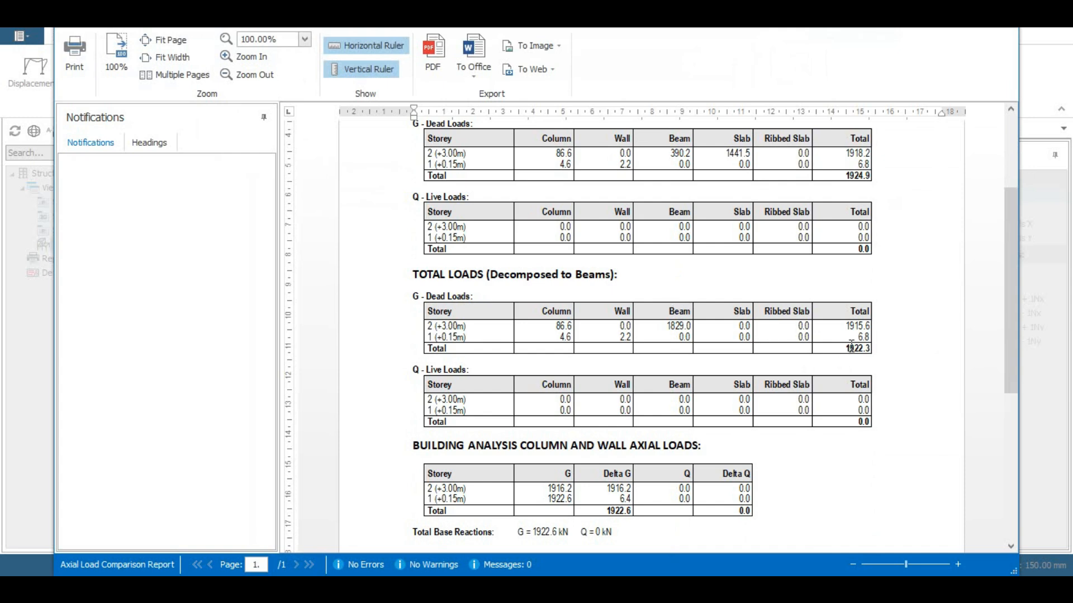
scroll(820, 345, down, 2)
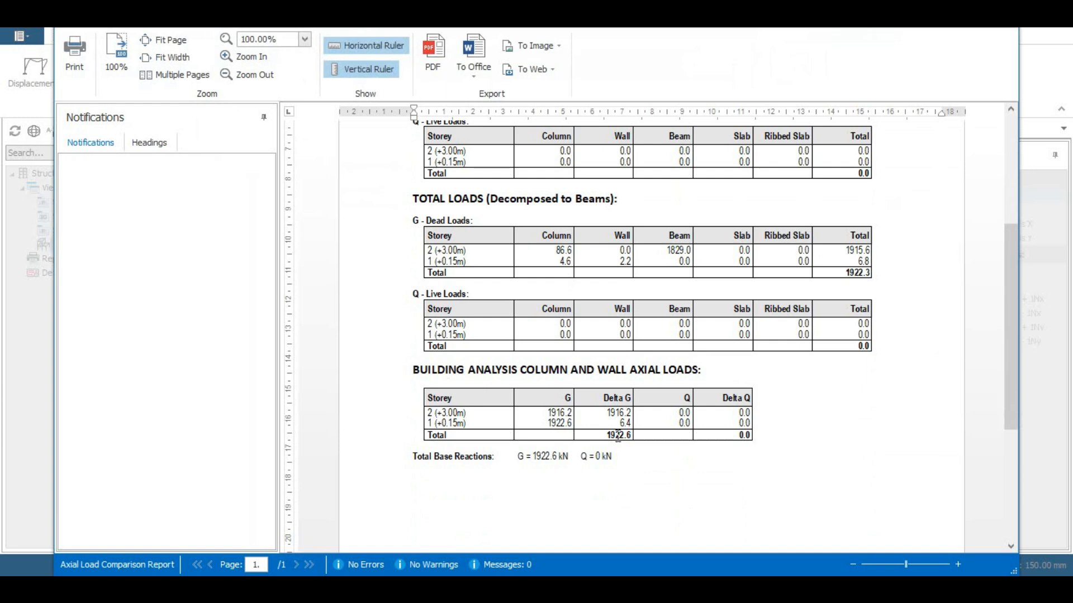
Compare the decomposed dead load total with the column and wall axial loads, and close the report and the building analysis dialog
scroll(618, 436, up, 1)
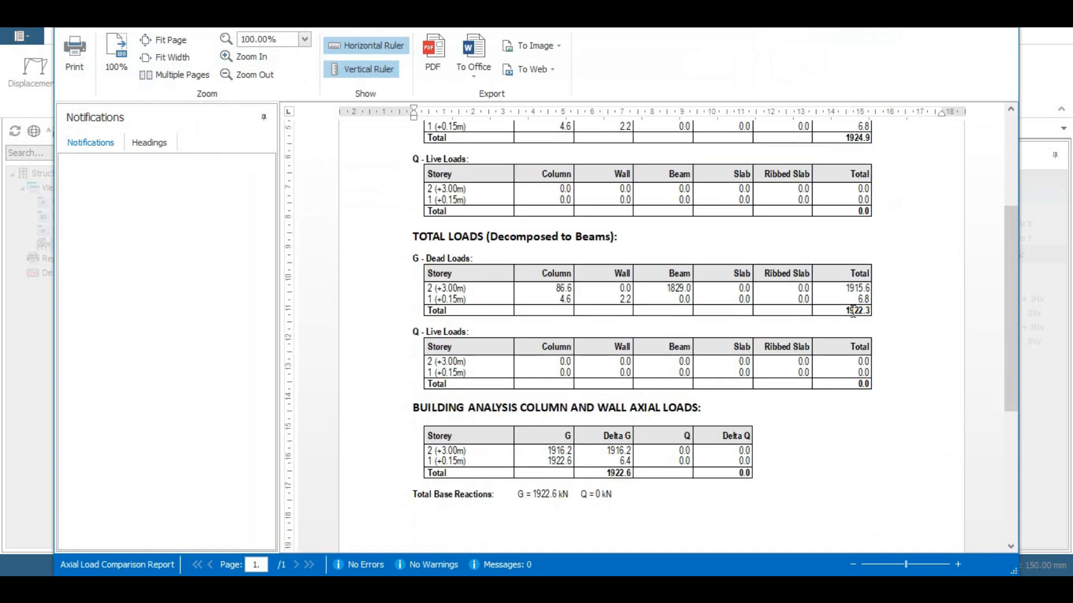
scroll(623, 423, down, 2)
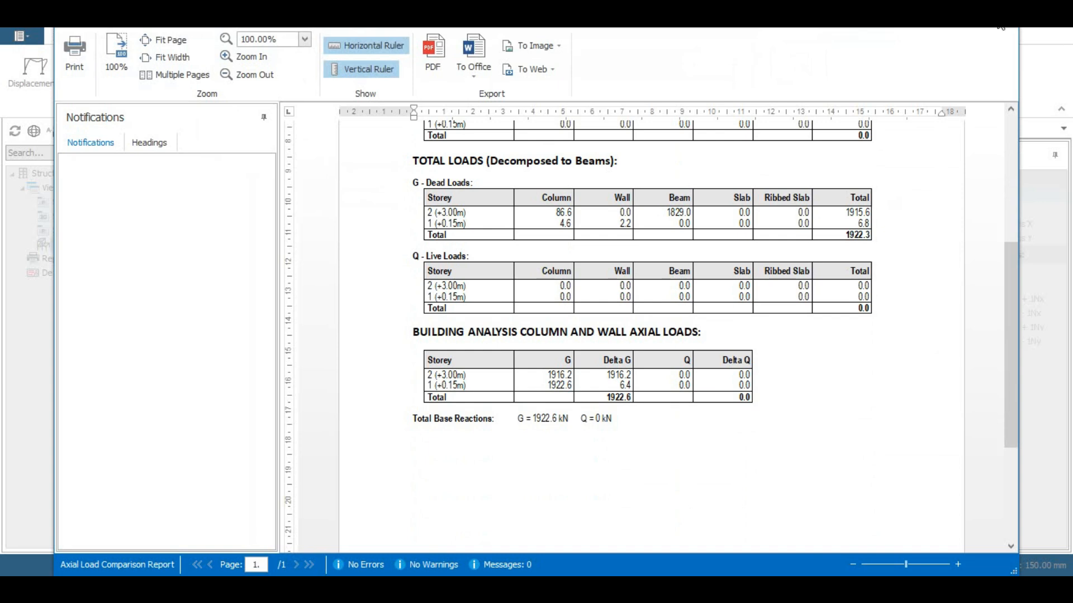
click(1001, 26)
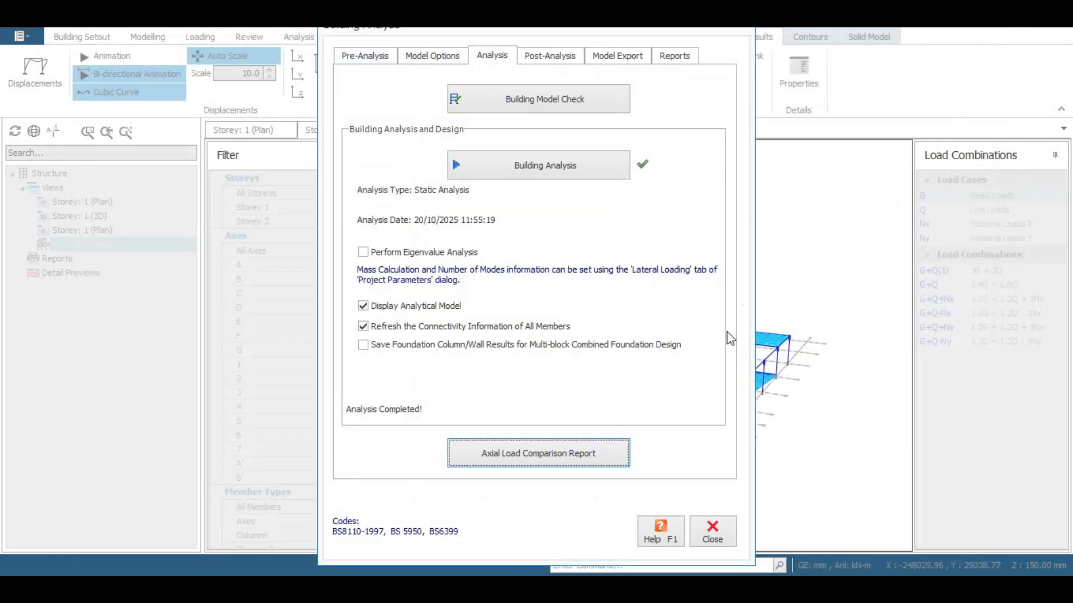
click(712, 534)
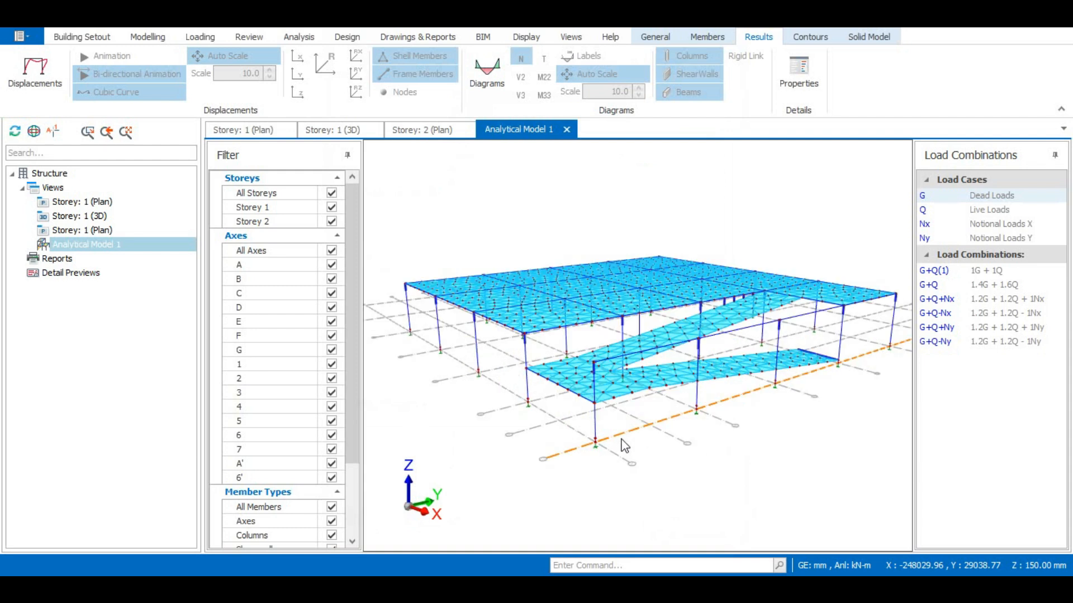
Display the deformed shape of the whole analytical model and animate its displacements
drag(766, 417, 705, 431)
scroll(726, 408, down, 2)
drag(641, 443, 671, 440)
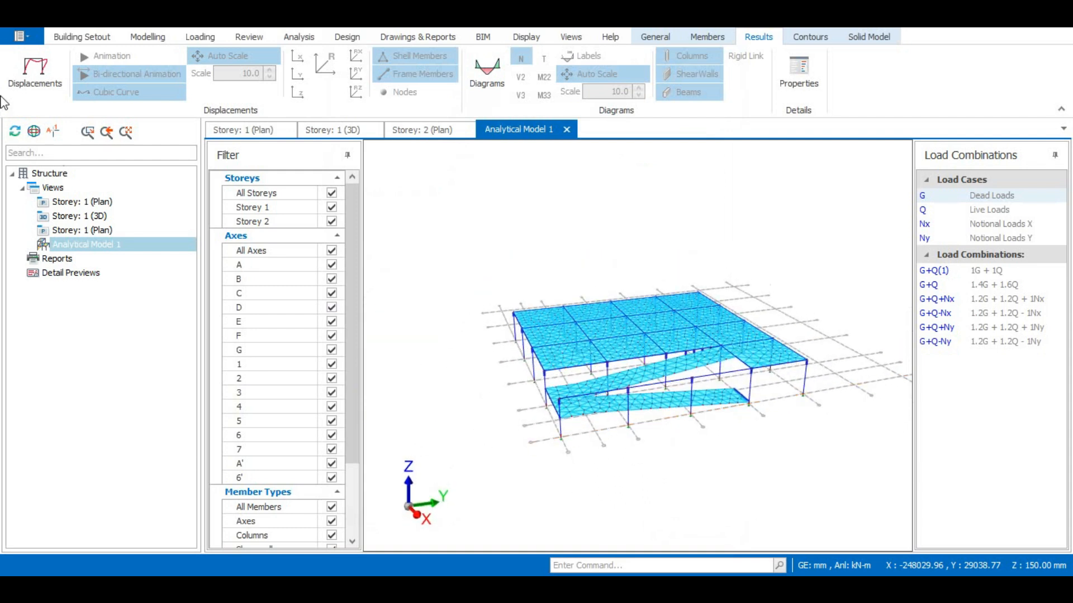
click(25, 76)
click(142, 54)
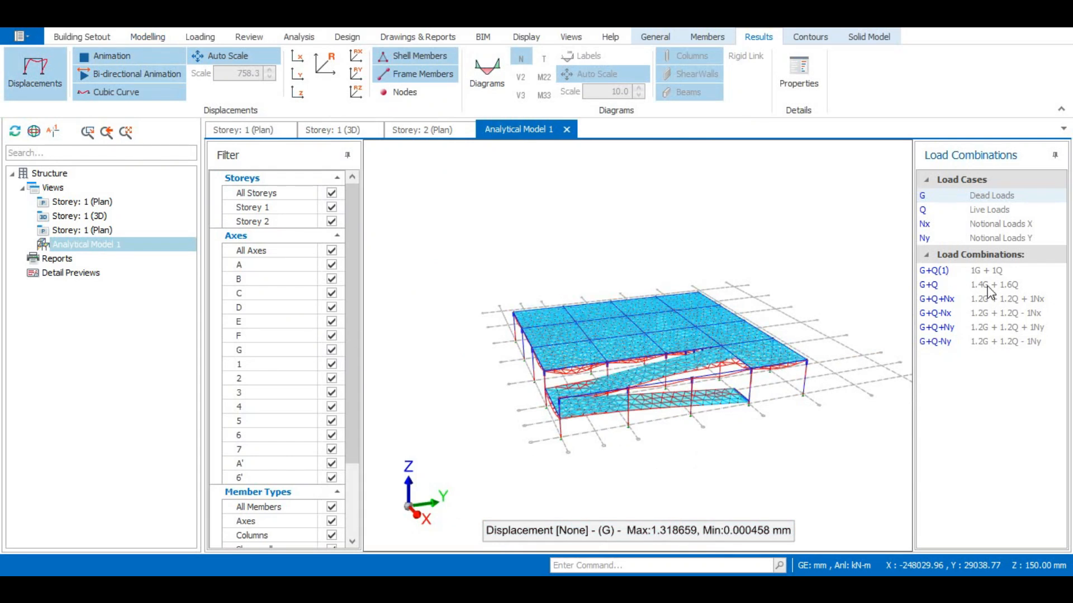
Compare the animated displacements for the G+Q combination and the G dead load case, and turn off the animation and displacement display
click(929, 285)
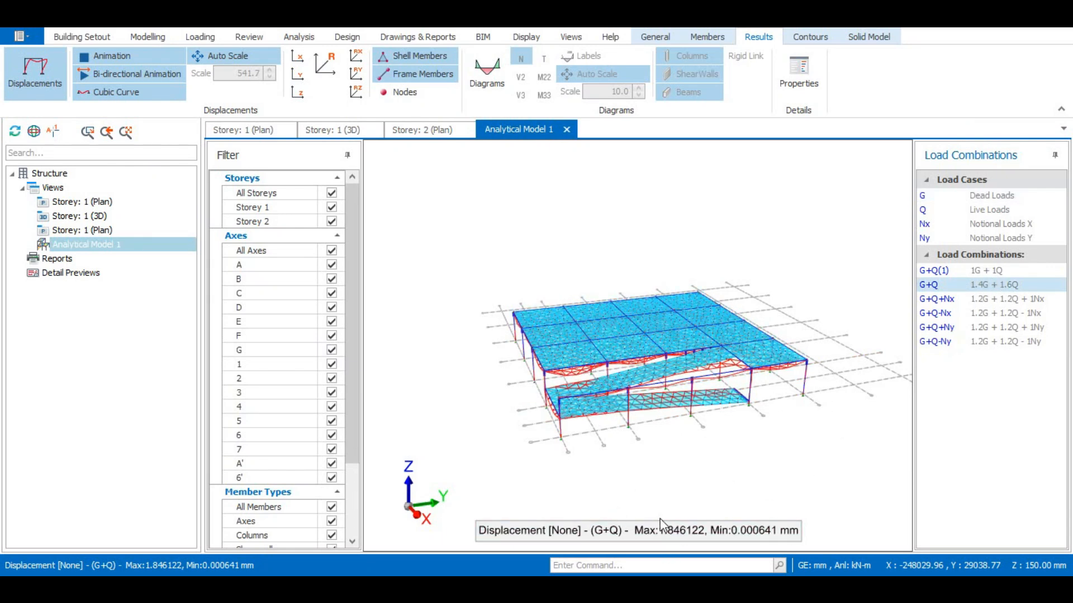
click(1002, 195)
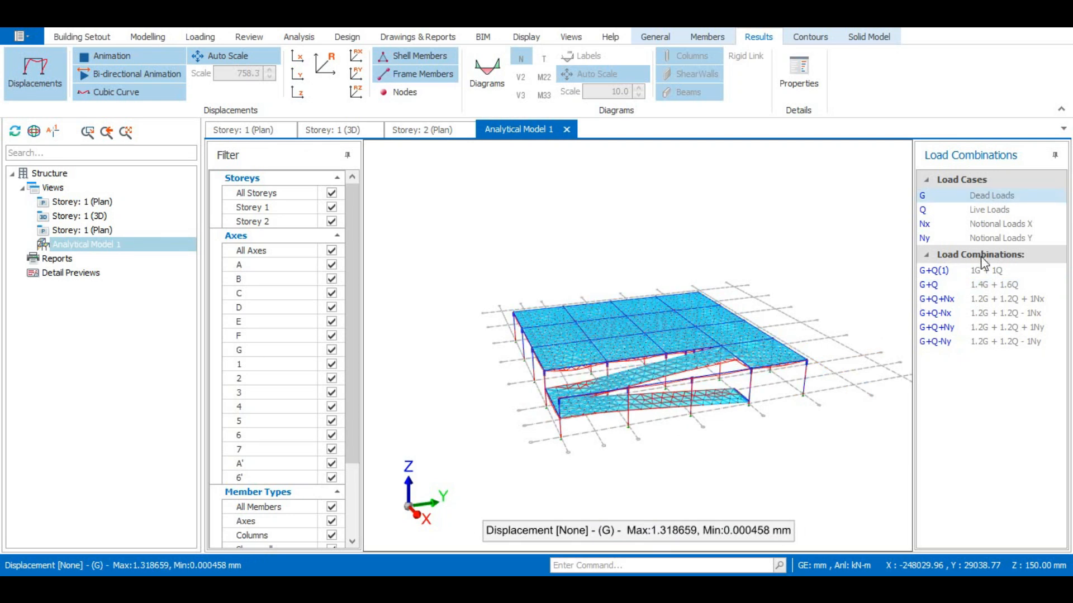
click(963, 285)
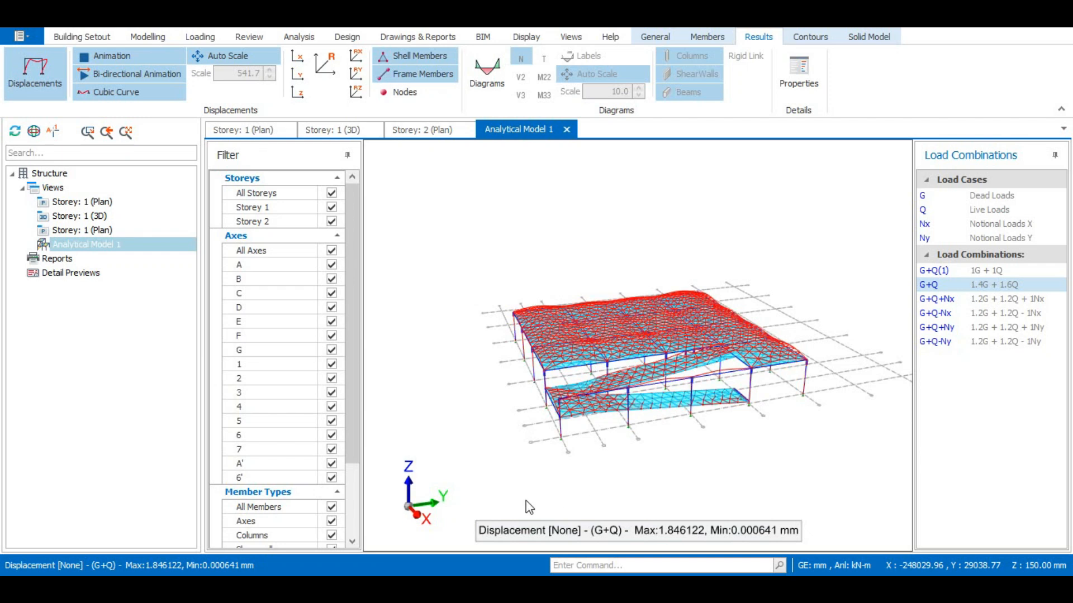
click(109, 55)
click(42, 78)
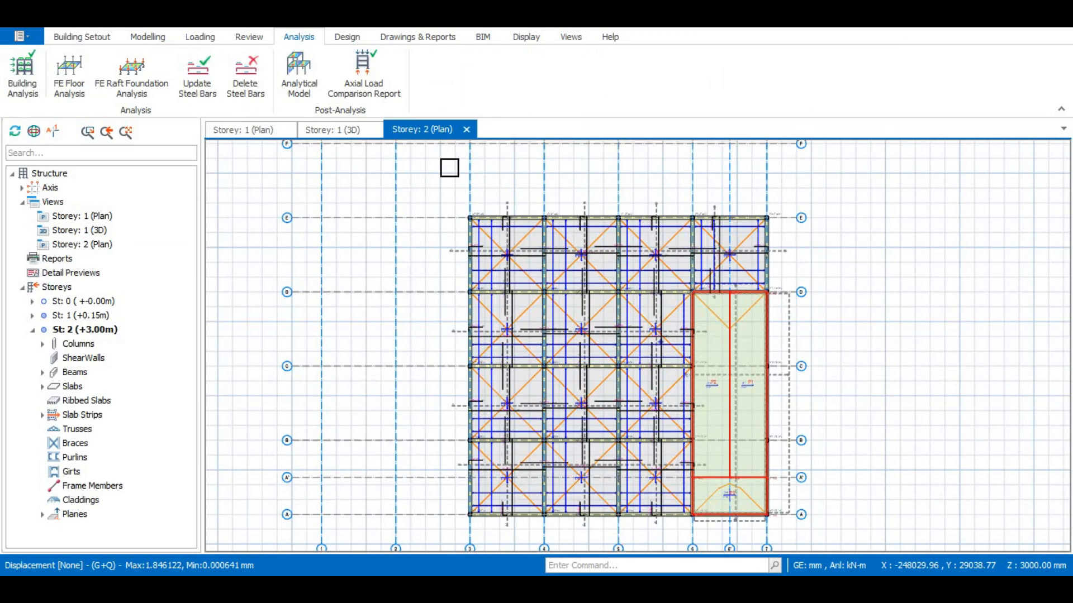
Examine the steel bar layout of the storey 2 slabs and the strip crossing ramp planes P1 and P2 near axis C
scroll(548, 249, up, 5)
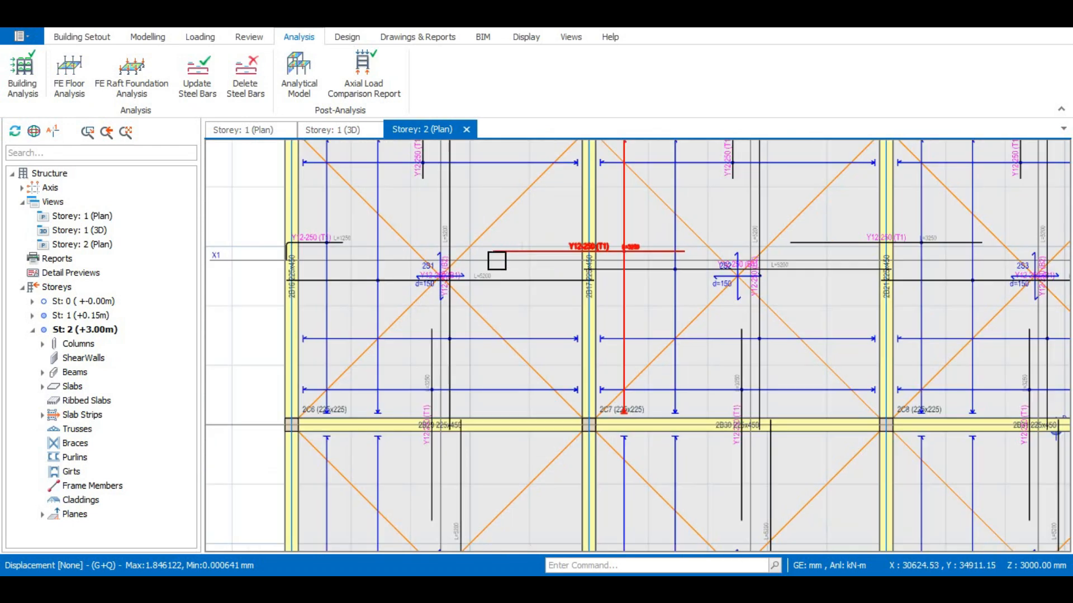
scroll(525, 282, down, 5)
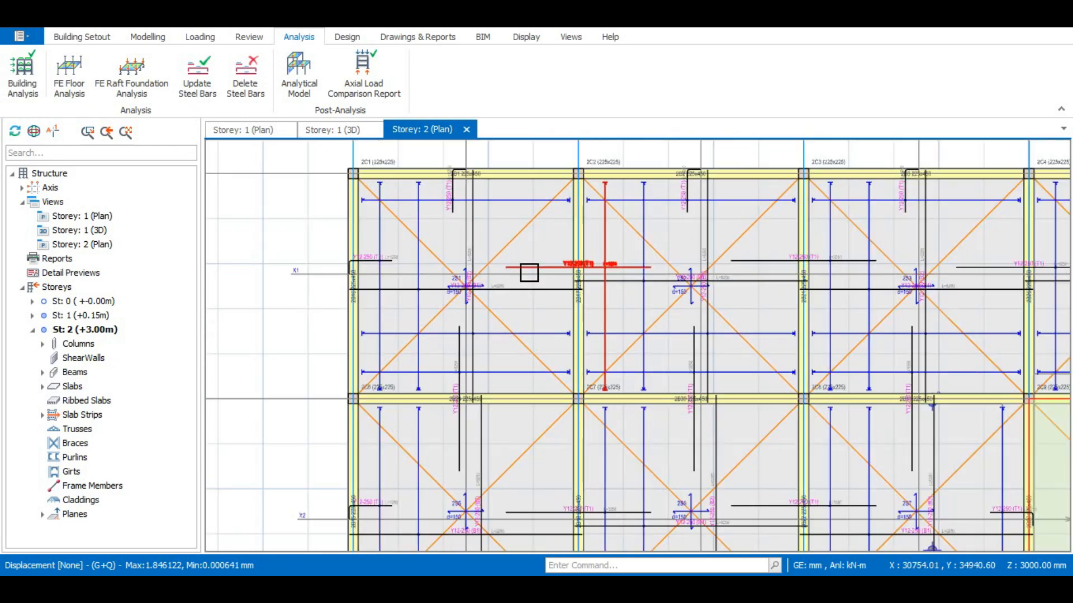
scroll(736, 286, down, 2)
scroll(743, 301, up, 5)
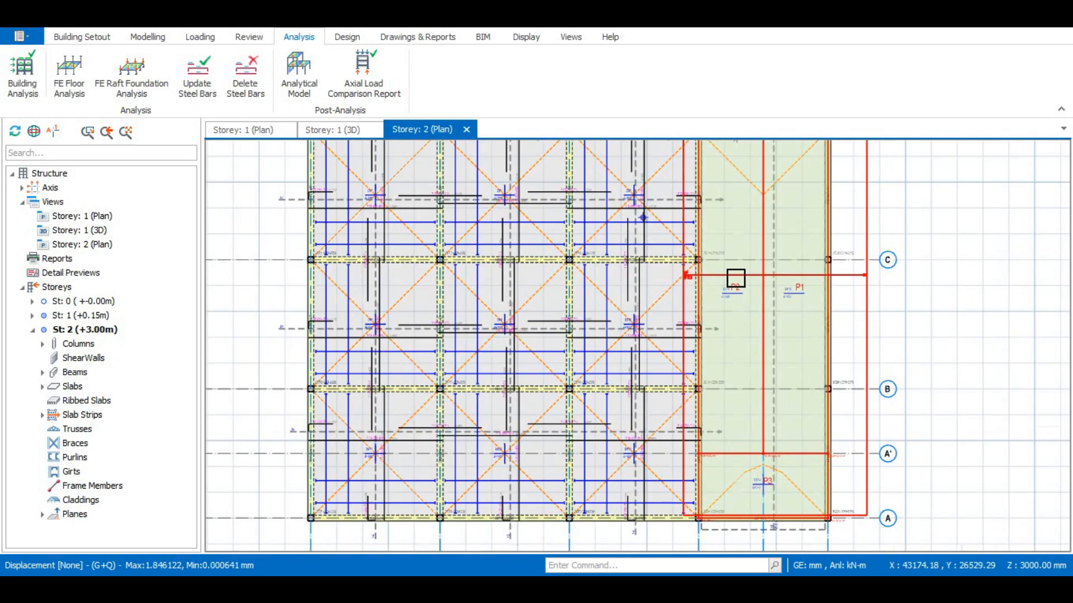
scroll(618, 292, up, 5)
scroll(620, 293, down, 4)
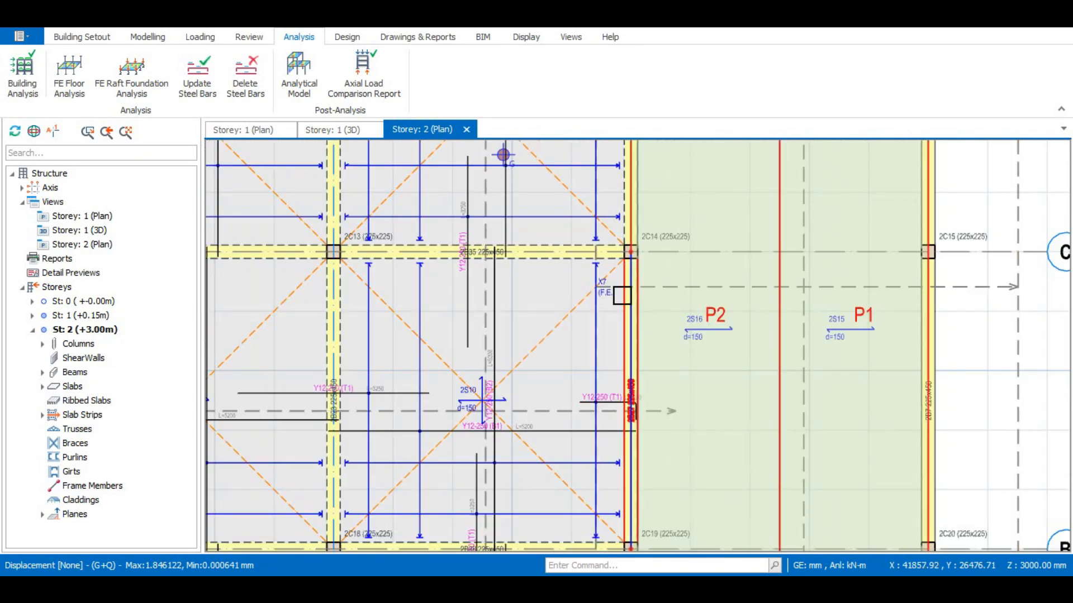
scroll(578, 311, down, 2)
scroll(622, 299, up, 3)
scroll(560, 291, down, 2)
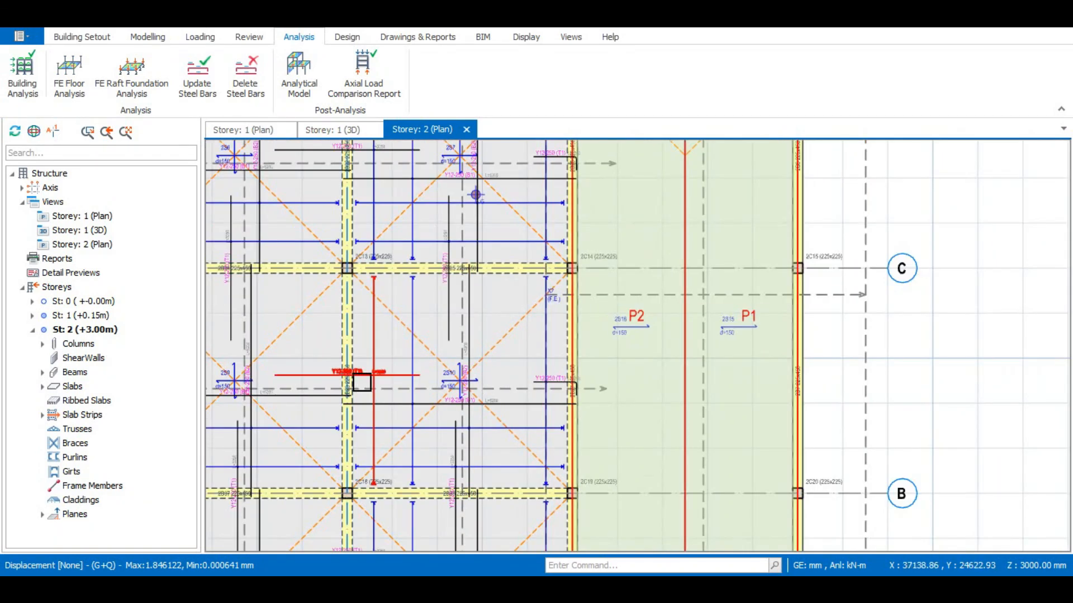
scroll(360, 383, up, 1)
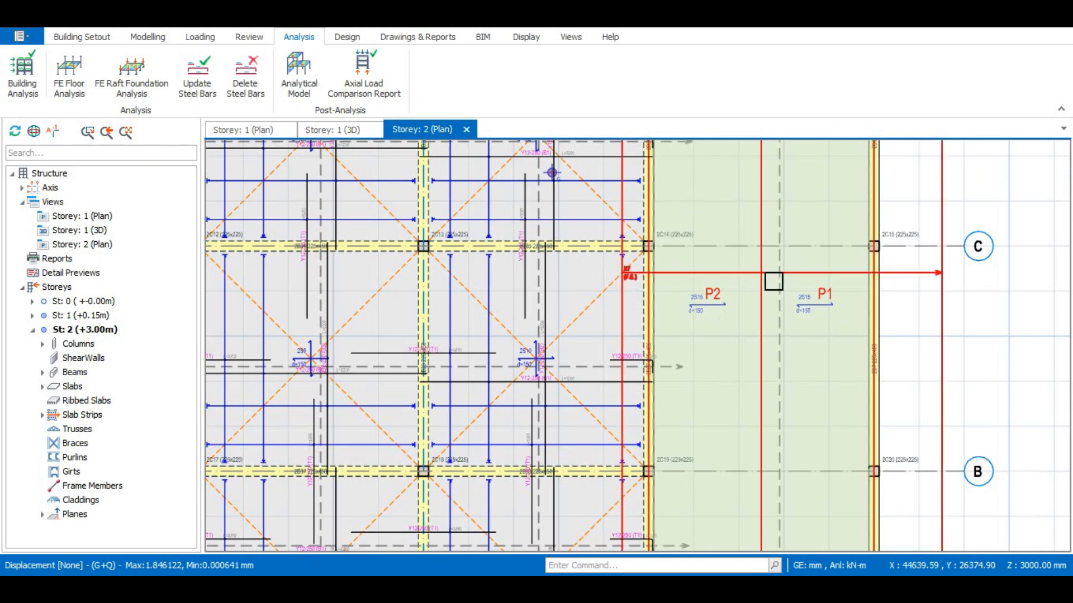
scroll(726, 304, down, 1)
scroll(715, 311, up, 1)
scroll(714, 310, down, 4)
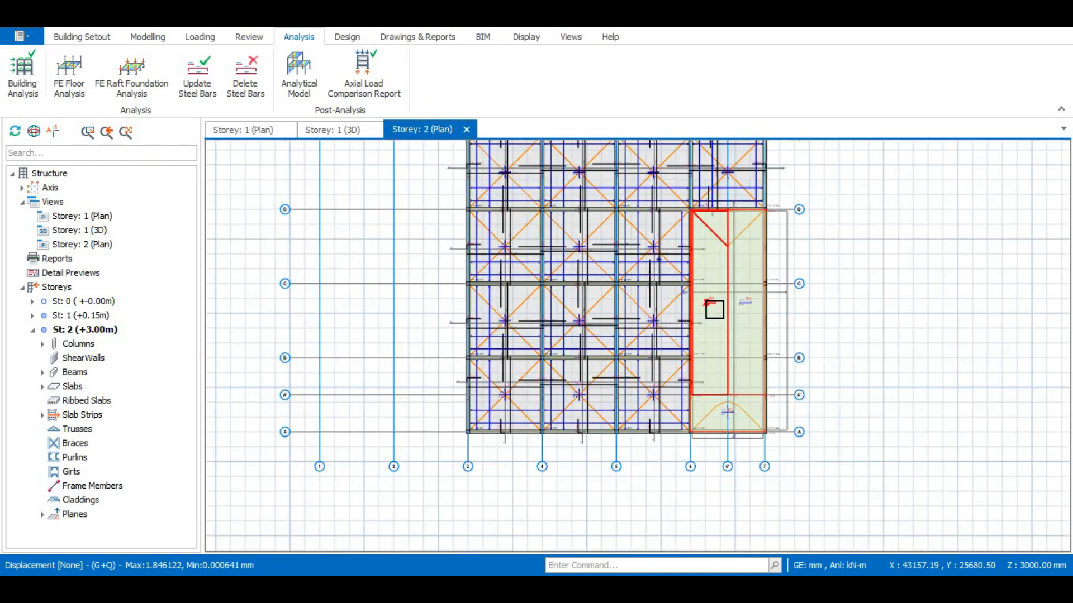
scroll(710, 303, up, 1)
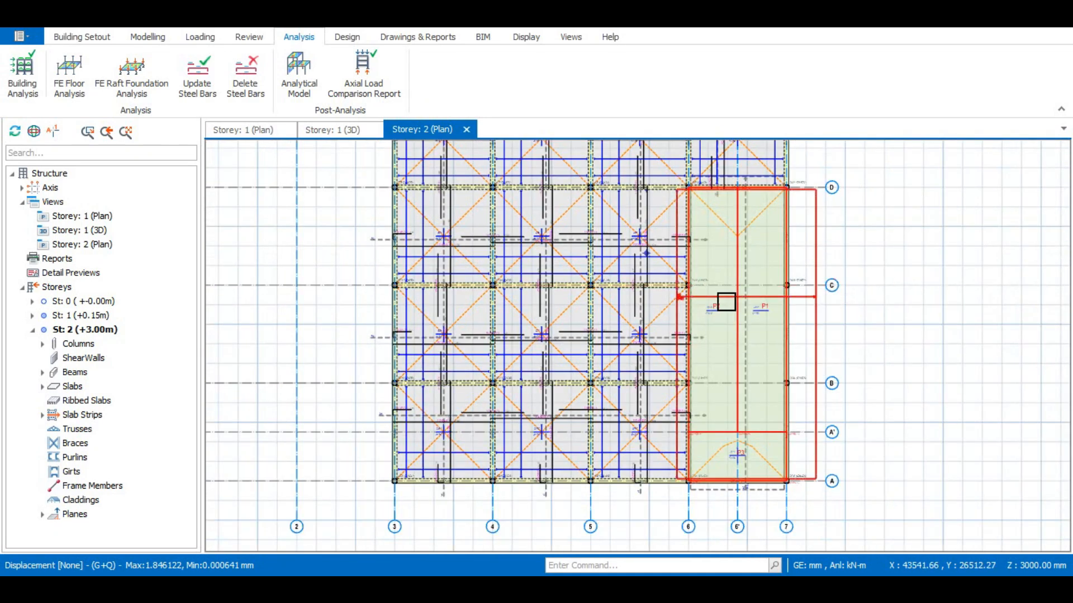
scroll(722, 301, up, 2)
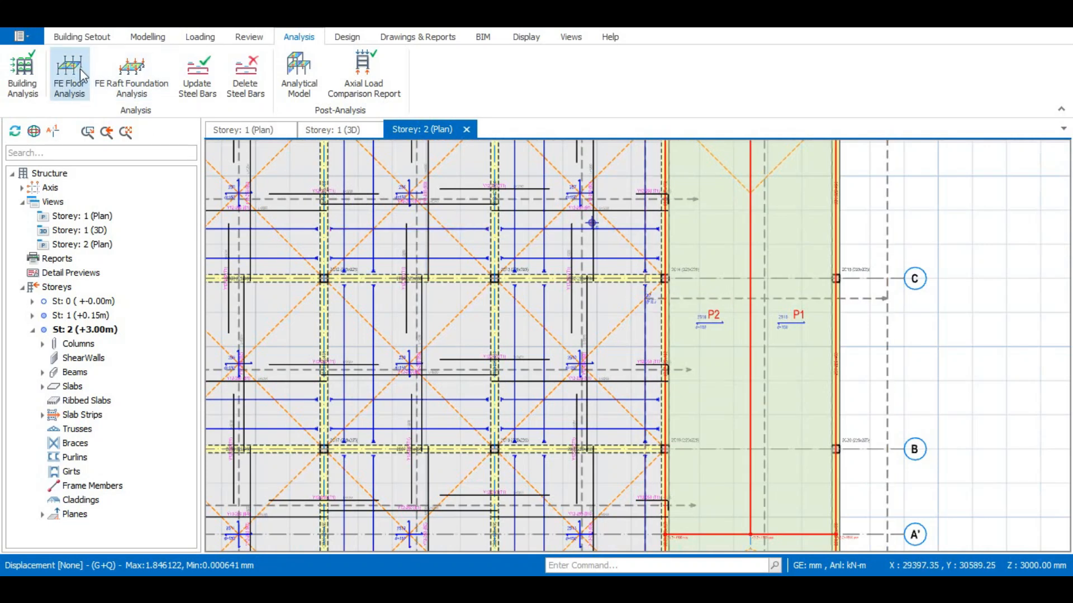
scroll(824, 321, down, 2)
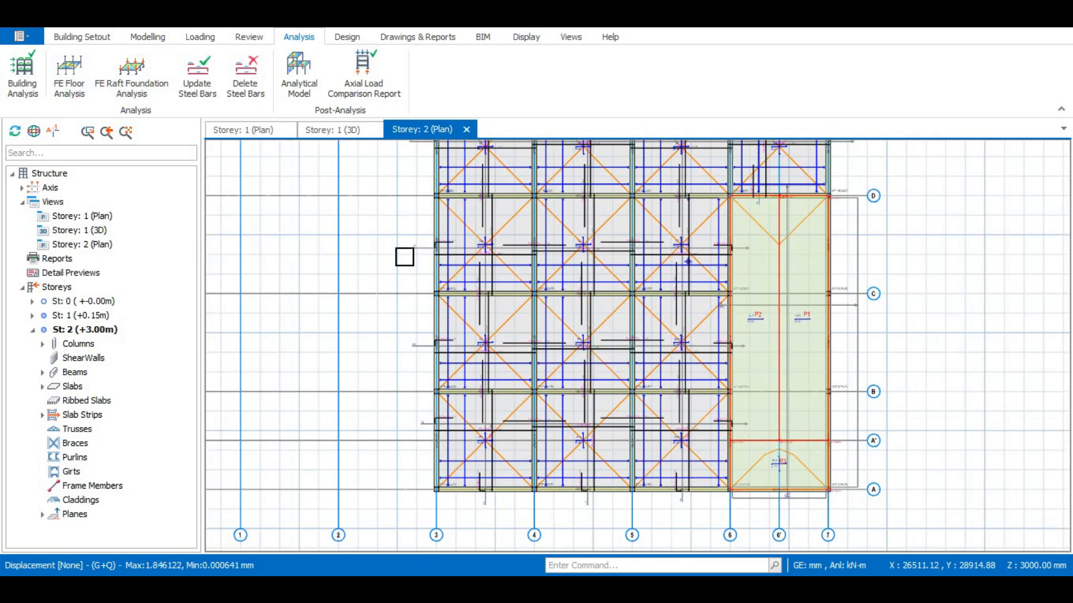
Examine the bottom and top steel bar labels around slab 2S5 on the storey 2 plan
scroll(520, 252, up, 3)
scroll(390, 235, up, 4)
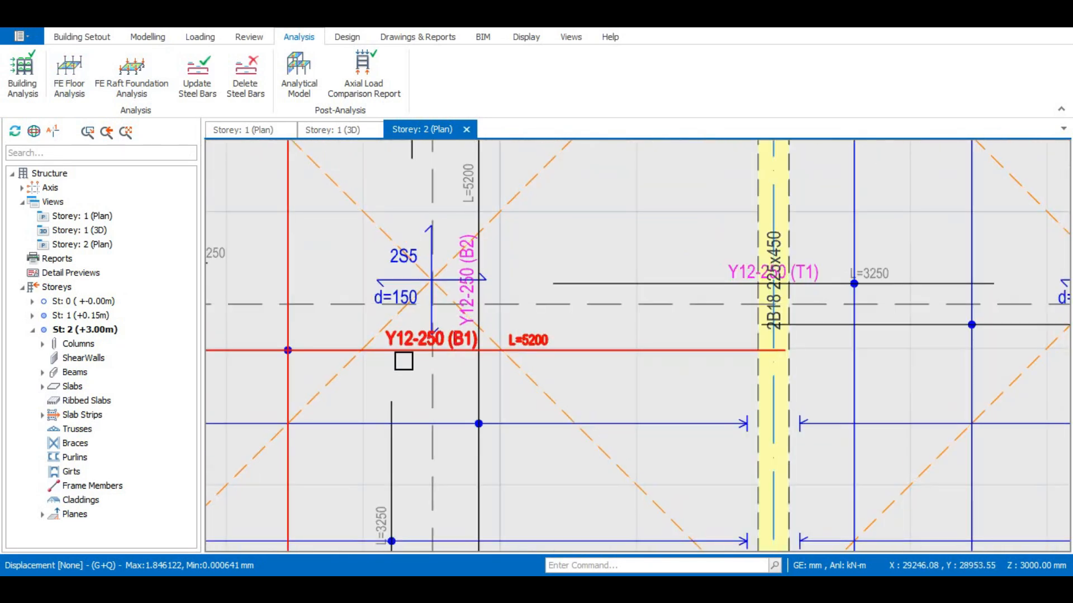
scroll(397, 352, up, 1)
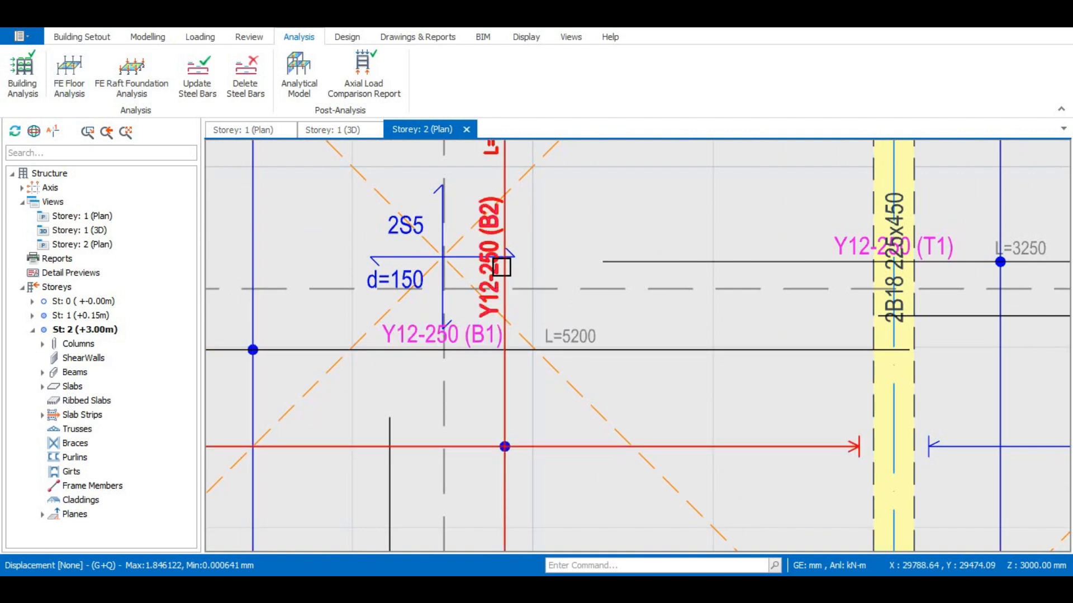
scroll(499, 318, down, 3)
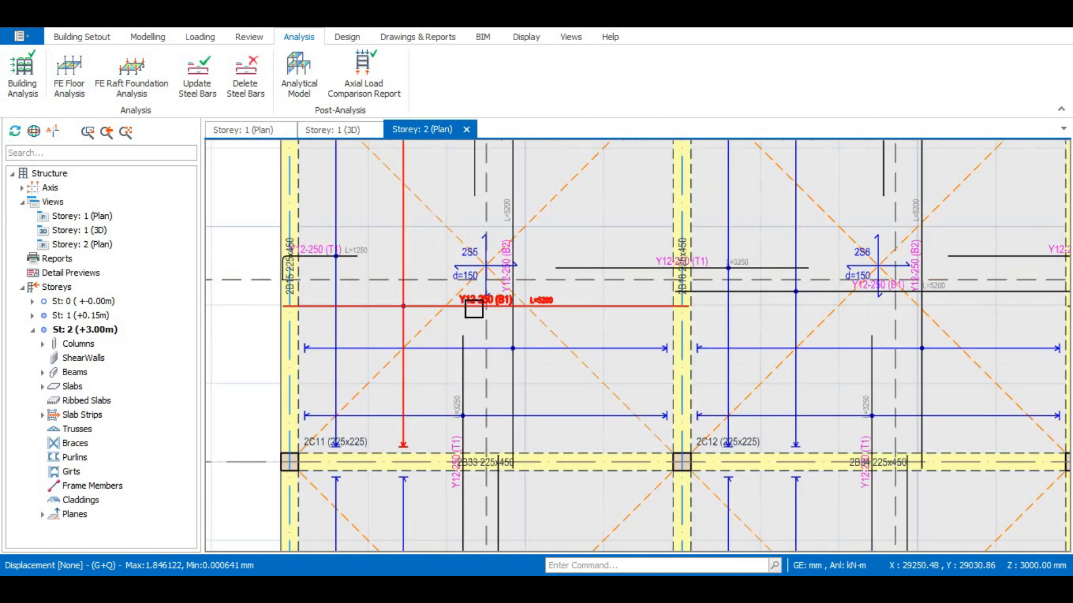
scroll(471, 305, down, 4)
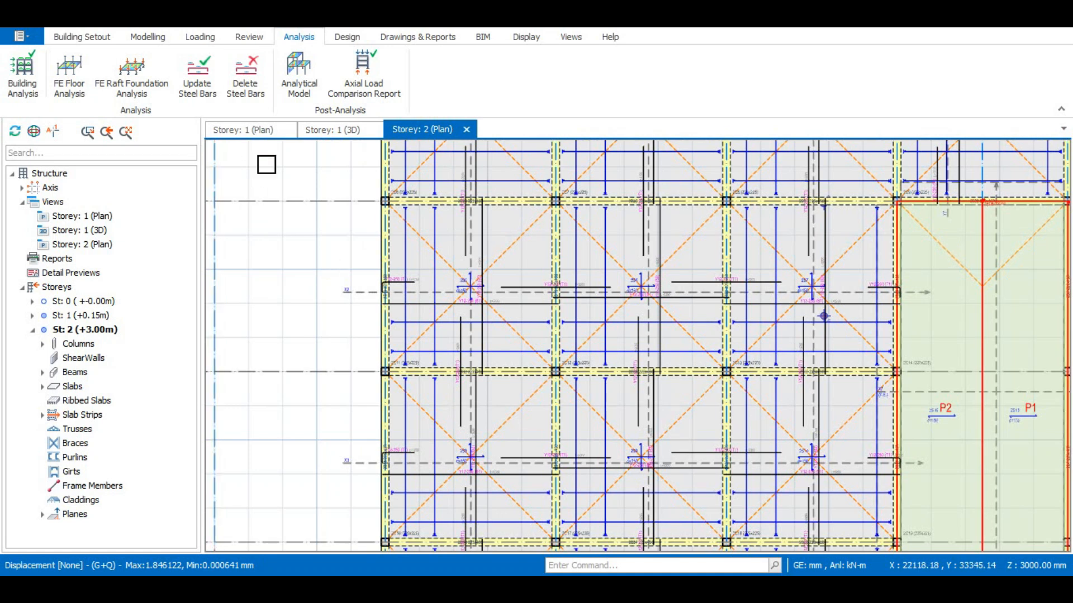
Enable Show No. of Bars in Bar Label in the slab appearance settings and apply the change
scroll(310, 259, down, 2)
click(82, 36)
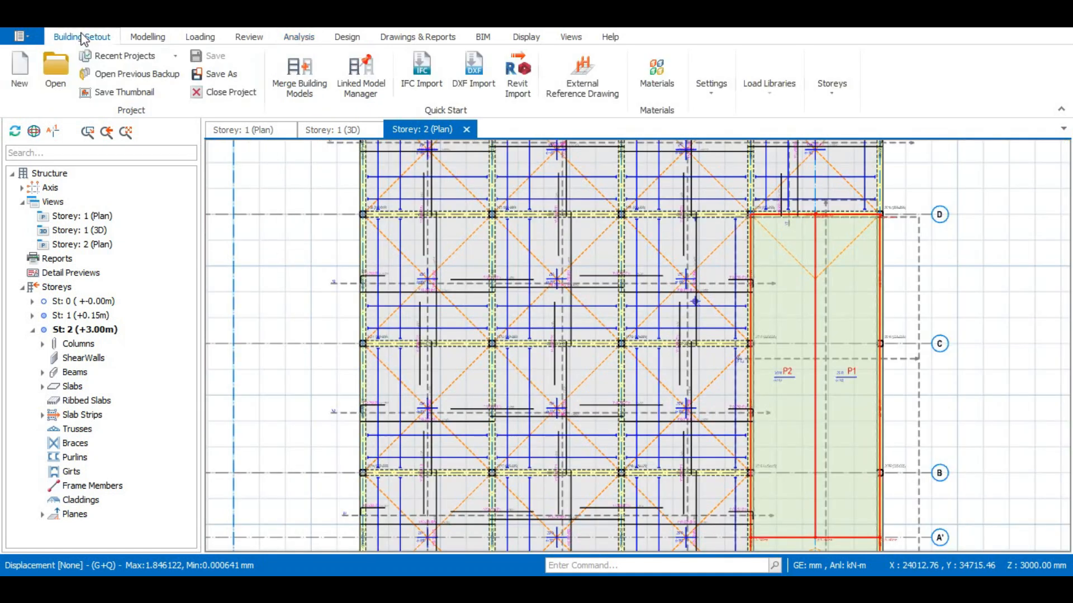
click(720, 84)
click(711, 139)
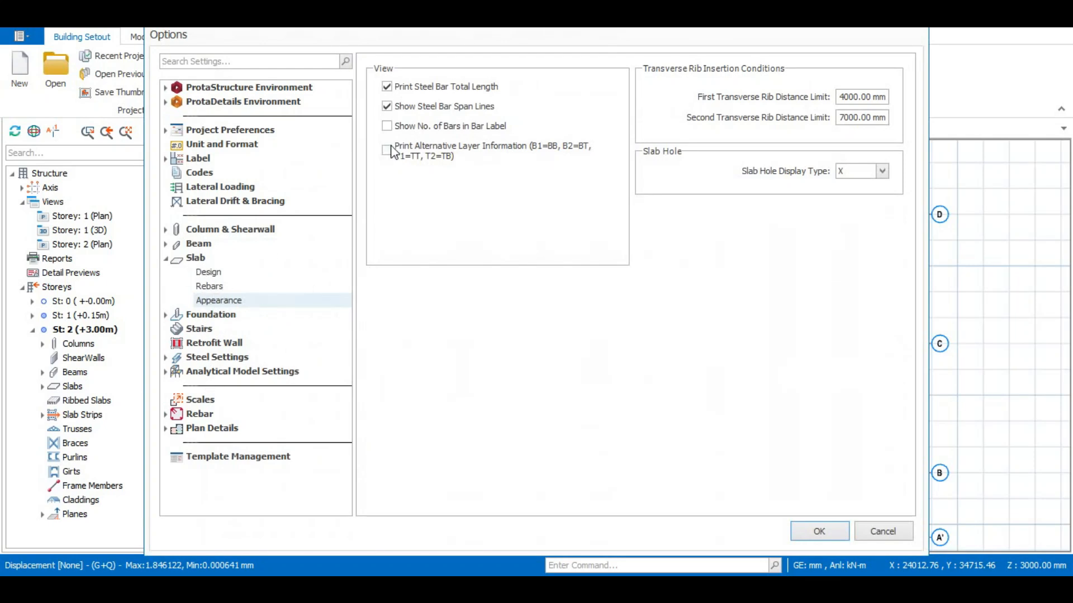
click(387, 126)
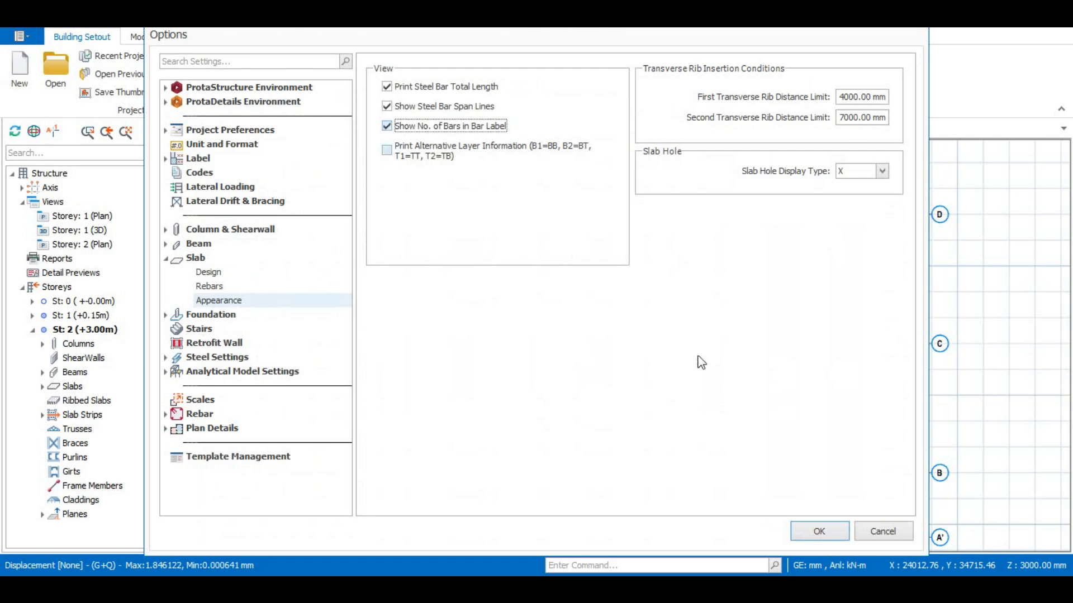
click(819, 532)
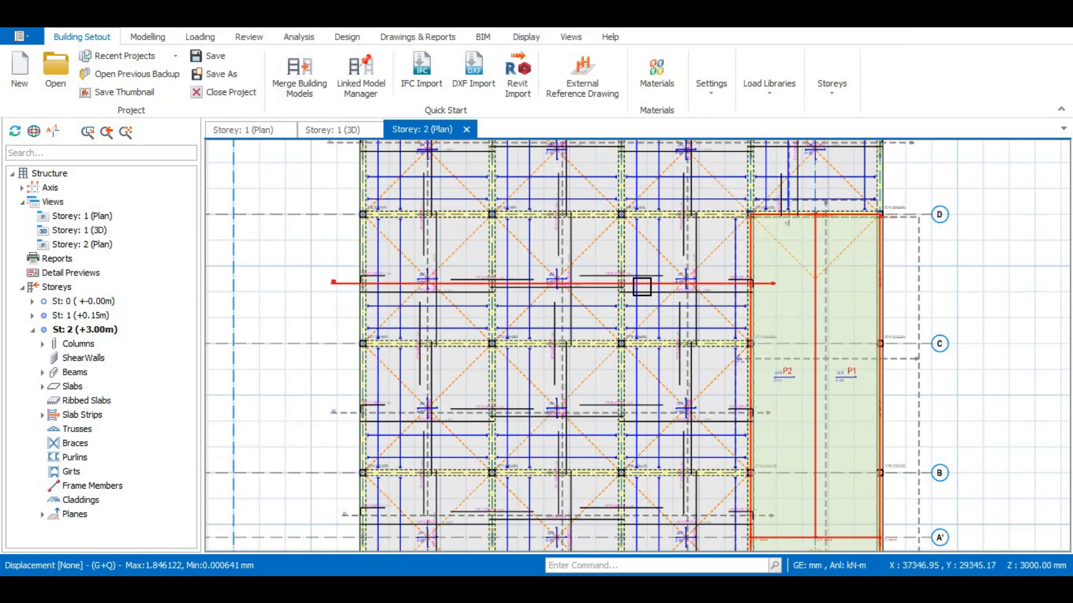
Check the bar counts in the steel bar labels of slabs 2S5, 2S6 and 2S7 and over their supporting beams
scroll(647, 281, up, 5)
scroll(647, 281, up, 1)
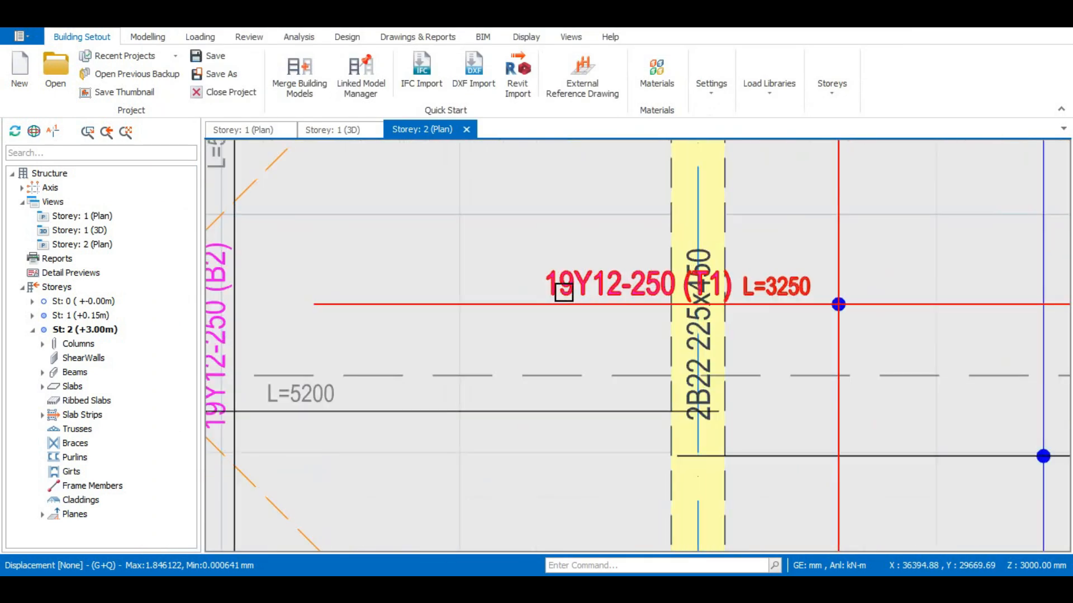
scroll(548, 295, down, 6)
scroll(427, 314, up, 4)
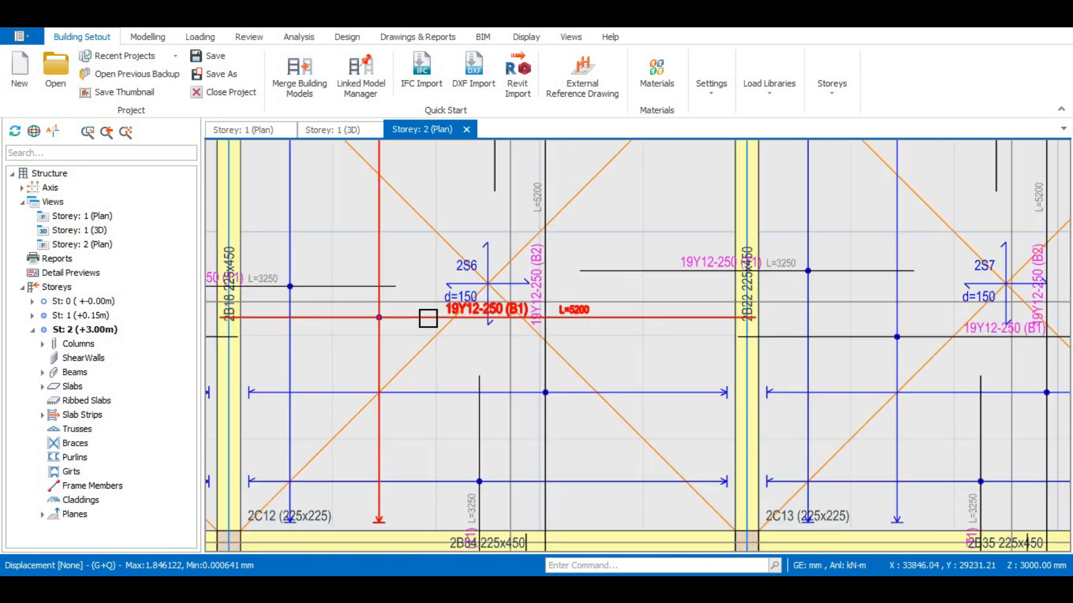
scroll(426, 309, down, 5)
scroll(476, 304, up, 4)
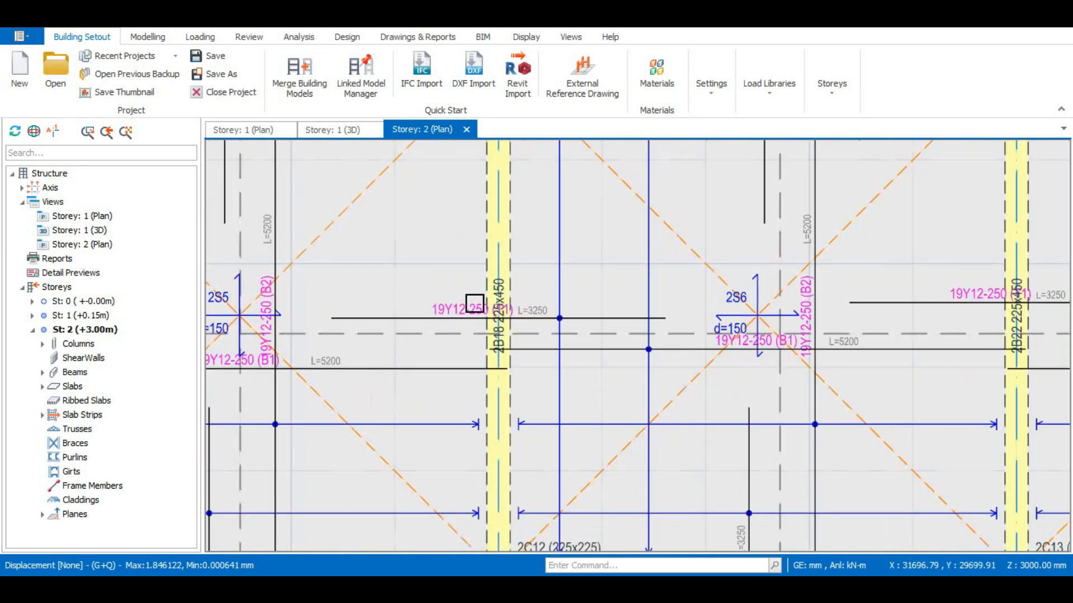
scroll(424, 331, down, 5)
scroll(550, 254, up, 4)
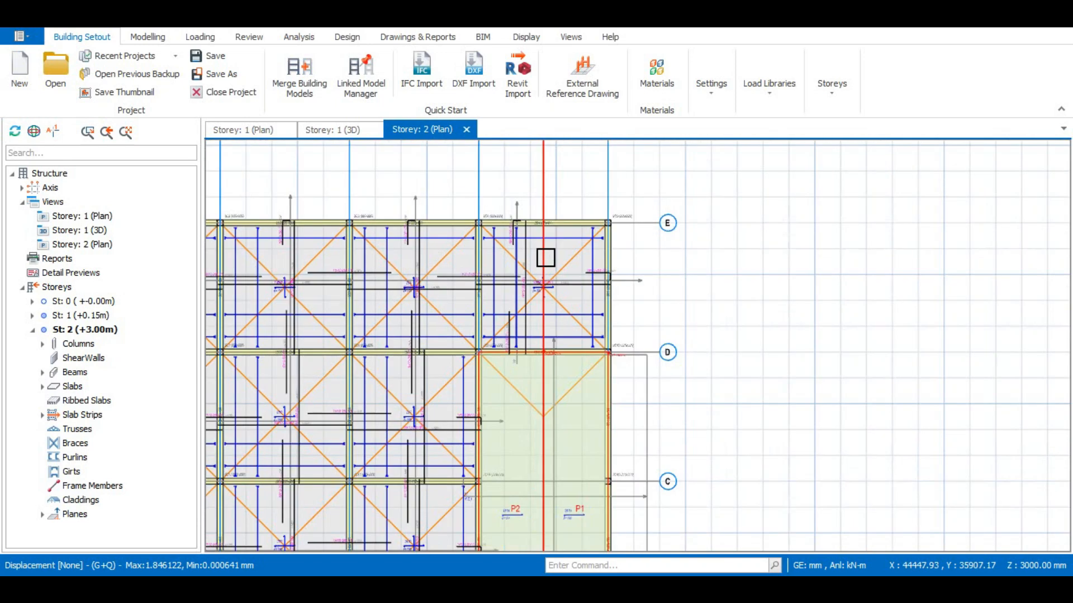
Examine the F.E. slab strip crossing ramp slabs 2S16 and 2S15 near axis C
scroll(560, 254, down, 5)
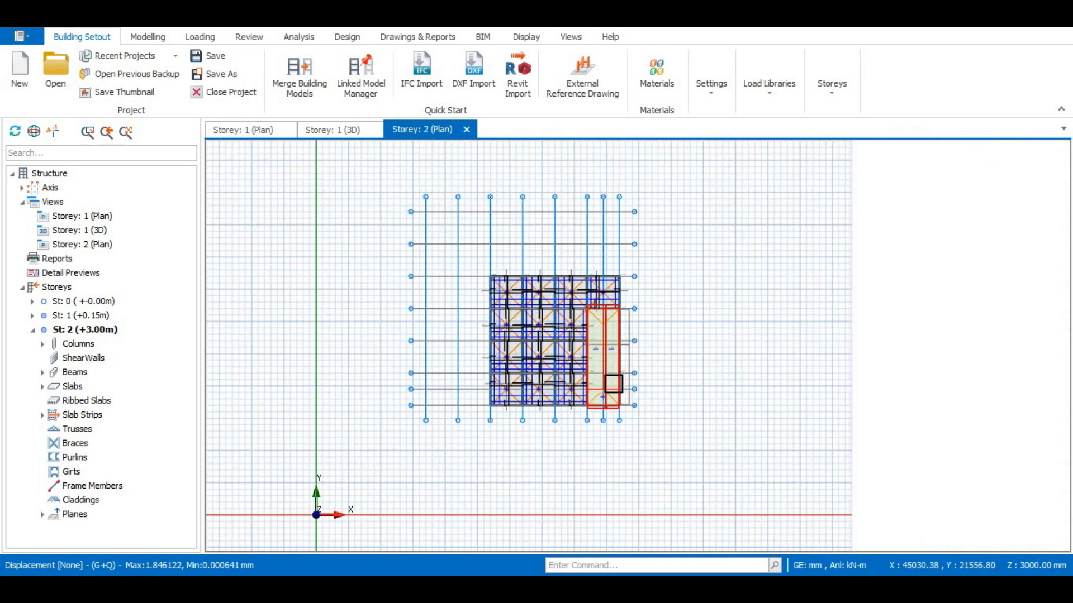
scroll(591, 335, up, 4)
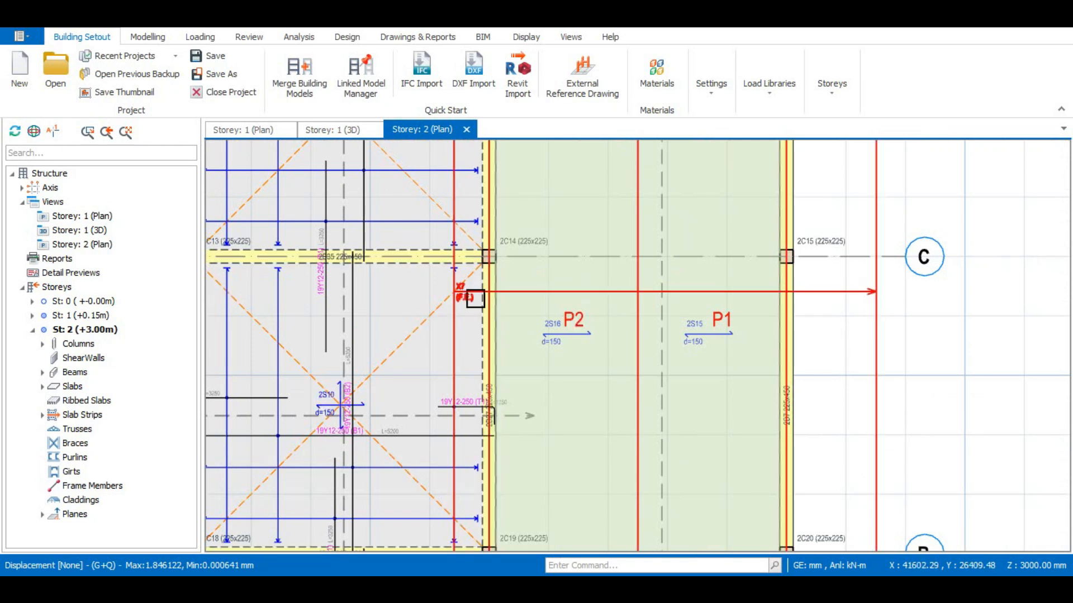
scroll(793, 297, down, 3)
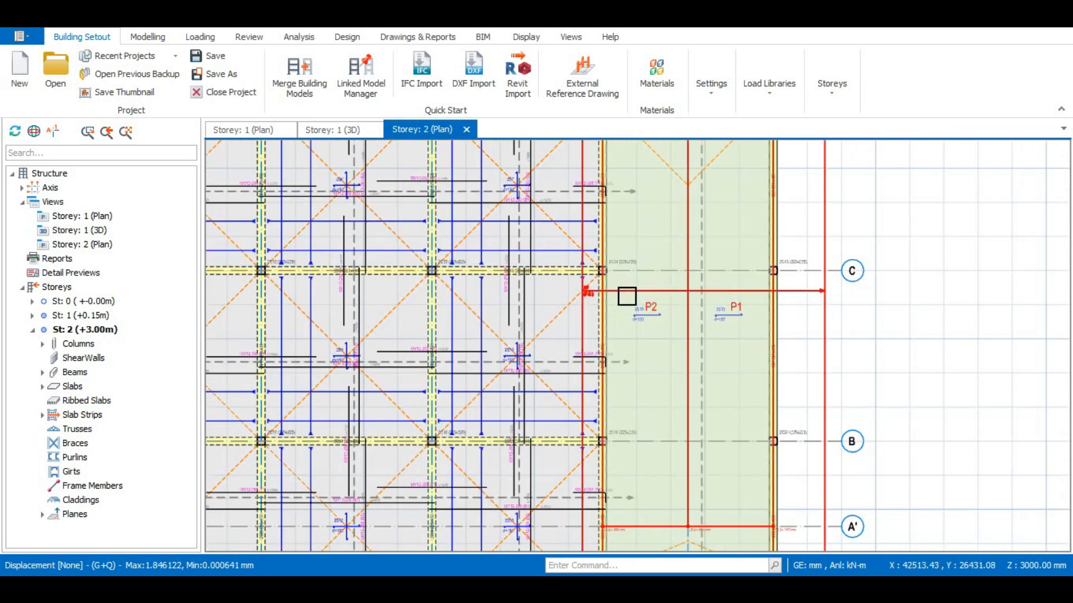
Open the FE floor chasedown analysis settings for all storeys
scroll(620, 296, down, 2)
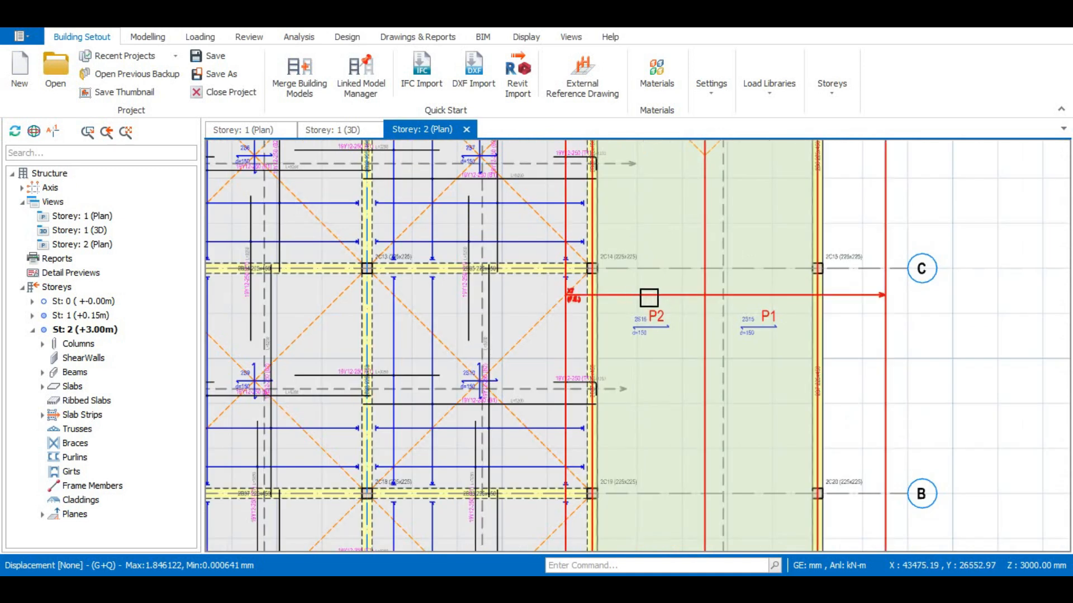
scroll(607, 297, down, 3)
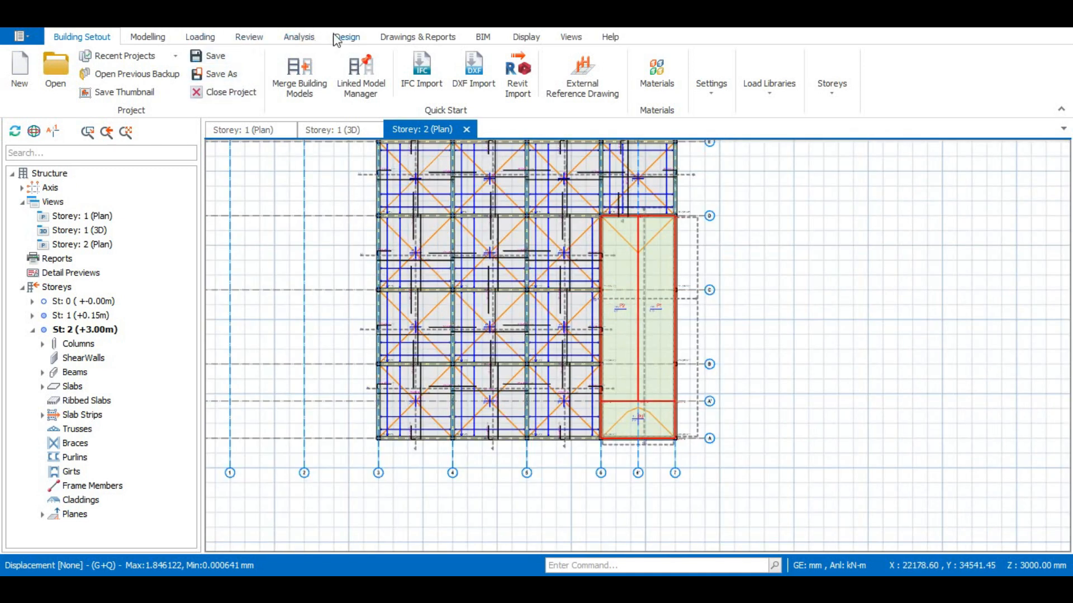
click(300, 39)
click(66, 72)
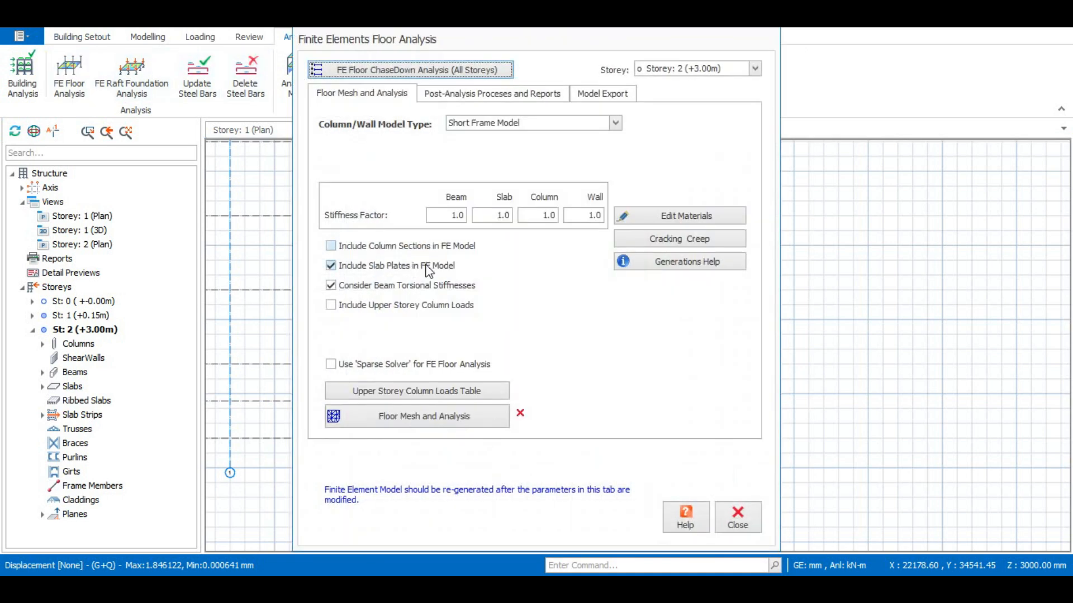
click(395, 70)
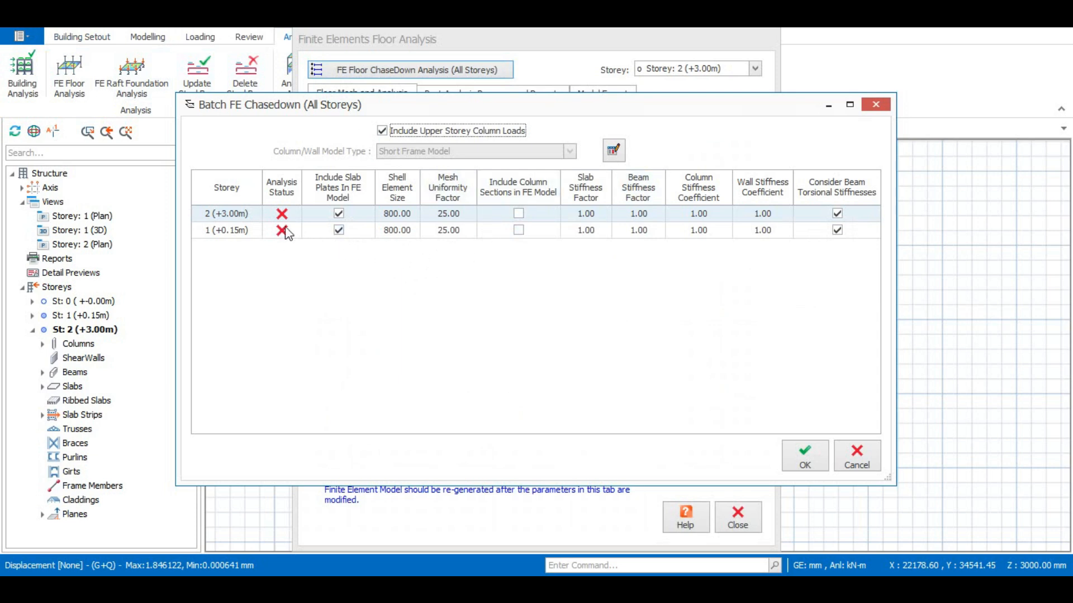
Set the slab stiffness factor to 0.25 for both storeys in the batch FE chasedown table
click(586, 212)
click(587, 216)
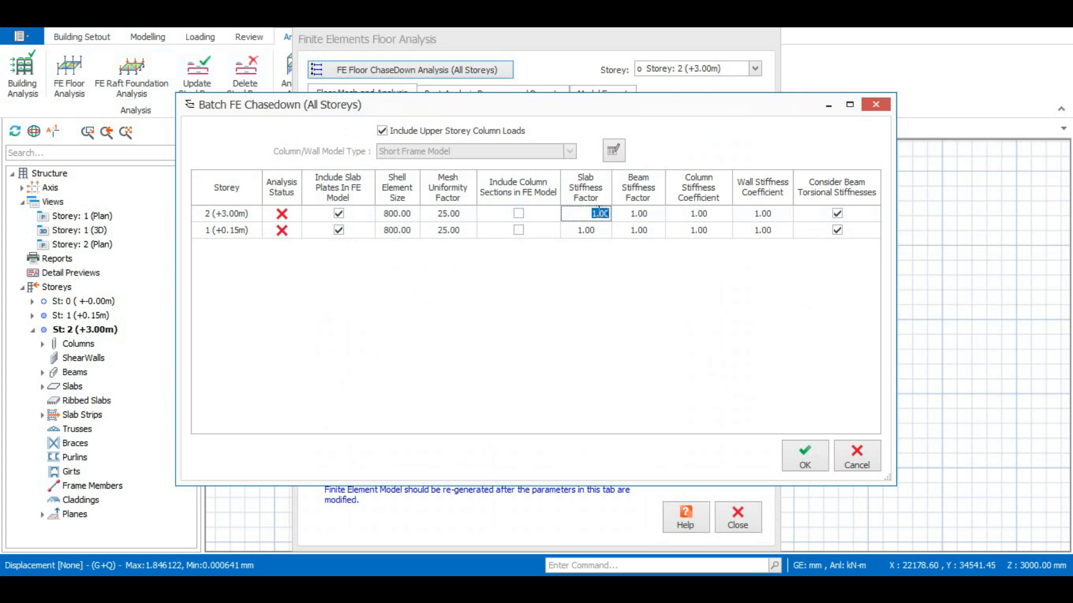
click(591, 200)
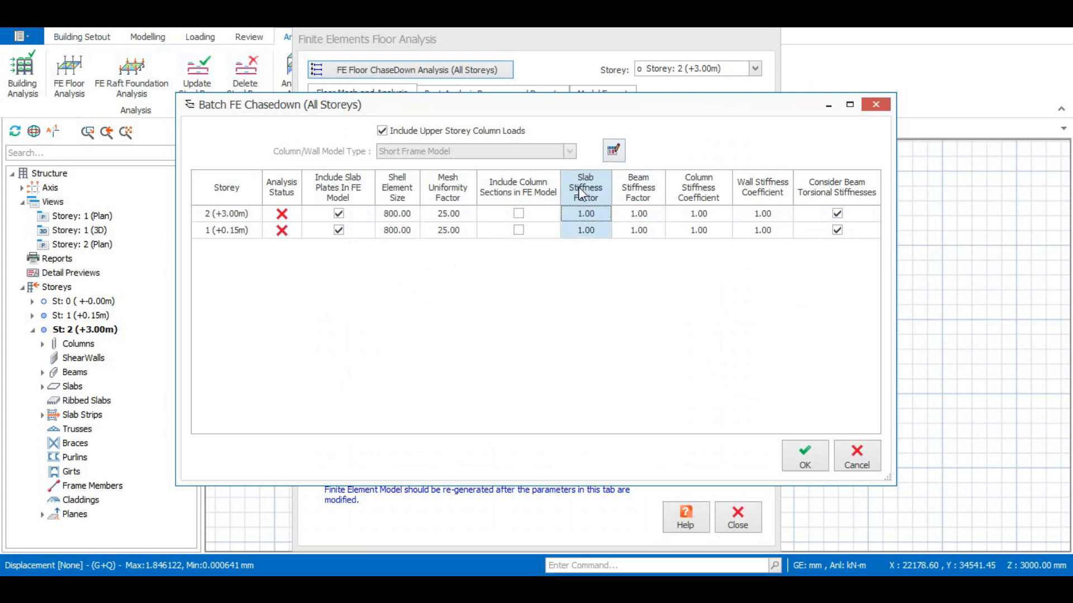
click(614, 160)
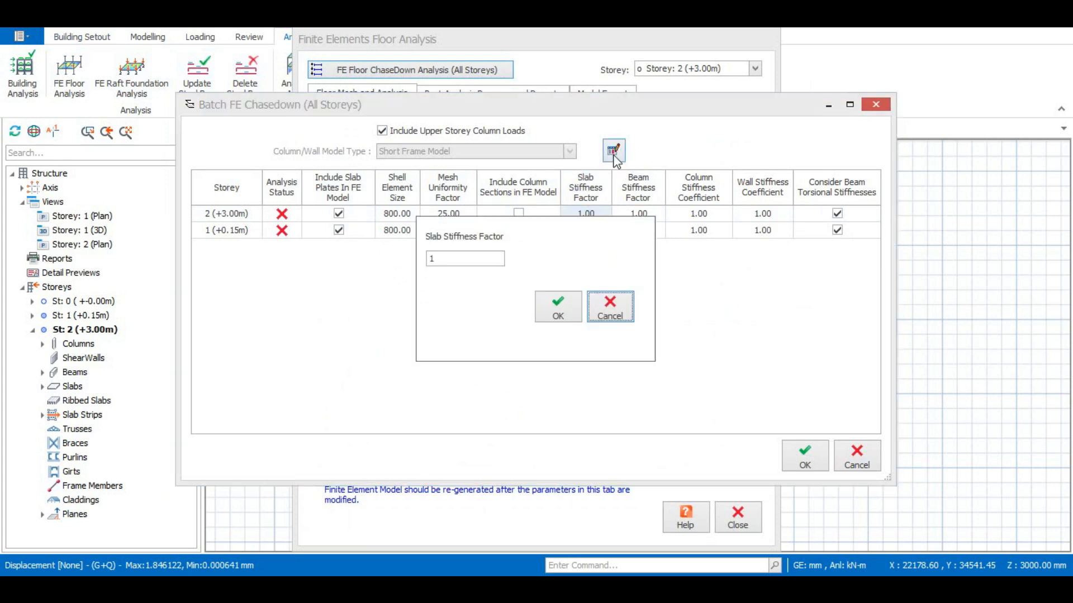
click(465, 258)
text(.25)
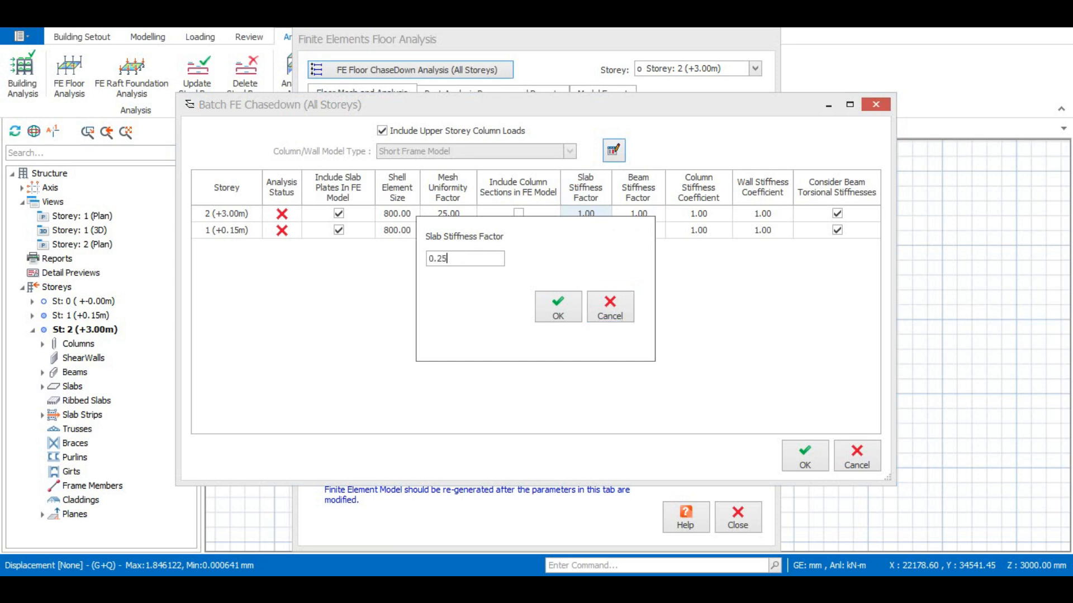
click(557, 308)
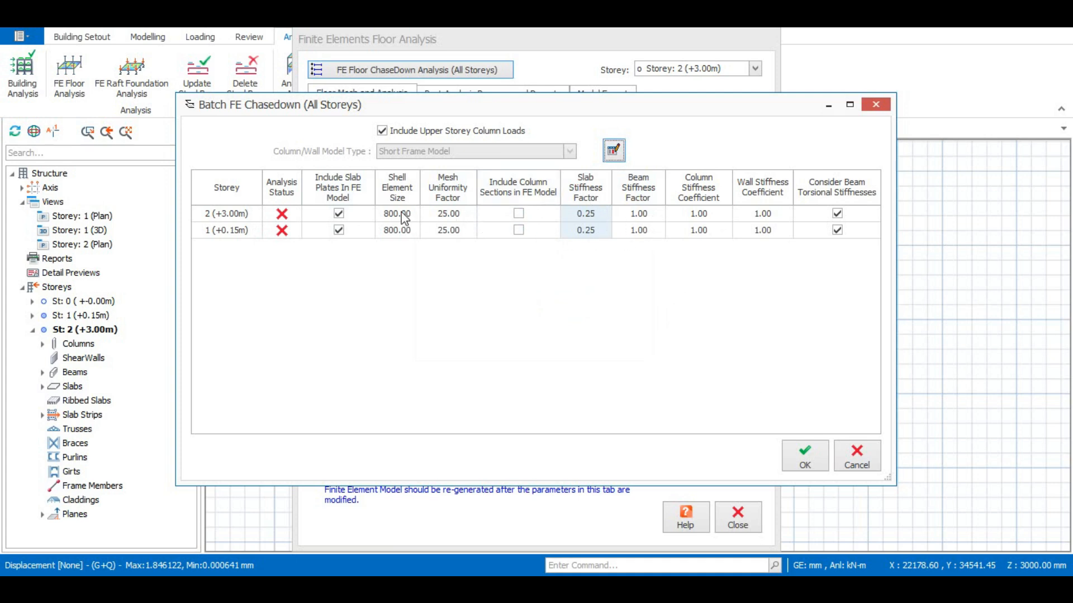
Run the FE floor chasedown analysis for storeys 2 and 1 and dismiss the completed results summary
click(805, 462)
click(614, 373)
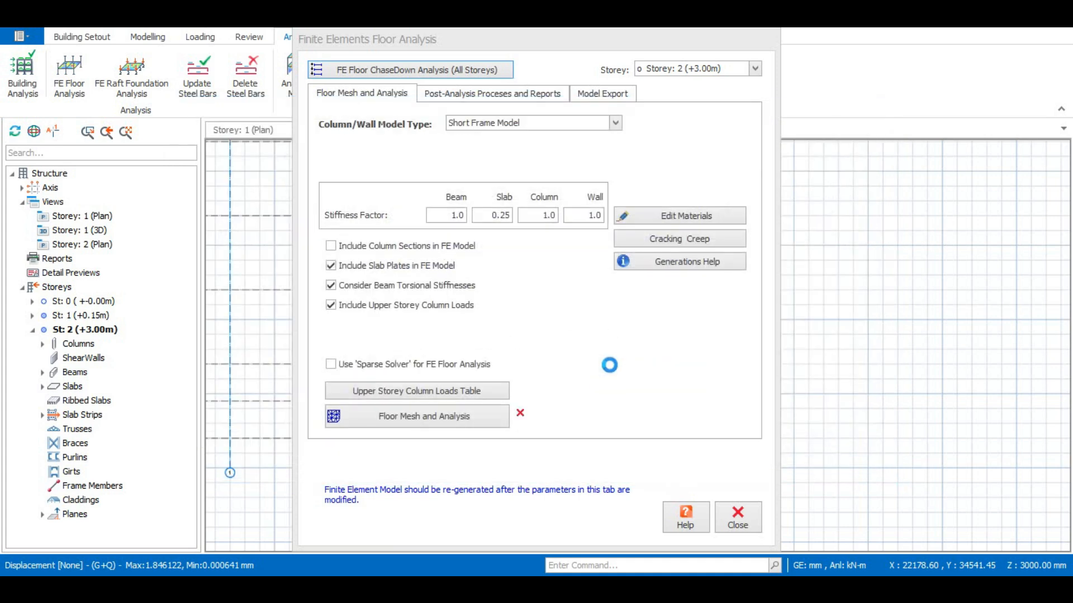
click(595, 378)
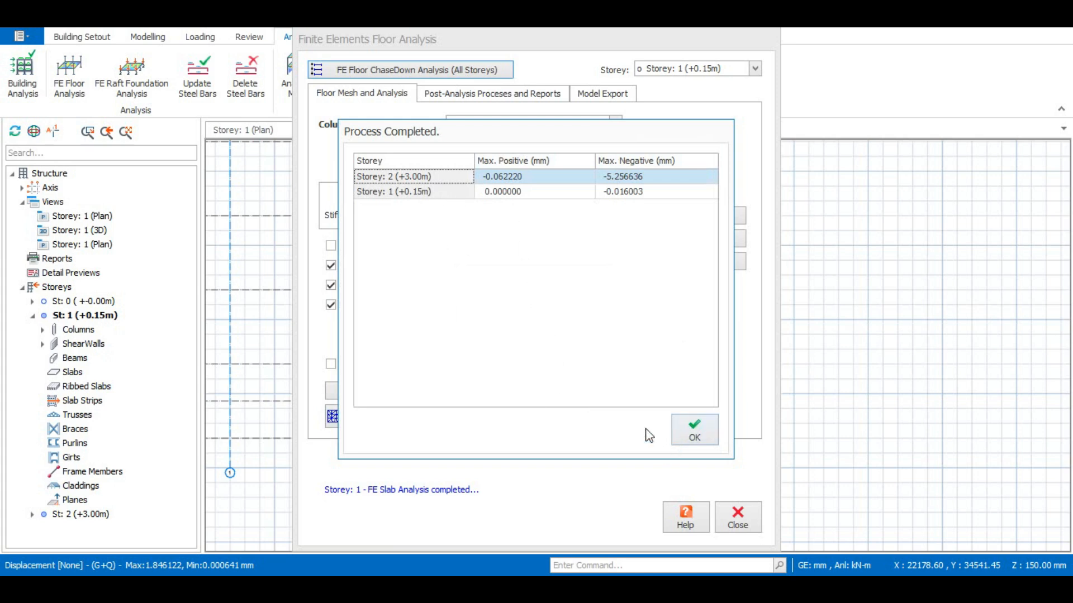
click(694, 429)
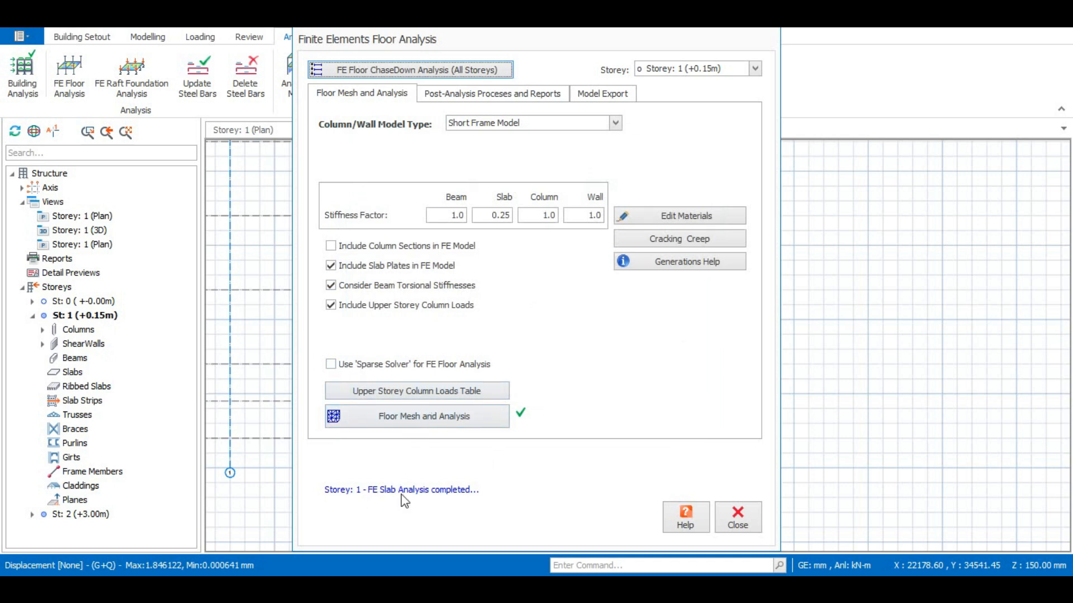
Regenerate the storey 1 FE floor model, replacing the existing one, and inspect the generated model in 3D
click(441, 419)
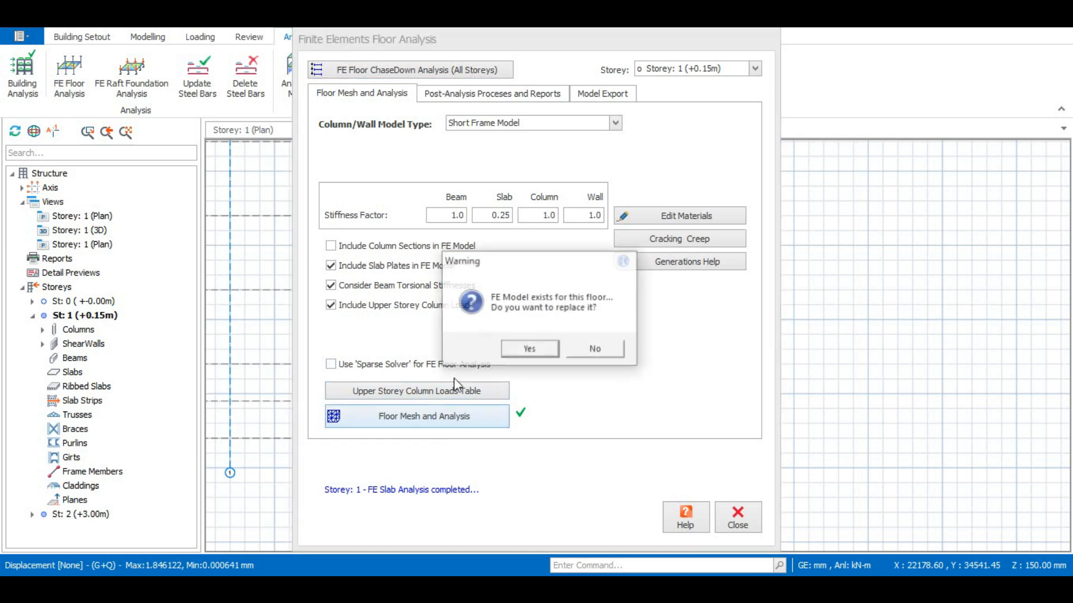
click(527, 349)
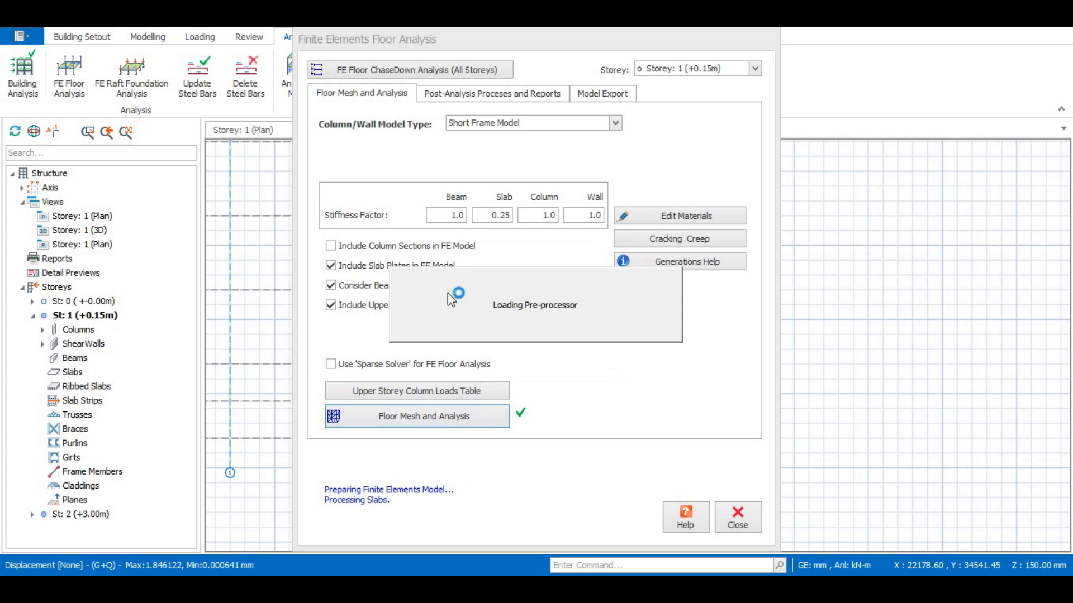
click(282, 73)
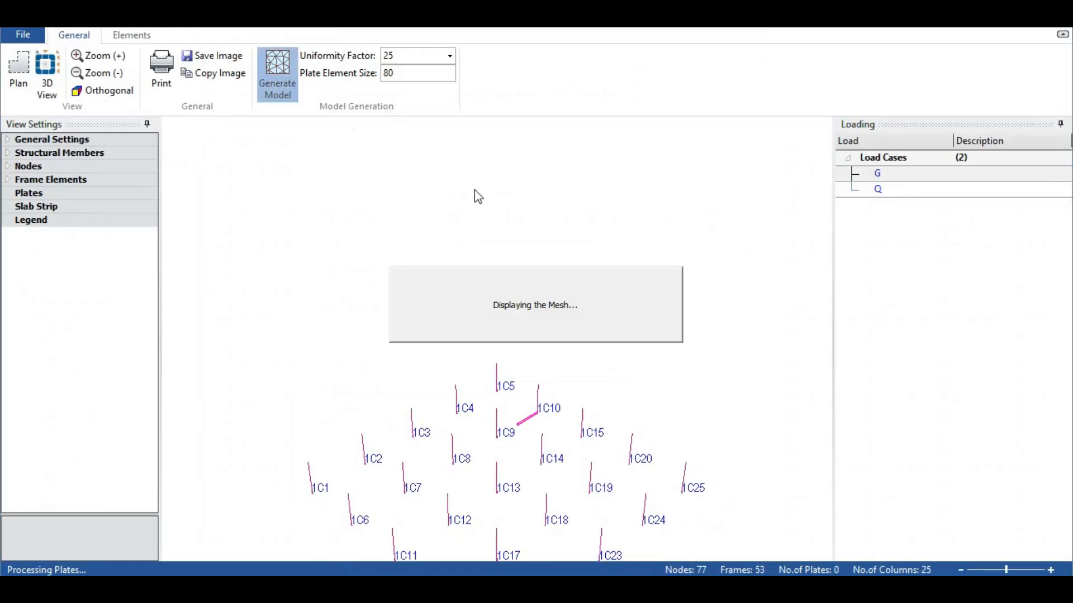
scroll(506, 283, down, 3)
scroll(506, 296, up, 3)
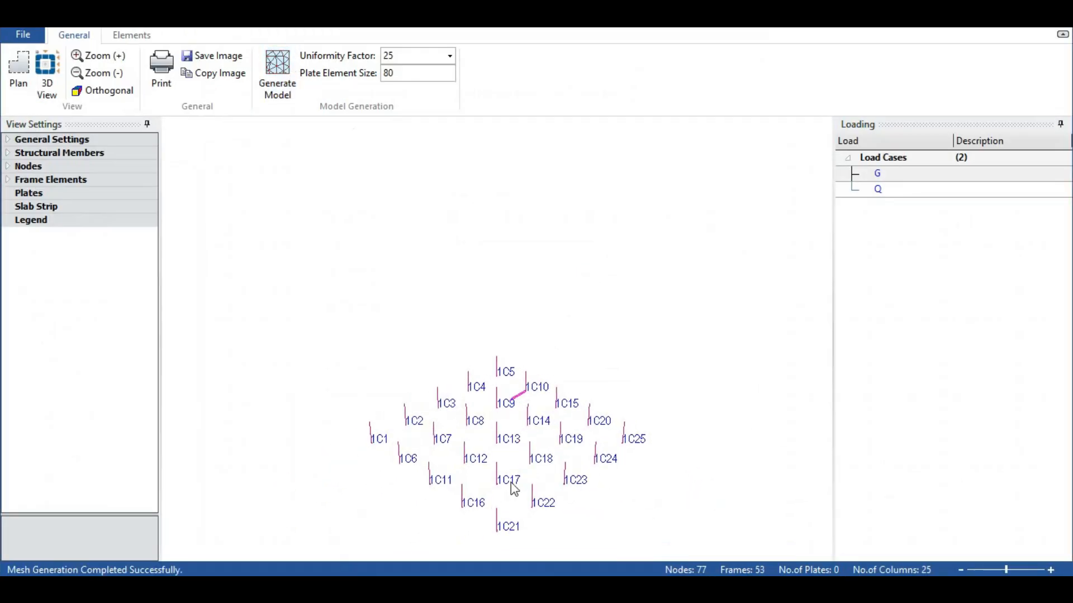
scroll(517, 400, down, 1)
middle_drag(483, 441, 493, 284)
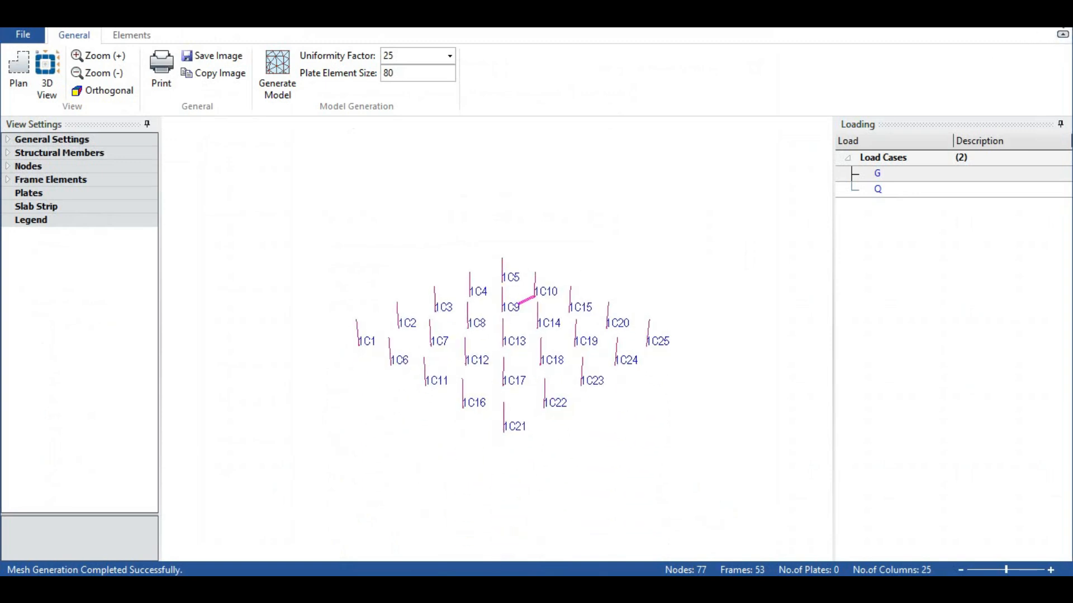
click(1062, 31)
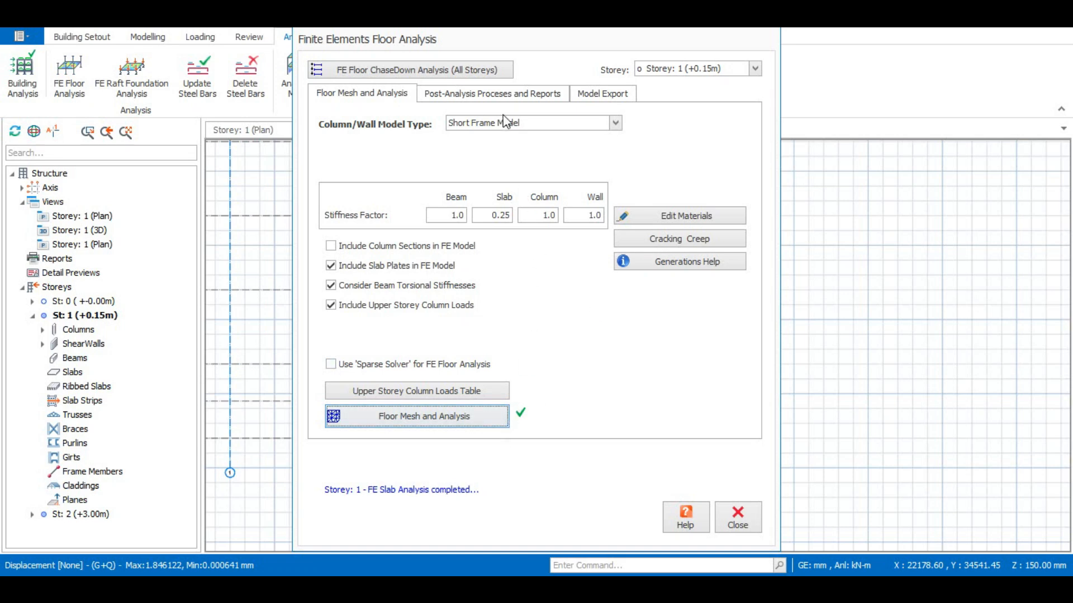
Open the analysis post-processing results for storey 1 and look through the available displacement, moment and steel area effects
click(492, 94)
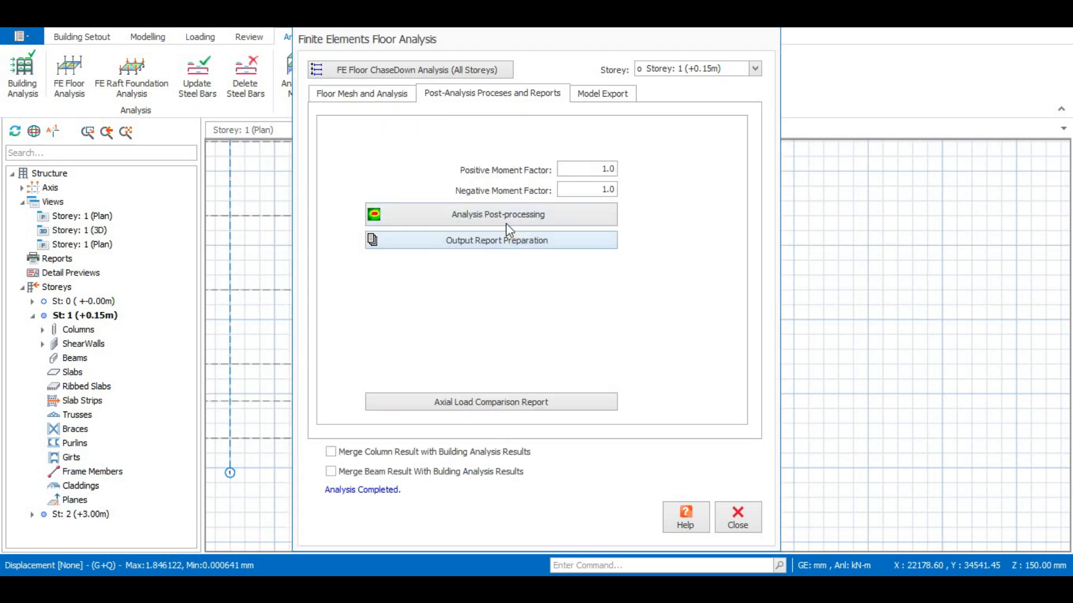
click(507, 218)
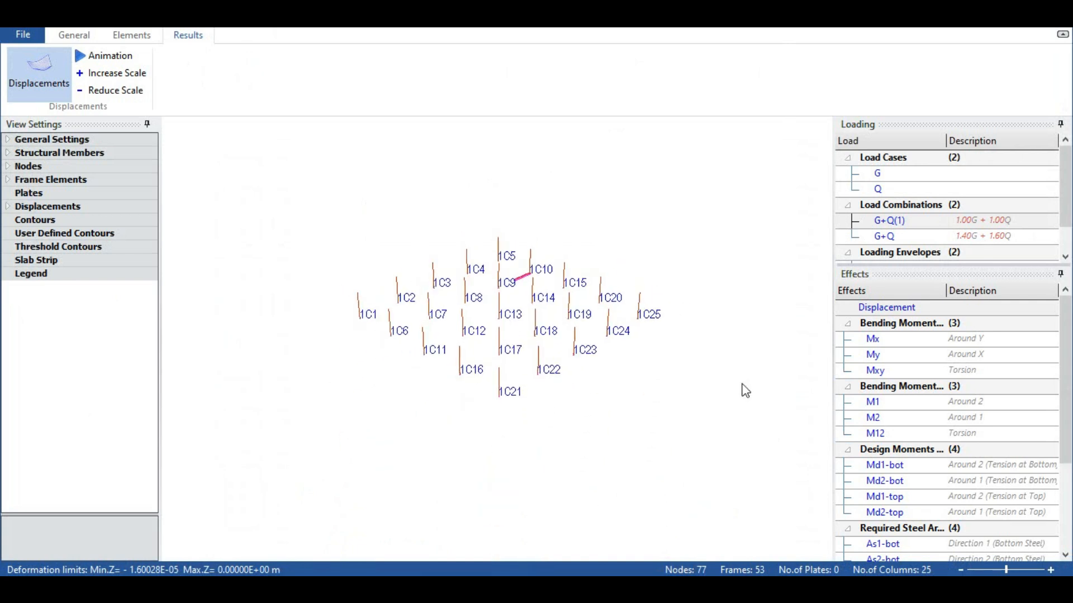
scroll(1068, 489, down, 3)
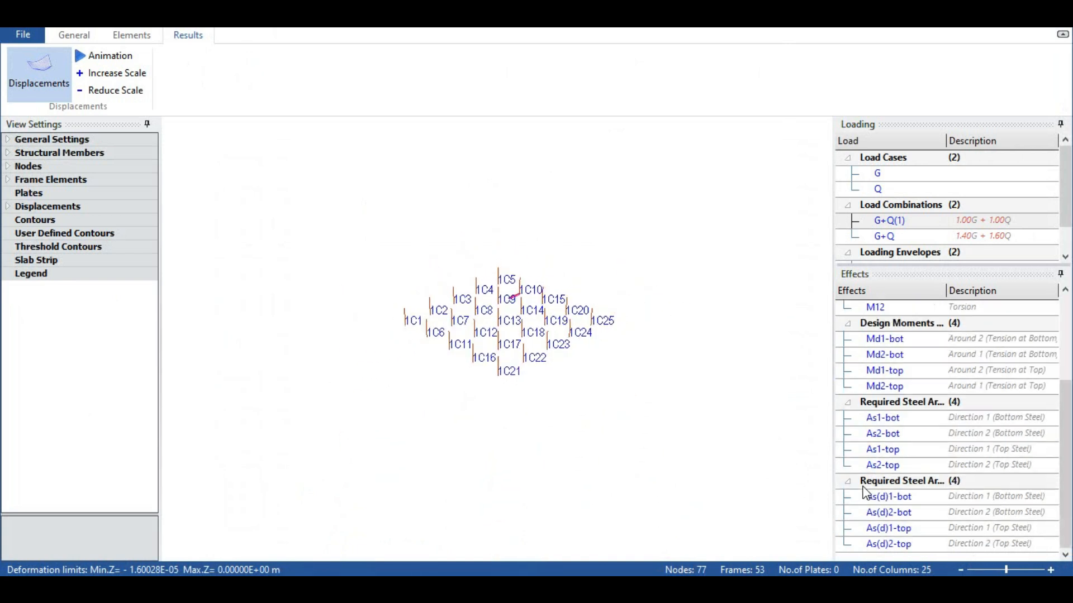
scroll(473, 358, up, 6)
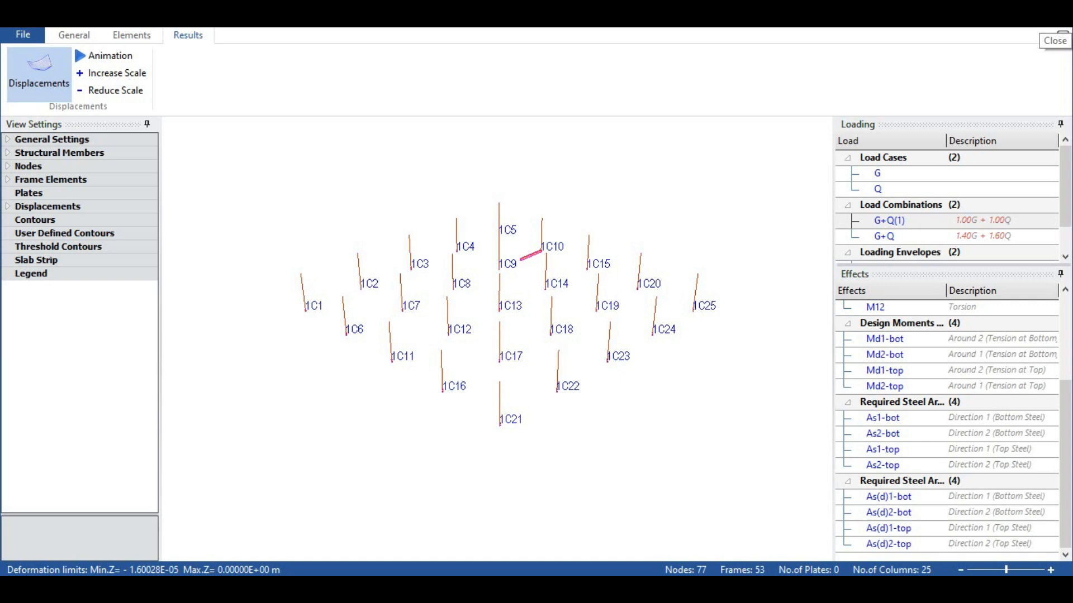
Transfer the slab strip FE results for storey 1 with plate torsion effects (Wood and Armer) considered, and finish the floor analysis
click(1061, 35)
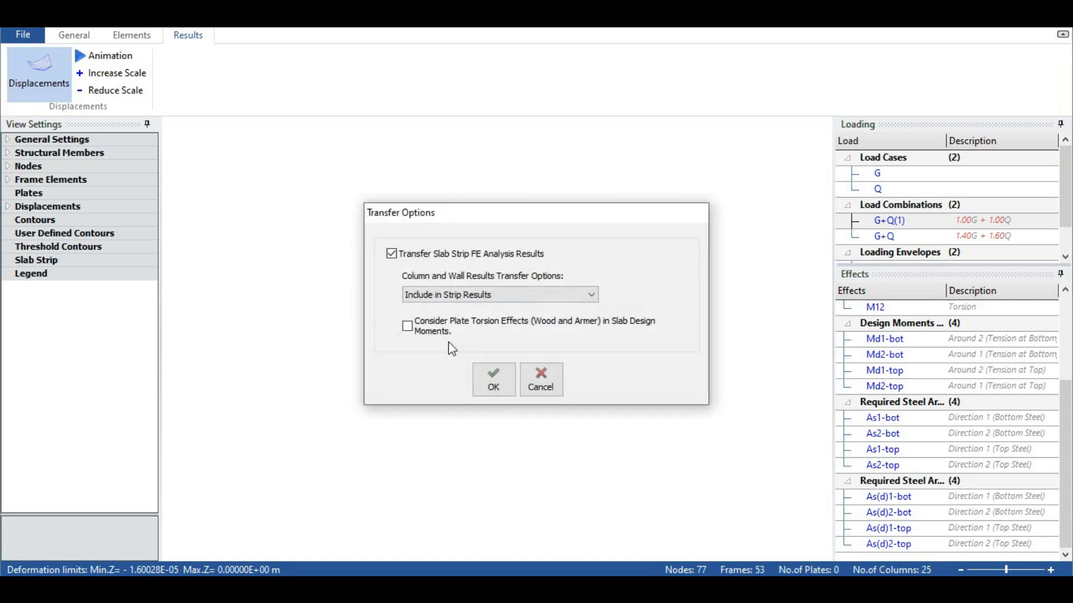
click(407, 327)
click(494, 385)
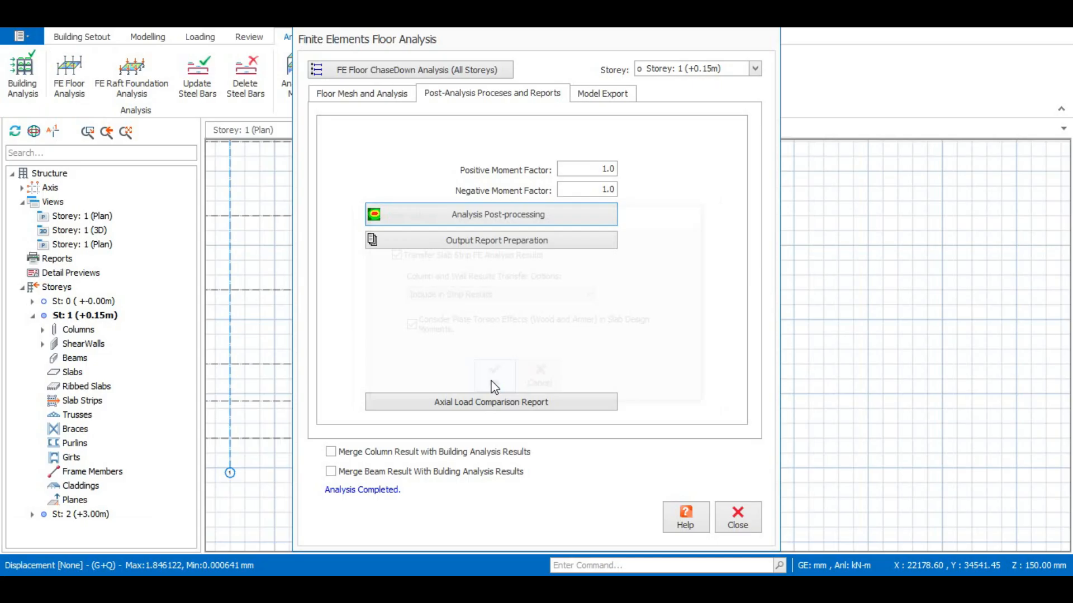
click(738, 522)
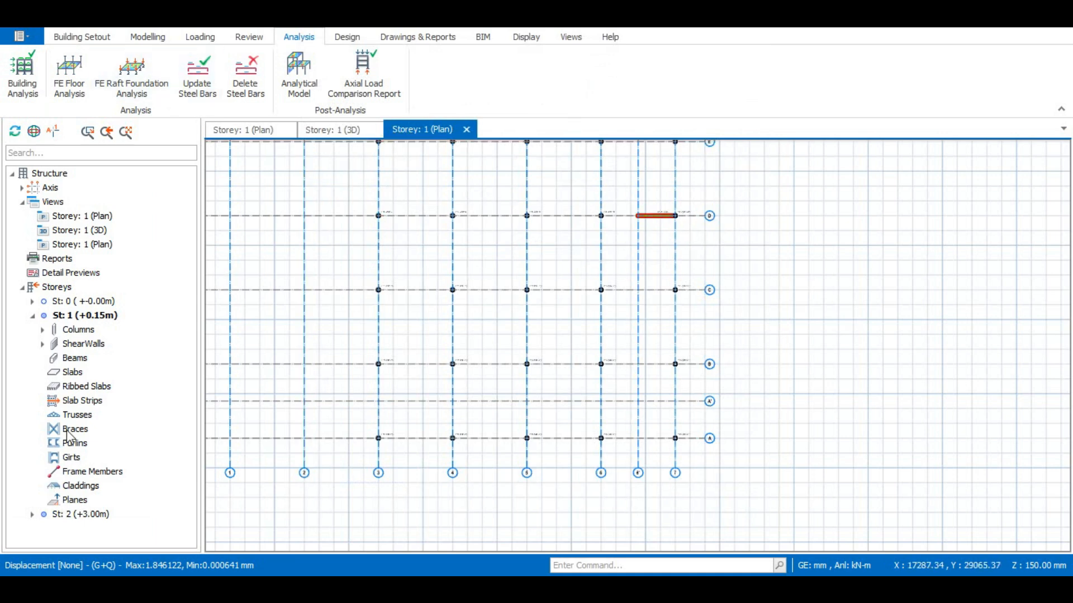
Switch from storey 1 to the storey 2 plan at ramp slabs 2S16 and 2S15
click(78, 402)
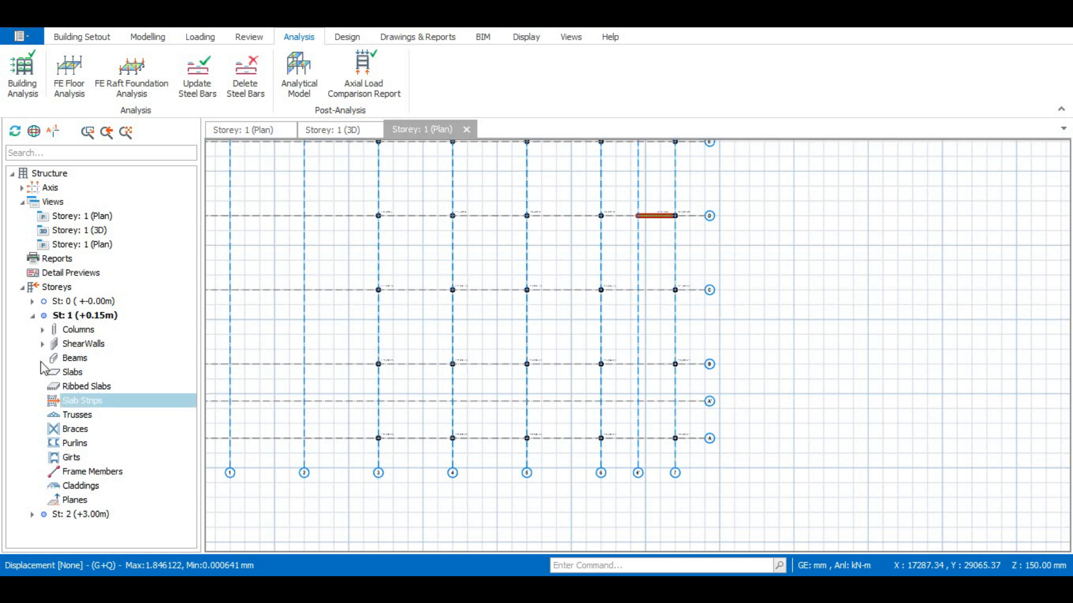
double_click(68, 514)
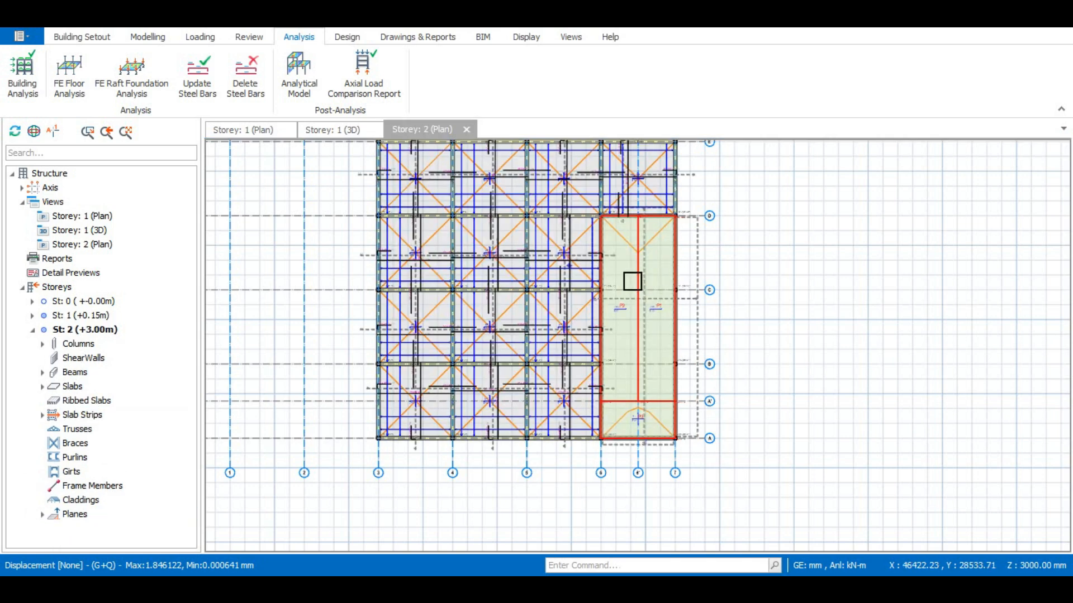
scroll(638, 301, up, 5)
scroll(639, 301, up, 3)
scroll(562, 285, down, 3)
Check the general properties of F.E. slab strip X7 crossing the ramp slabs and close them
click(536, 314)
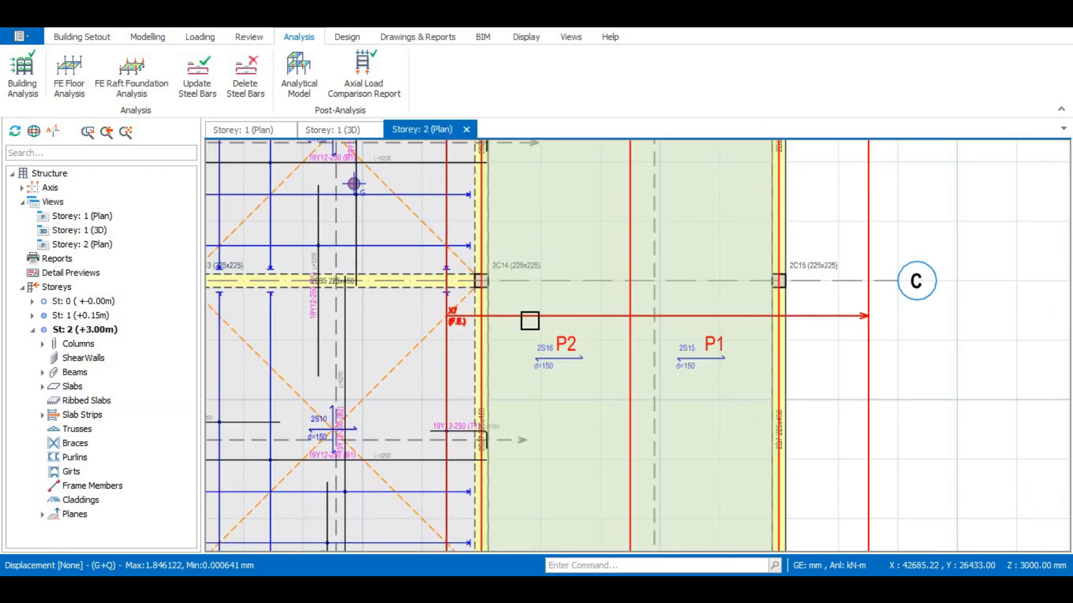
right_click(848, 324)
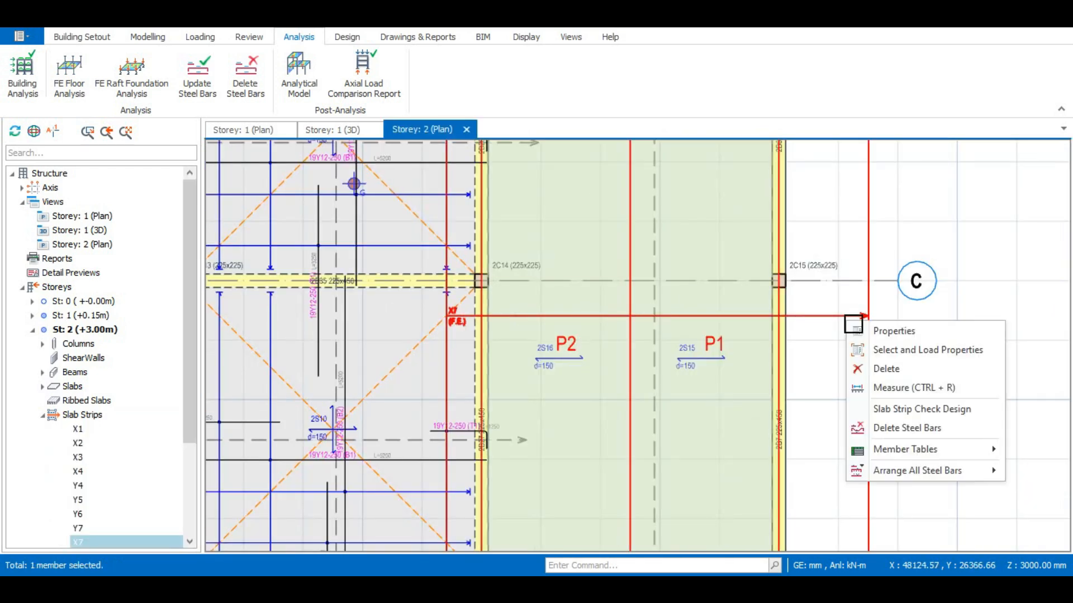
click(894, 331)
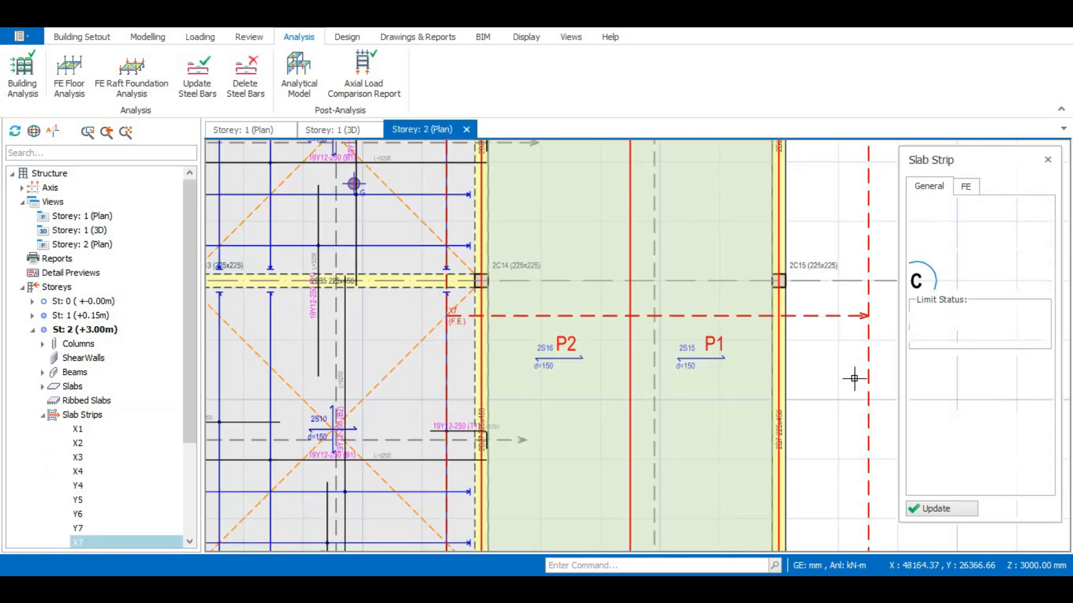
click(942, 508)
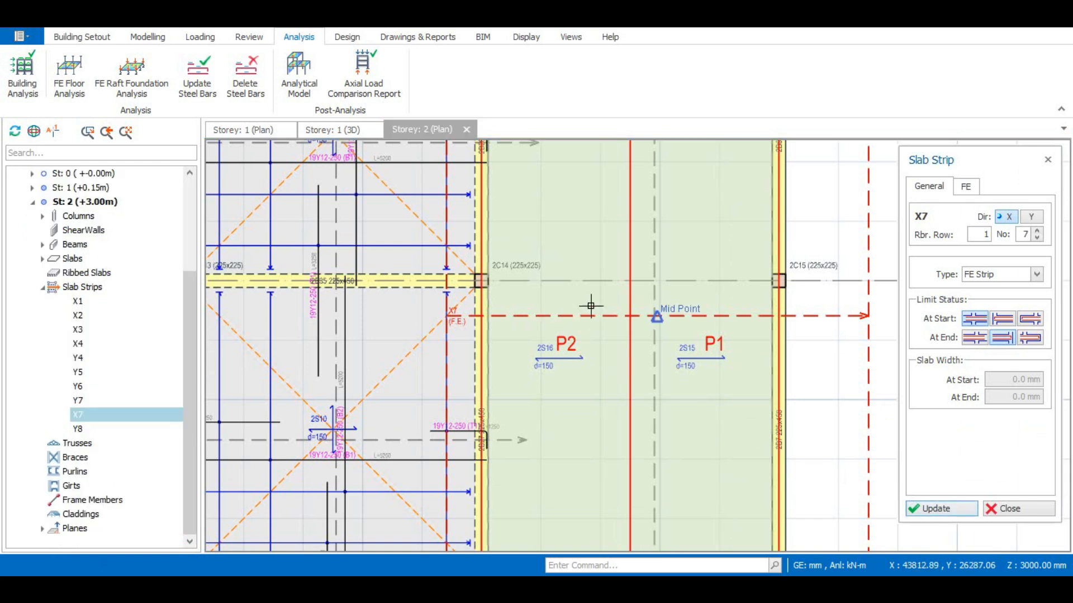
click(1048, 160)
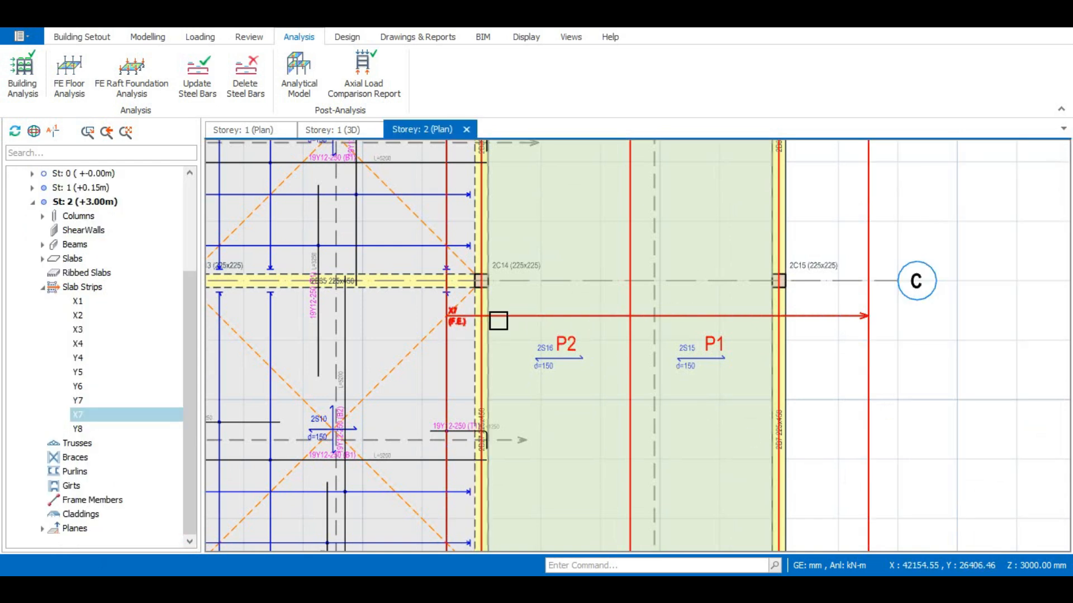
Start the FE floor mesh and analysis for storey 2, modelling the raised members in the floor plane and replacing the existing FE model
scroll(496, 317, up, 1)
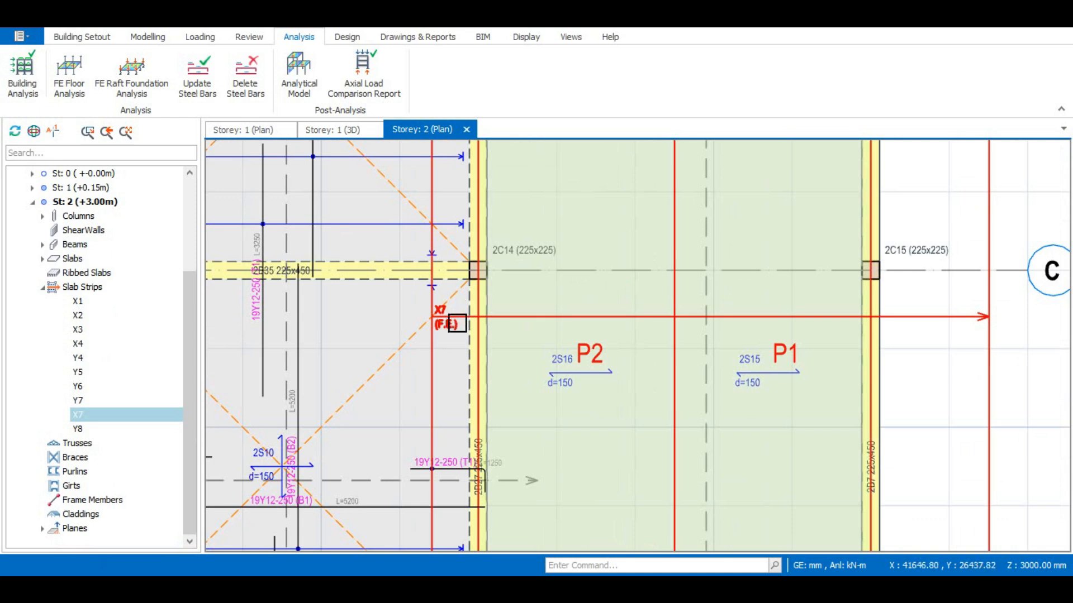
scroll(462, 326, down, 2)
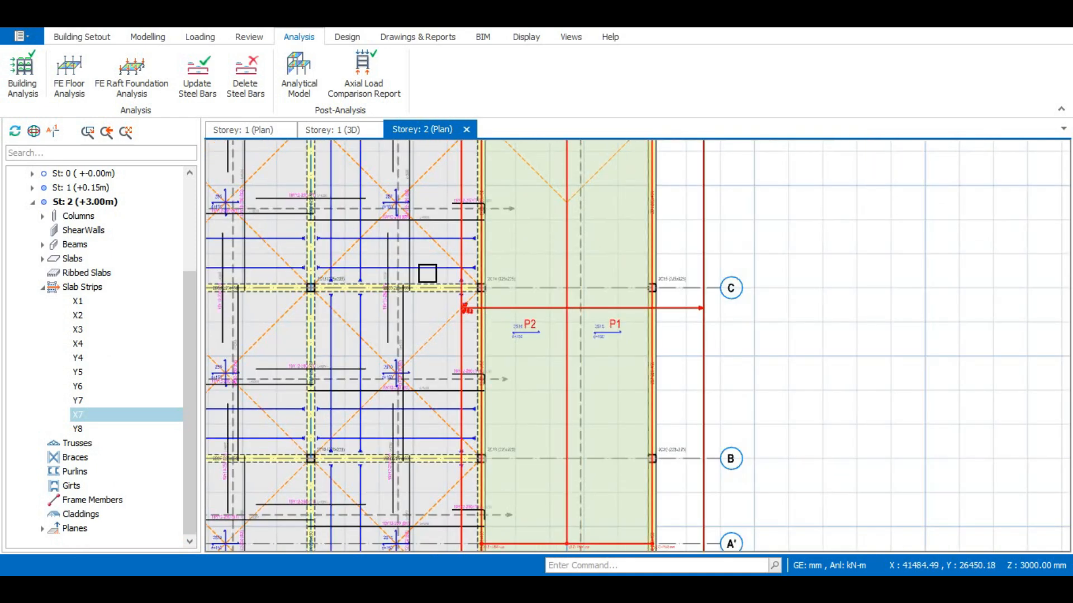
click(69, 79)
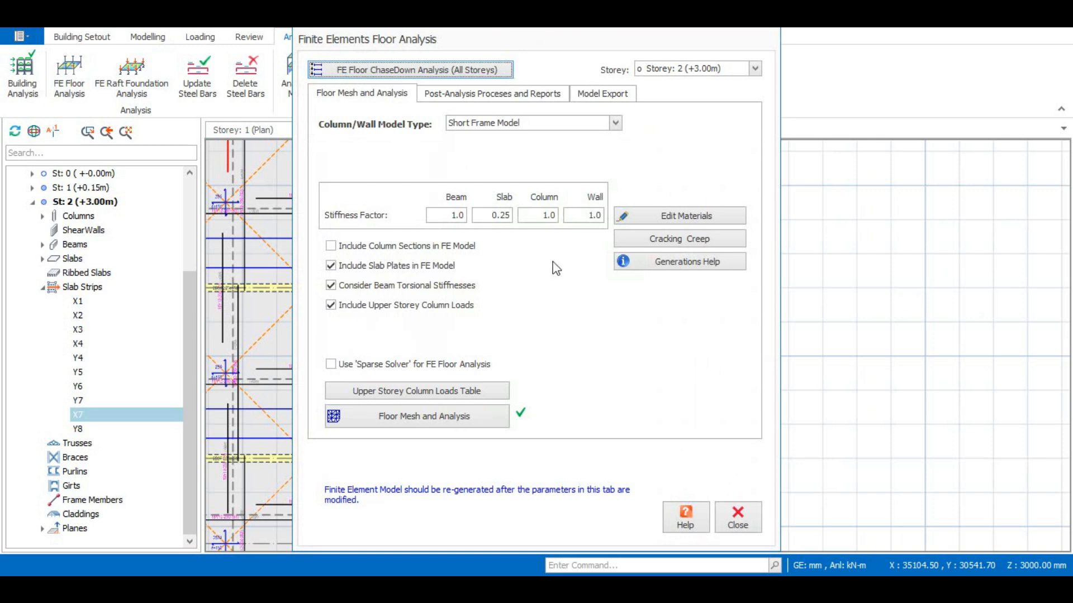
click(435, 425)
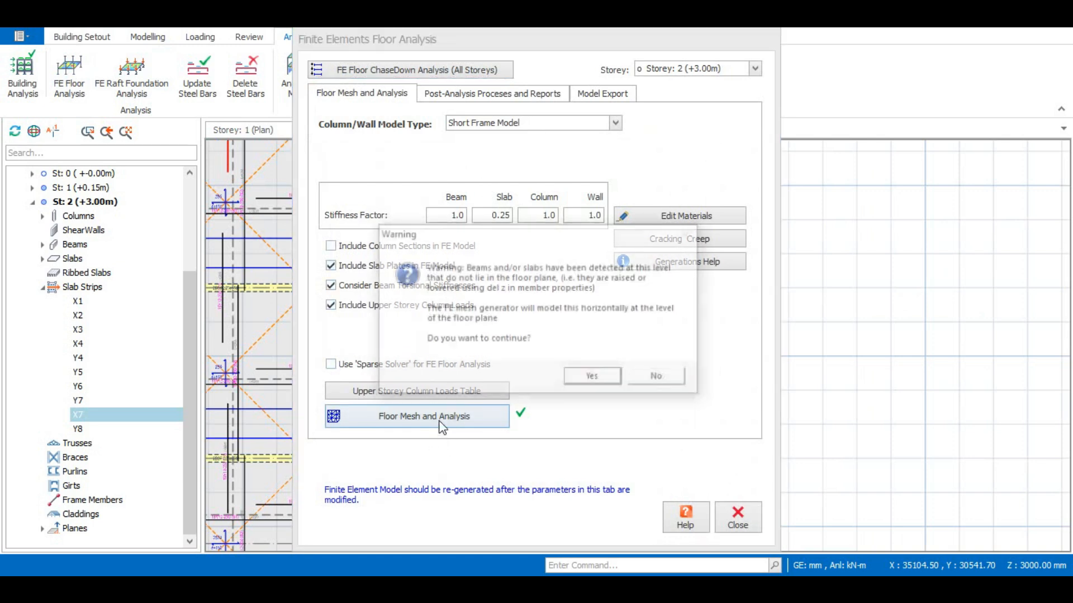
click(583, 381)
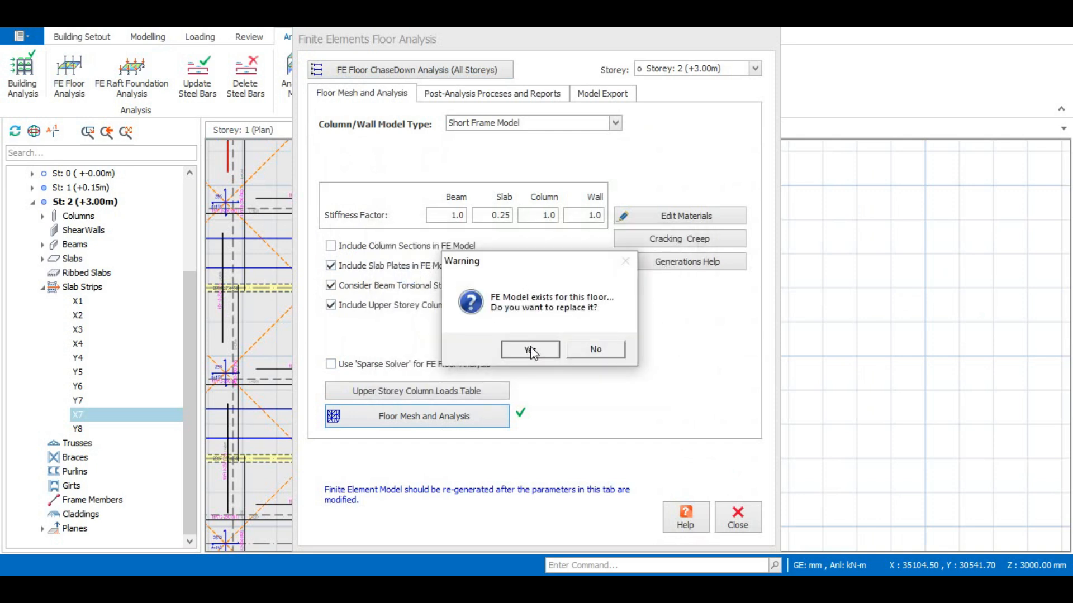
click(533, 348)
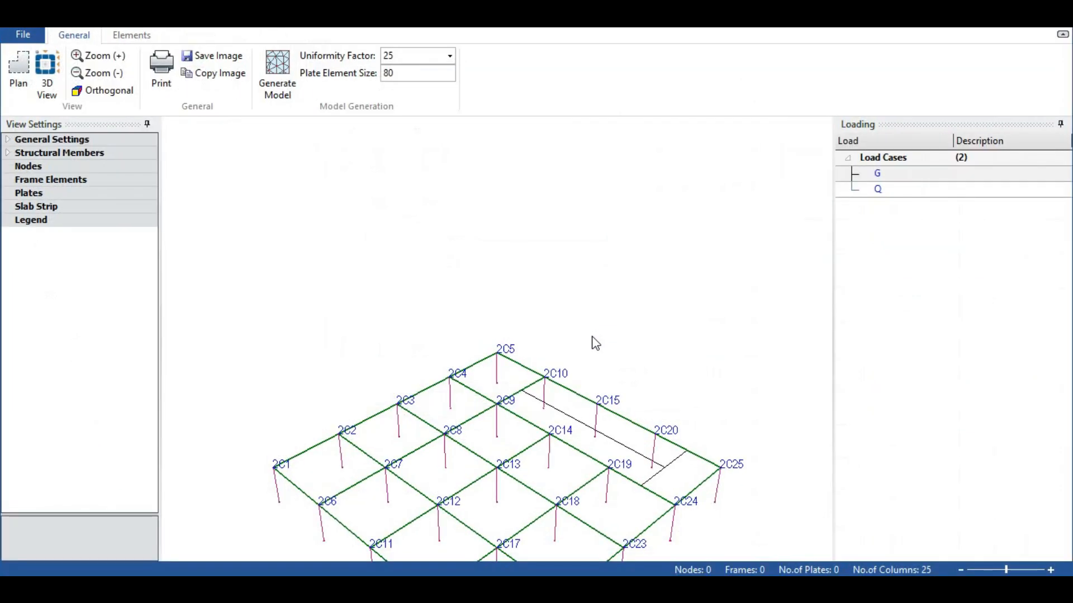
Generate the storey 2 finite element mesh with uniformity factor 25 and plate element size 80
scroll(454, 273, down, 2)
scroll(511, 447, up, 4)
scroll(530, 252, down, 3)
middle_drag(481, 466, 481, 367)
drag(484, 375, 619, 310)
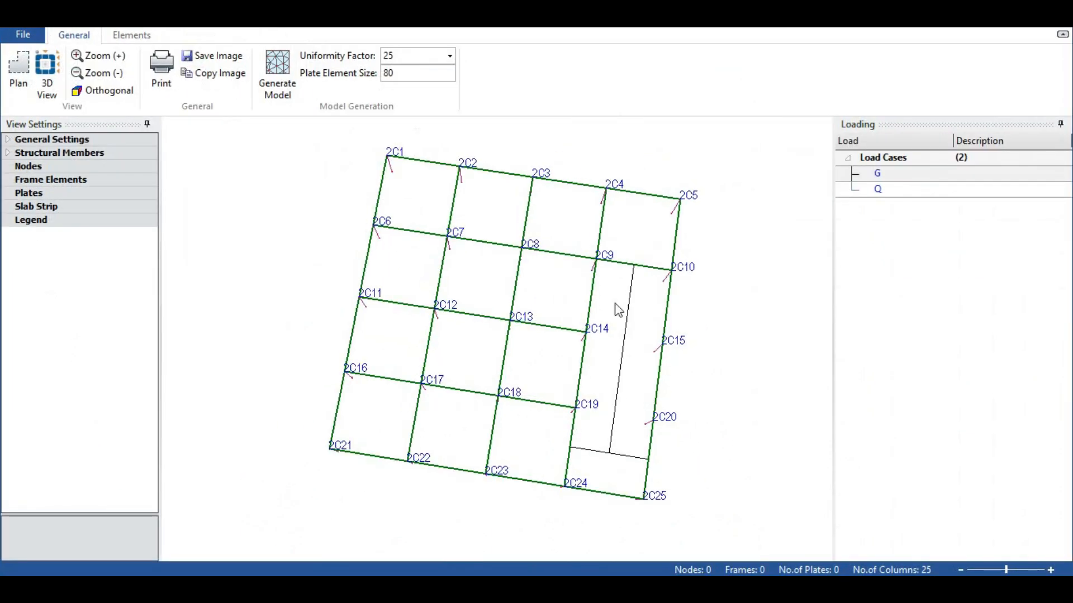
drag(608, 409, 613, 319)
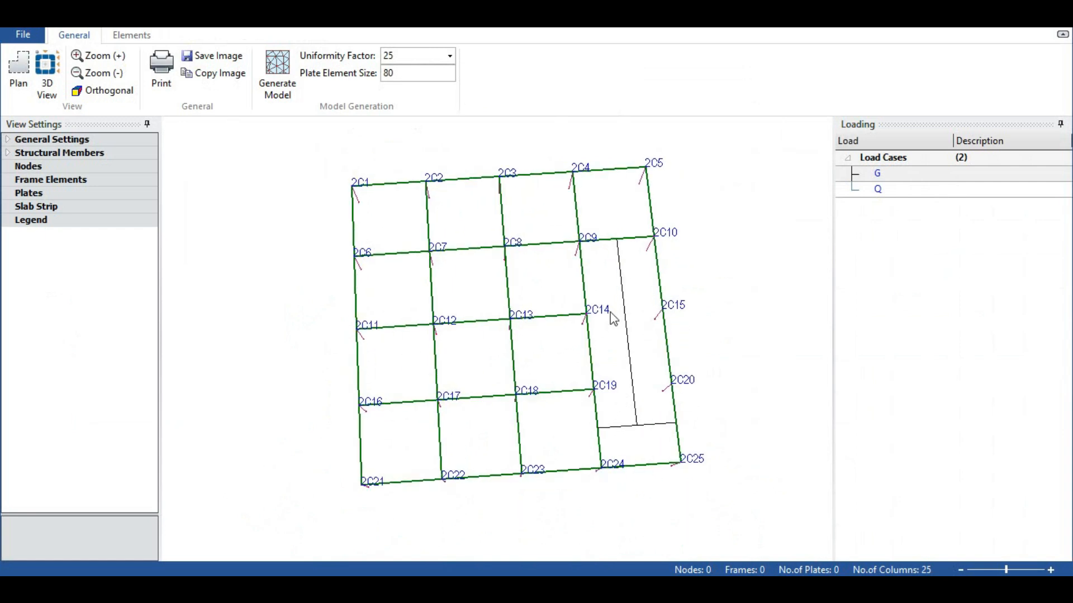
click(278, 76)
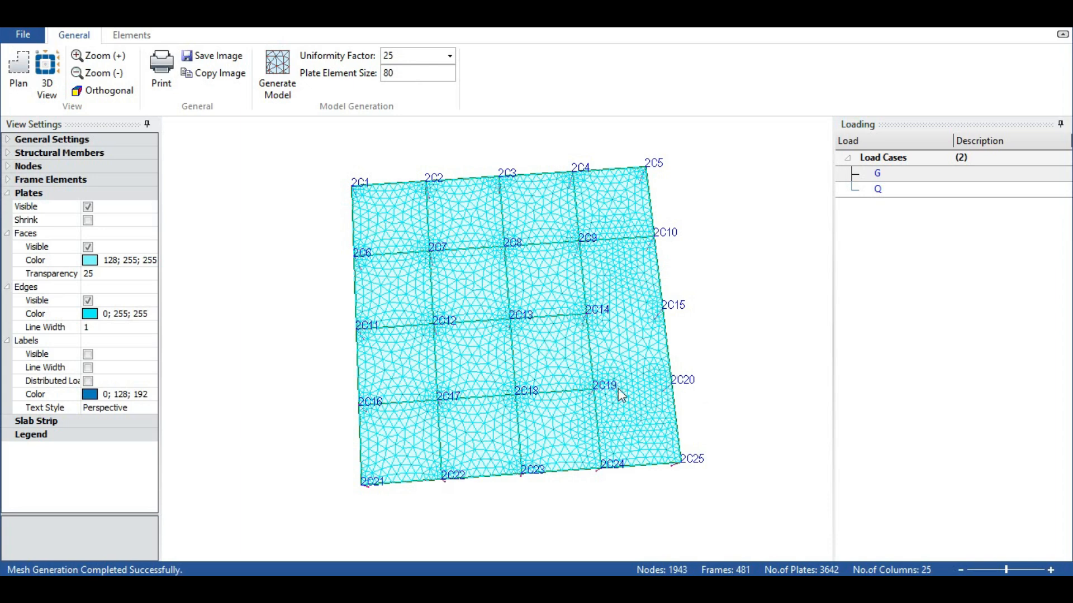
Inspect the generated plate mesh from several angles and exit the mesh generator to run the storey 2 slab analysis
drag(572, 387, 592, 352)
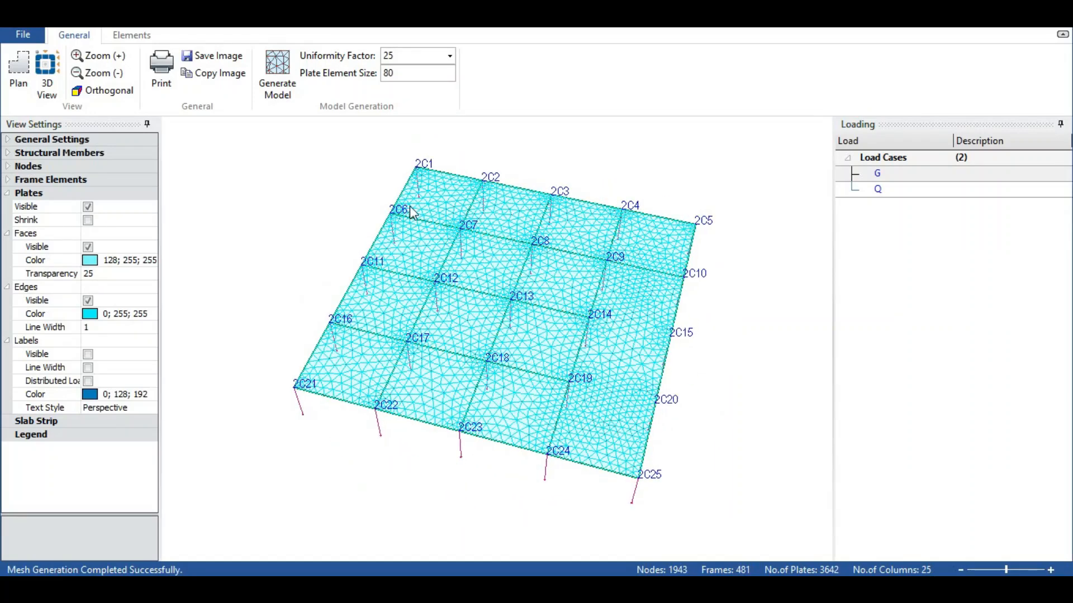
drag(391, 313, 523, 323)
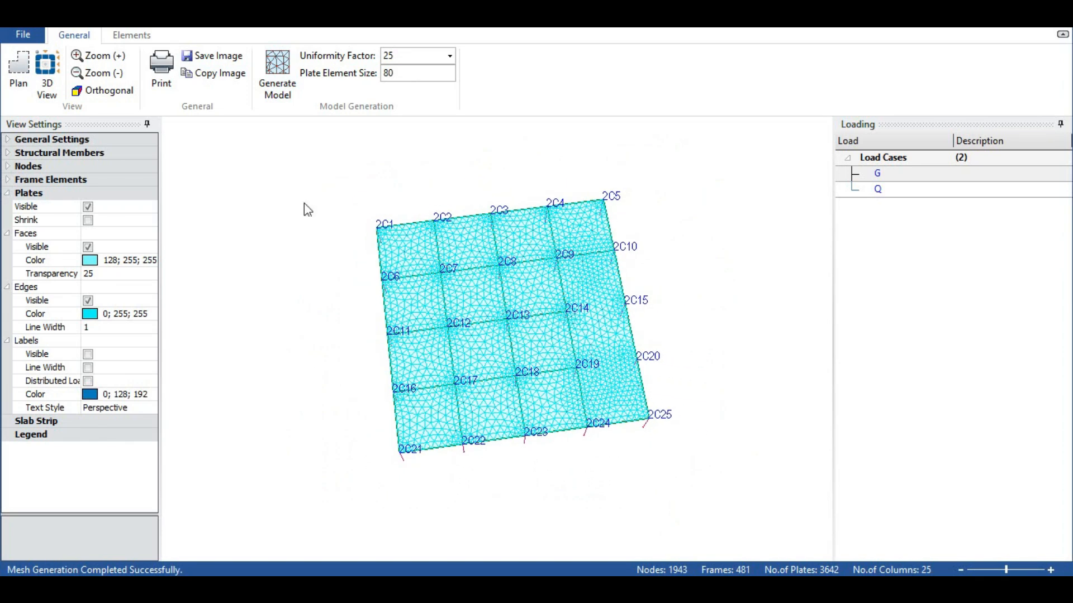
click(1065, 28)
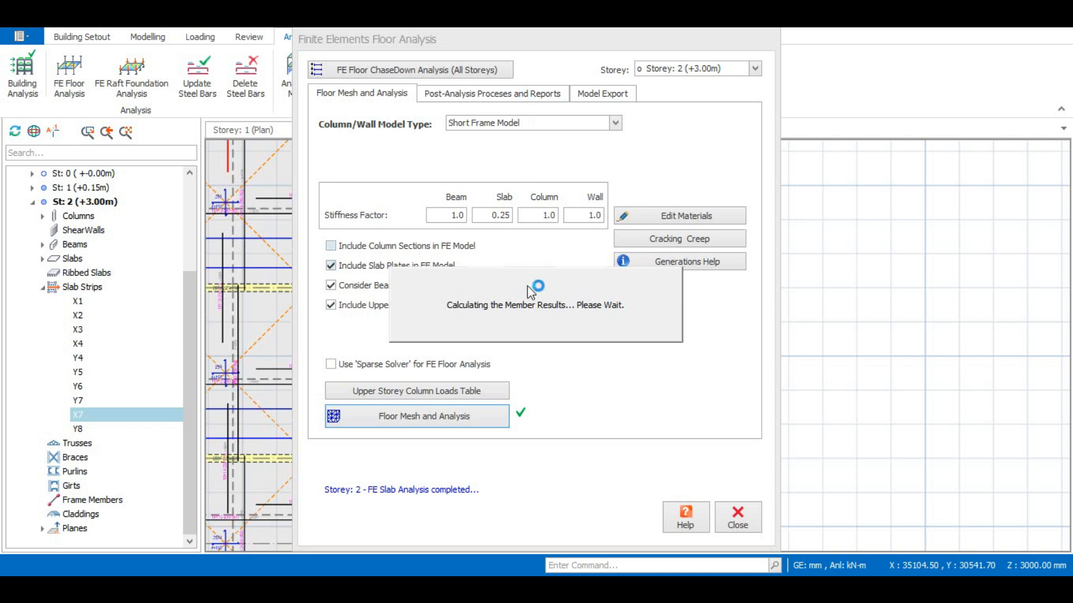
Open the analysis post-processing for storey 2 and examine the displaced floor model with slab strips X7 and Y8
click(520, 211)
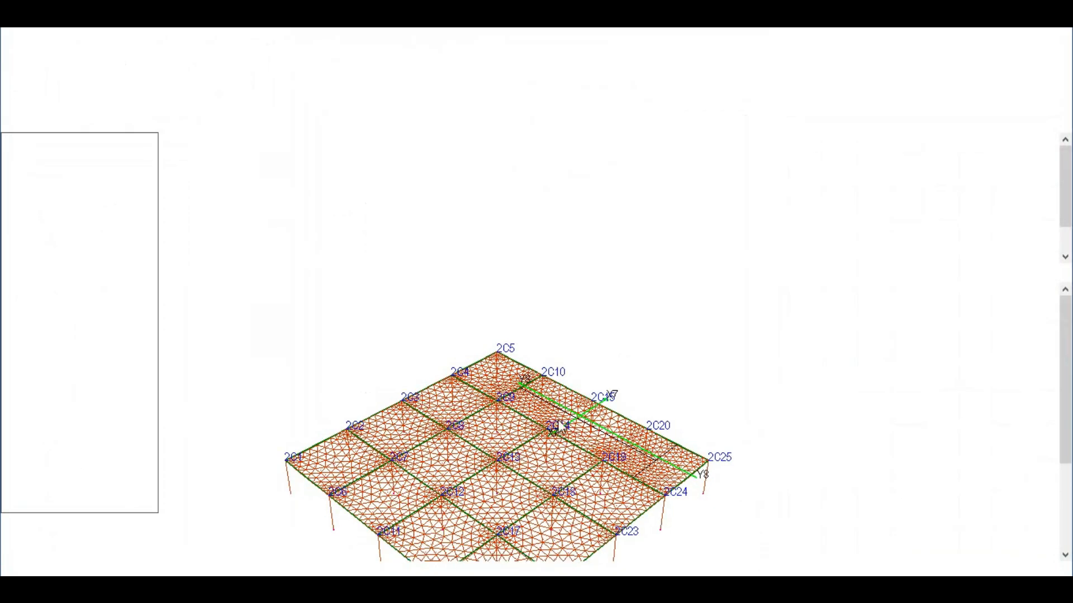
scroll(601, 442, up, 1)
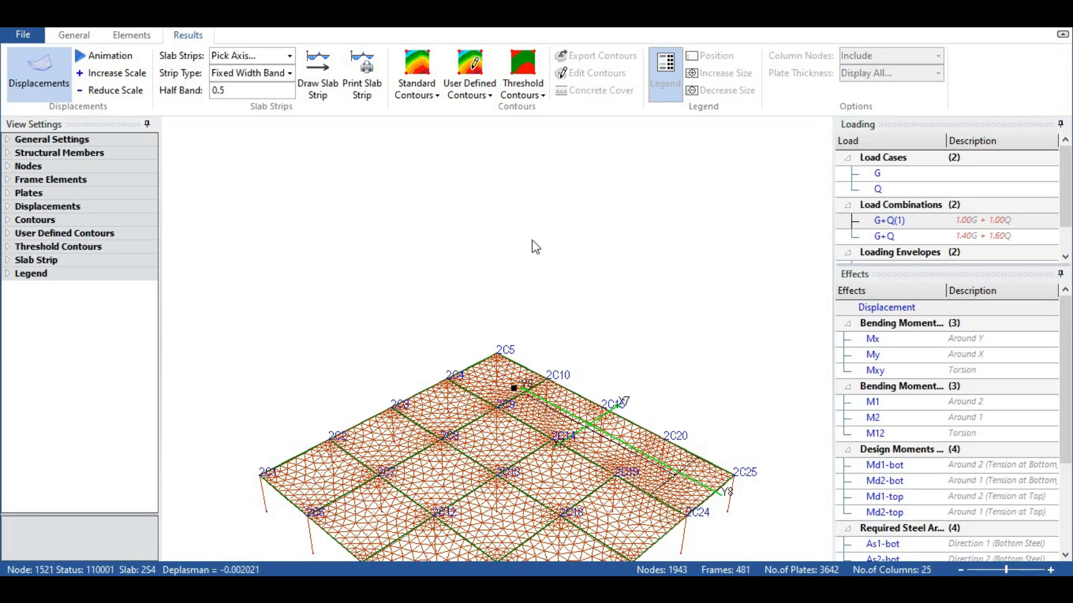
scroll(481, 328, down, 1)
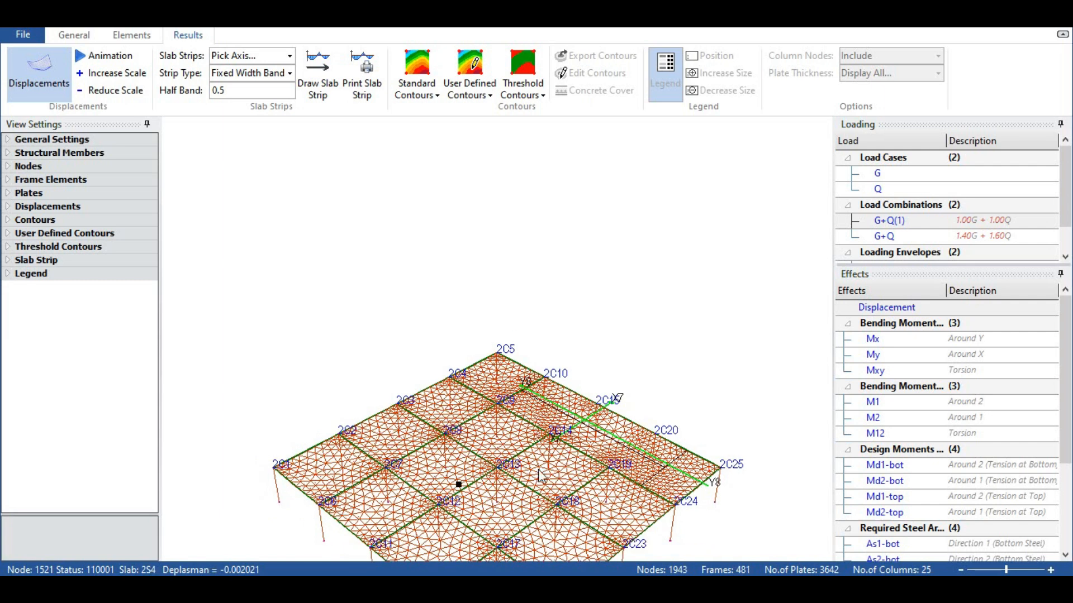
scroll(540, 476, down, 2)
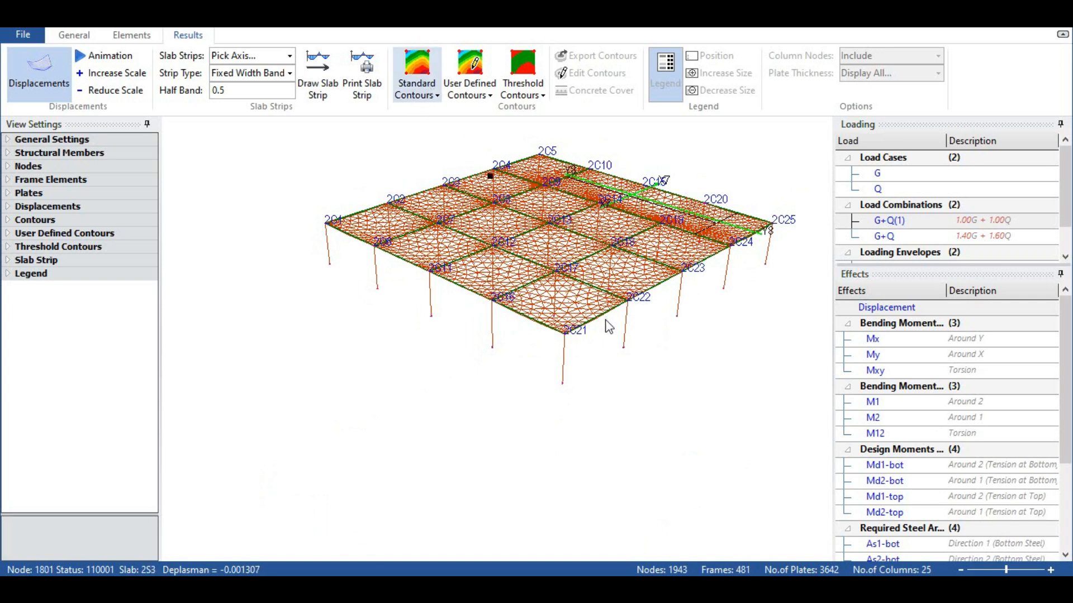
click(317, 76)
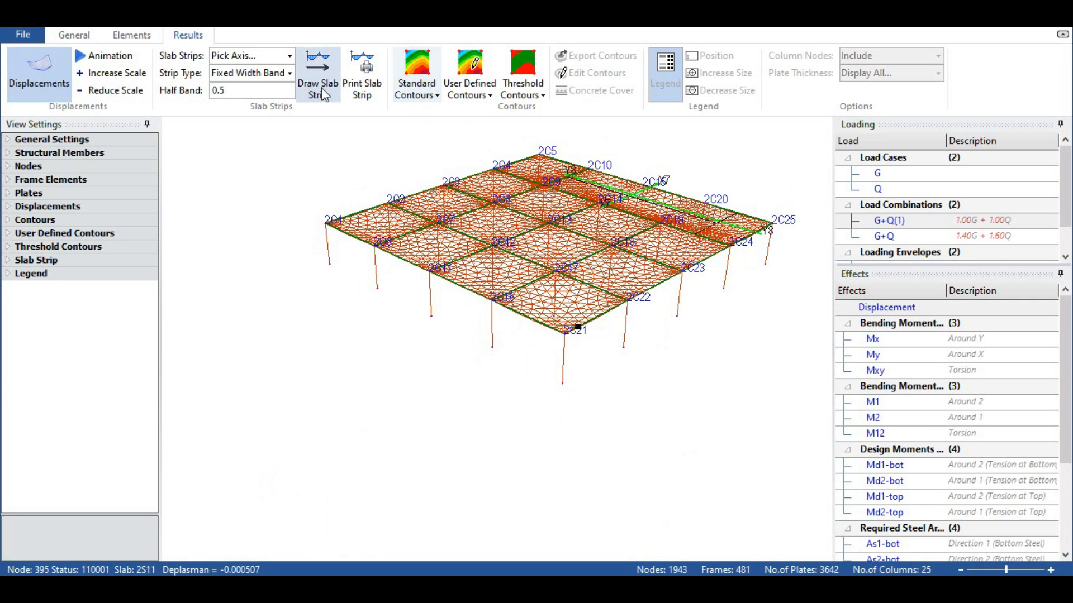
middle_drag(661, 348, 559, 378)
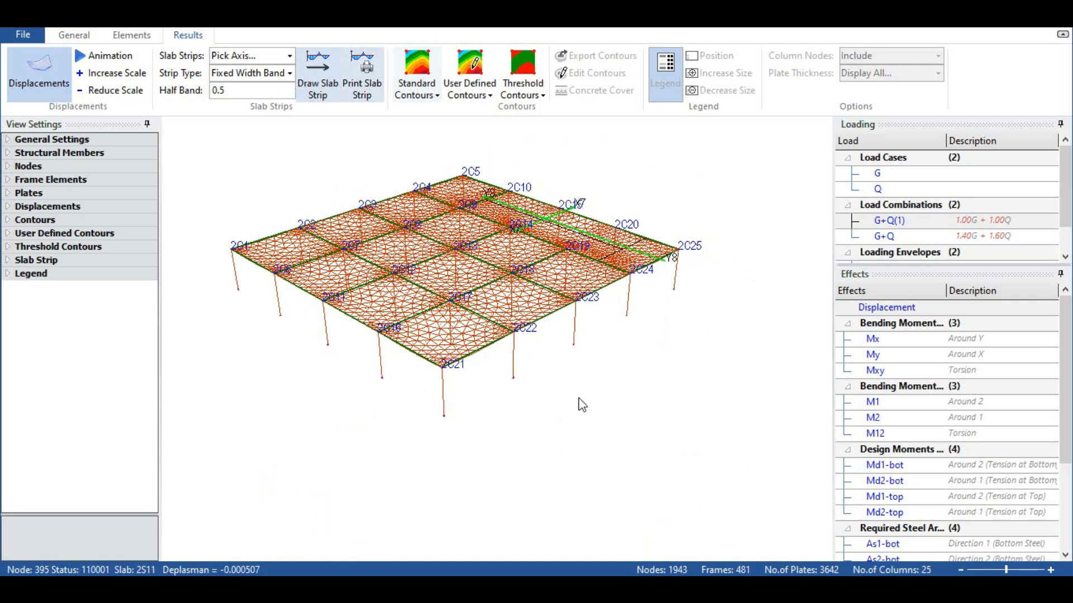
middle_drag(592, 276, 600, 304)
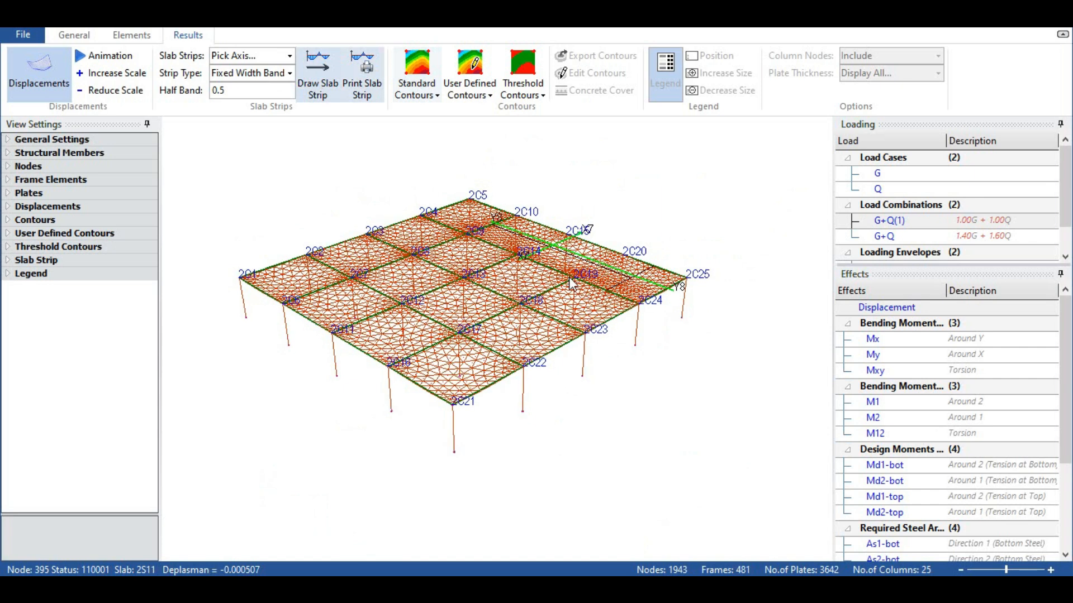
Look through the moment and required steel area effects and display standard contours for As1-bot, the direction 1 bottom steel
scroll(953, 487, down, 4)
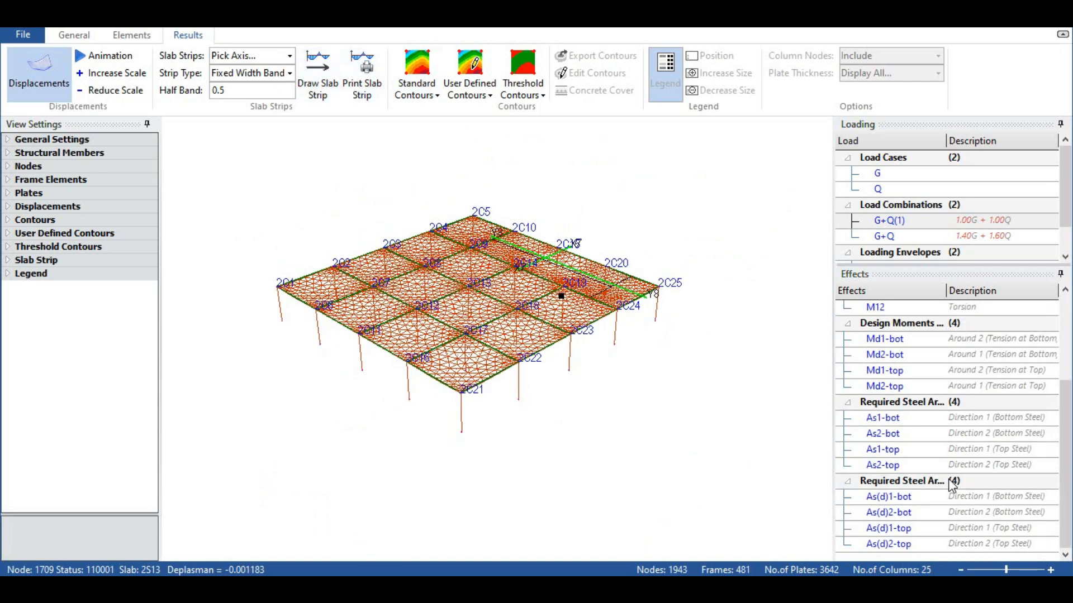
scroll(948, 490, down, 2)
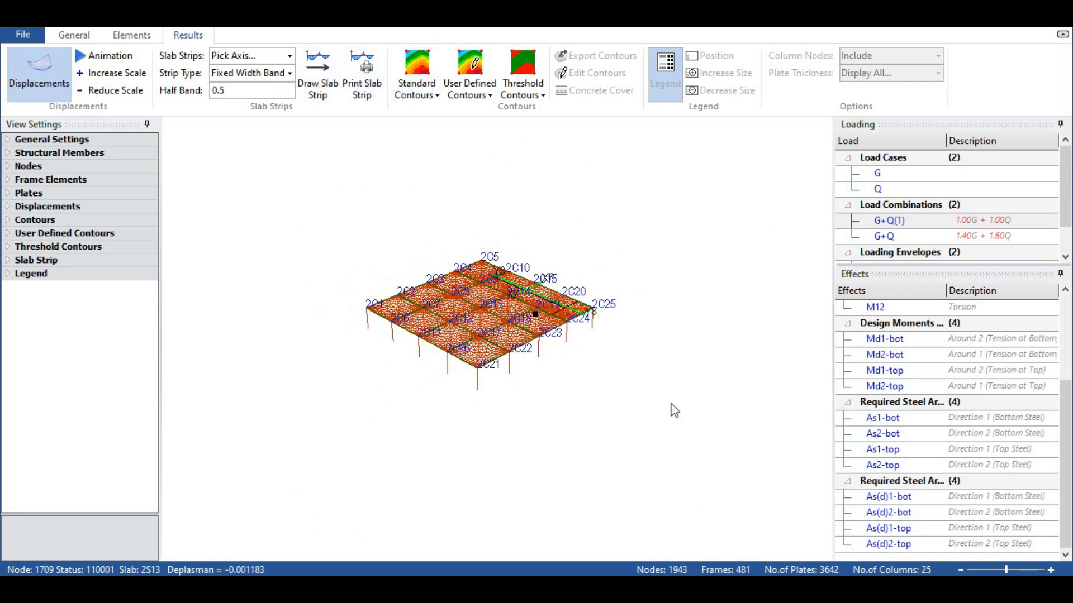
scroll(538, 313, up, 1)
scroll(541, 318, up, 1)
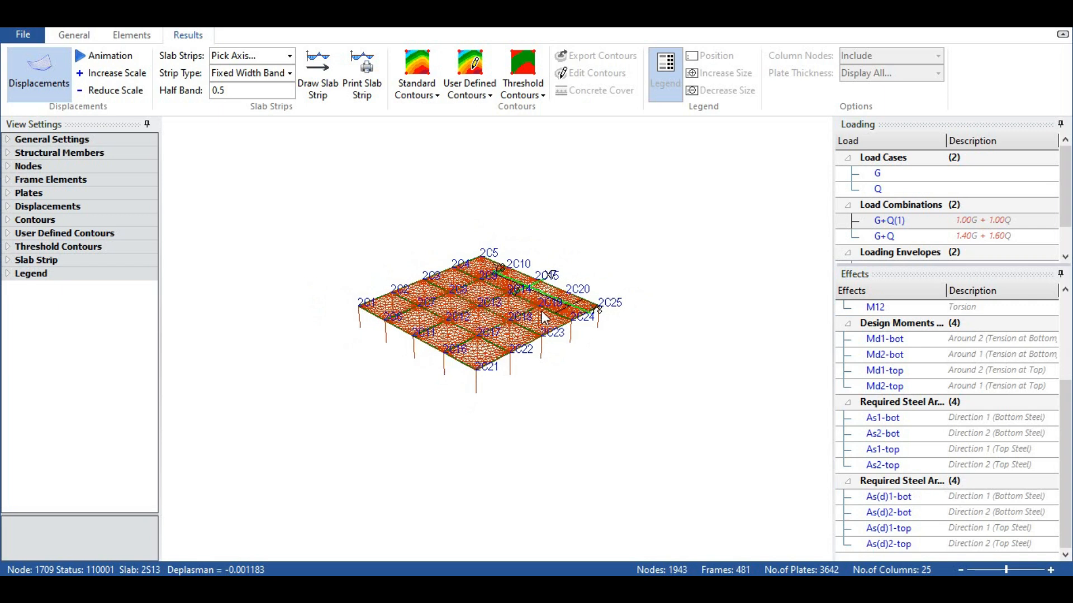
scroll(931, 508, up, 3)
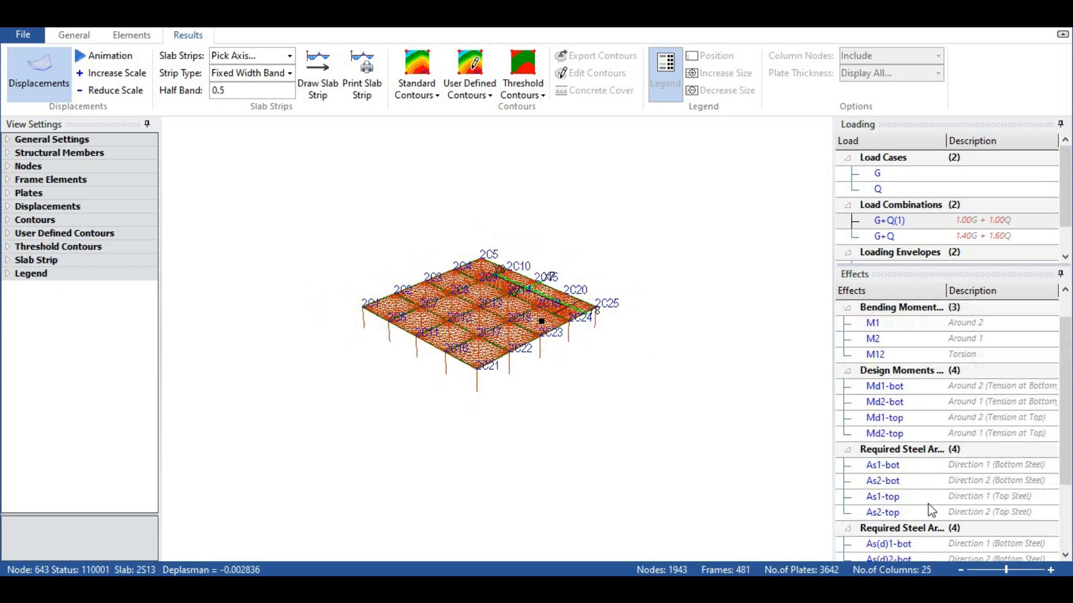
scroll(916, 491, down, 3)
scroll(919, 496, up, 2)
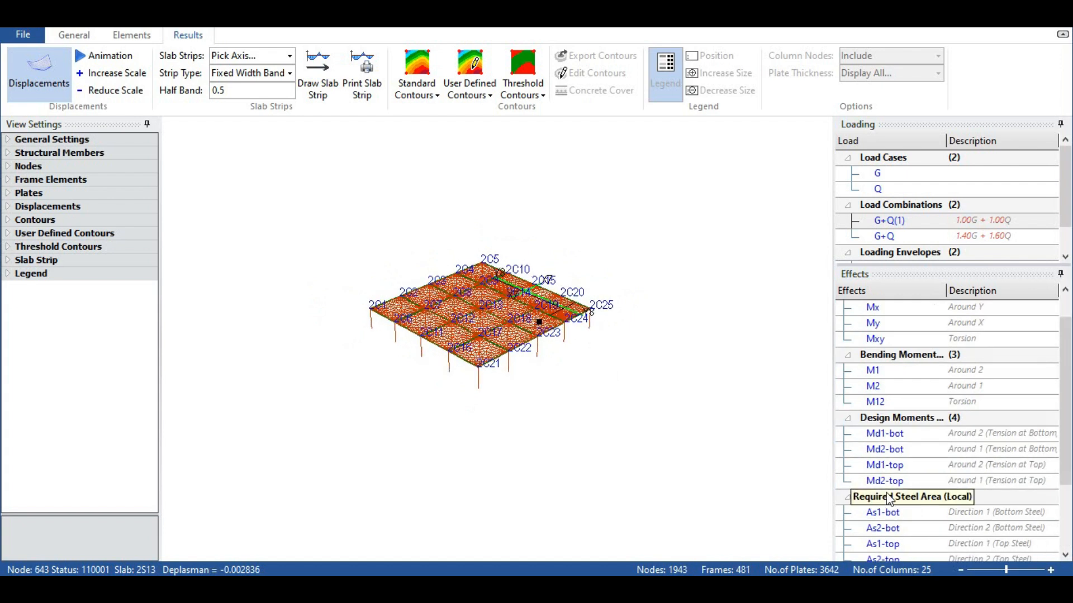
click(425, 69)
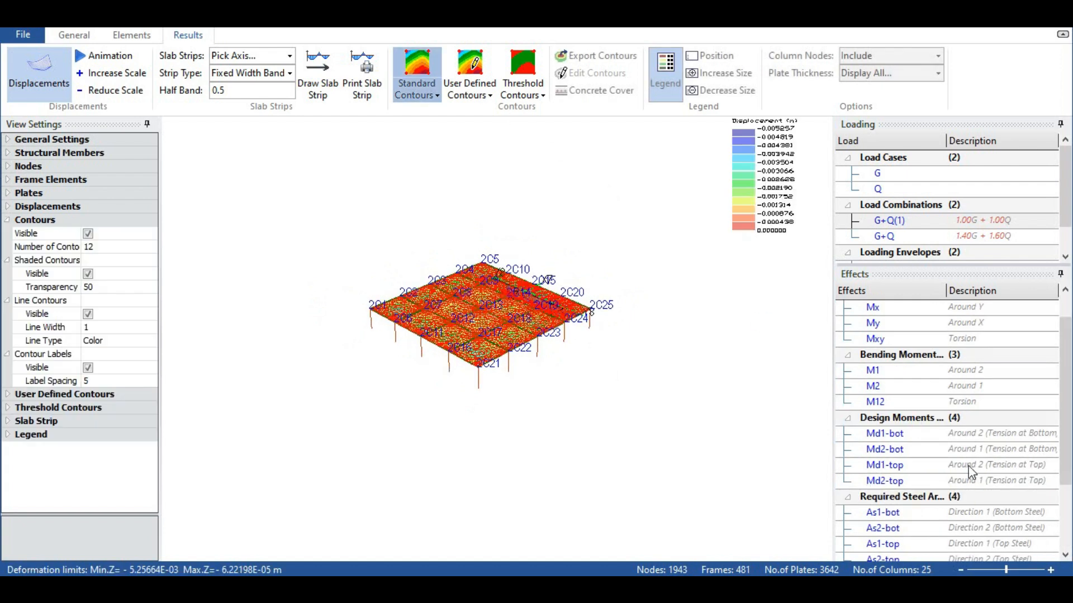
click(888, 511)
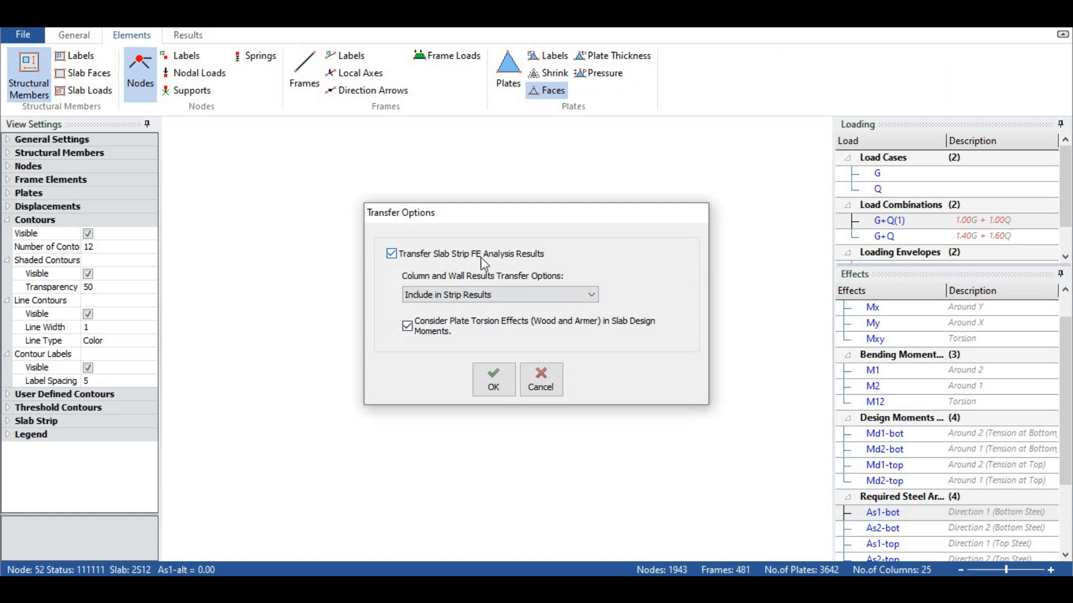
Transfer the storey 2 slab strip FE results, including column and wall results and Wood and Armer torsion effects, and finish the floor analysis
click(505, 386)
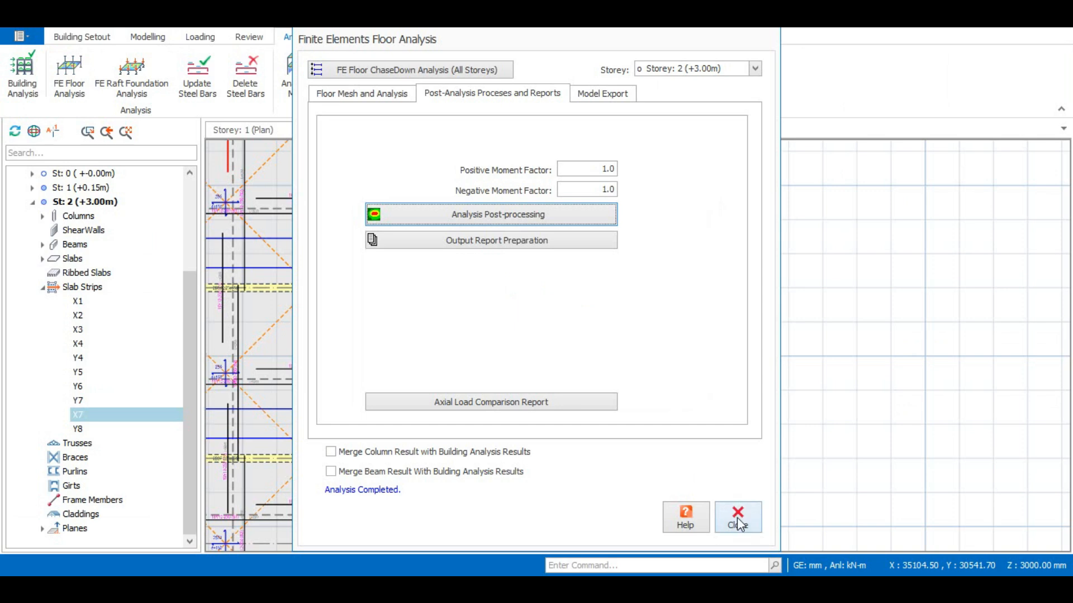
click(737, 525)
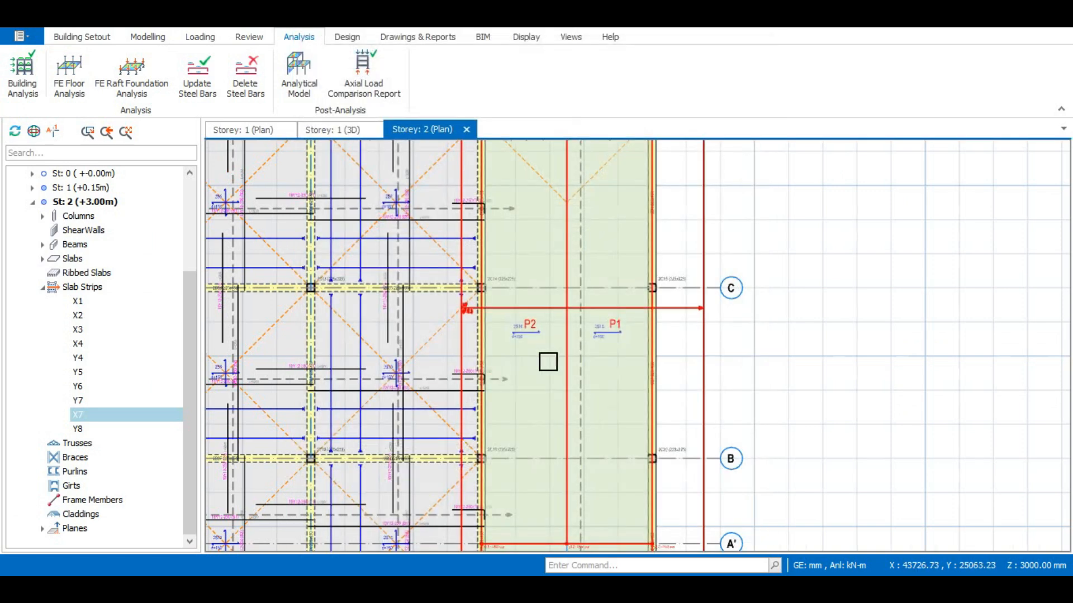
Update F.E. slab strip X7 through its properties to place the reinforcement across ramp slabs 2S16 and 2S15, and close them
scroll(548, 362, up, 3)
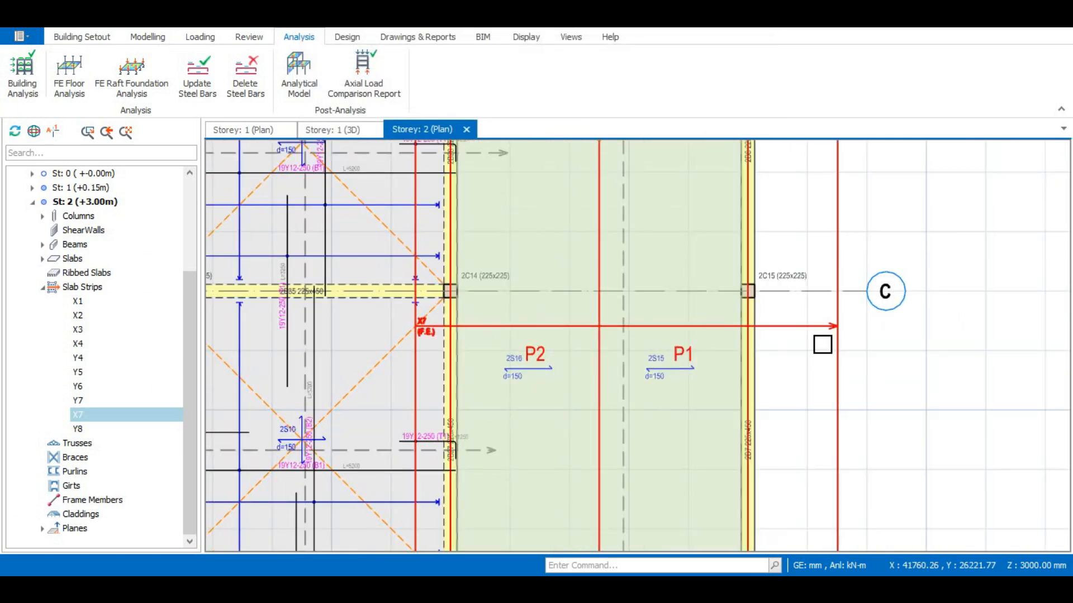
right_click(818, 327)
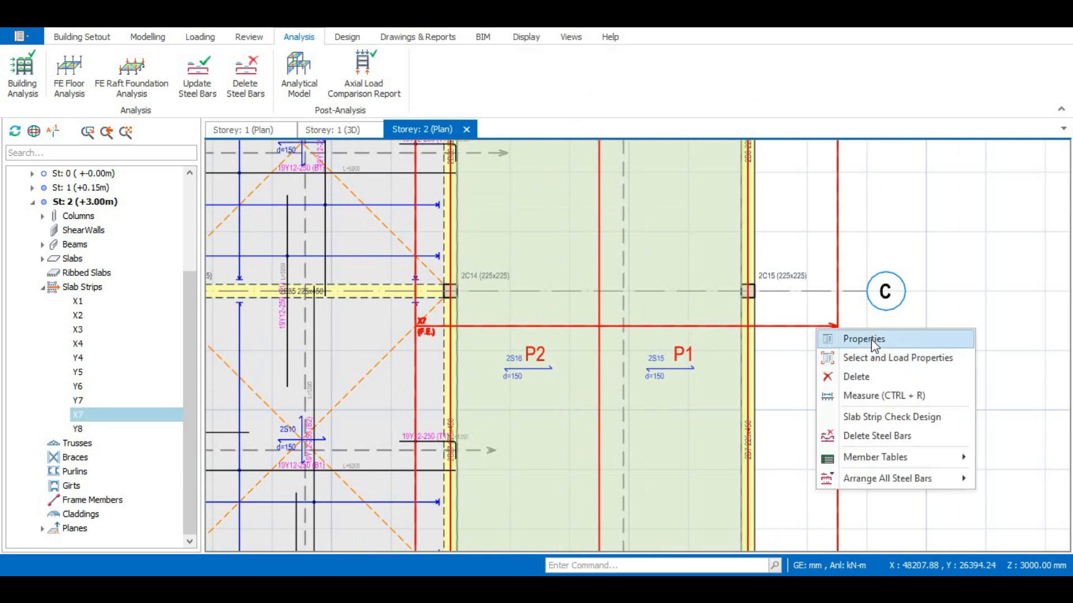
click(871, 340)
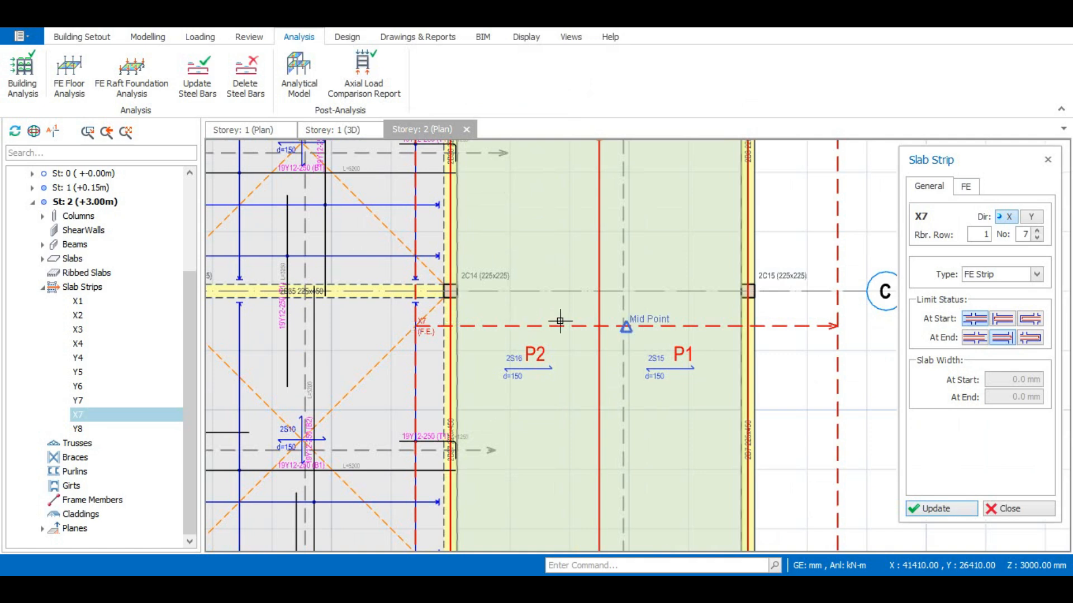
scroll(560, 321, down, 2)
scroll(843, 371, down, 2)
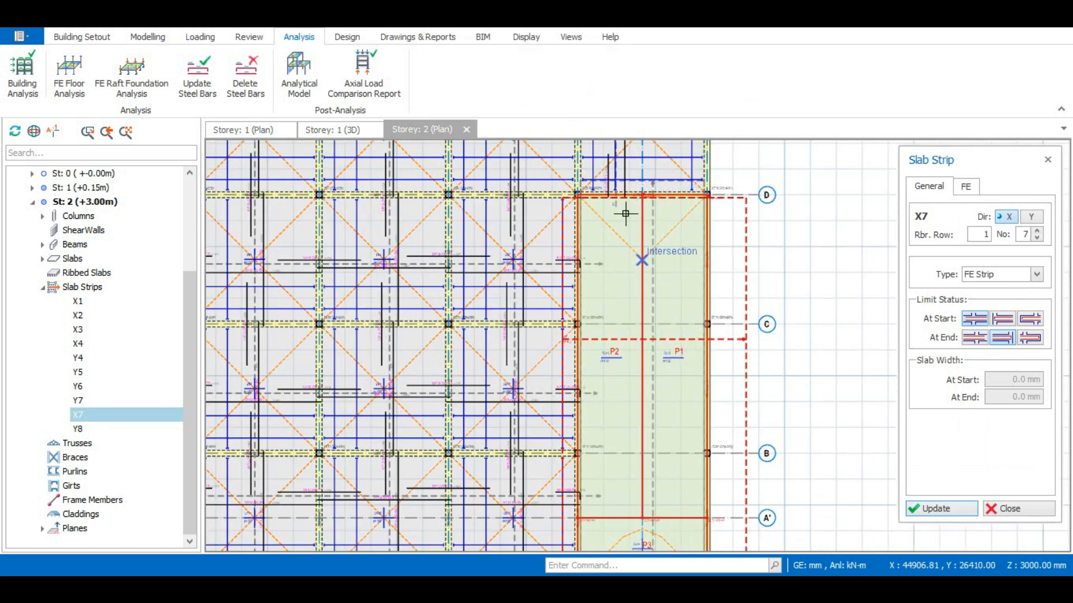
scroll(625, 213, up, 1)
scroll(643, 305, down, 2)
scroll(679, 296, up, 4)
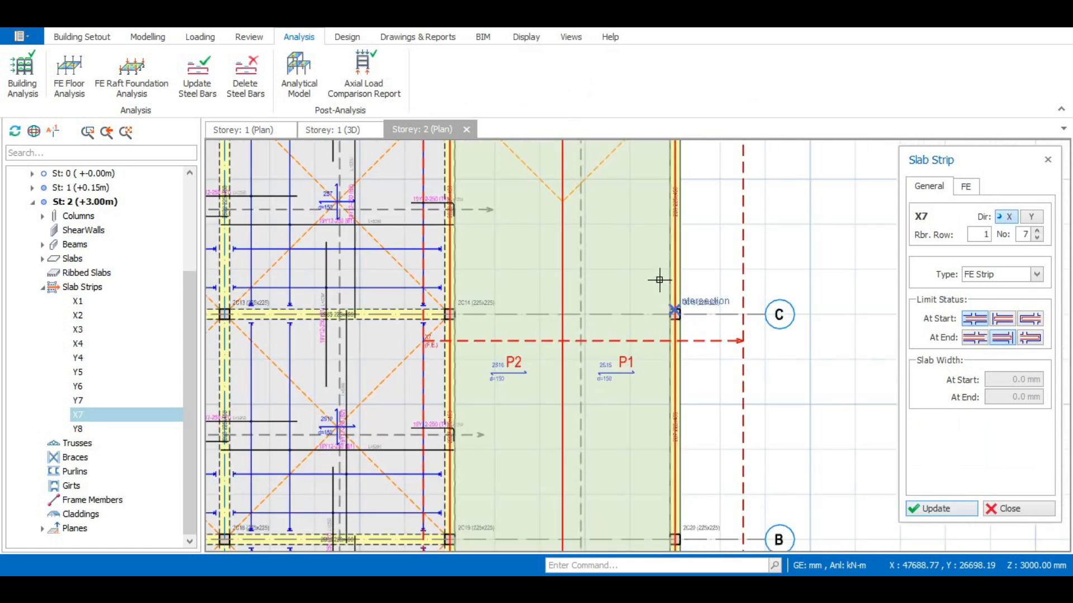
click(932, 509)
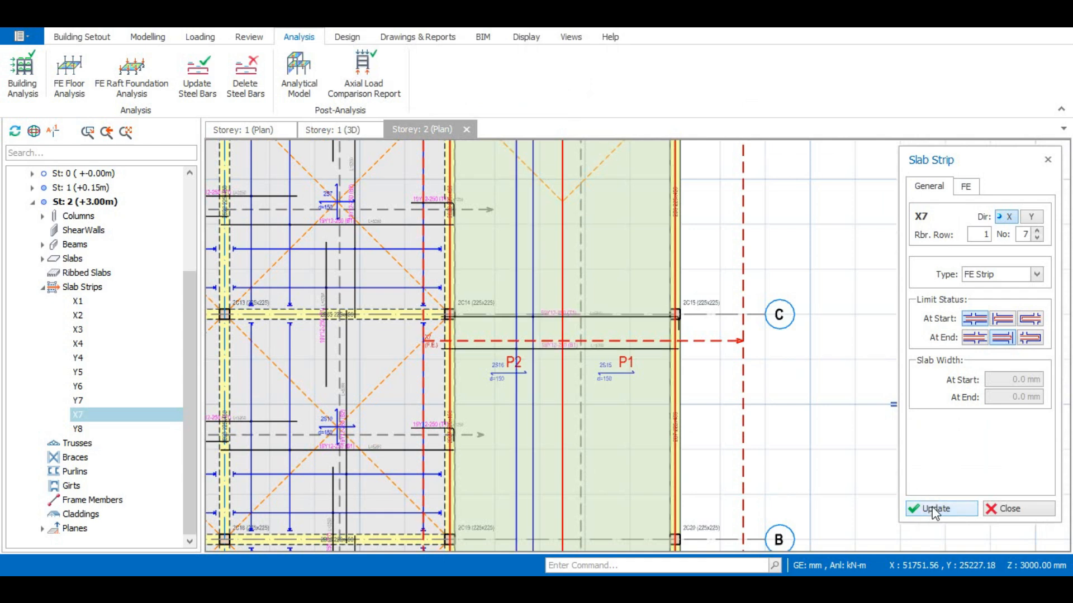
click(1026, 509)
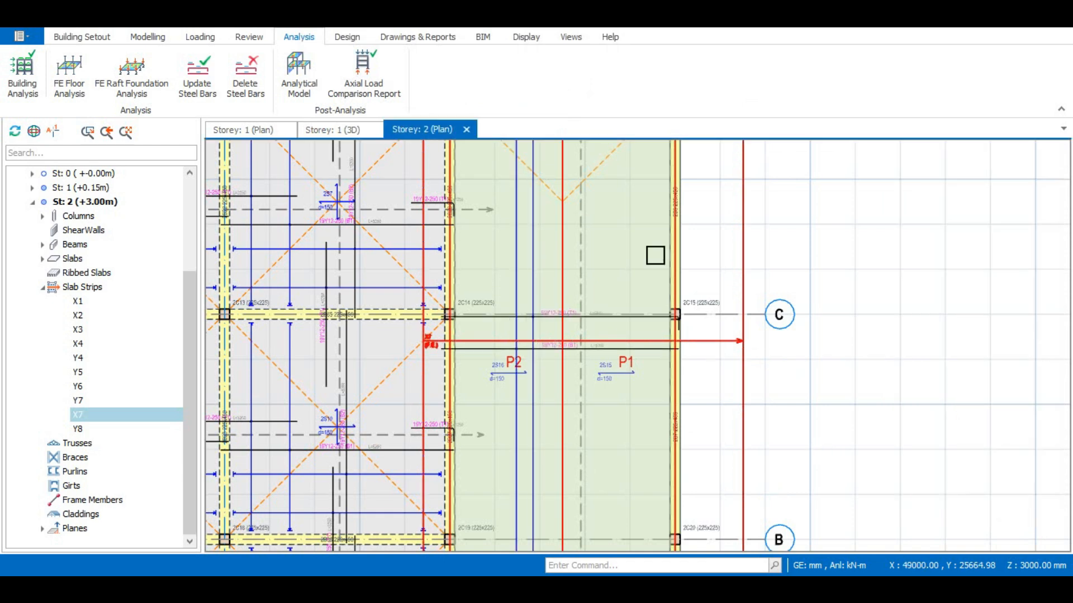
Update F.E. slab strip Y8 through its properties to place its reinforcement along the ramp slabs
scroll(632, 270, down, 2)
scroll(564, 299, up, 6)
scroll(577, 296, down, 3)
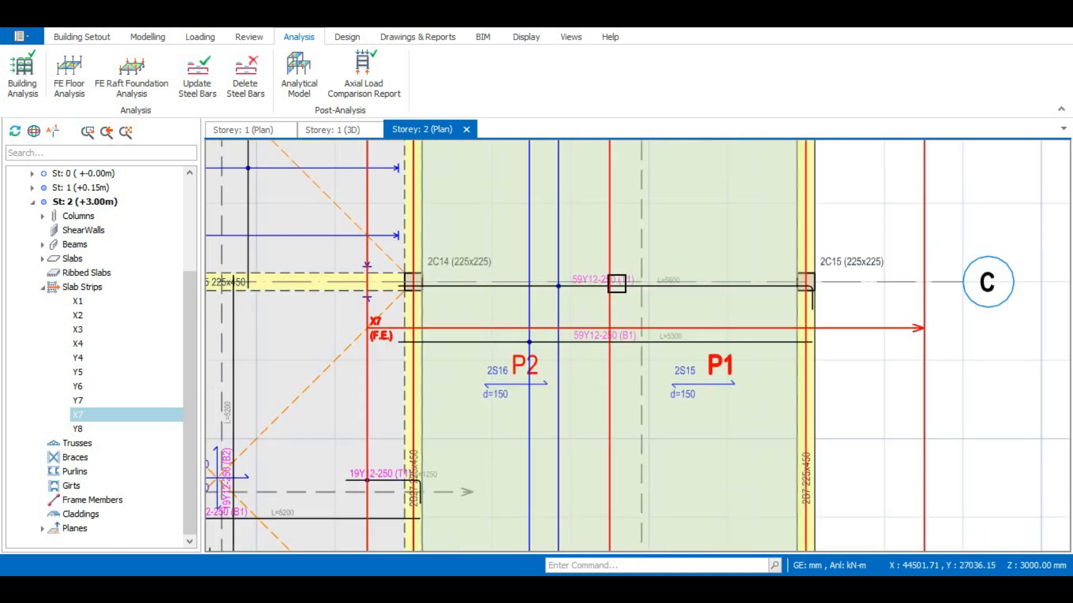
scroll(627, 352, down, 4)
scroll(629, 441, up, 4)
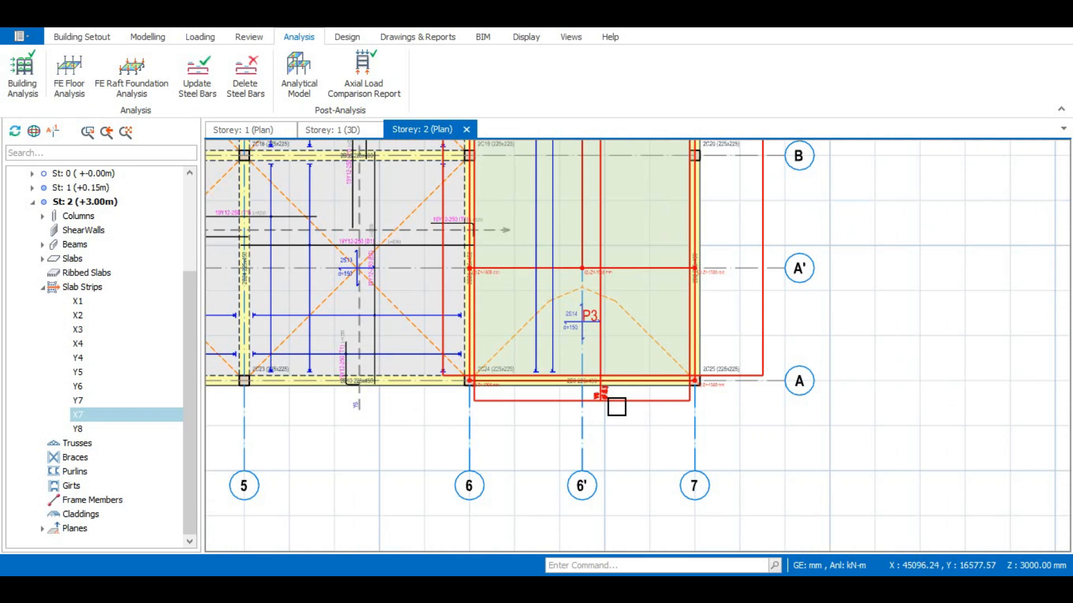
click(618, 406)
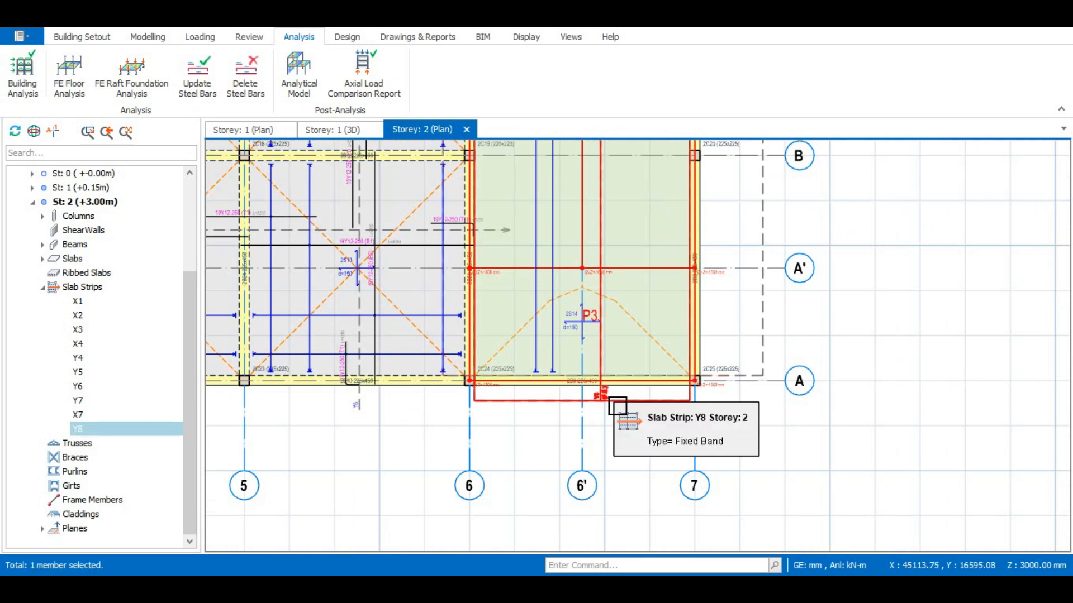
double_click(617, 406)
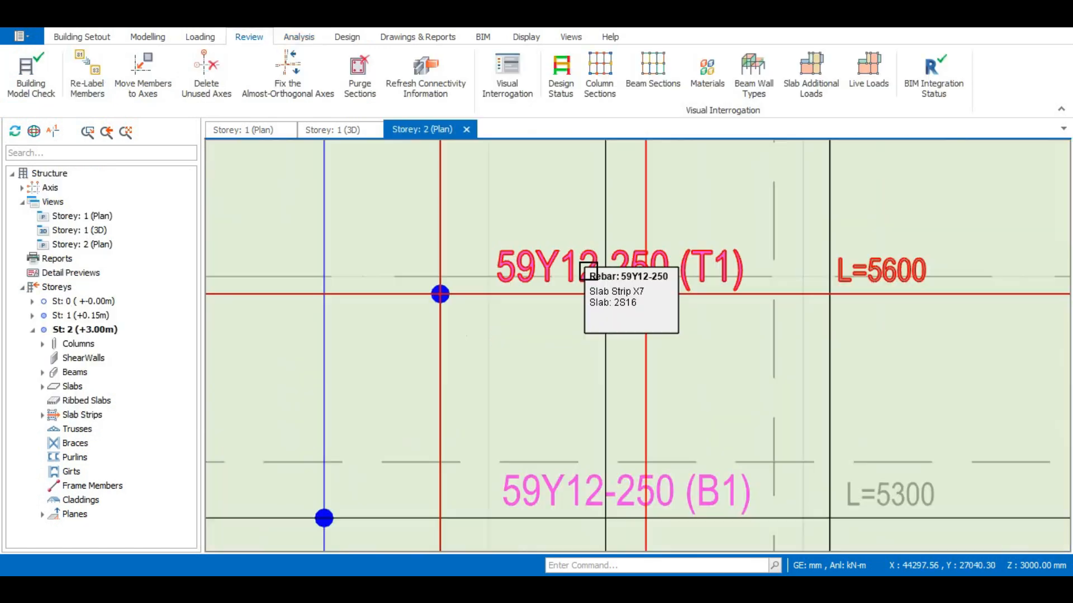
Examine the top (T1) and bottom (B1) bars of slab strip X7 across ramp slabs 2S16 and 2S15 near axis C
scroll(614, 288, down, 3)
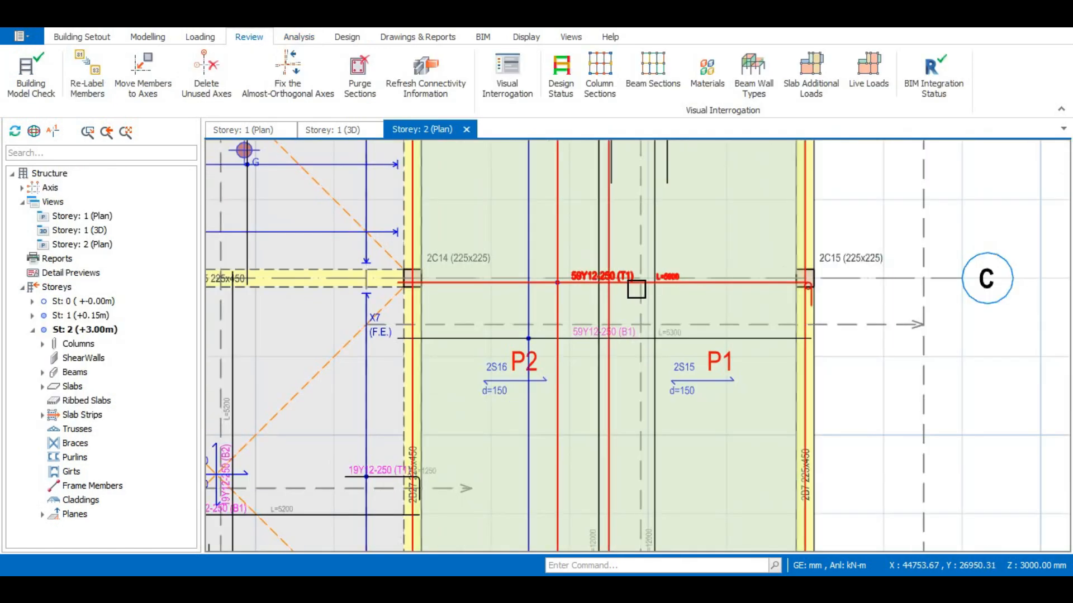
scroll(636, 289, down, 2)
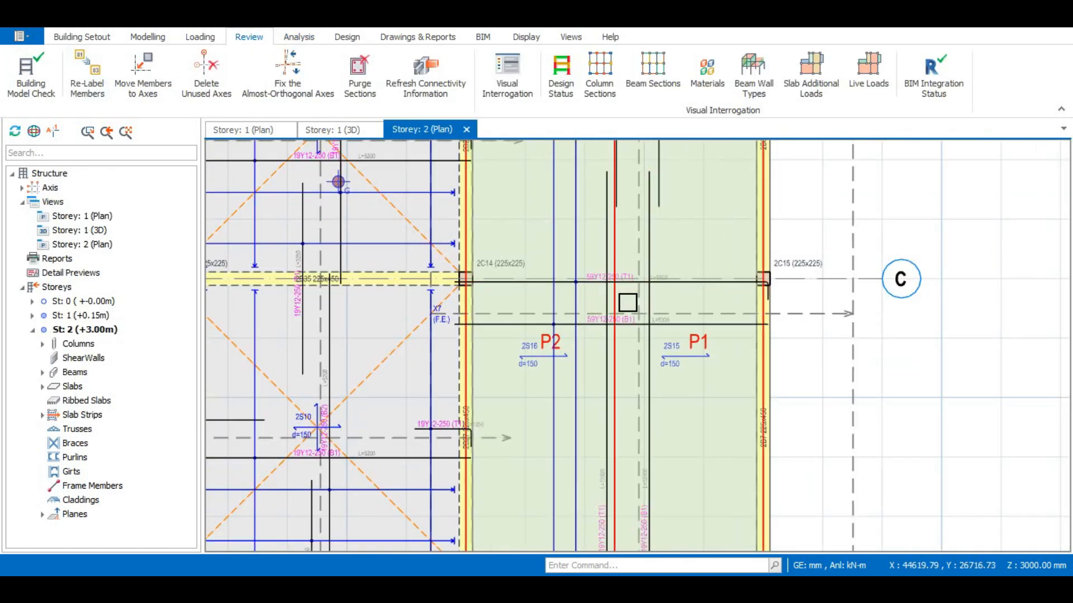
scroll(617, 292, up, 2)
scroll(604, 290, down, 4)
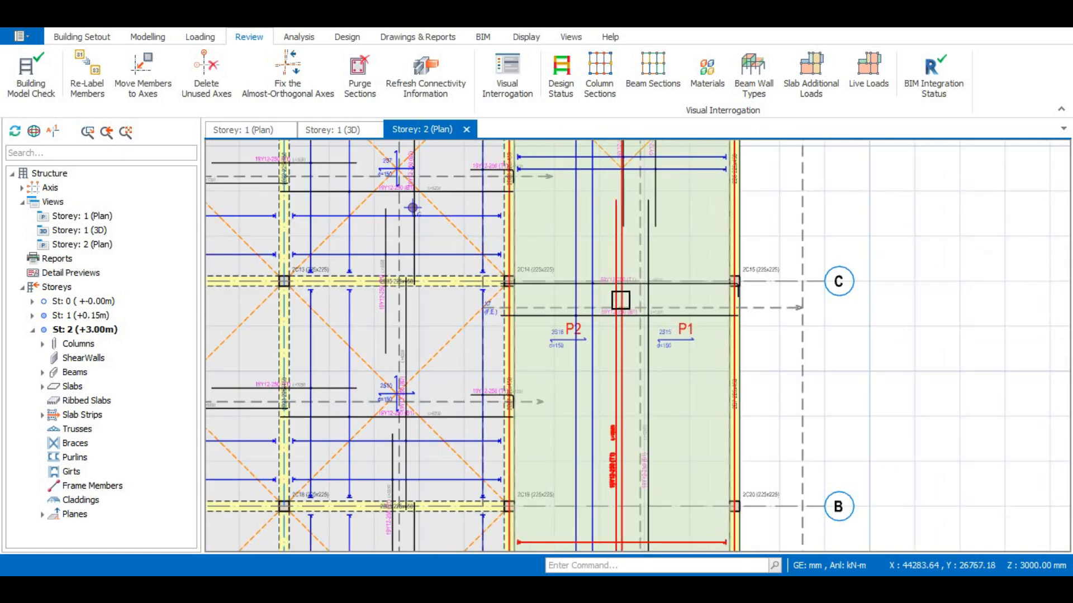
scroll(620, 286, up, 5)
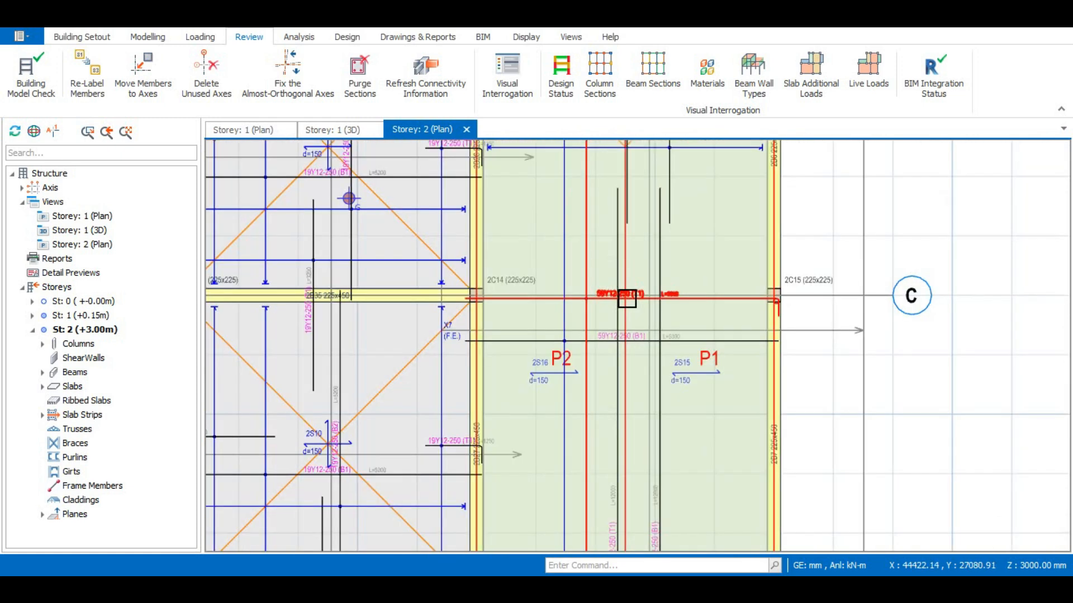
scroll(636, 288, down, 3)
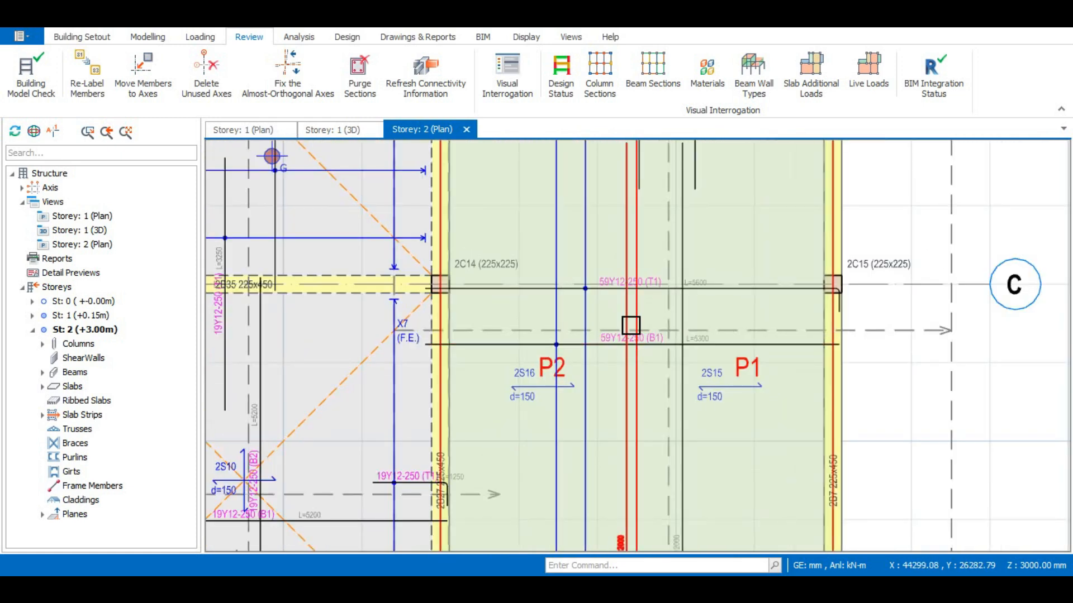
scroll(630, 324, down, 2)
scroll(610, 285, up, 3)
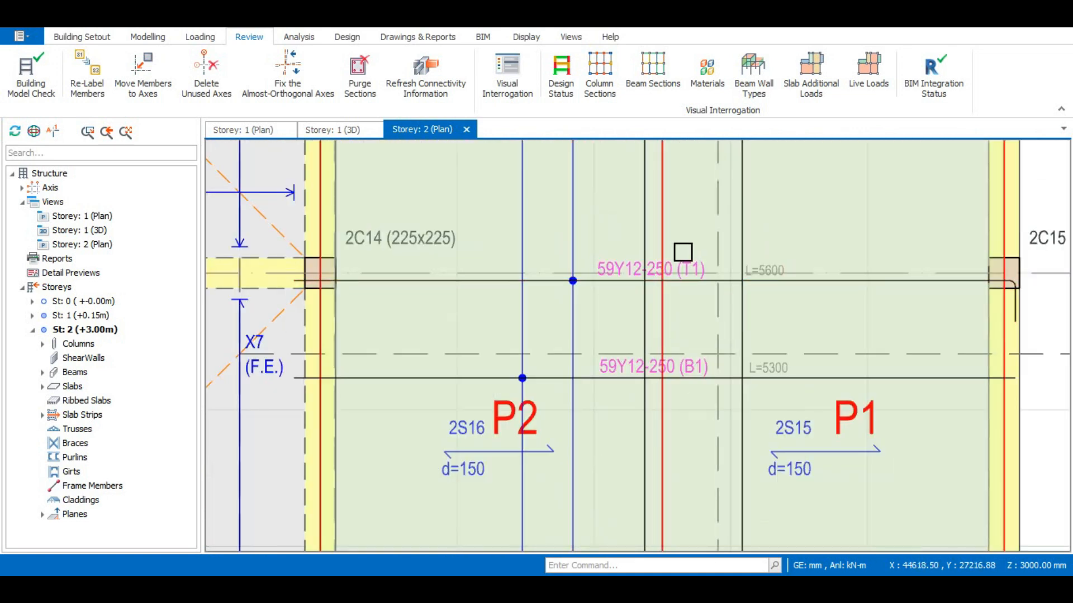
scroll(648, 387, up, 2)
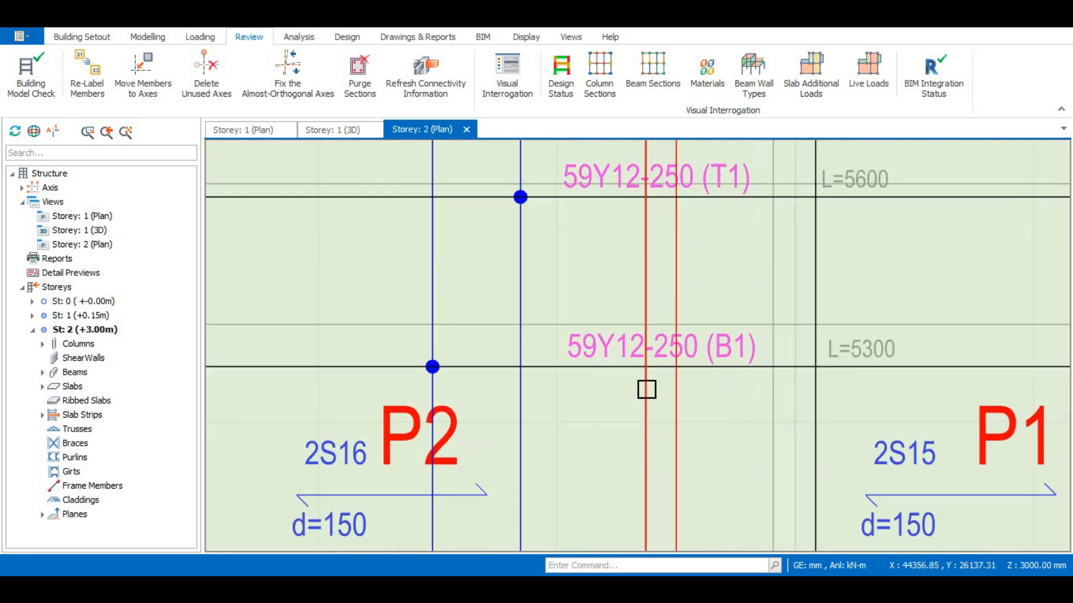
scroll(591, 328, down, 1)
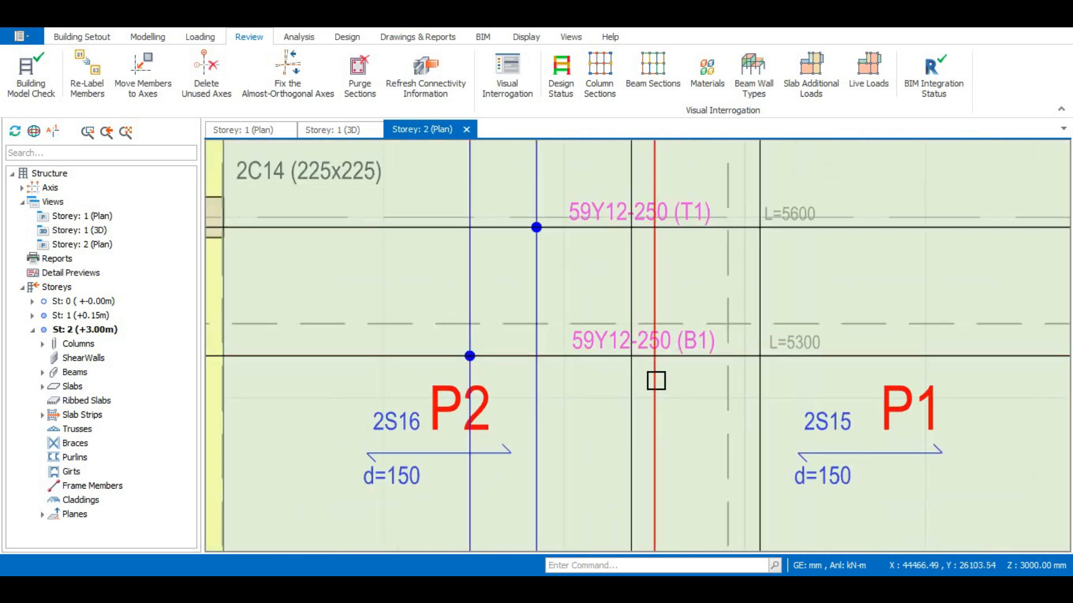
scroll(584, 307, down, 1)
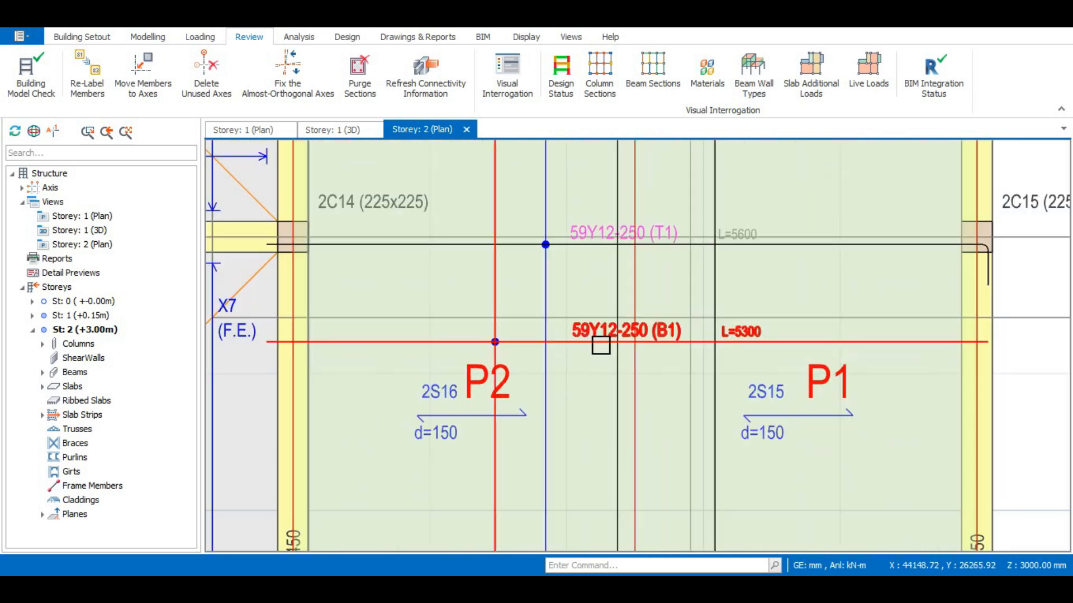
scroll(615, 306, down, 1)
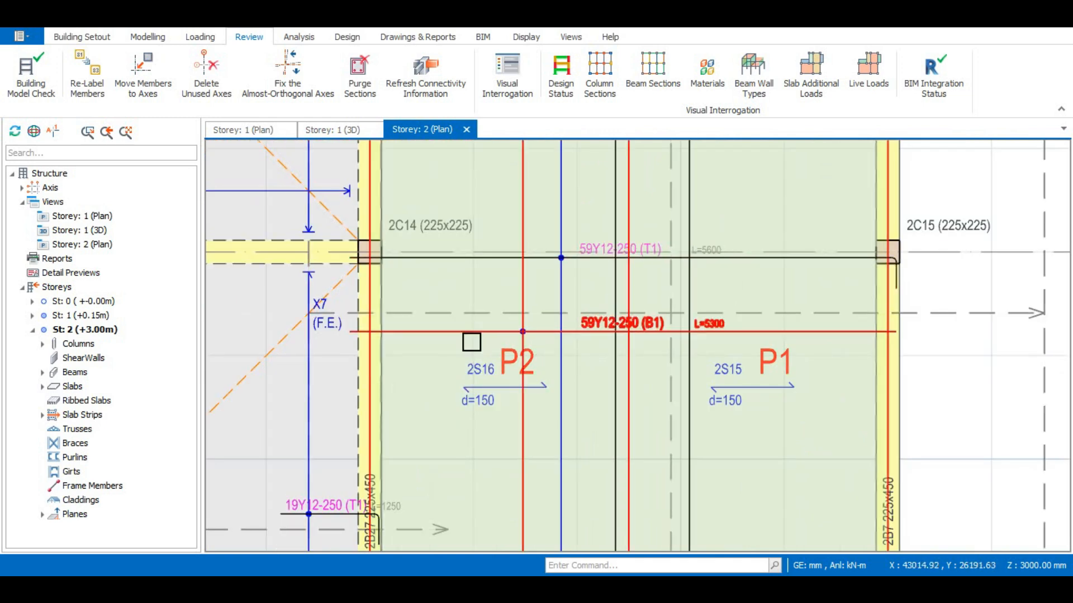
Select the bottom (B1) bar of slab strip X7 and compare its extent with the top (T1) bar between columns 2C14 and 2C15
click(517, 344)
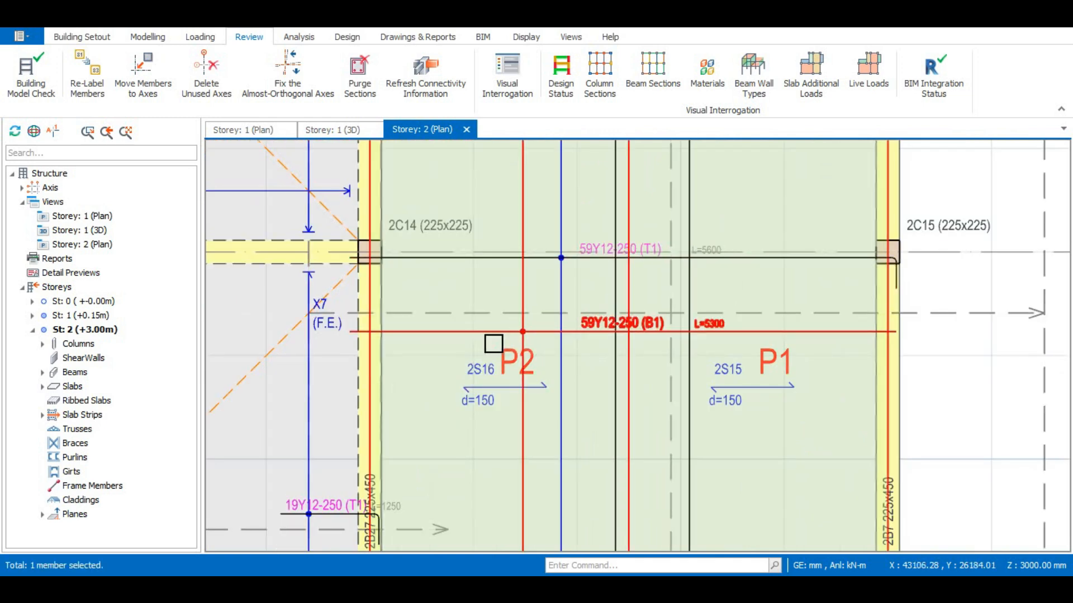
scroll(567, 267, down, 1)
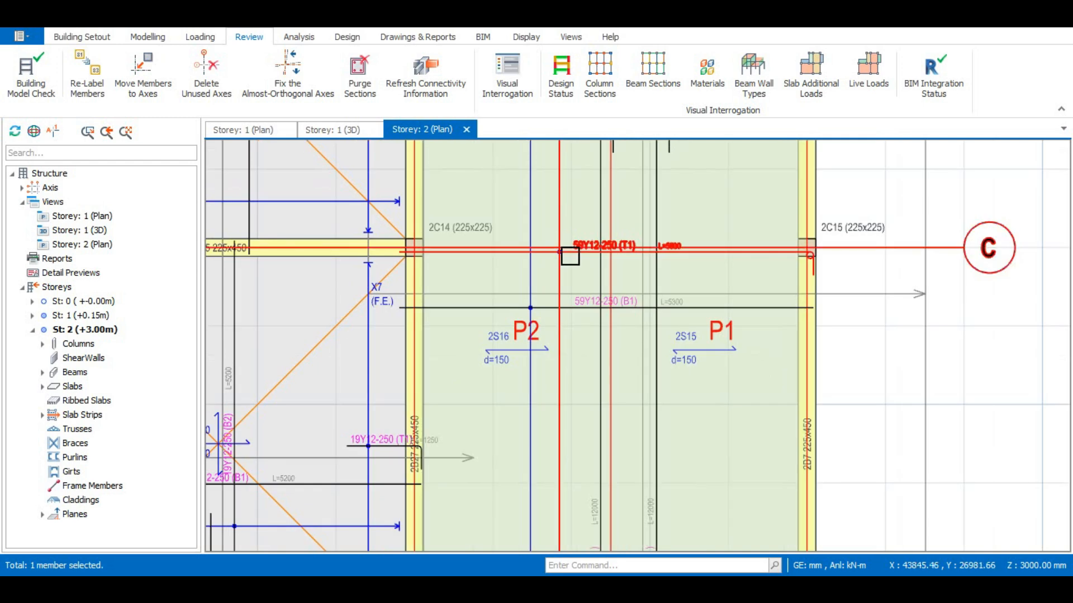
scroll(564, 265, up, 2)
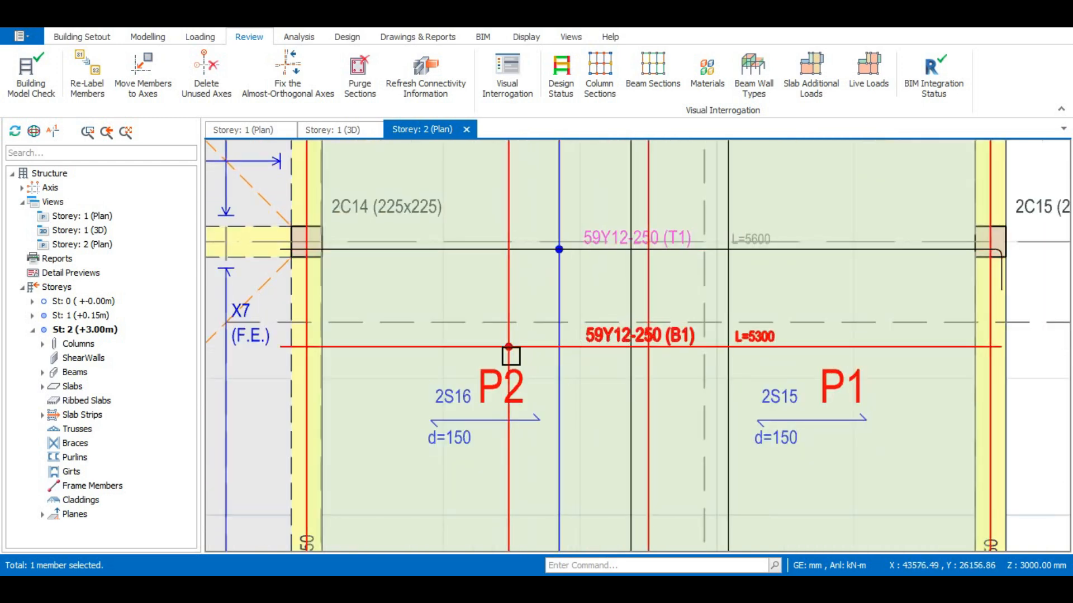
scroll(500, 359, down, 1)
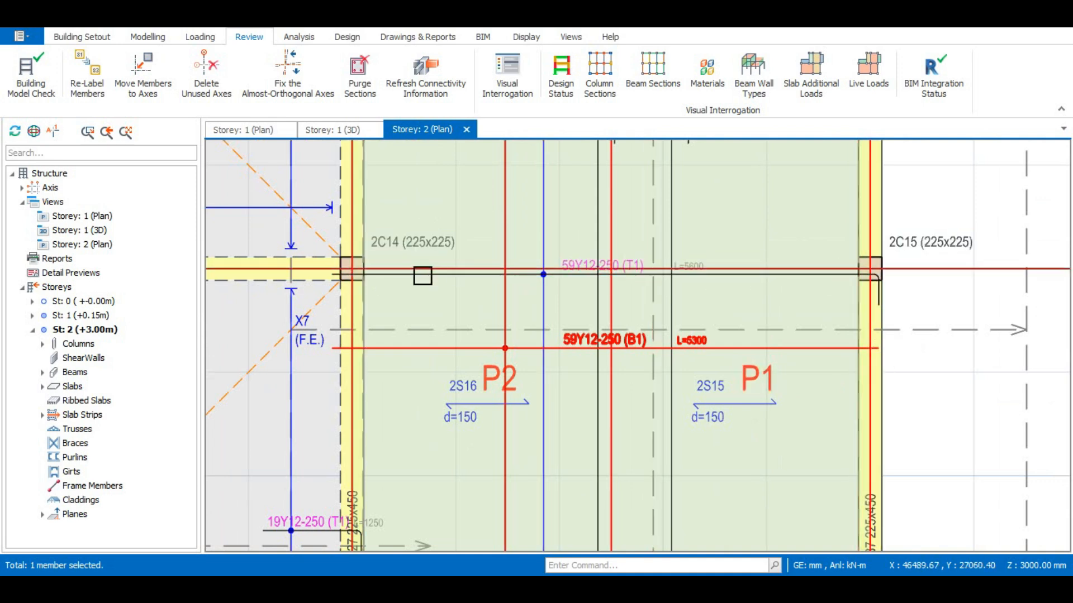
scroll(425, 276, down, 2)
scroll(555, 272, up, 2)
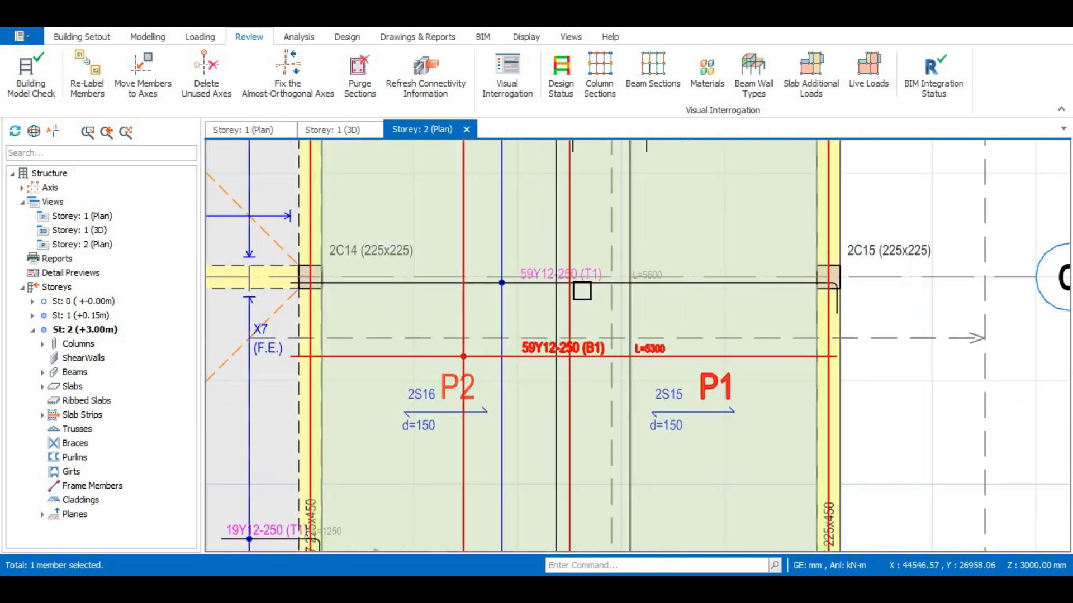
Look over the full ramp from axis A to axis E to trace slab strip Y8 and its bars
scroll(607, 264, down, 3)
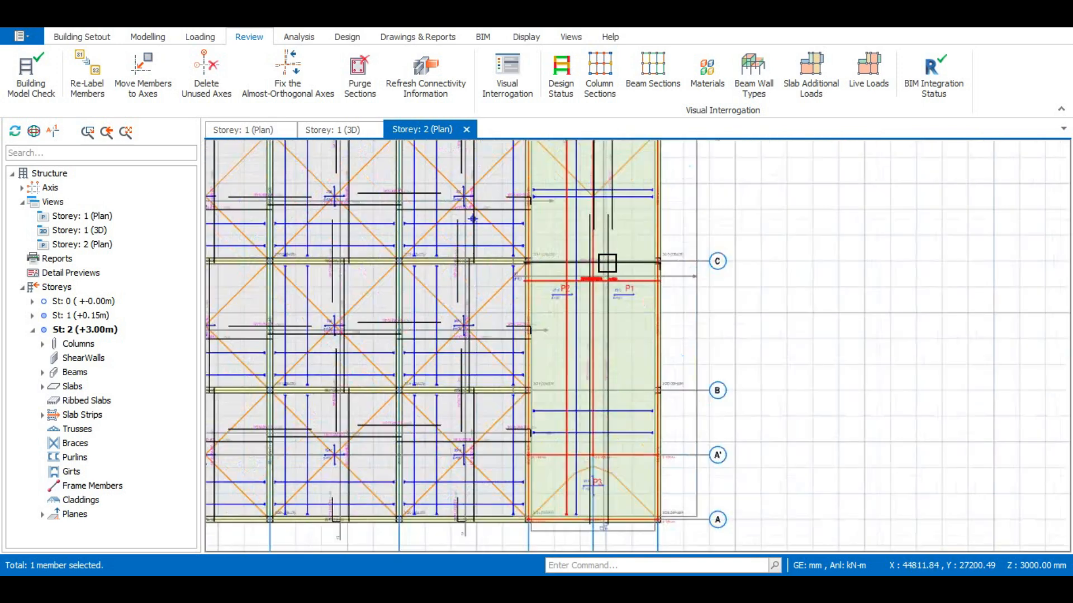
scroll(607, 263, down, 1)
scroll(597, 460, up, 3)
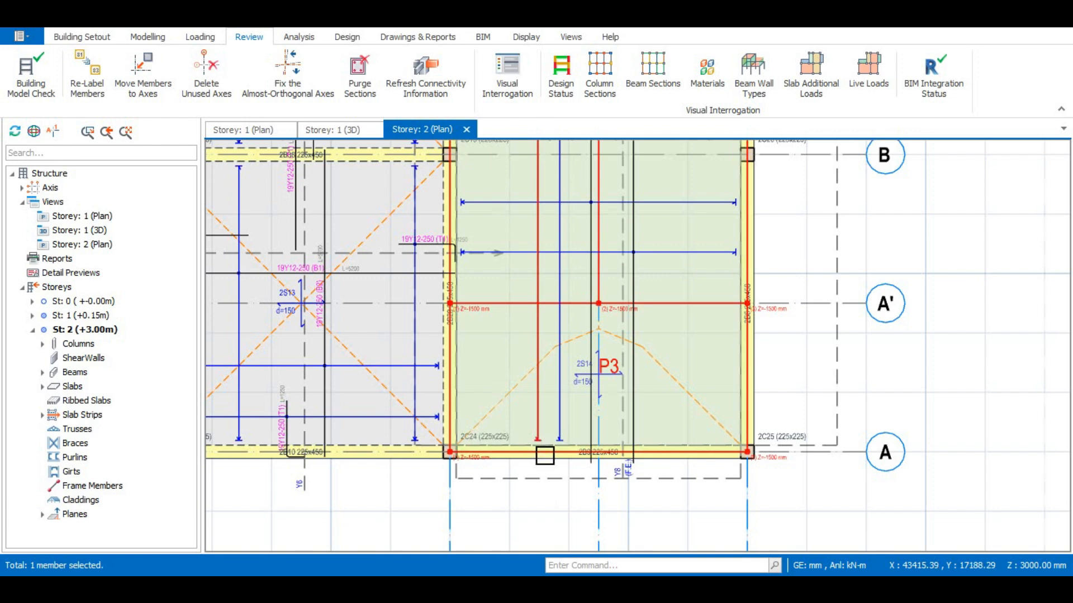
scroll(543, 454, down, 8)
scroll(543, 366, up, 5)
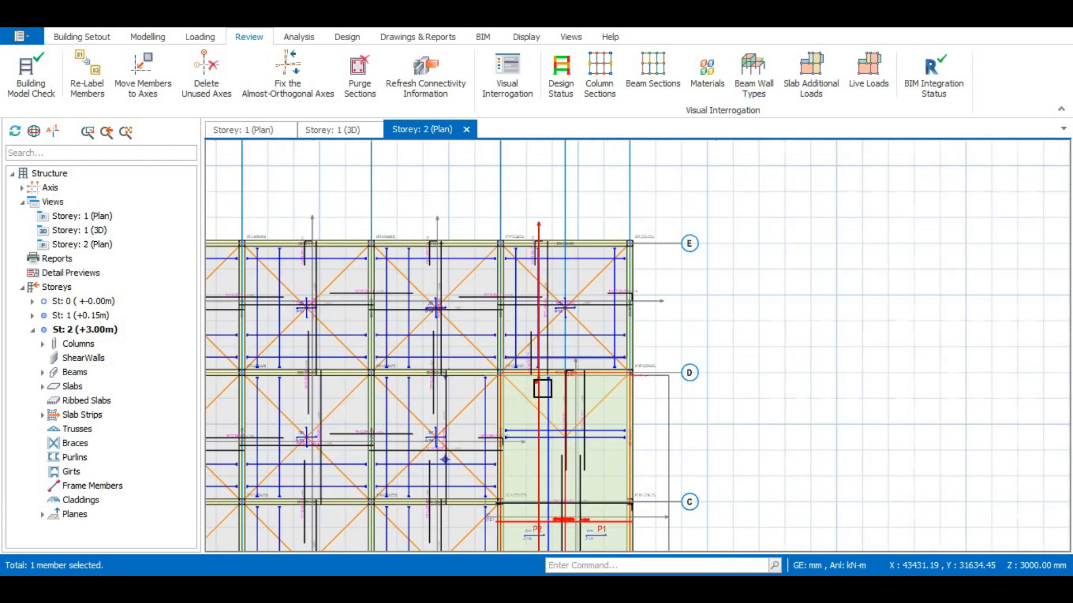
scroll(544, 382, up, 2)
scroll(542, 318, down, 7)
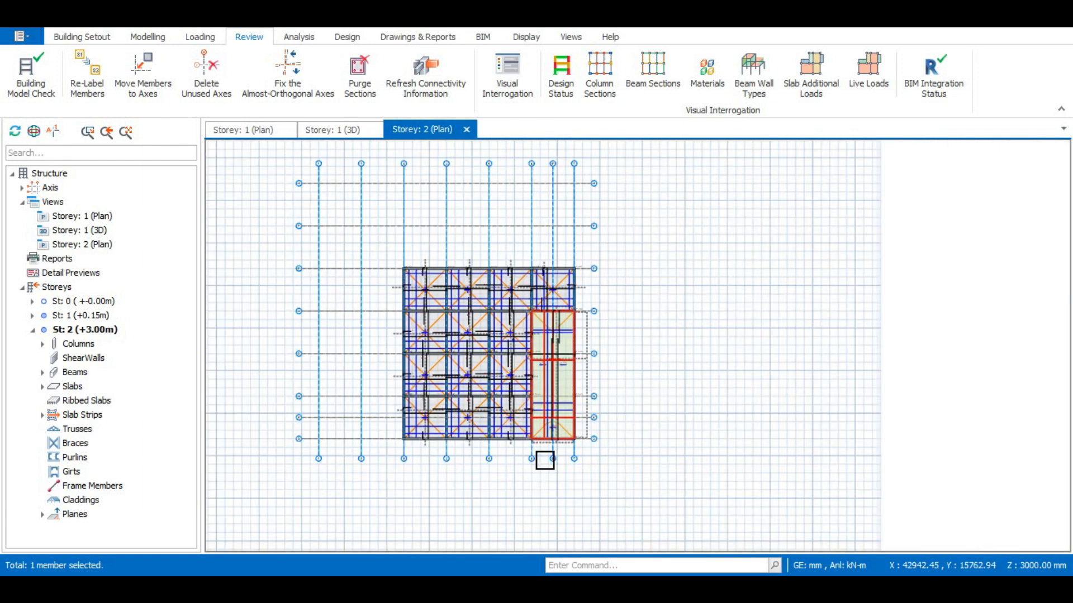
scroll(545, 461, up, 3)
scroll(559, 382, up, 1)
scroll(570, 408, down, 1)
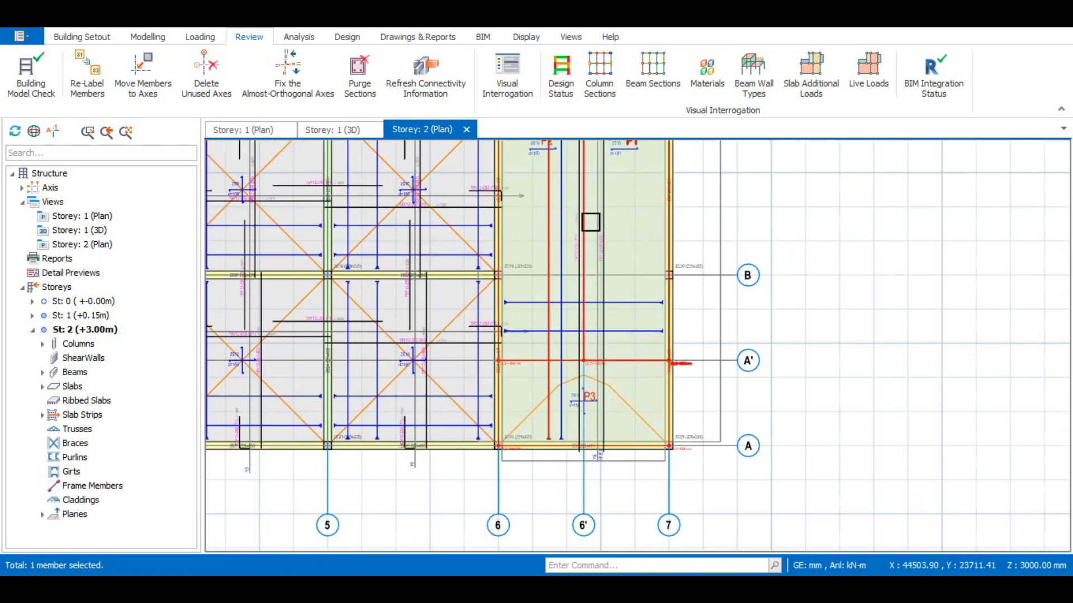
Examine the top (T1) and bottom (B1) longitudinal bars of slab strip Y8 between columns 2C19 and 2C20 near axis B
scroll(591, 222, up, 3)
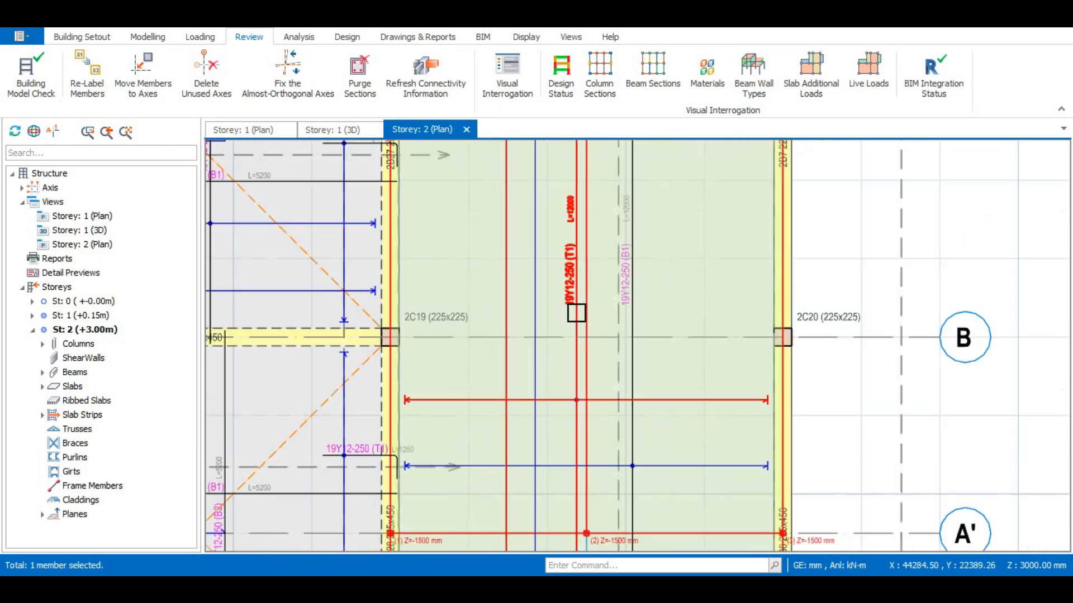
scroll(576, 313, down, 3)
scroll(571, 308, up, 2)
scroll(568, 305, down, 1)
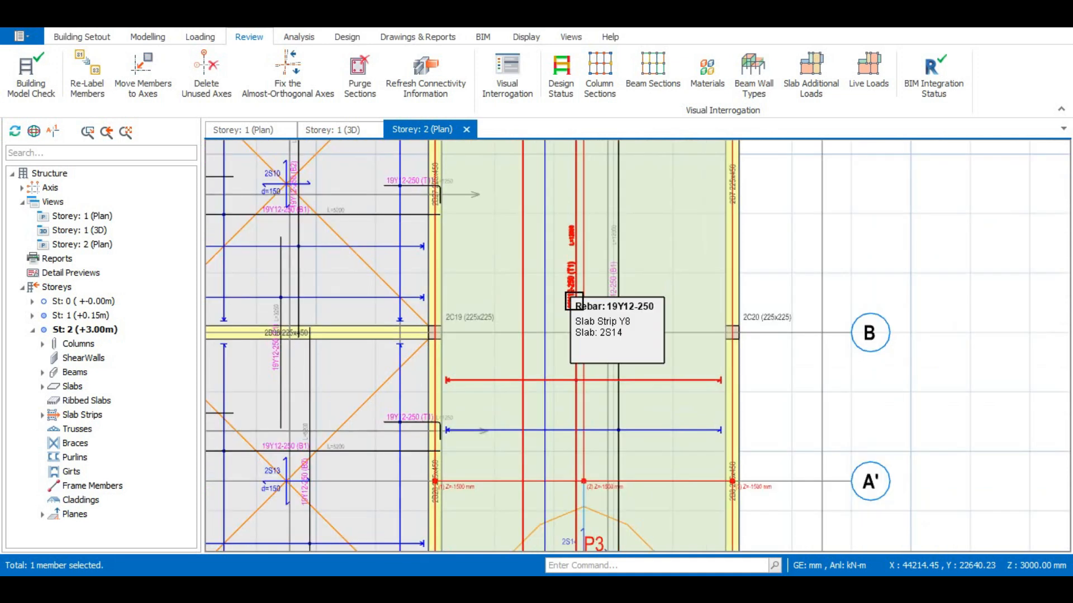
scroll(567, 304, up, 4)
scroll(579, 291, down, 3)
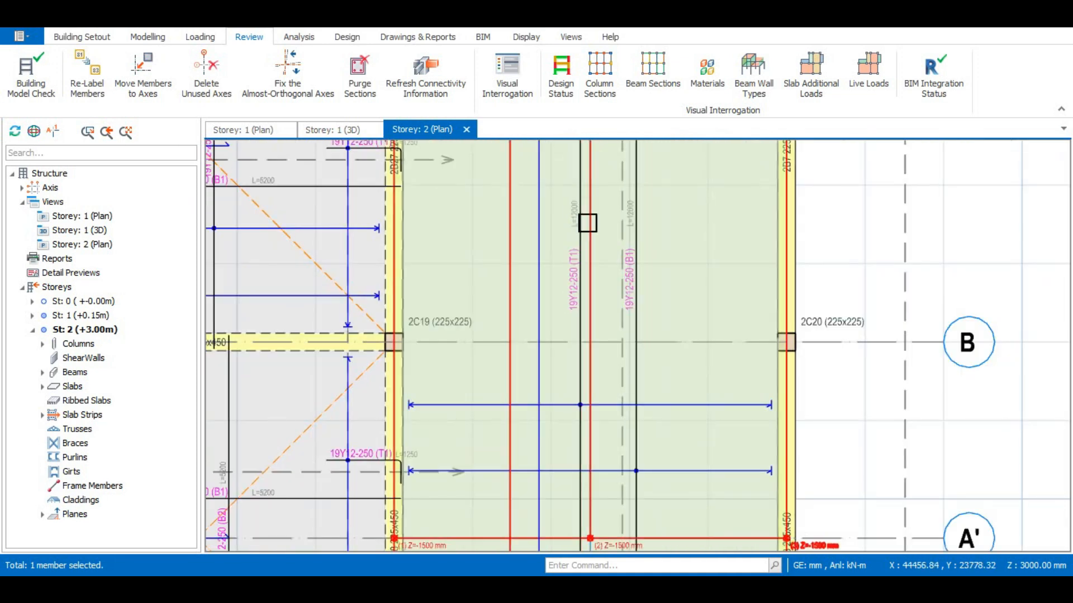
scroll(622, 256, up, 1)
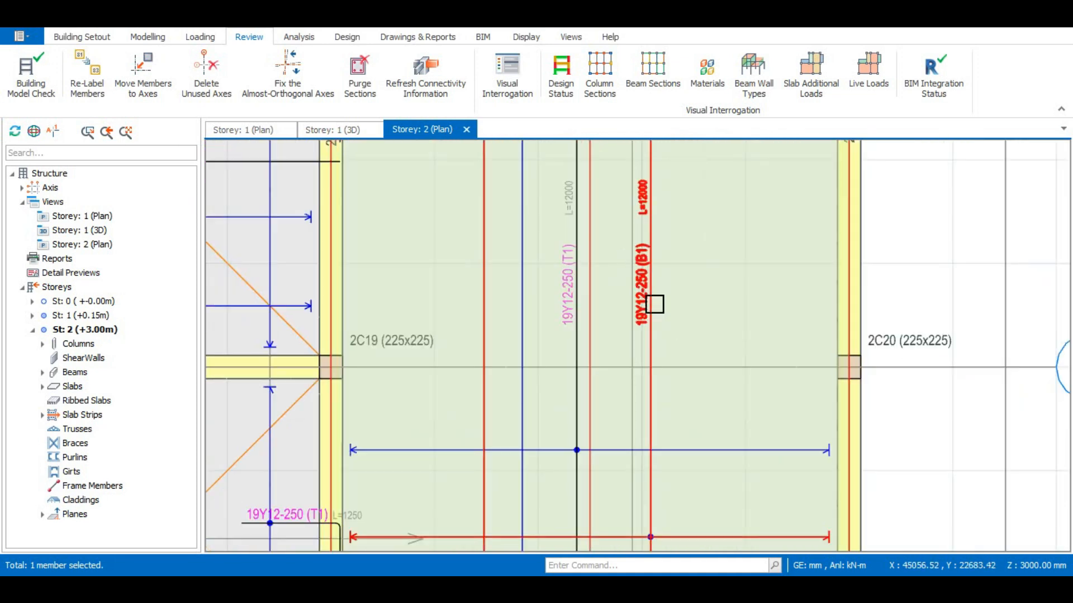
scroll(649, 313, up, 3)
scroll(648, 314, down, 3)
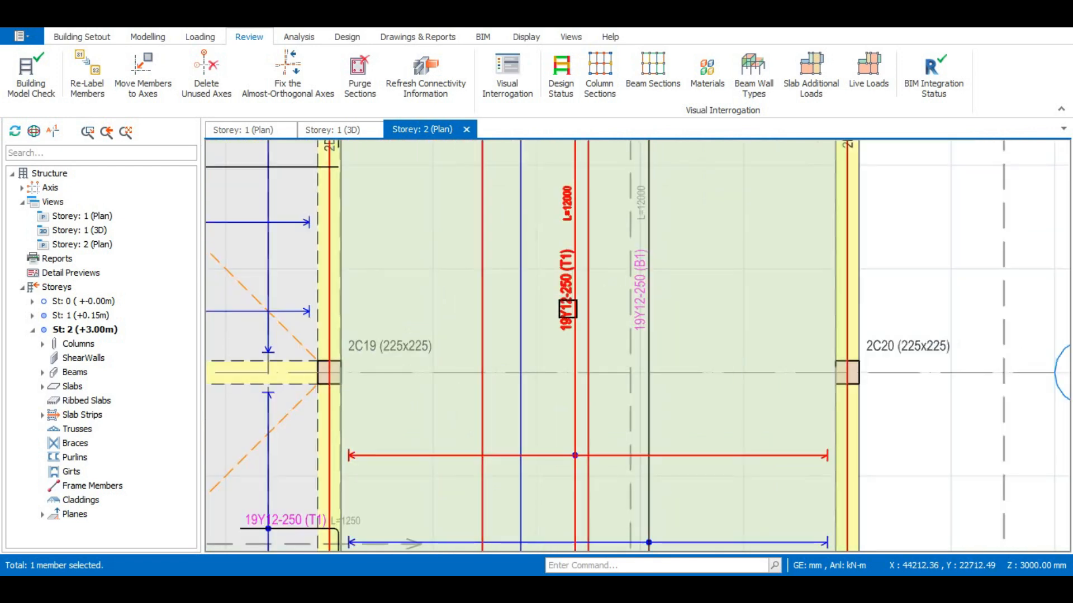
scroll(573, 316, up, 3)
scroll(575, 338, down, 2)
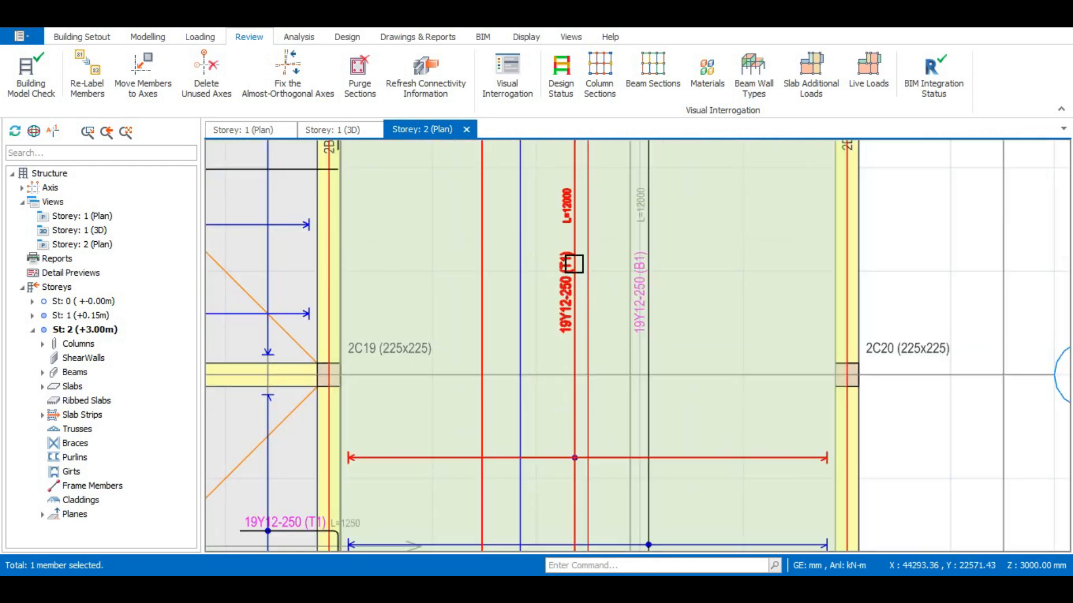
scroll(582, 342, down, 3)
scroll(587, 336, up, 1)
scroll(589, 357, down, 2)
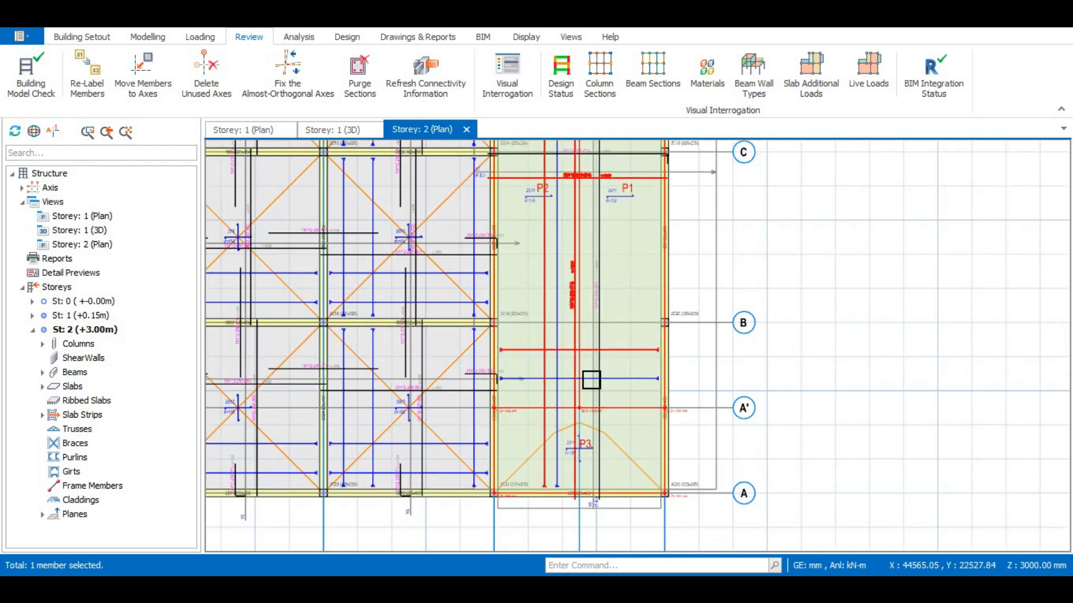
Examine the distribution ranges and ends of slab strip Y8's bars near axis A' and in the ramp bay beyond axis C
scroll(590, 386, up, 3)
scroll(584, 313, down, 3)
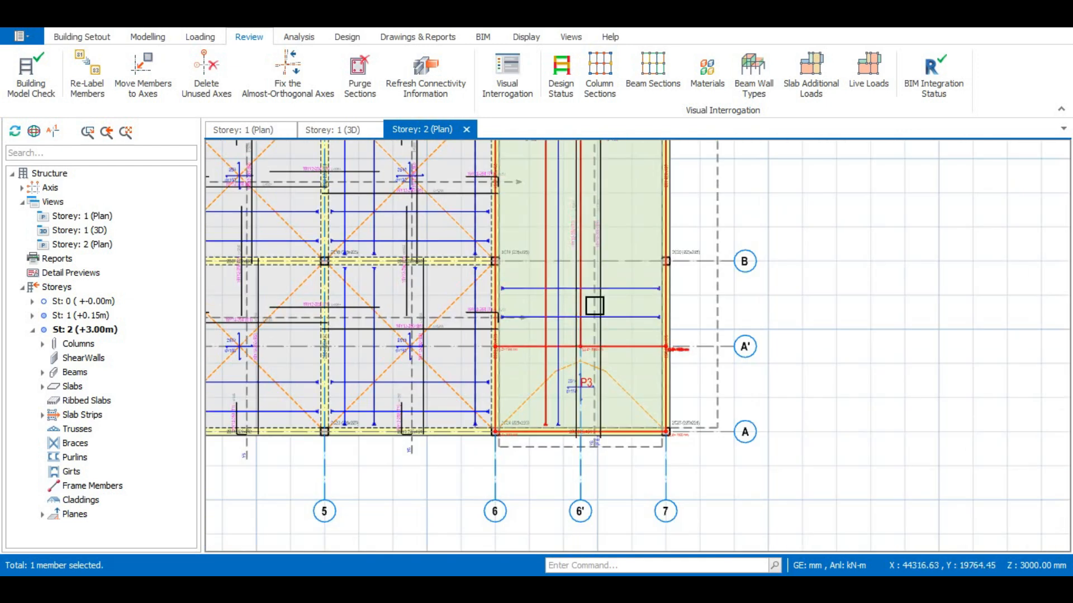
scroll(589, 315, up, 2)
scroll(581, 279, down, 3)
scroll(587, 165, up, 1)
scroll(580, 316, down, 3)
scroll(579, 218, up, 4)
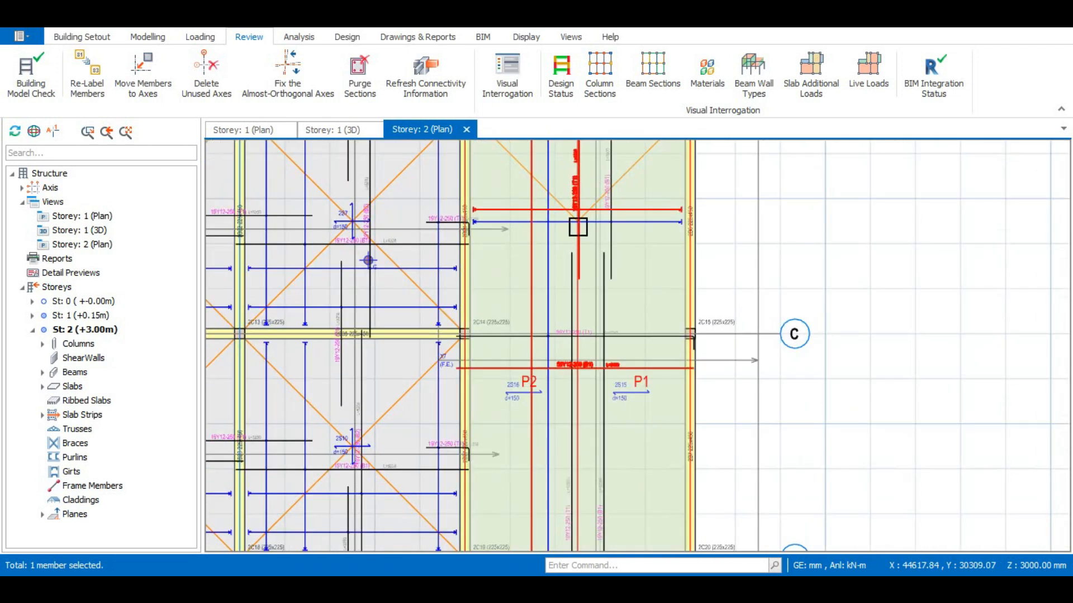
scroll(578, 227, up, 3)
scroll(579, 220, down, 1)
scroll(587, 227, up, 1)
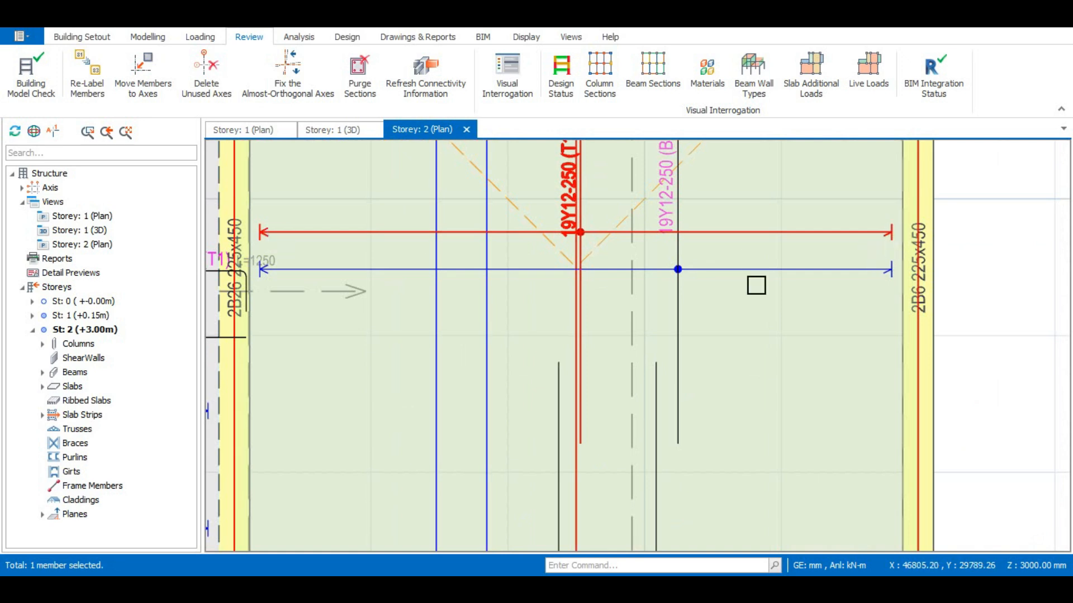
scroll(652, 309, down, 3)
scroll(549, 266, up, 2)
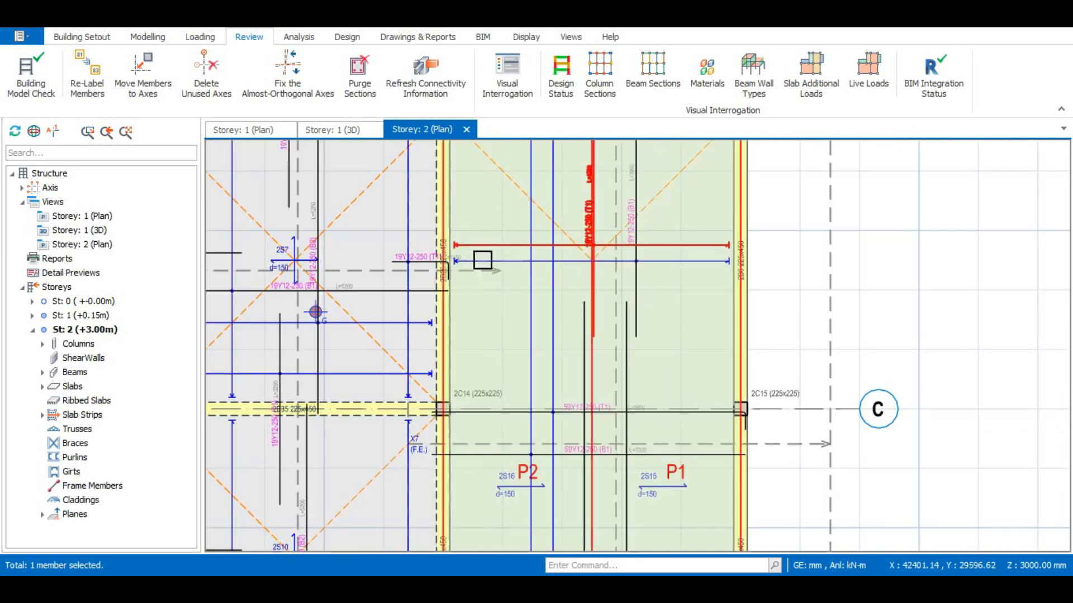
Compare slab strip Y8's top (T1) and bottom (B1) bars at beam 2B32 on axis D with its bars between axes A' and B
scroll(611, 199, down, 2)
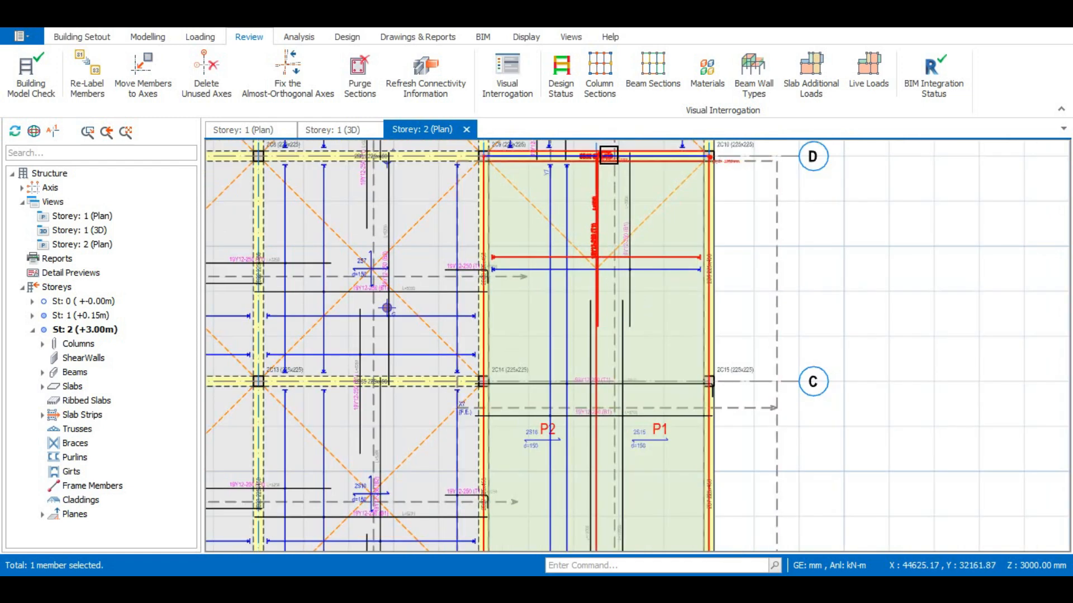
scroll(611, 167, up, 3)
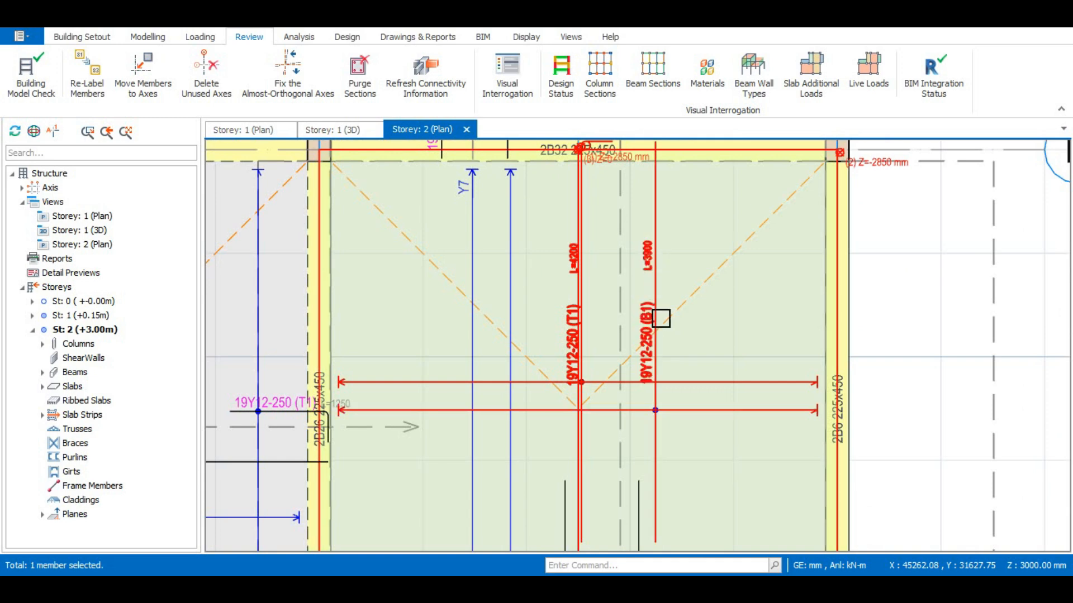
scroll(668, 242, down, 5)
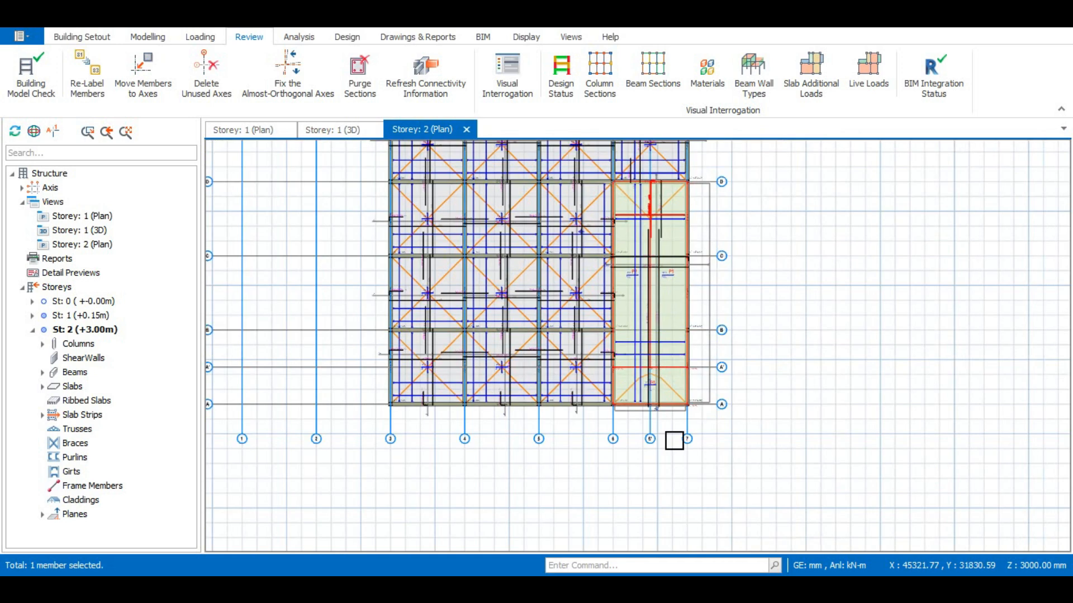
scroll(672, 438, up, 2)
scroll(649, 410, down, 6)
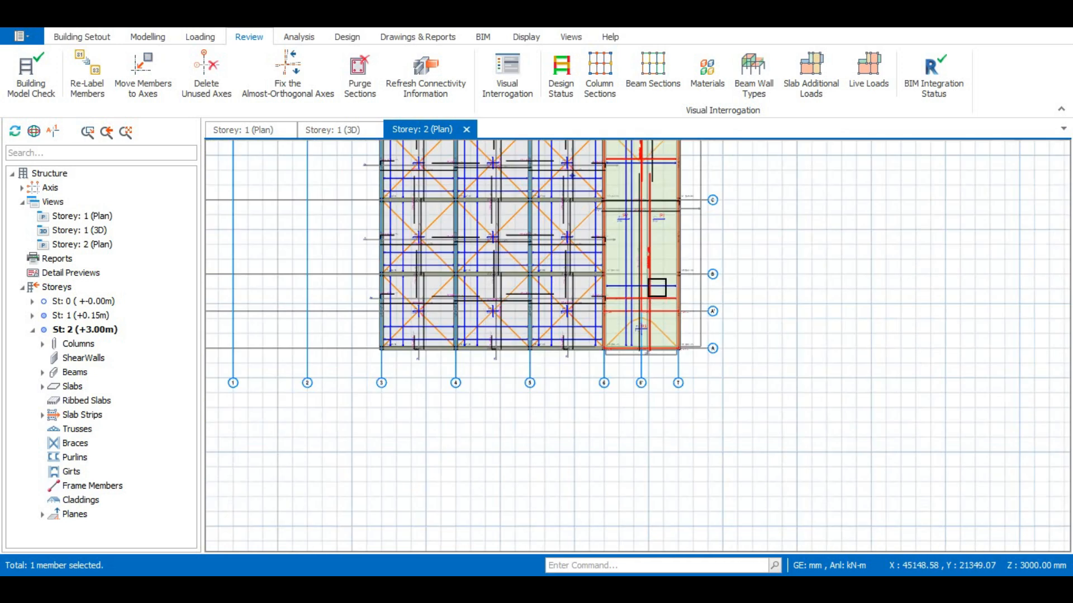
scroll(660, 229, up, 6)
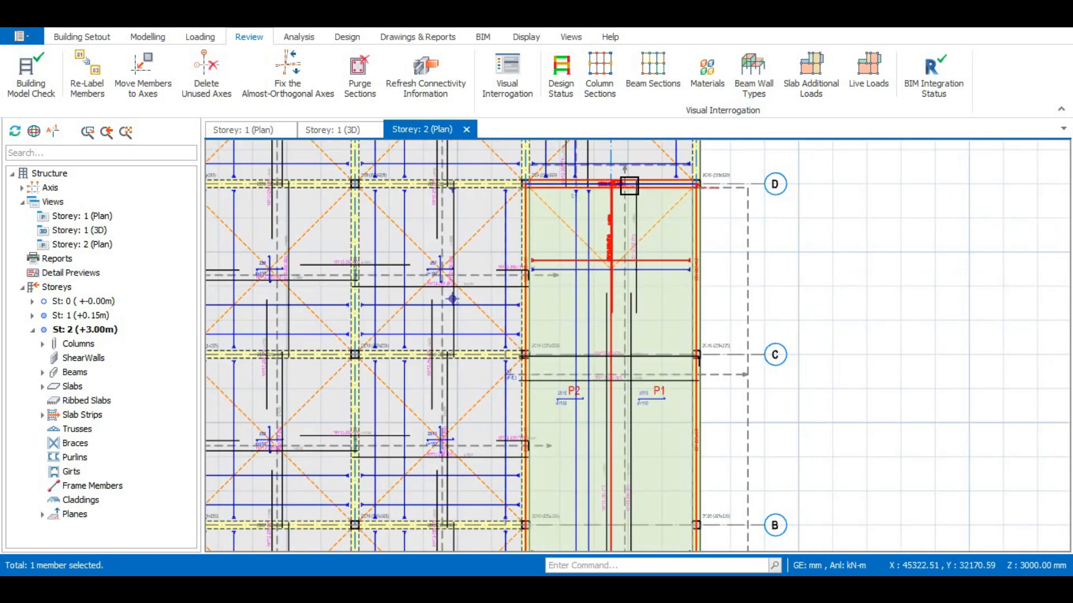
Examine where slab strip Y8's bars end at the axis A beam between columns 2C24 and 2C25
scroll(616, 287, down, 3)
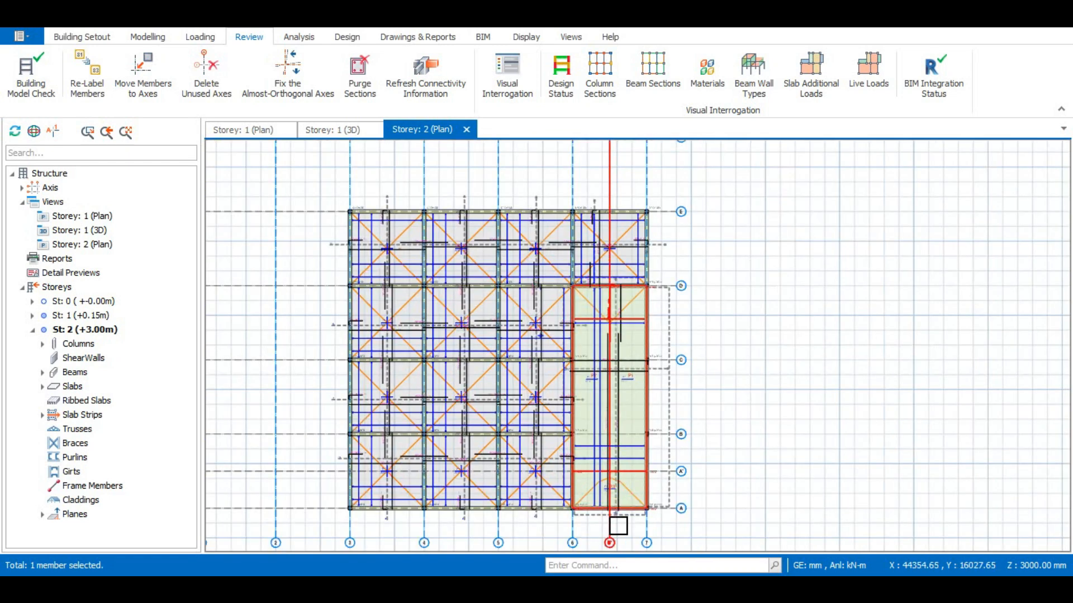
scroll(618, 526, up, 5)
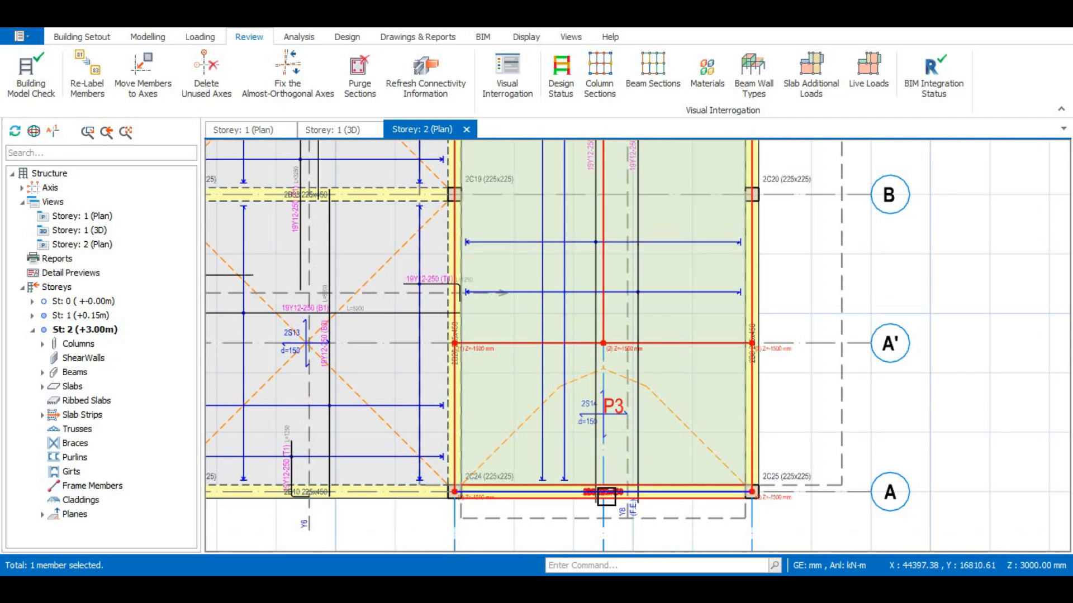
scroll(606, 496, up, 3)
scroll(607, 483, down, 5)
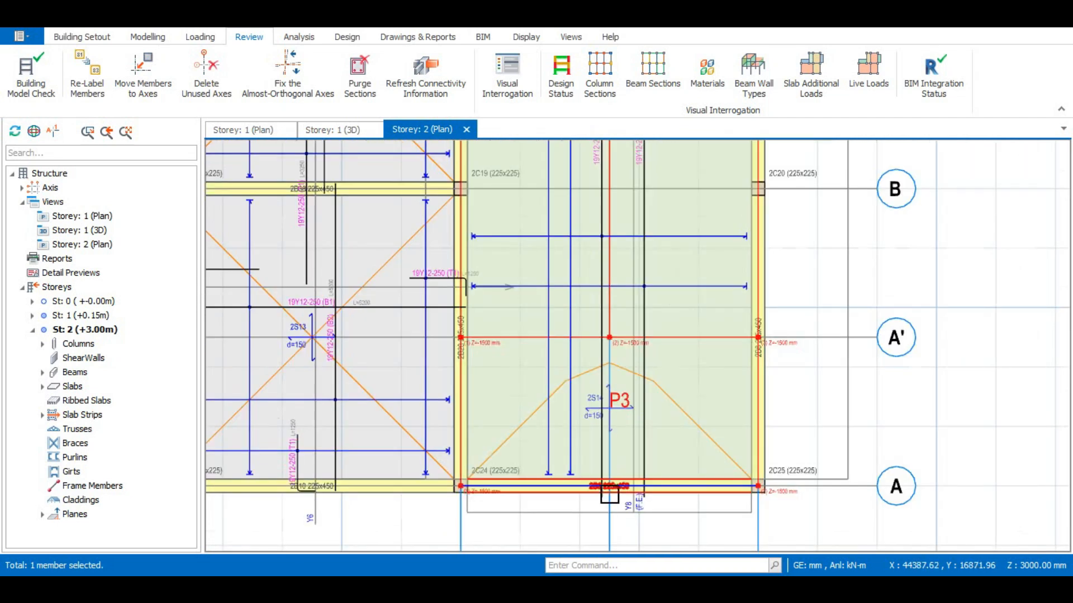
scroll(623, 220, up, 5)
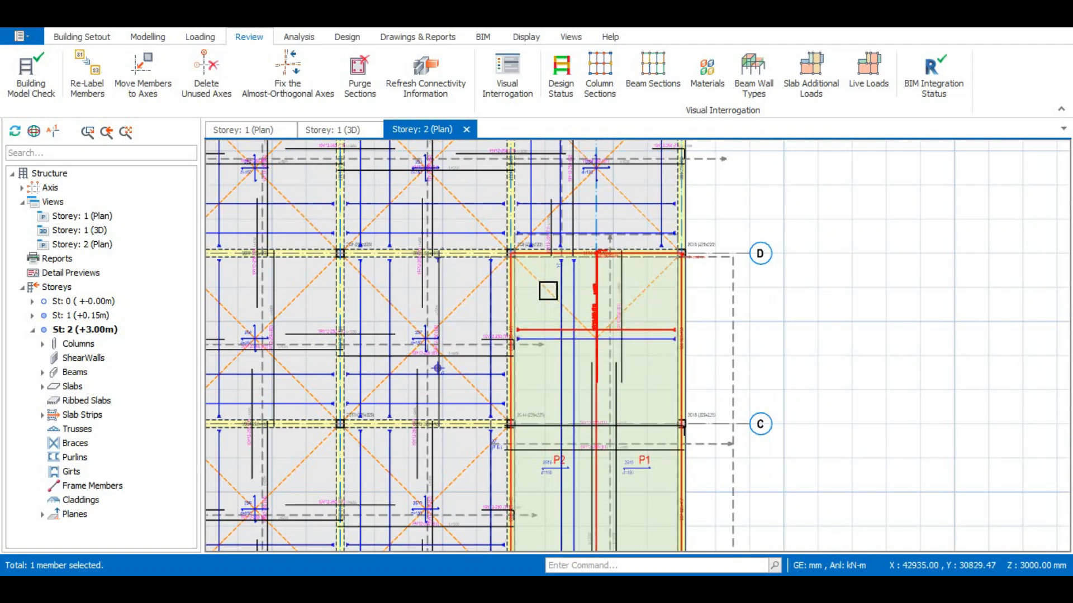
Trace slab strip Y8's top (T1) bars along the ramp from axis D through slabs P2 and P1 to slab P3 at axis A
scroll(576, 275, up, 2)
scroll(581, 319, down, 4)
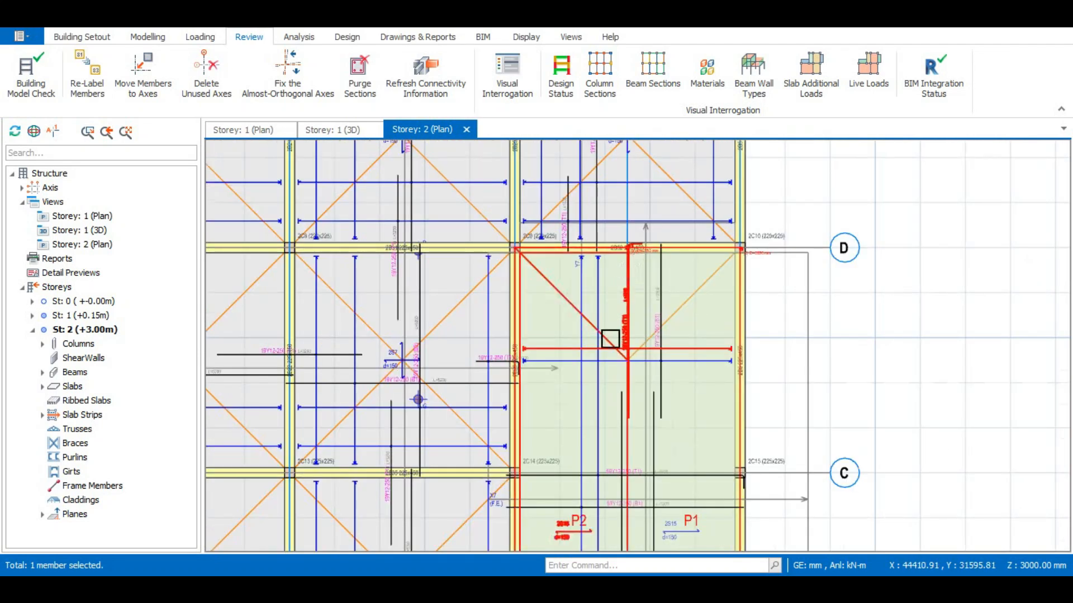
scroll(599, 433, up, 2)
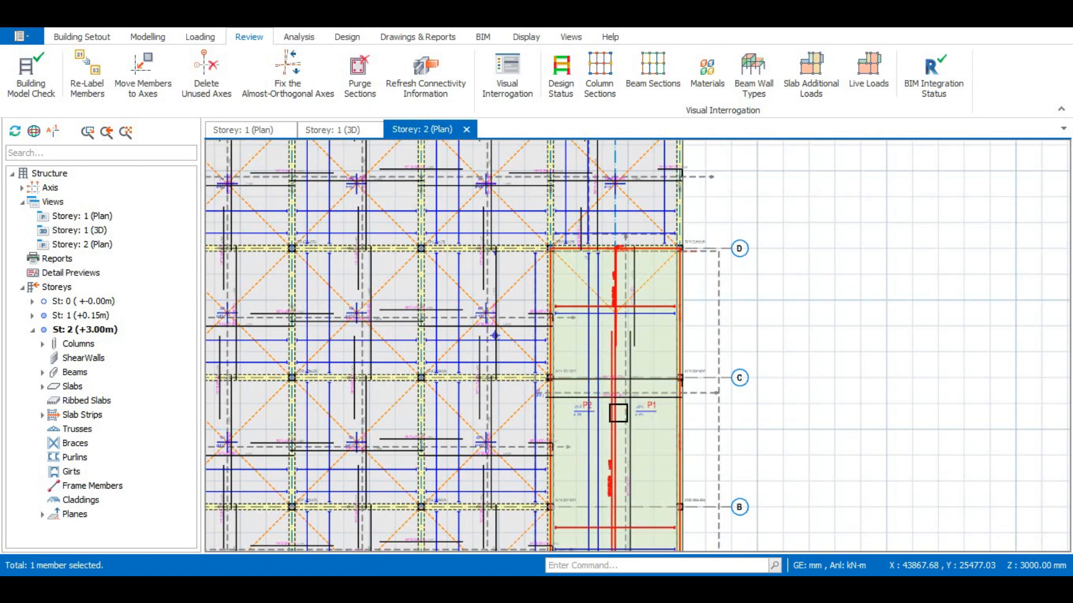
scroll(615, 350, up, 1)
scroll(618, 313, down, 3)
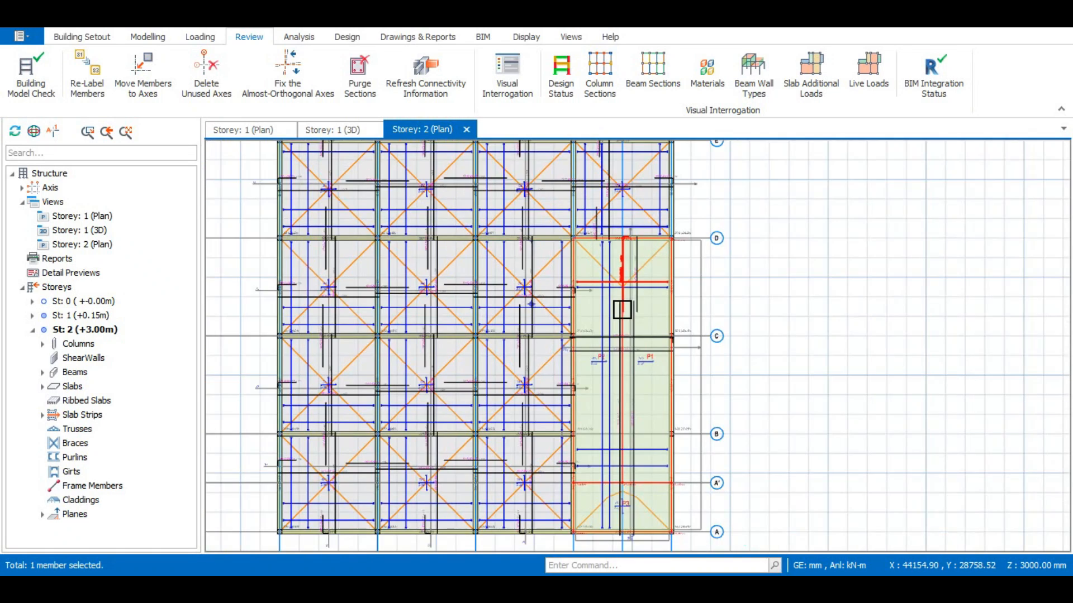
scroll(625, 445, up, 2)
scroll(618, 391, down, 2)
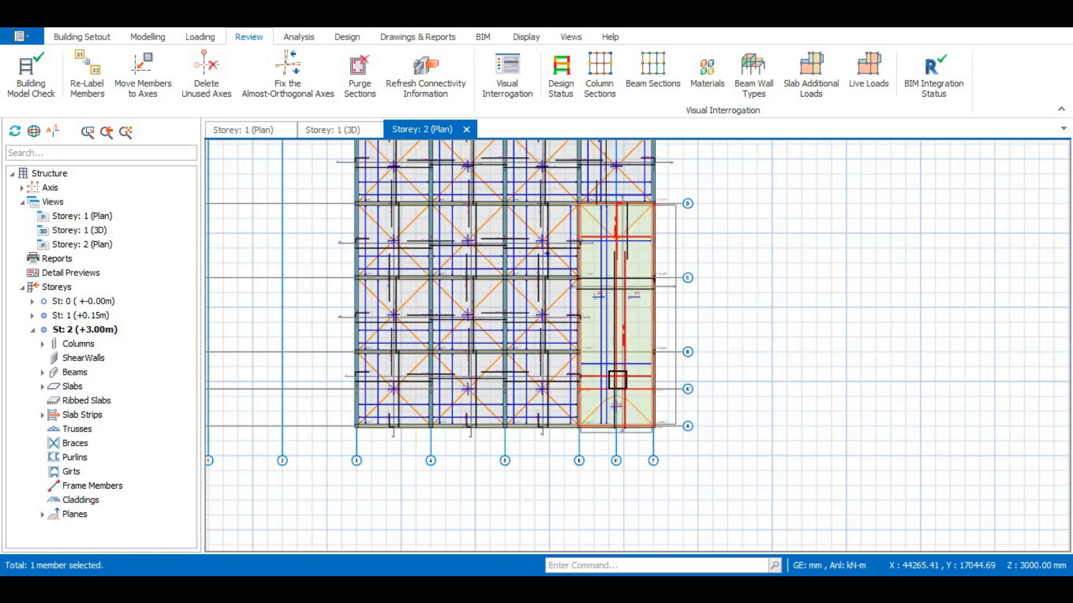
scroll(624, 389, up, 4)
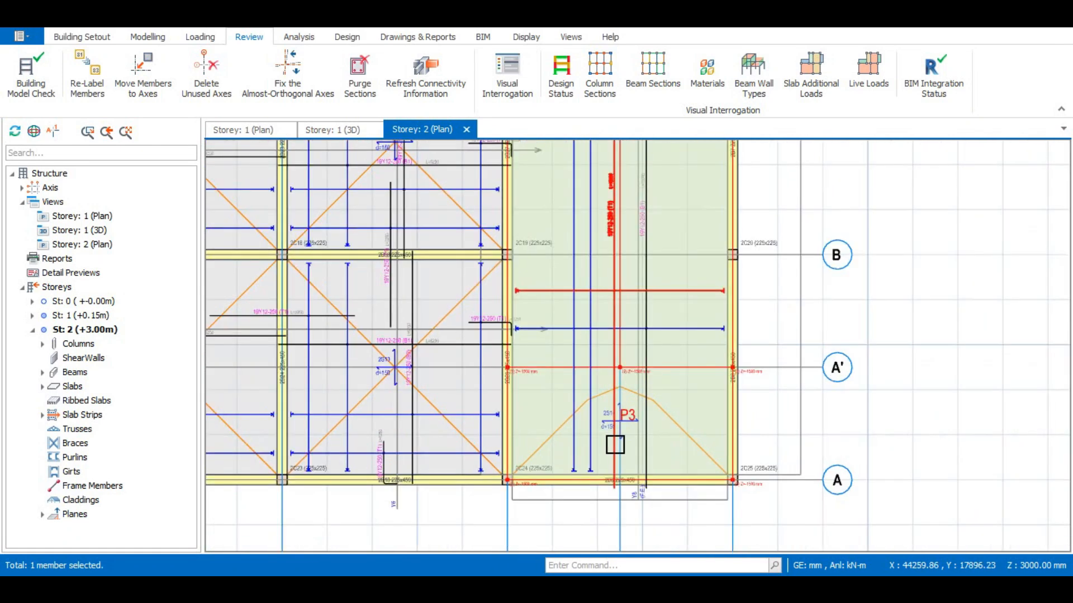
scroll(718, 426, down, 1)
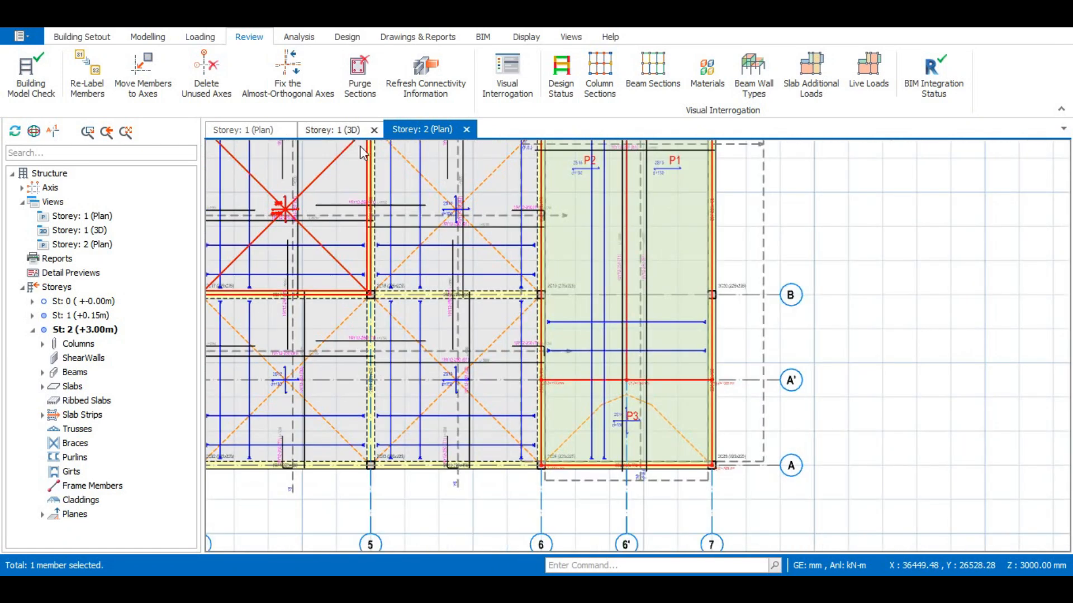
Inspect the inclined upper ramp slab in the Storey: 1 3D view and return to the Storey: 2 plan
click(332, 130)
scroll(643, 409, up, 5)
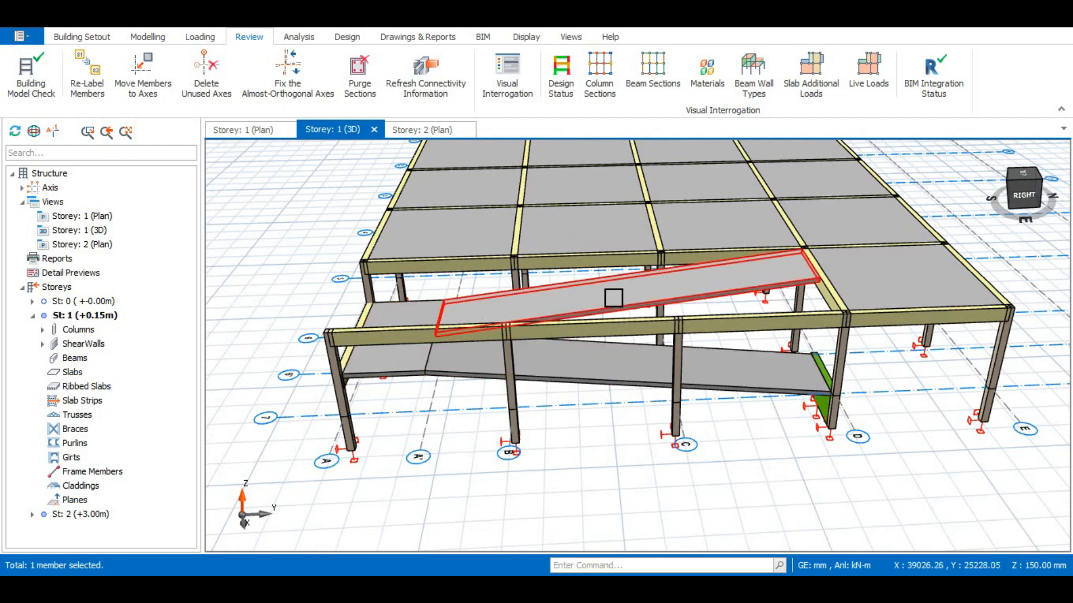
click(425, 129)
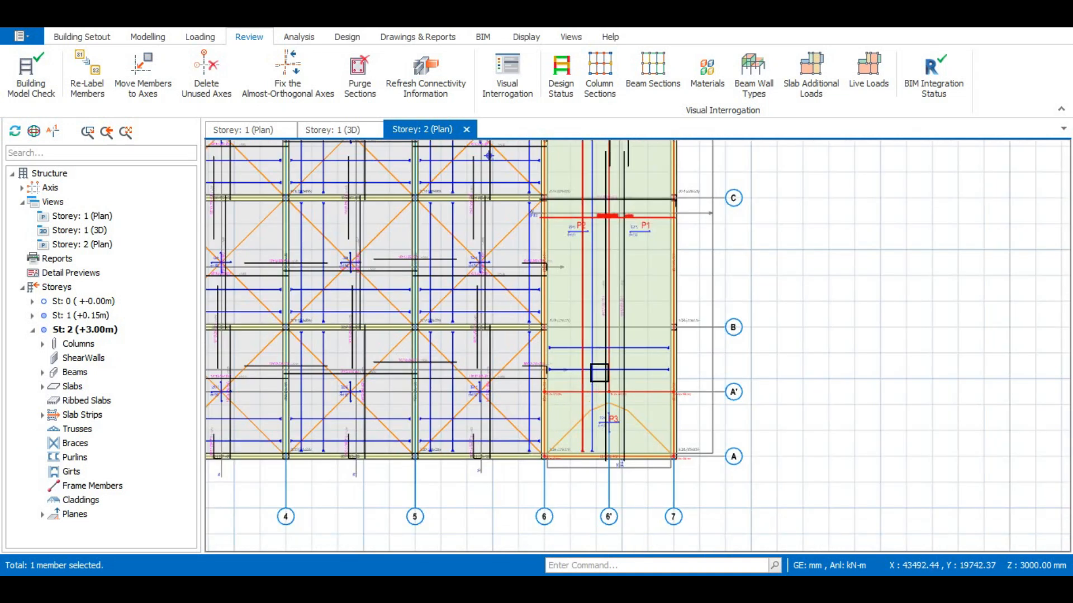
Examine how far slab strip X7's bar distribution ranges extend along the ramp up to the beam on axis D
scroll(592, 380, down, 3)
scroll(592, 217, up, 3)
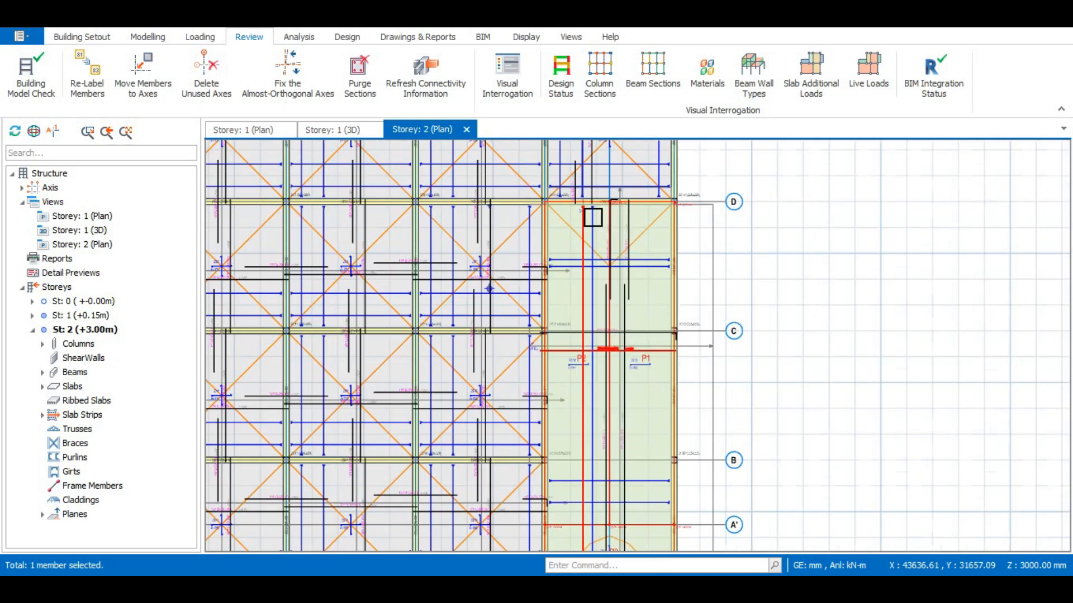
scroll(593, 217, up, 1)
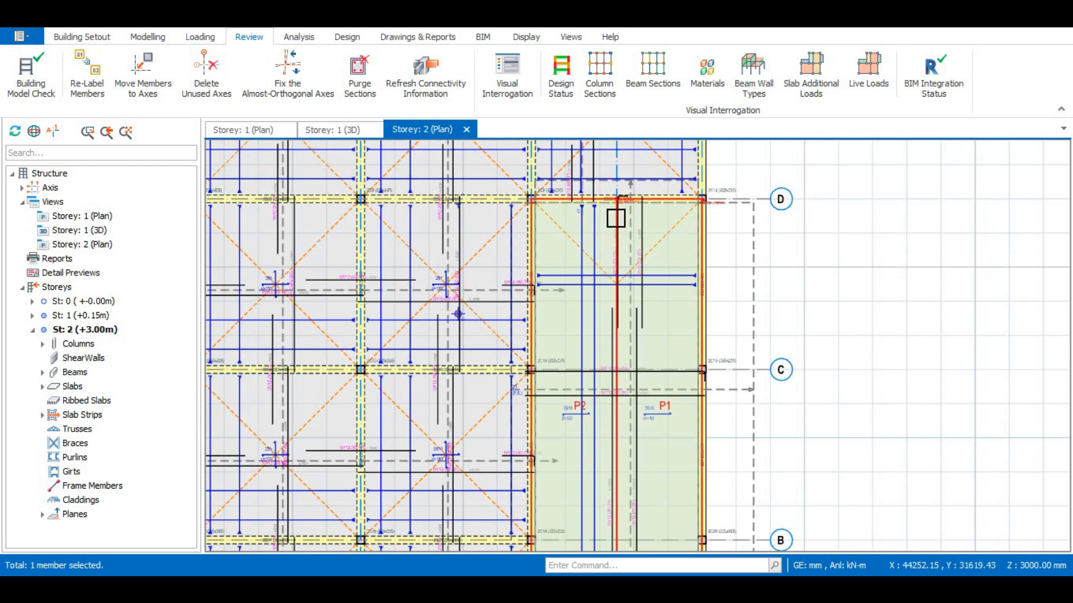
scroll(614, 217, up, 2)
scroll(609, 220, down, 1)
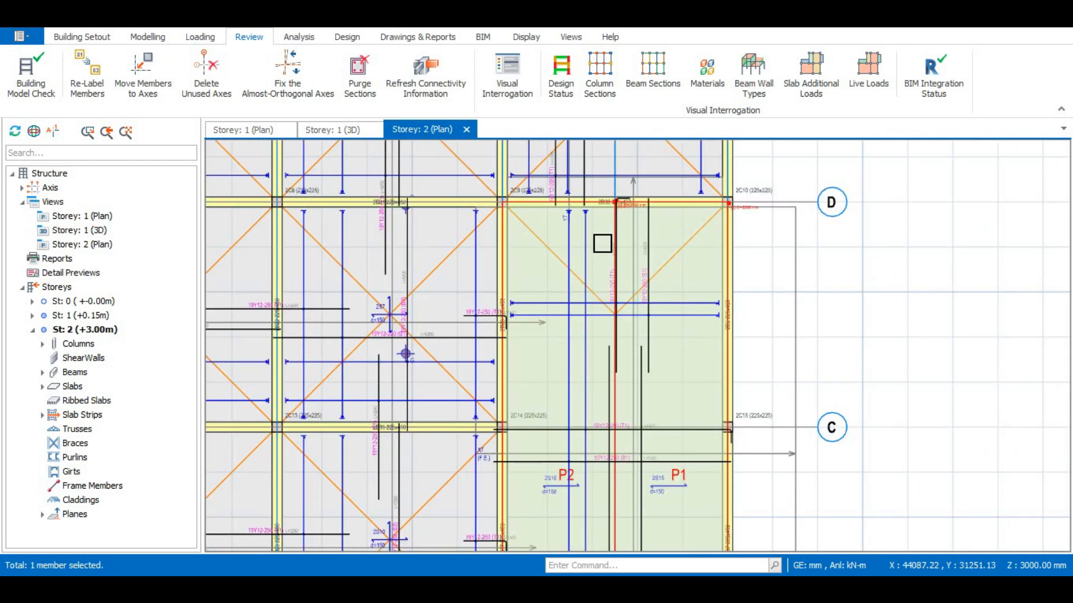
scroll(609, 285, down, 2)
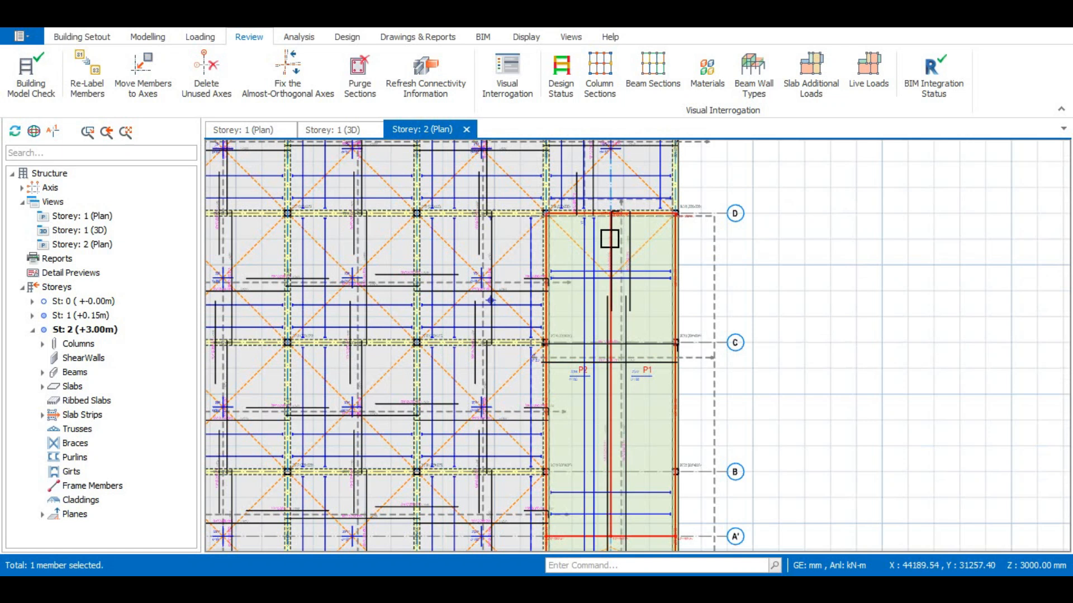
scroll(617, 249, up, 3)
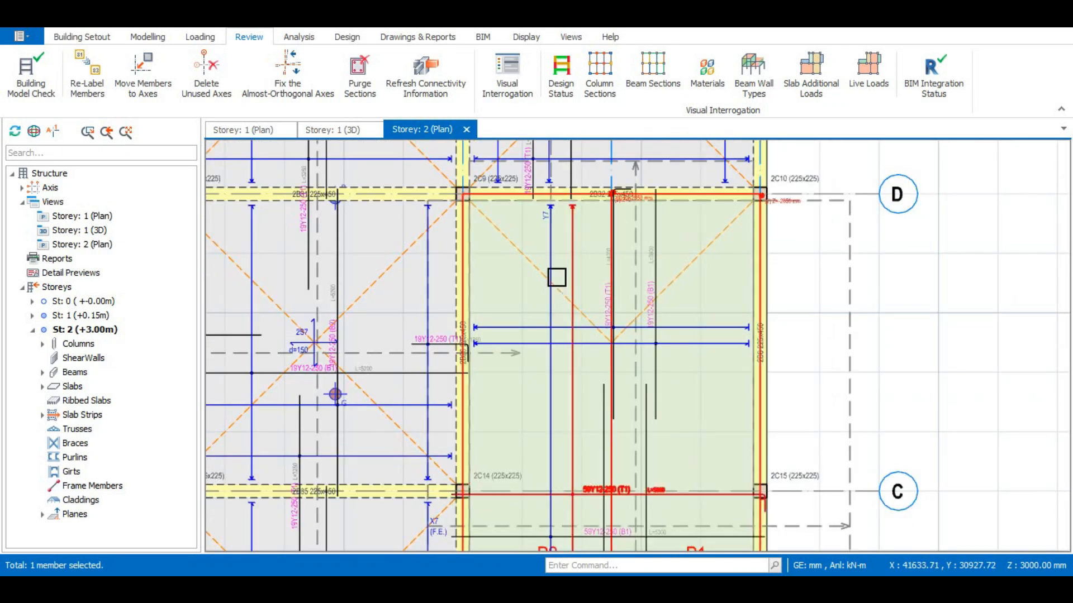
scroll(570, 347, down, 2)
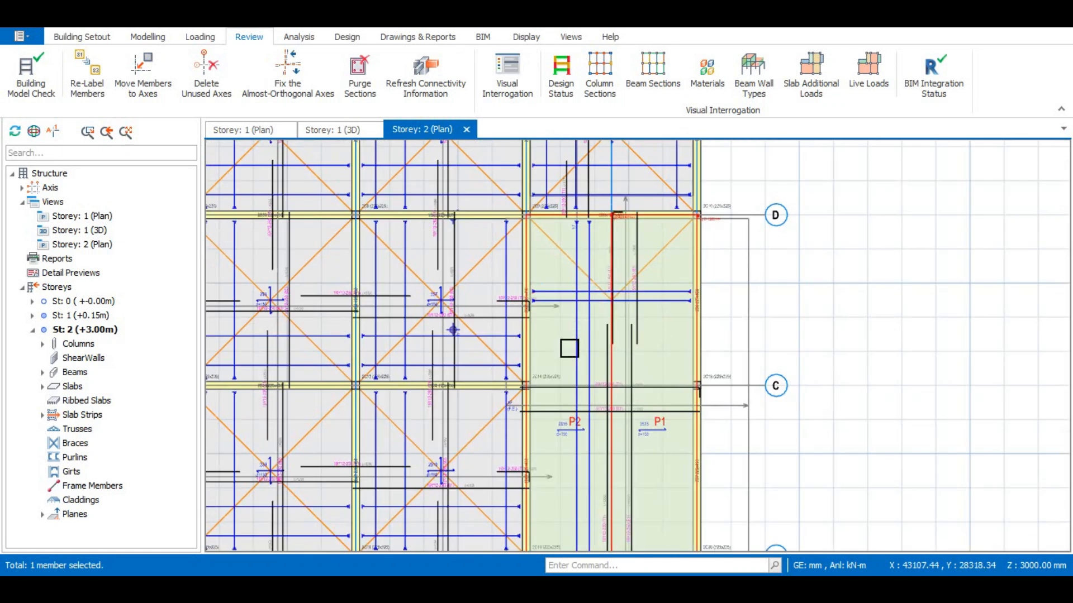
Examine the distribution range of slab strip Y8's top (T1) bars between beams 2B26 and 2B6 in the bay between axes C and D
scroll(542, 293, up, 3)
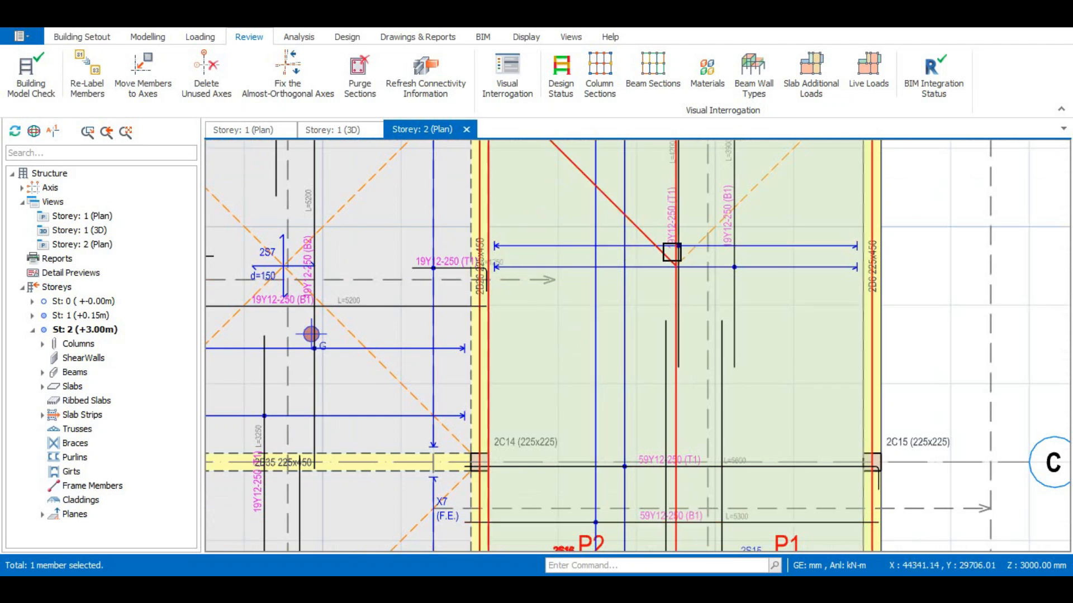
scroll(666, 258, down, 2)
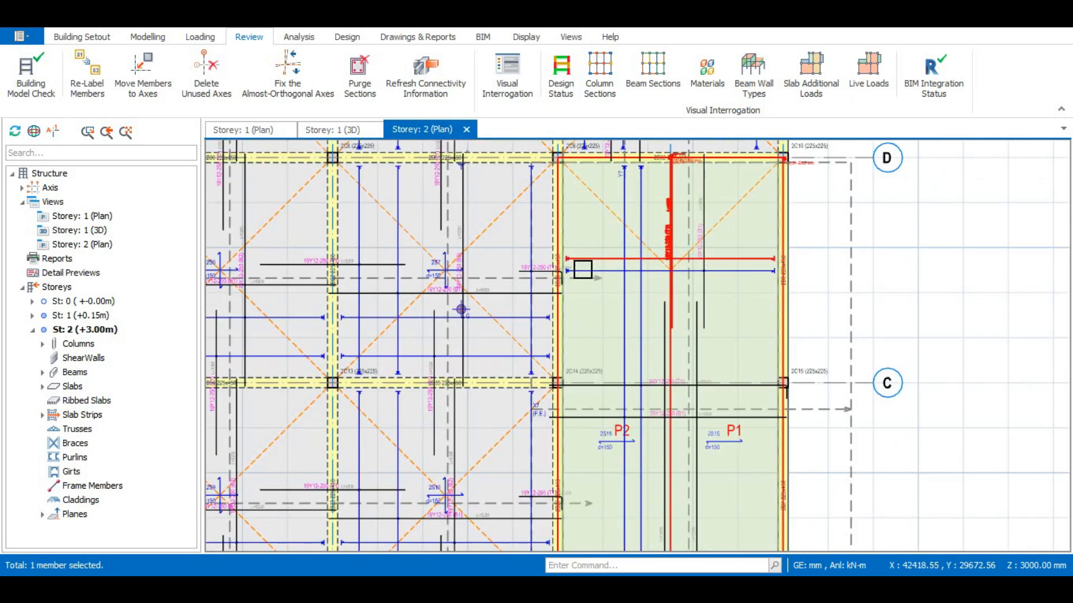
scroll(824, 269, up, 1)
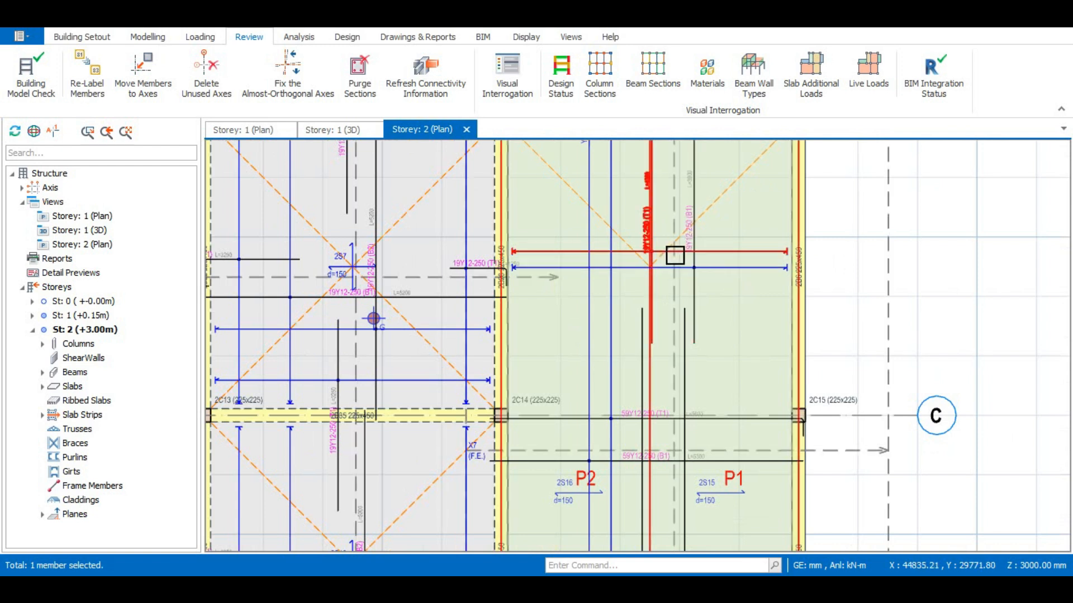
scroll(675, 252, up, 2)
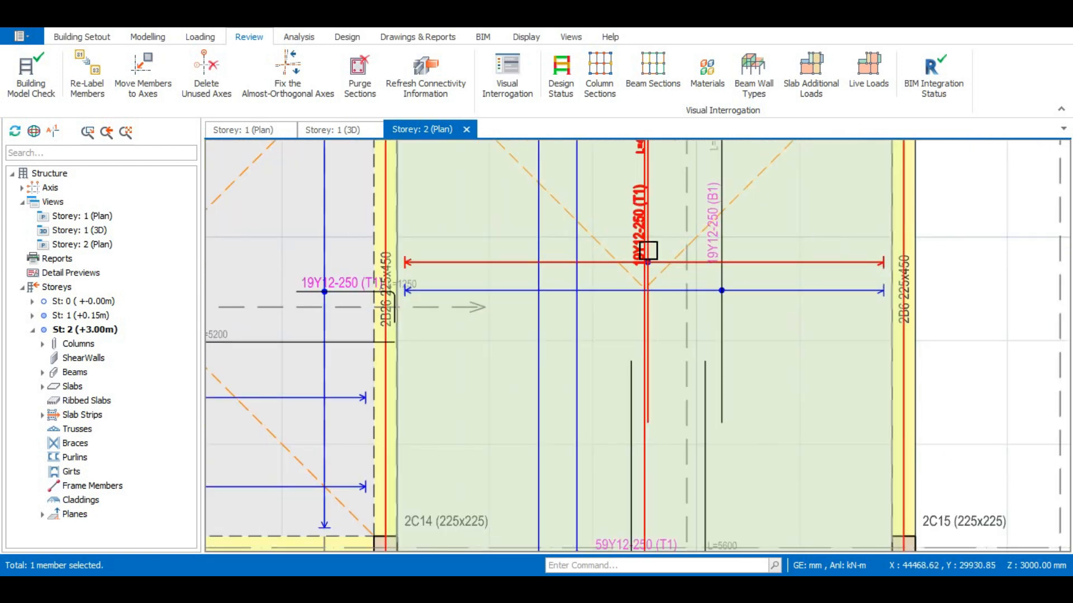
scroll(646, 240, down, 2)
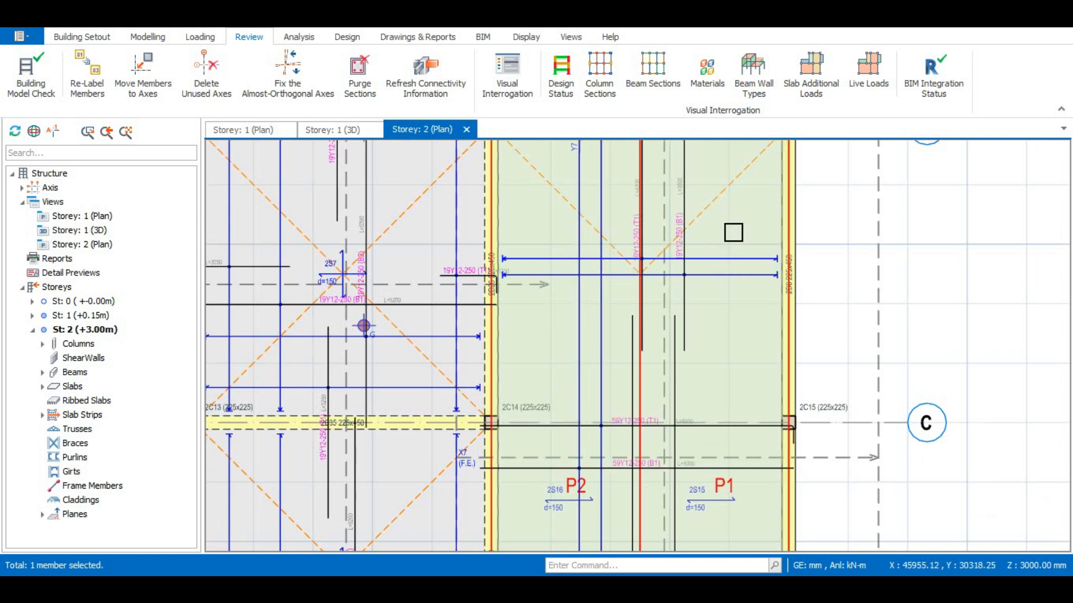
scroll(590, 270, down, 1)
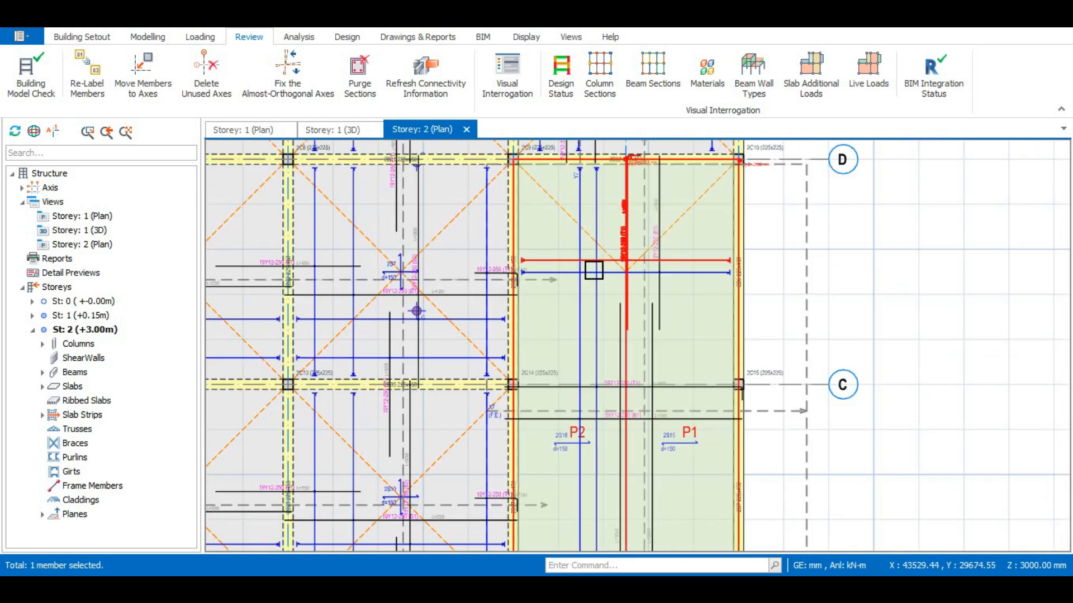
scroll(614, 218, down, 1)
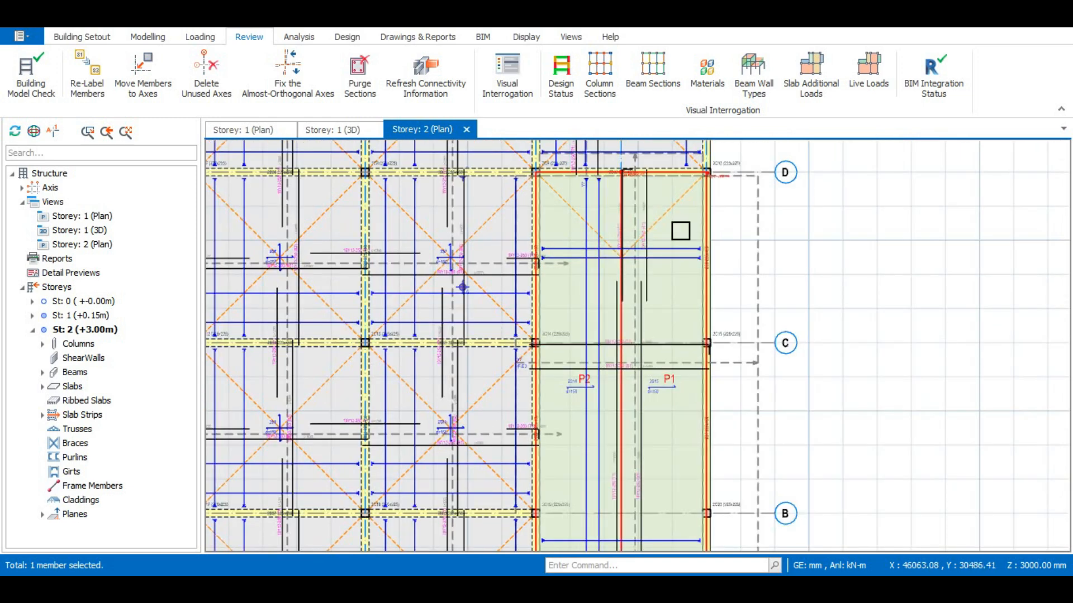
scroll(603, 242, down, 1)
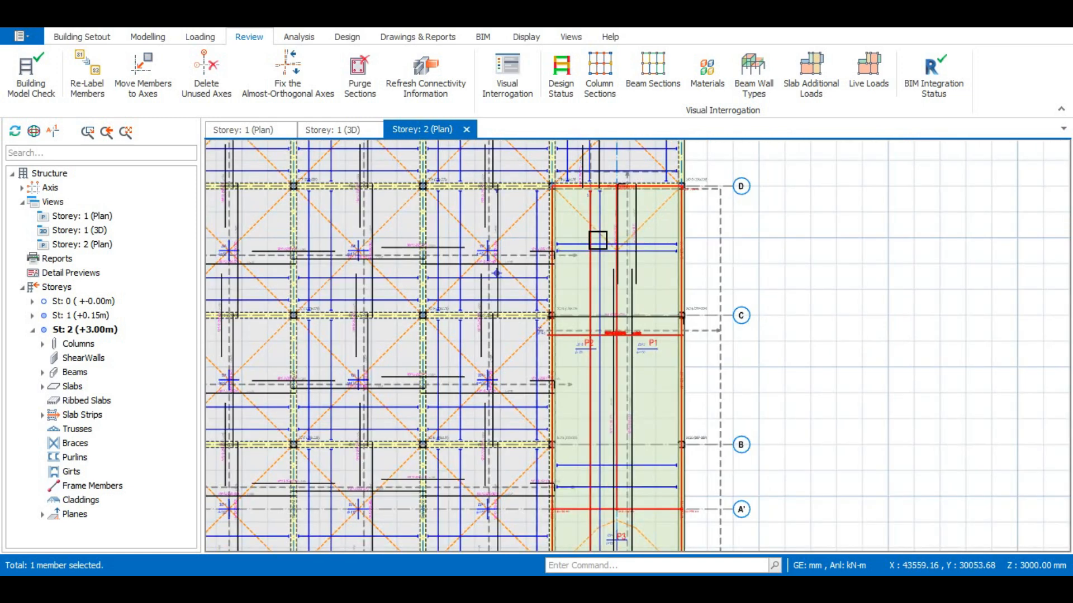
Compare the top (T1) and bottom (B1) bars of slab strip Y8 and their distribution lines around the P2–P1 boundary between axes C and D
scroll(596, 226, up, 1)
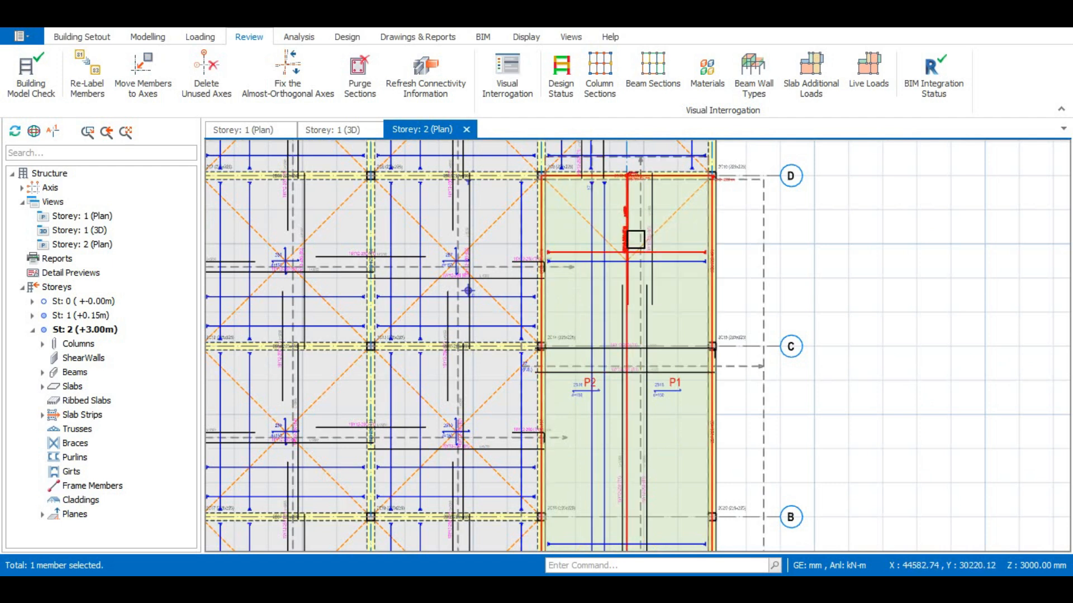
scroll(628, 226, up, 1)
scroll(594, 263, down, 1)
scroll(614, 211, up, 2)
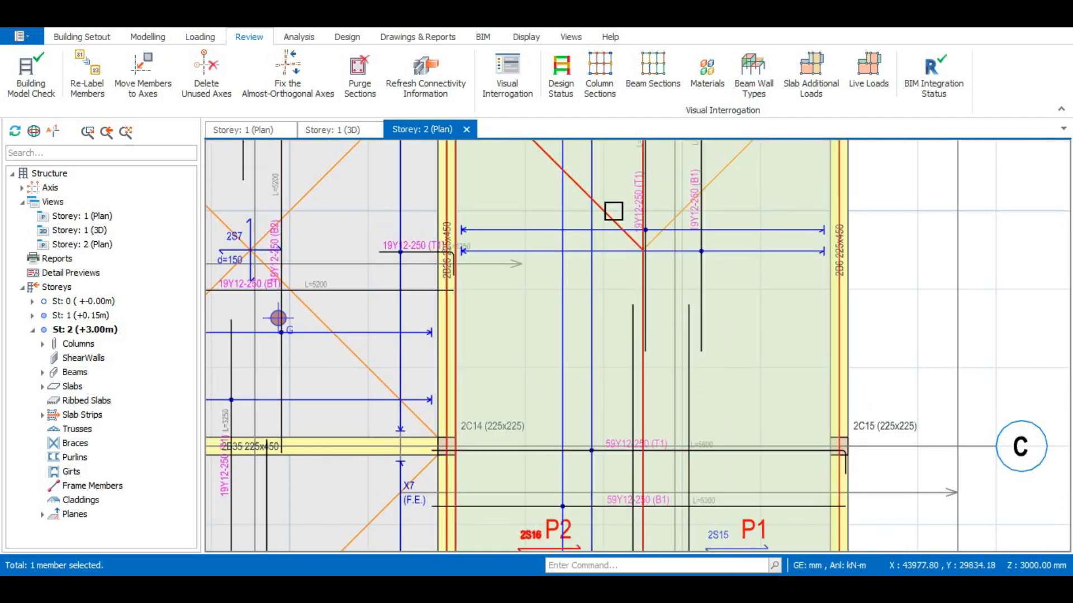
scroll(604, 229, down, 2)
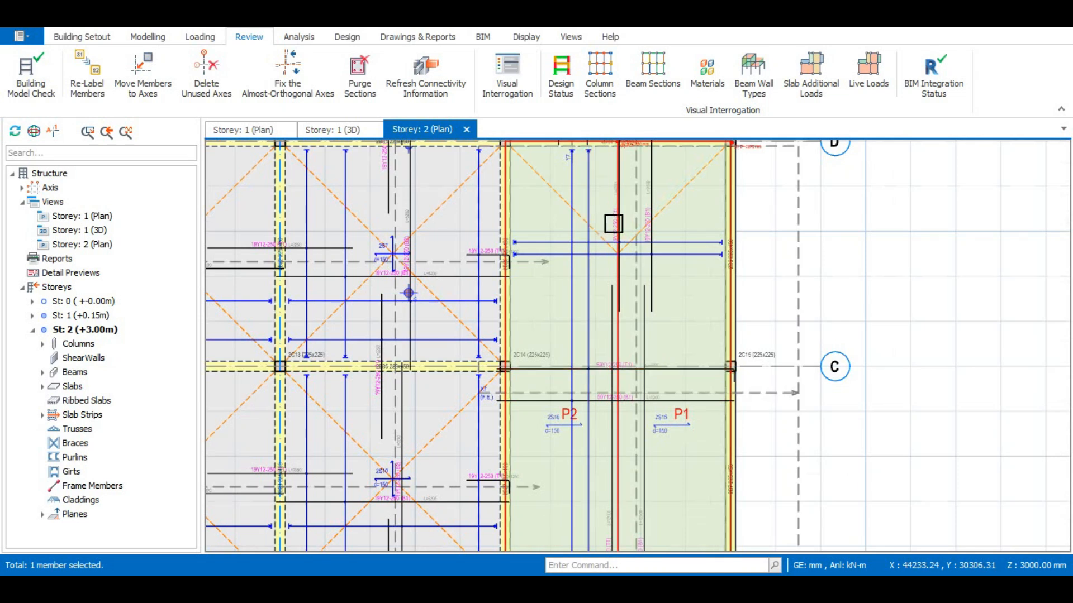
scroll(614, 223, up, 2)
scroll(618, 269, down, 2)
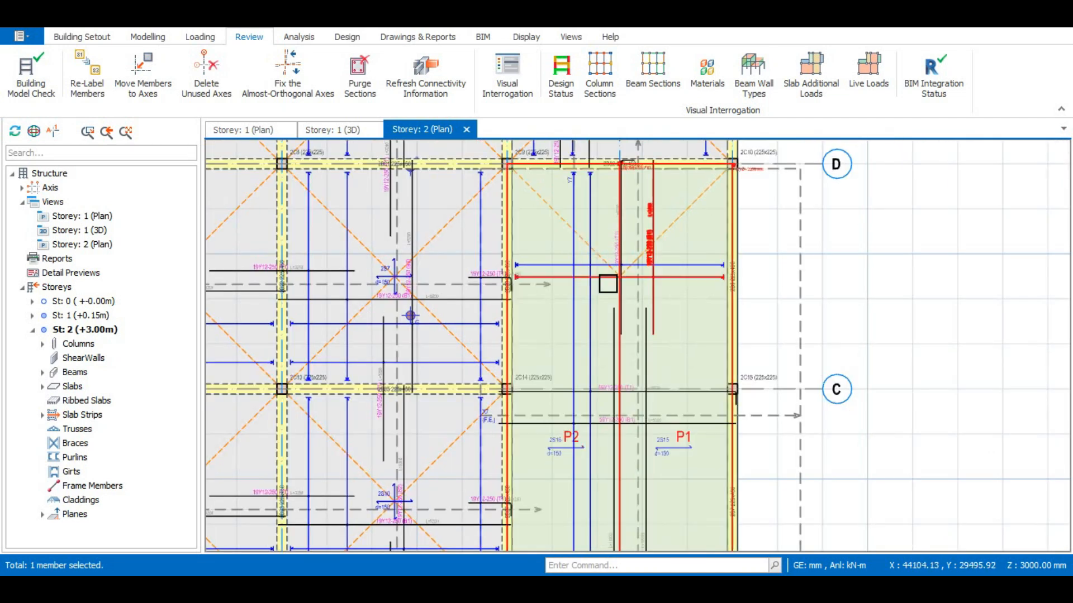
Examine the slab strip bars and distribution lines crossing landing slab 2S14 (P3) between axes A and A'
scroll(600, 233, down, 2)
scroll(604, 212, down, 2)
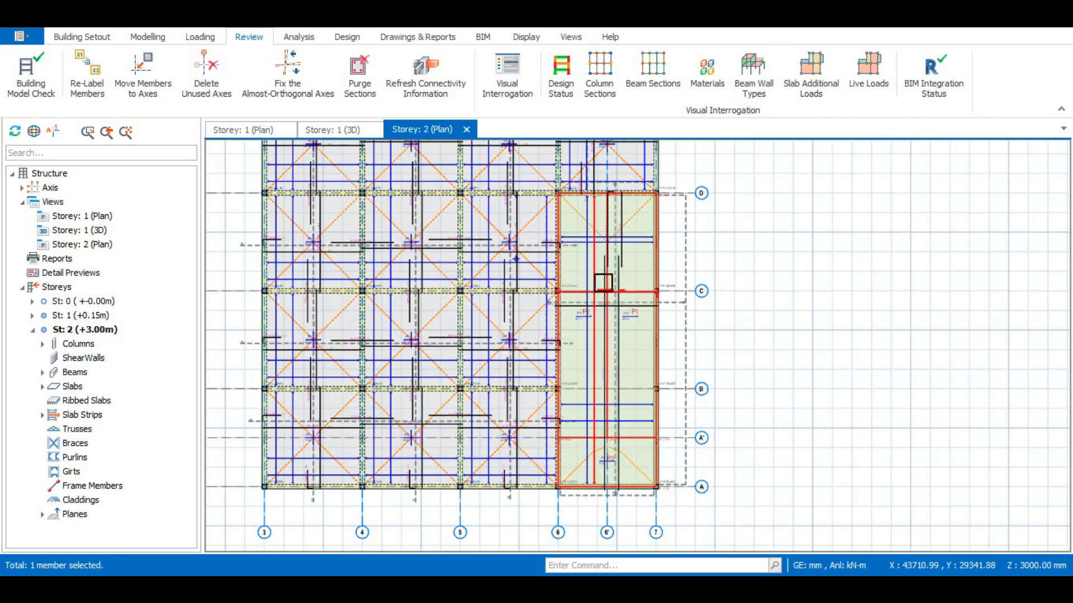
scroll(608, 455, up, 6)
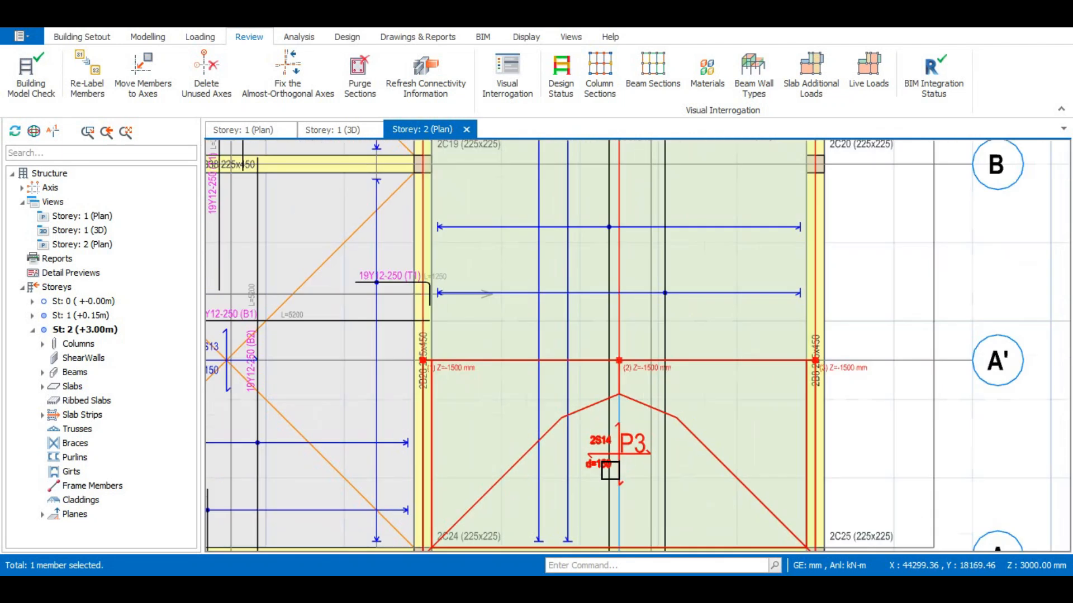
scroll(593, 253, down, 5)
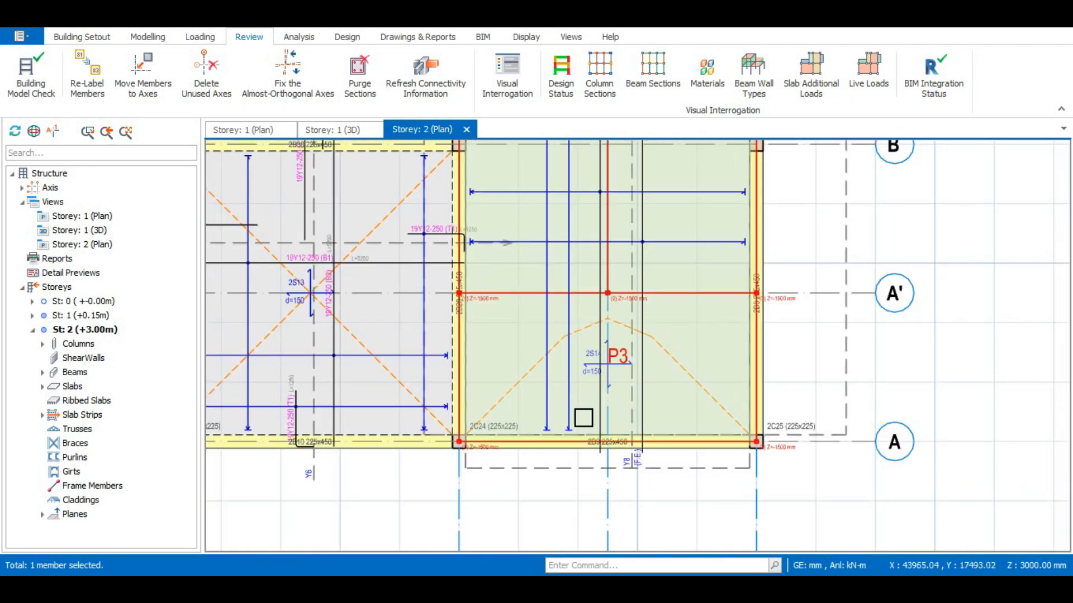
scroll(604, 364, up, 2)
scroll(603, 366, down, 2)
scroll(604, 363, down, 2)
scroll(601, 352, up, 2)
scroll(598, 344, up, 2)
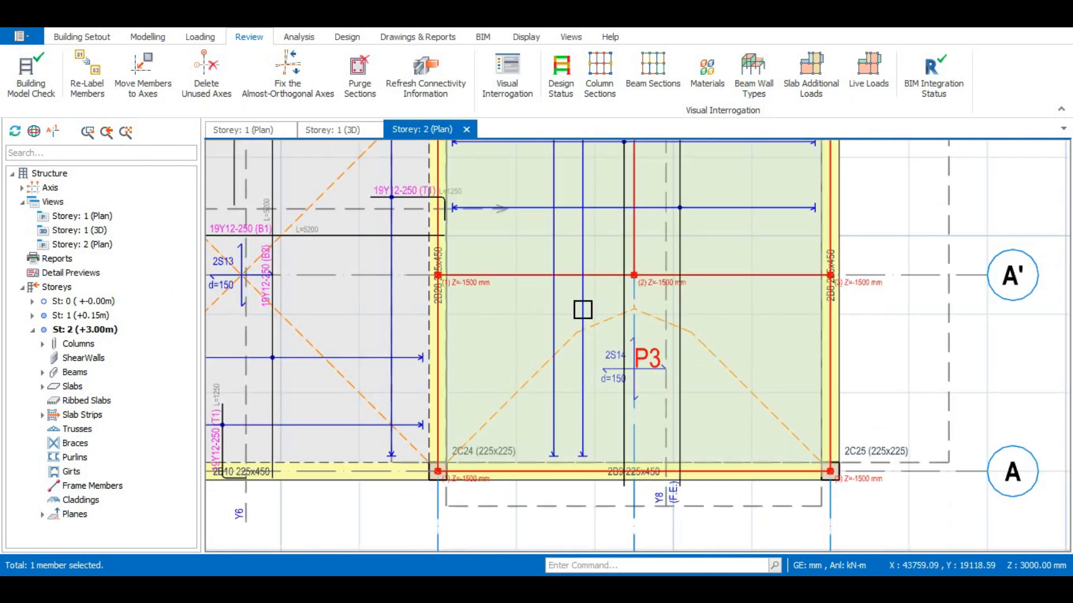
scroll(581, 311, down, 2)
scroll(624, 379, up, 2)
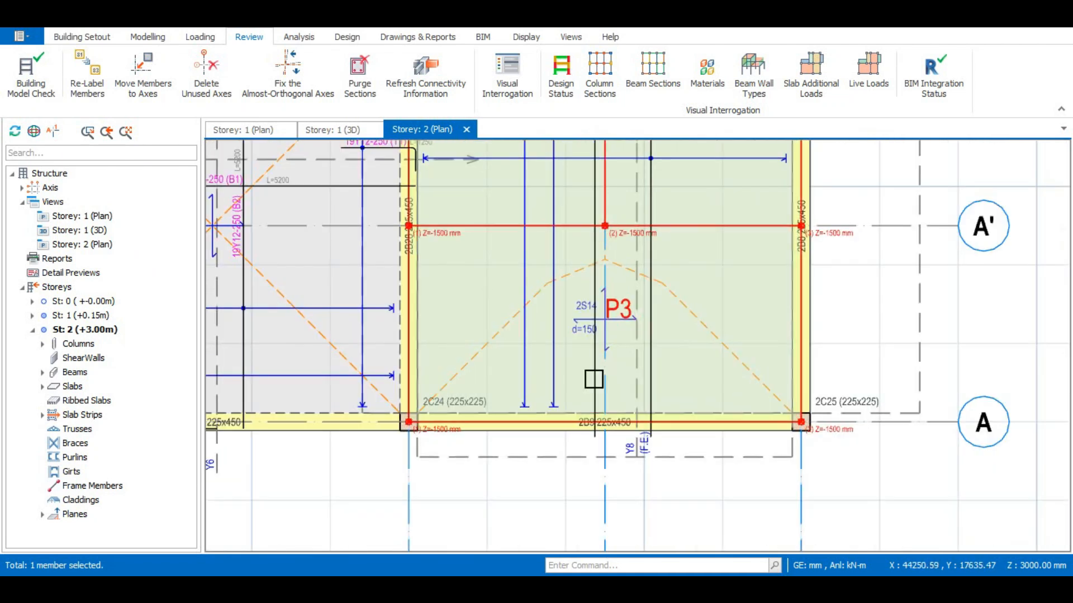
Trace slab strip X7's 59Y12-250 bar distribution lines from ramp part P2 at axis C down into landing P3
scroll(550, 379, down, 4)
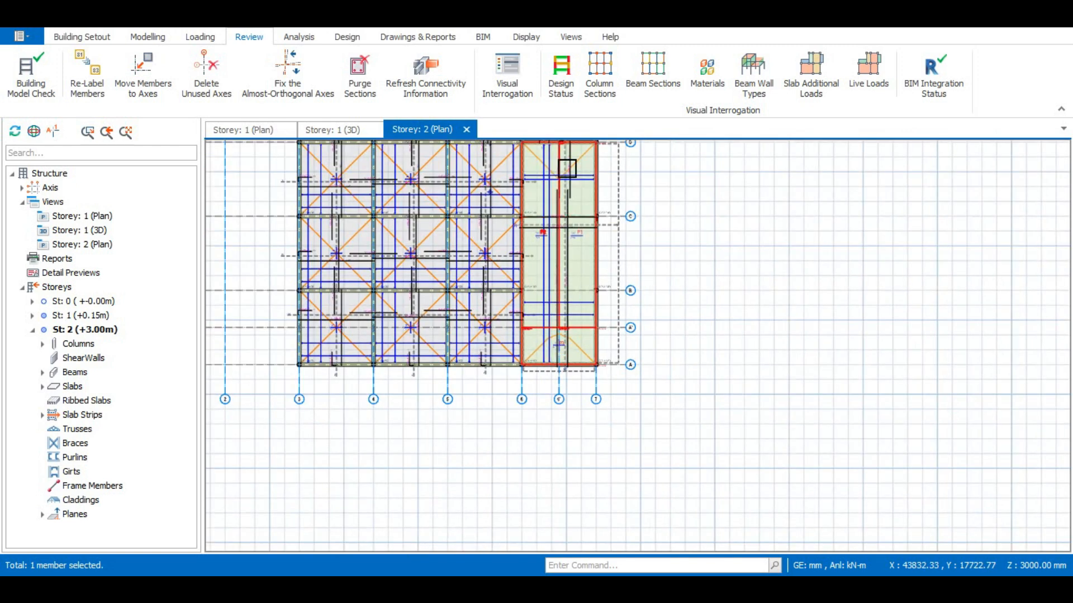
scroll(574, 315, up, 3)
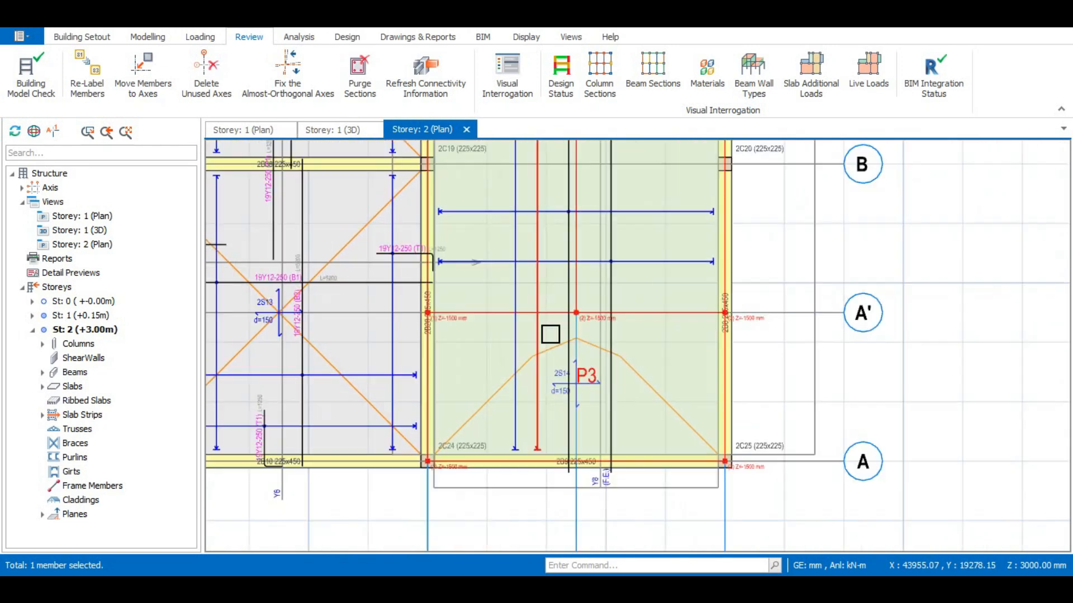
scroll(553, 350, down, 1)
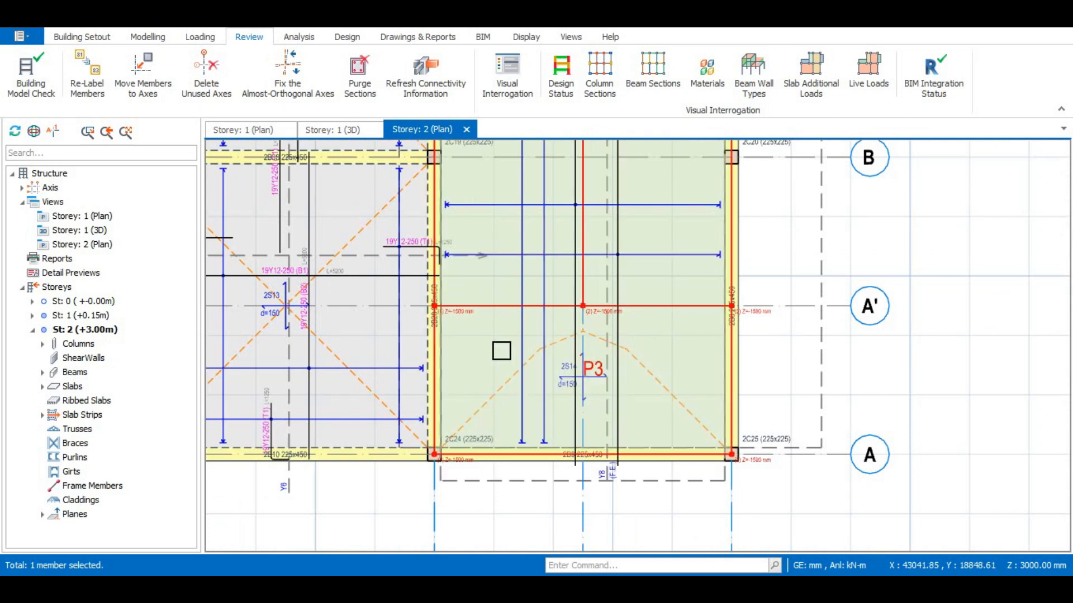
scroll(522, 339, up, 2)
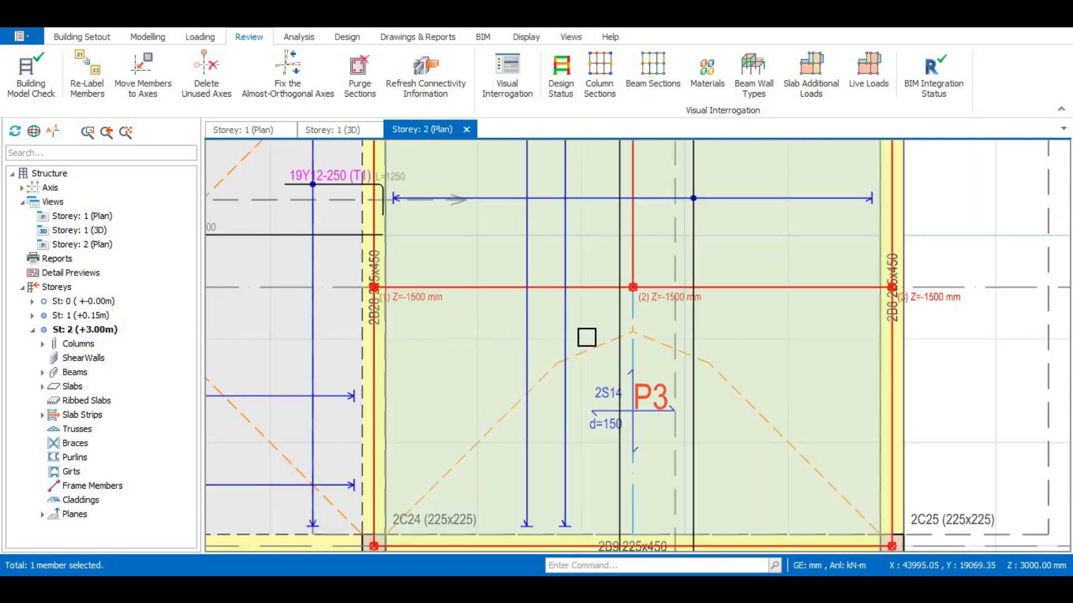
scroll(587, 337, down, 2)
scroll(627, 347, down, 3)
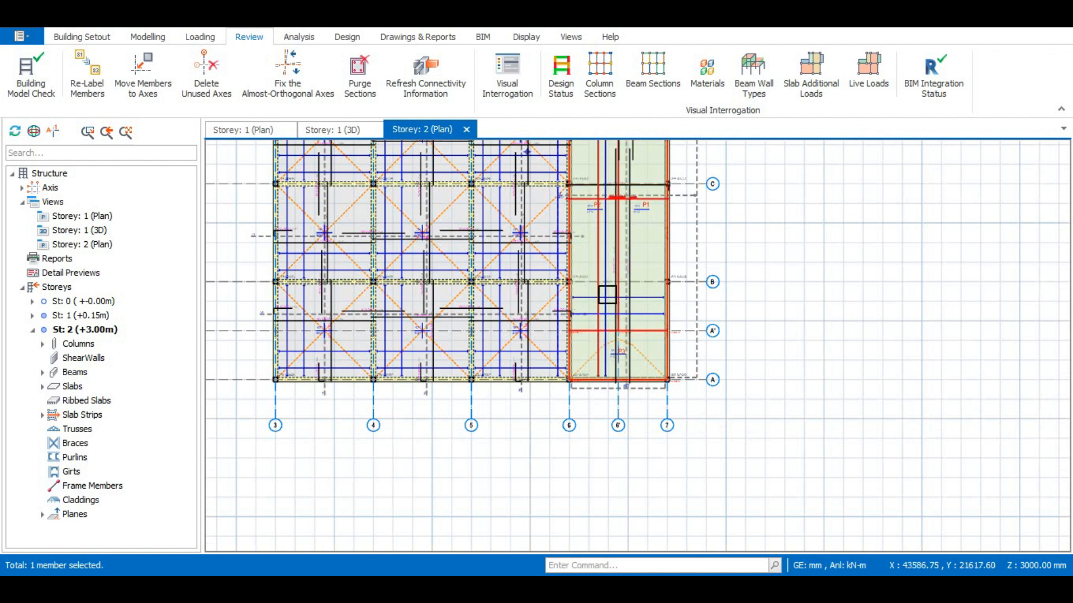
scroll(611, 257, up, 2)
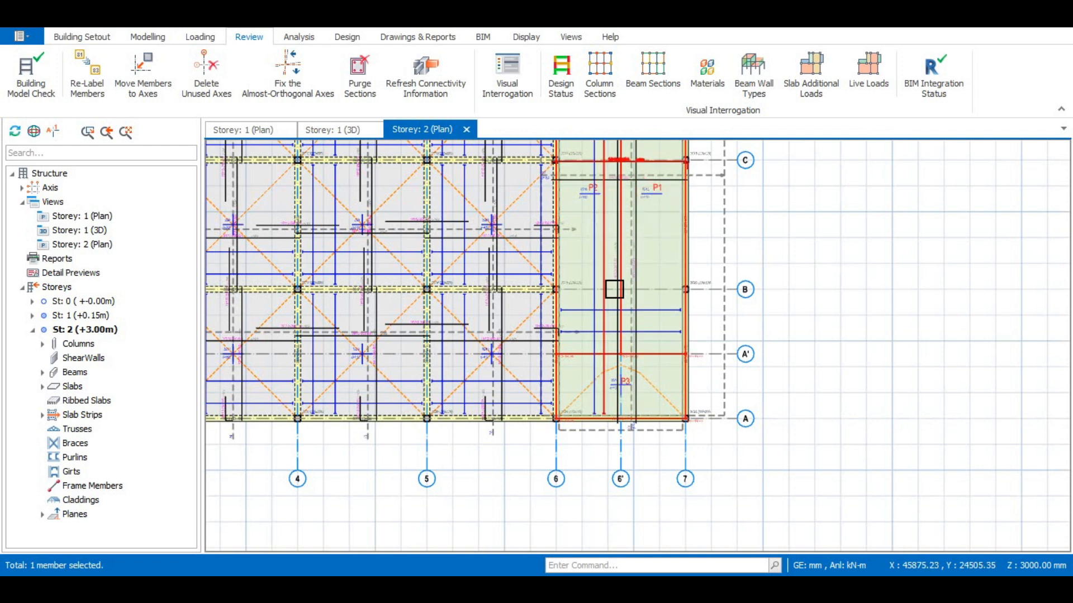
scroll(594, 378, up, 3)
scroll(604, 366, up, 1)
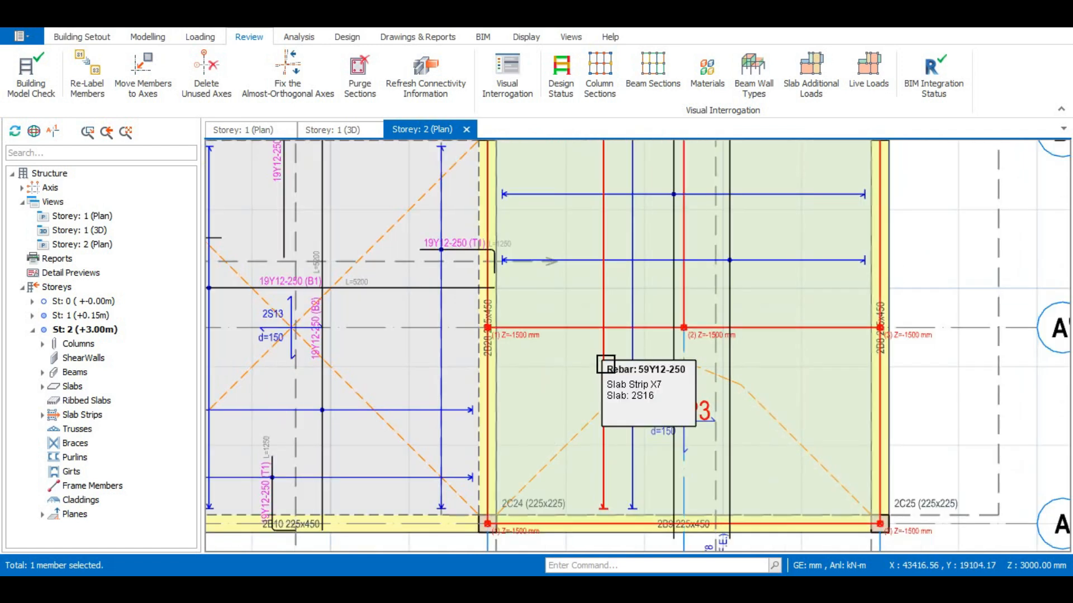
scroll(614, 310, down, 1)
scroll(610, 361, down, 2)
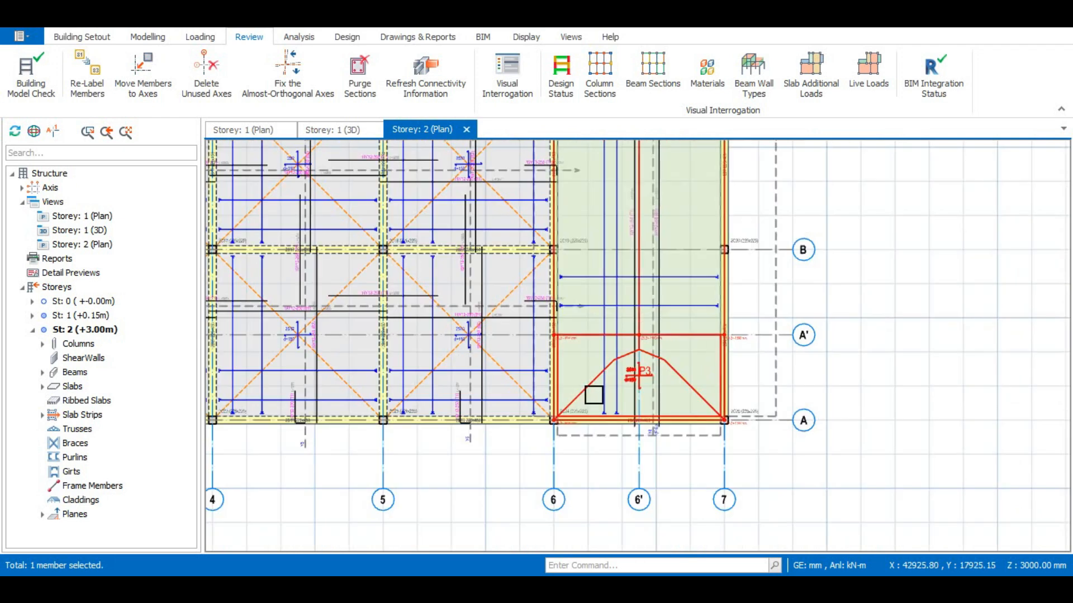
scroll(616, 371, down, 1)
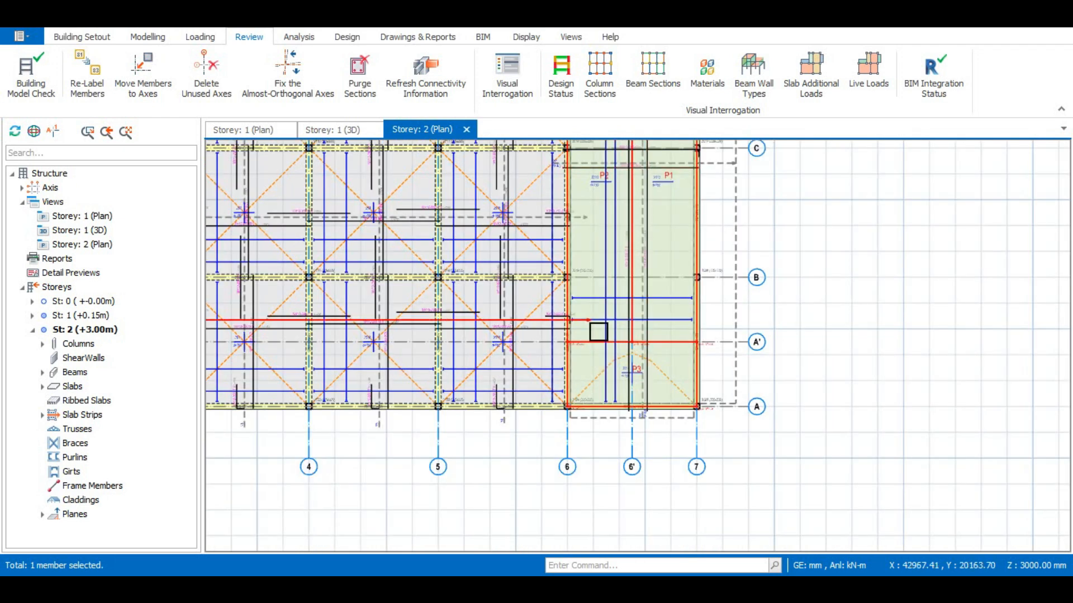
scroll(603, 360, up, 2)
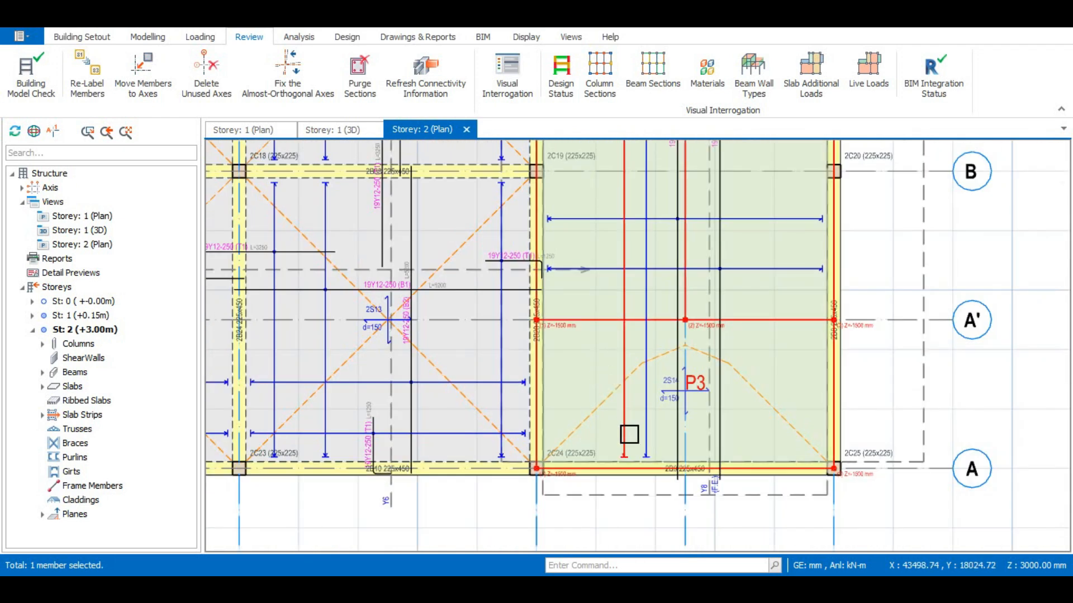
Examine where slab strip X7's distribution lines end in landing P3 near beam 2B9 on axis A
scroll(630, 434, down, 1)
scroll(607, 454, up, 2)
scroll(612, 373, down, 1)
scroll(598, 346, down, 1)
scroll(592, 318, up, 2)
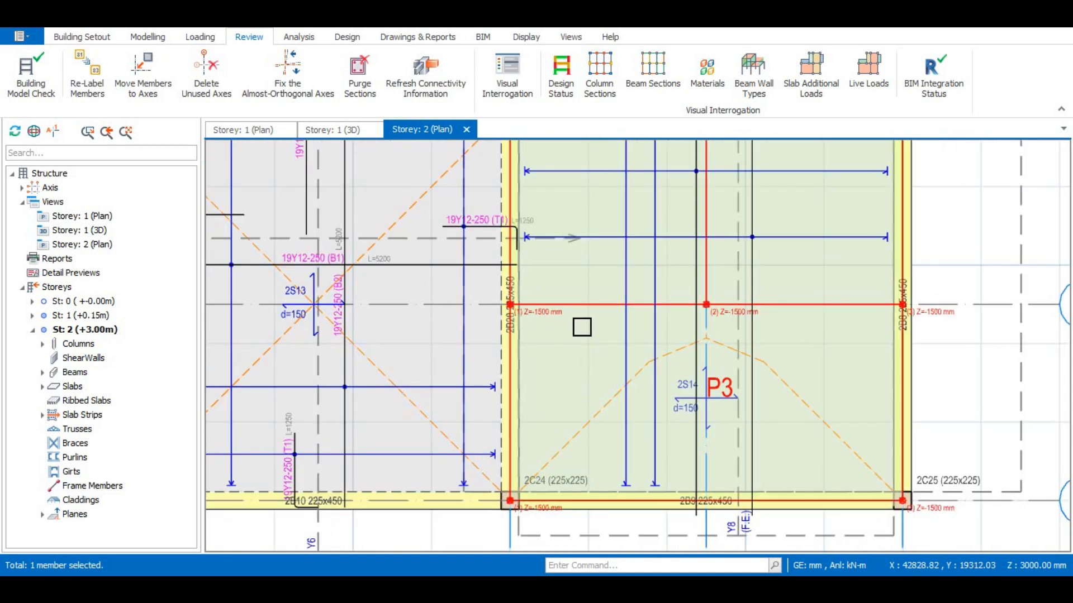
scroll(630, 337, down, 1)
scroll(620, 350, down, 1)
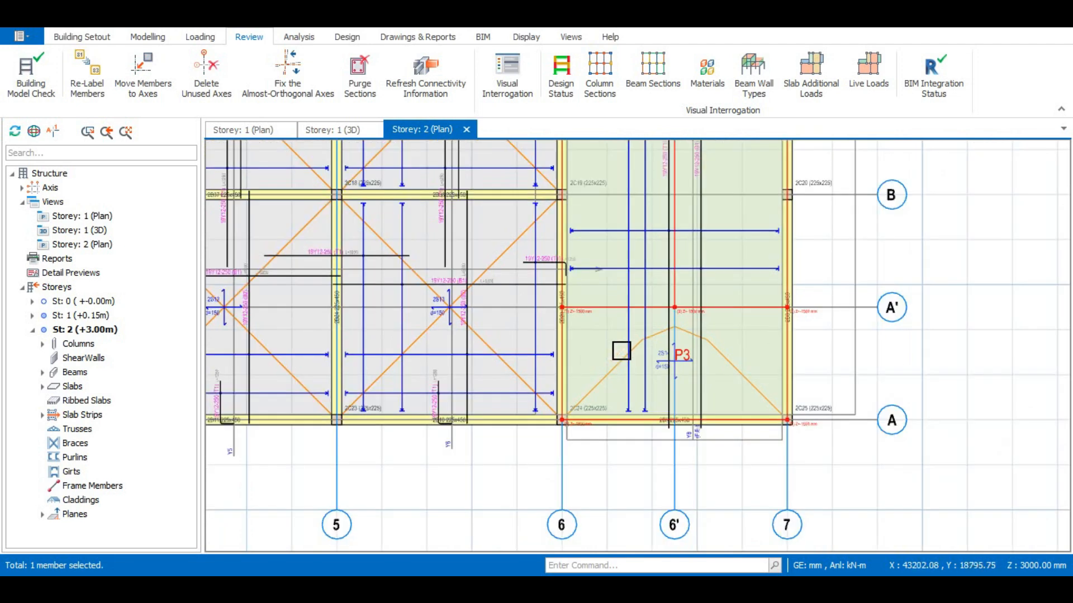
scroll(600, 346, up, 1)
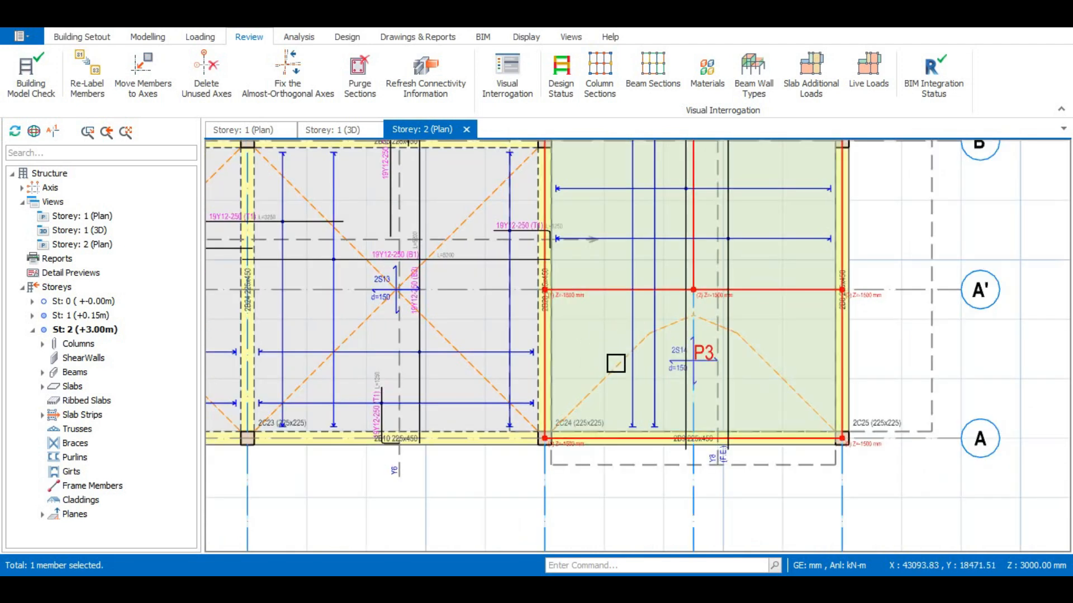
scroll(620, 391, up, 2)
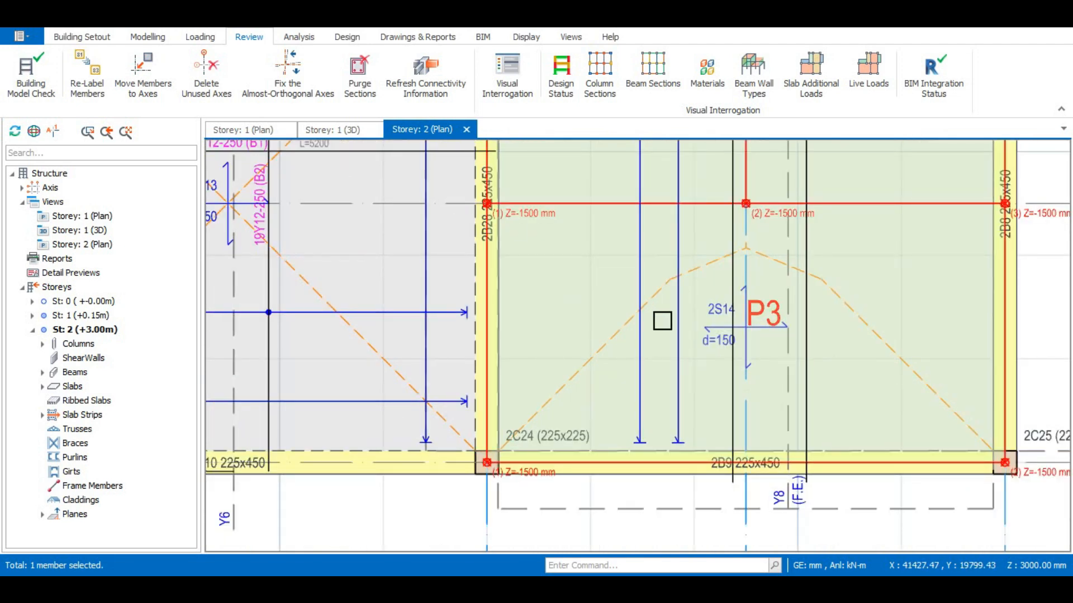
Measure slab strip X7's distribution line inside landing P3 from axis A' to its end, and divide 2310 by 250 in Calculator
right_click(581, 289)
click(611, 291)
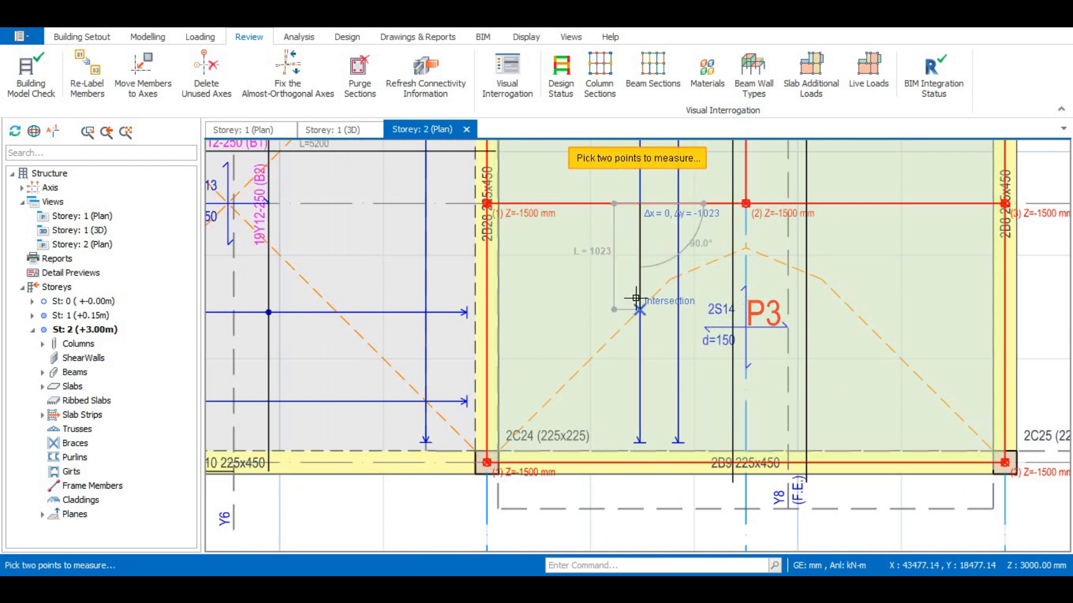
click(636, 297)
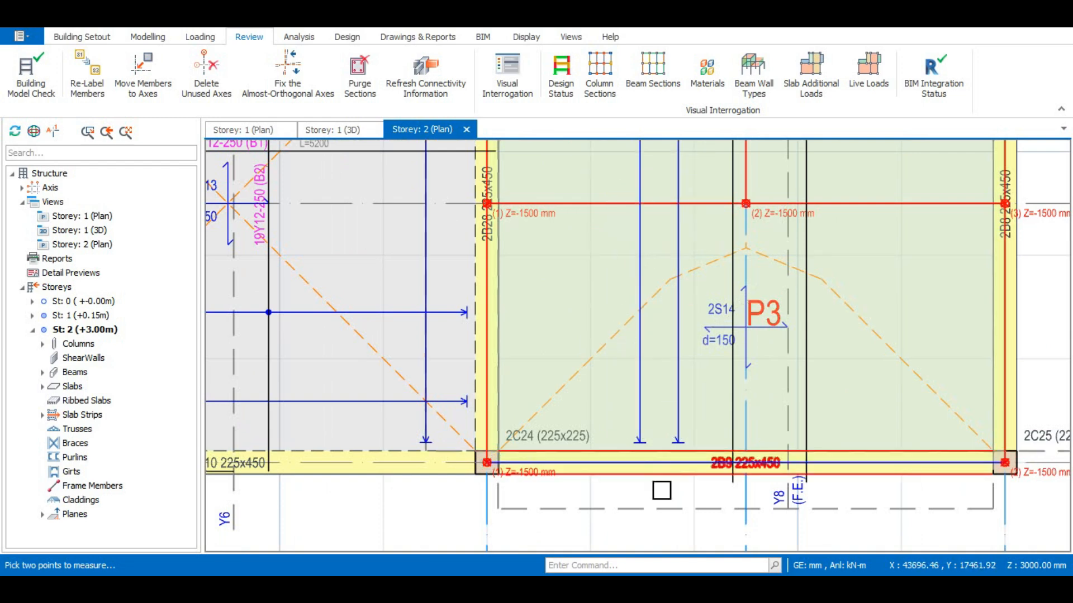
key(alt+Tab)
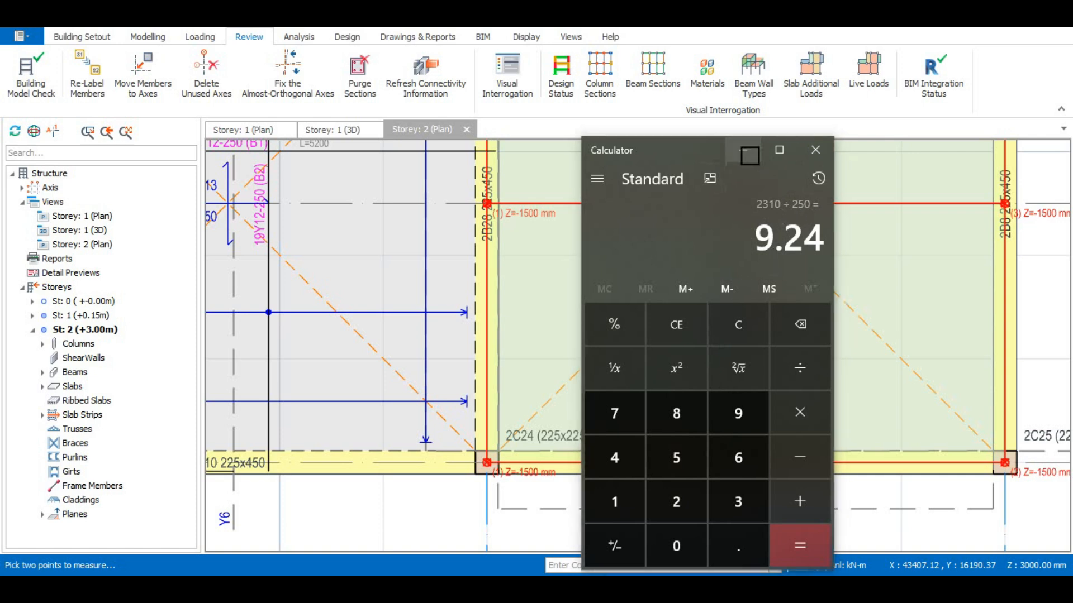
click(749, 155)
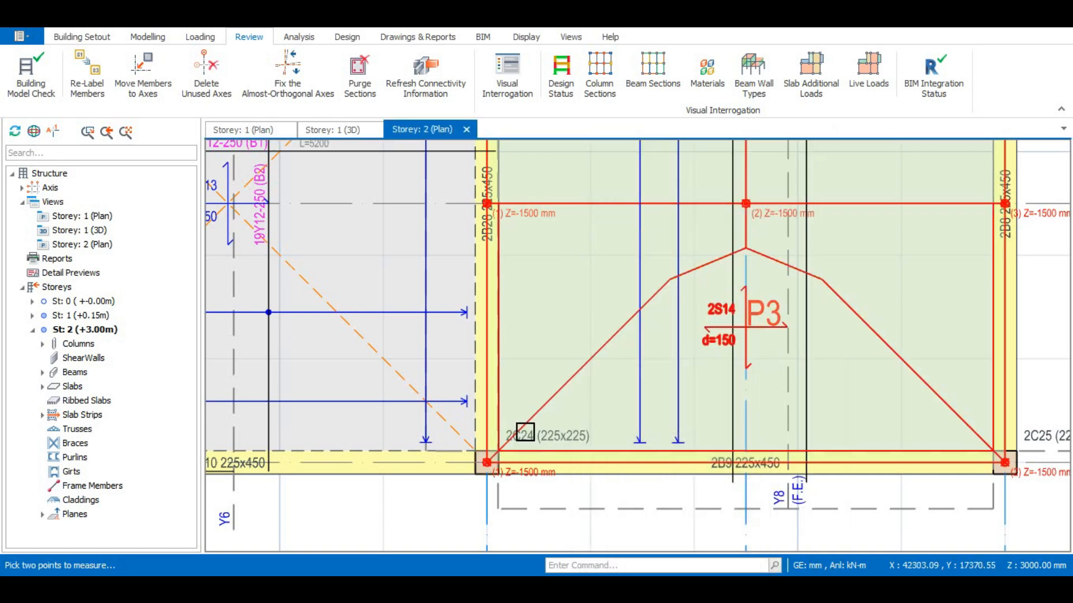
Compare slab strip X7's distribution lines with the extent of landing slab 2S14 and its position in the overall plan
scroll(587, 395, down, 1)
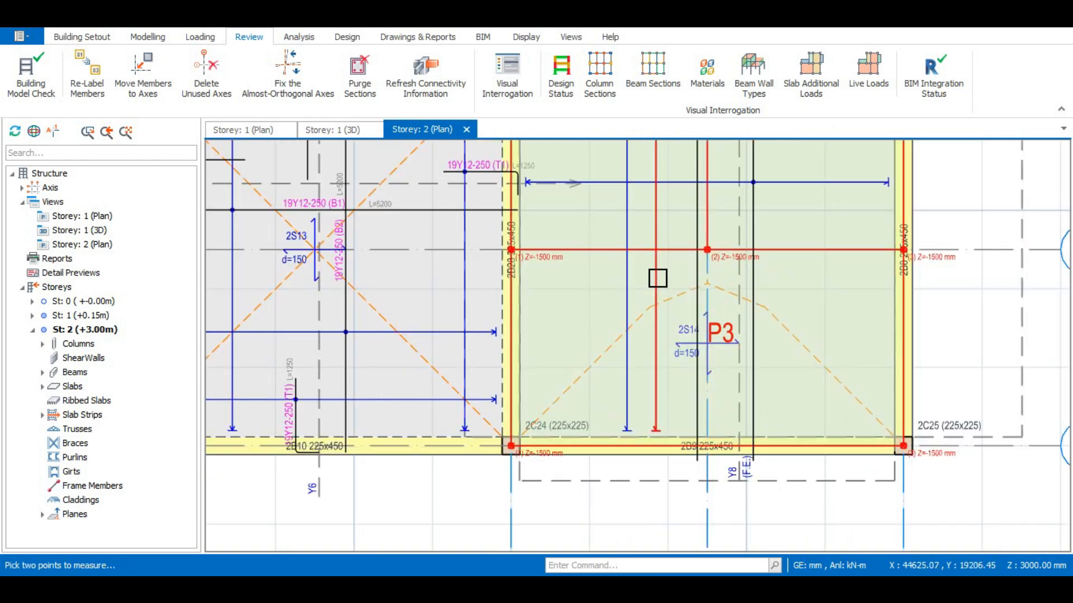
scroll(642, 358, down, 2)
scroll(655, 350, up, 4)
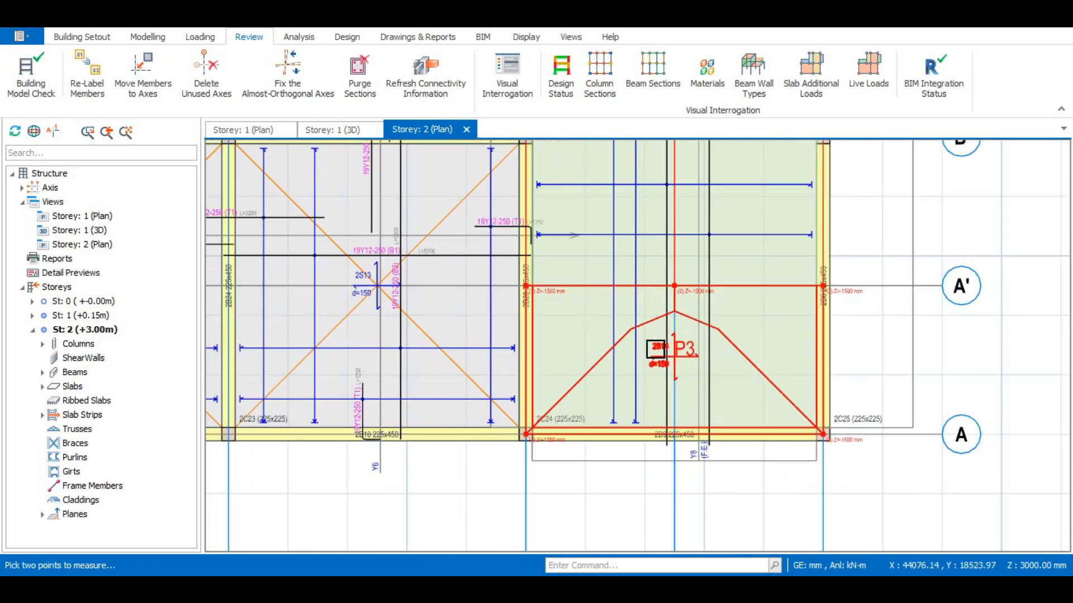
scroll(606, 313, down, 8)
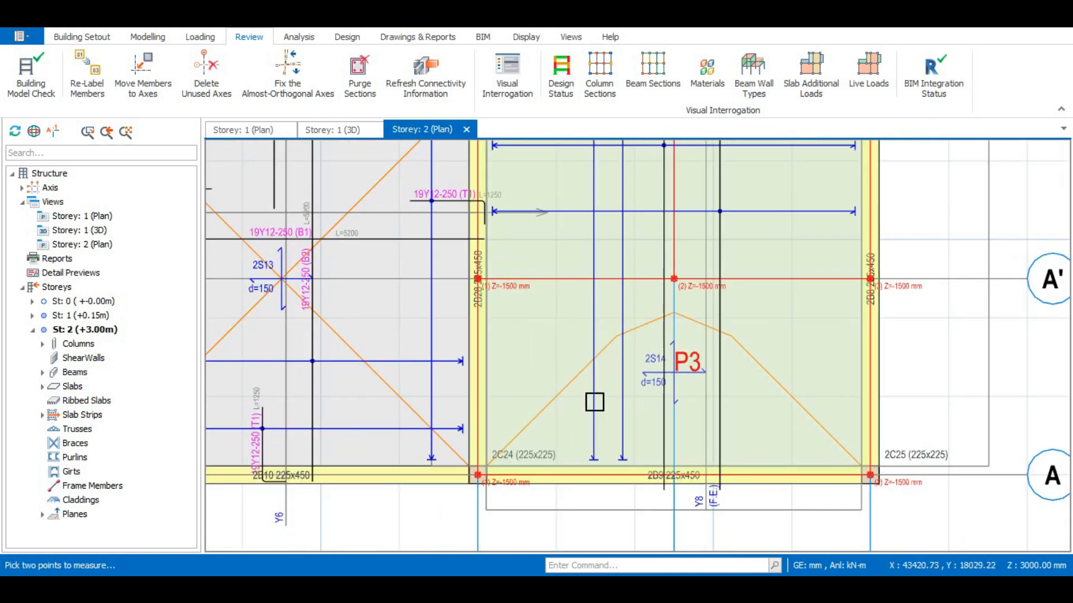
scroll(598, 241, down, 3)
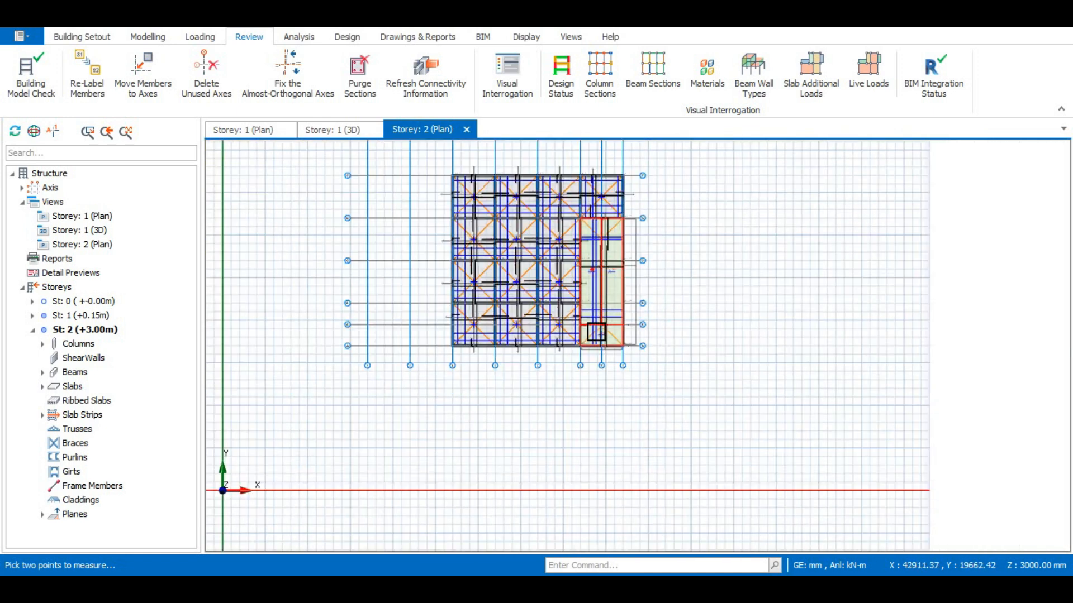
Examine the X7 and Y8 bars and distribution ranges along ramp parts P2 and P1 up to the beam on axis D
scroll(612, 257, up, 5)
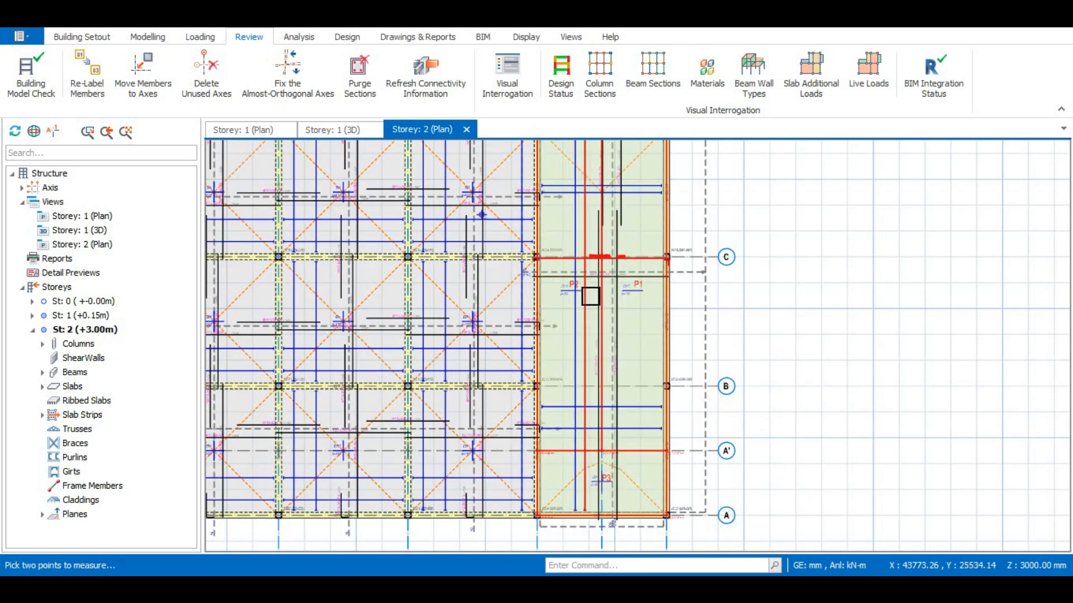
scroll(651, 271, down, 4)
scroll(625, 327, up, 2)
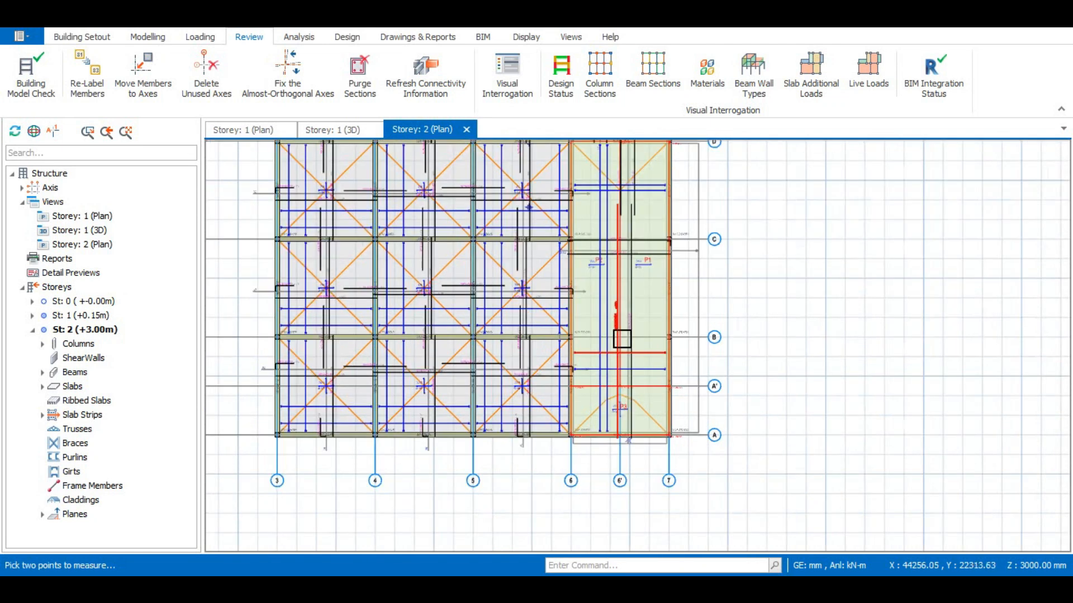
scroll(622, 339, up, 1)
scroll(663, 316, up, 1)
scroll(685, 323, up, 1)
scroll(685, 323, down, 1)
scroll(709, 321, down, 1)
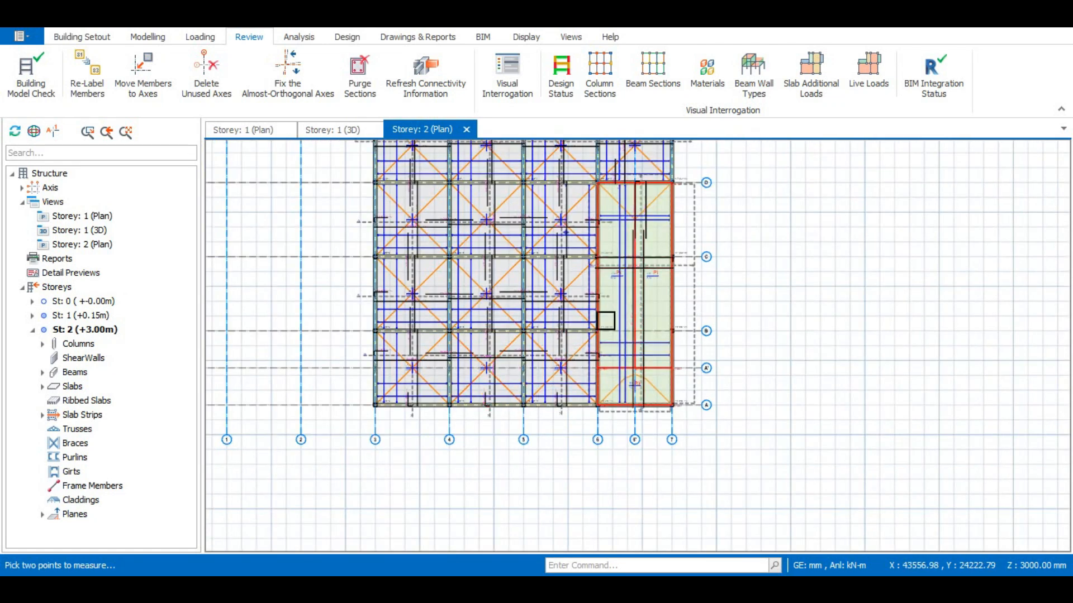
scroll(643, 296, down, 1)
scroll(655, 222, up, 2)
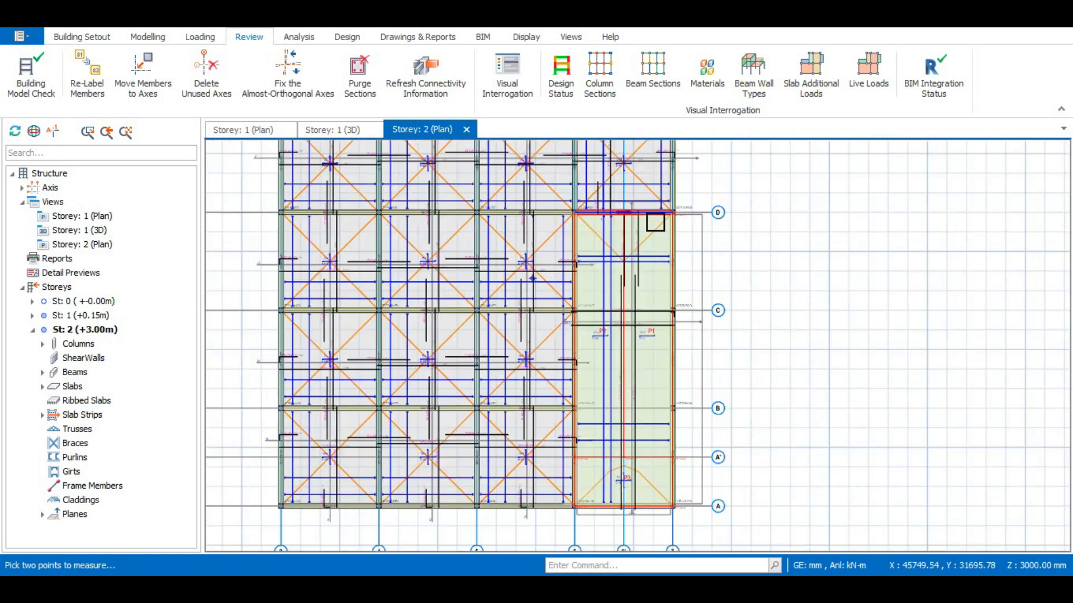
scroll(655, 222, up, 1)
scroll(642, 220, up, 1)
scroll(672, 215, up, 1)
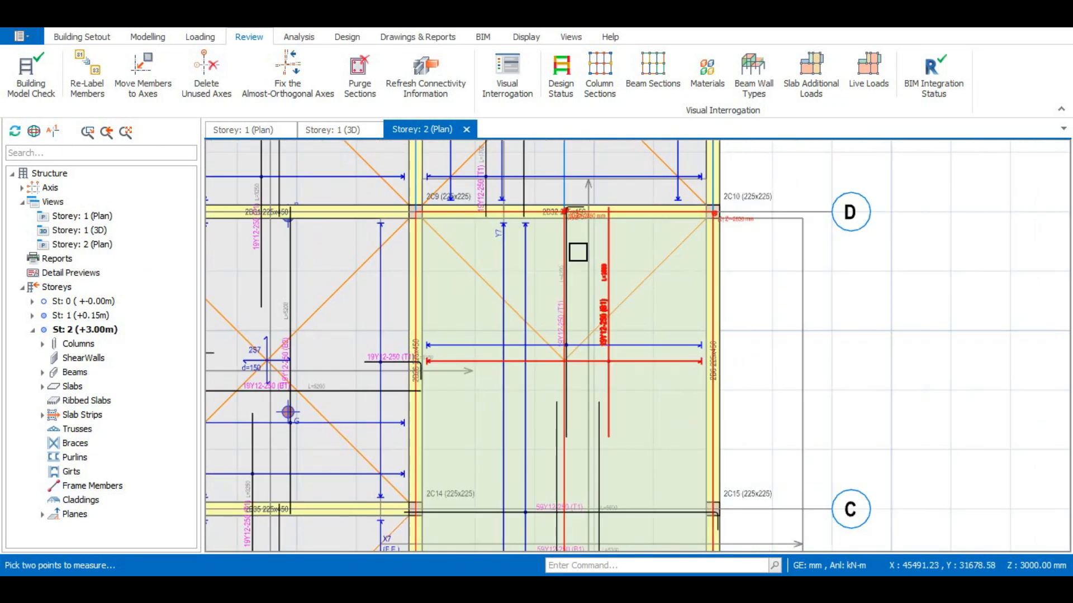
Inspect the lower and upper ramp slabs and their landing from the side in the Storey: 1 3D view
click(333, 130)
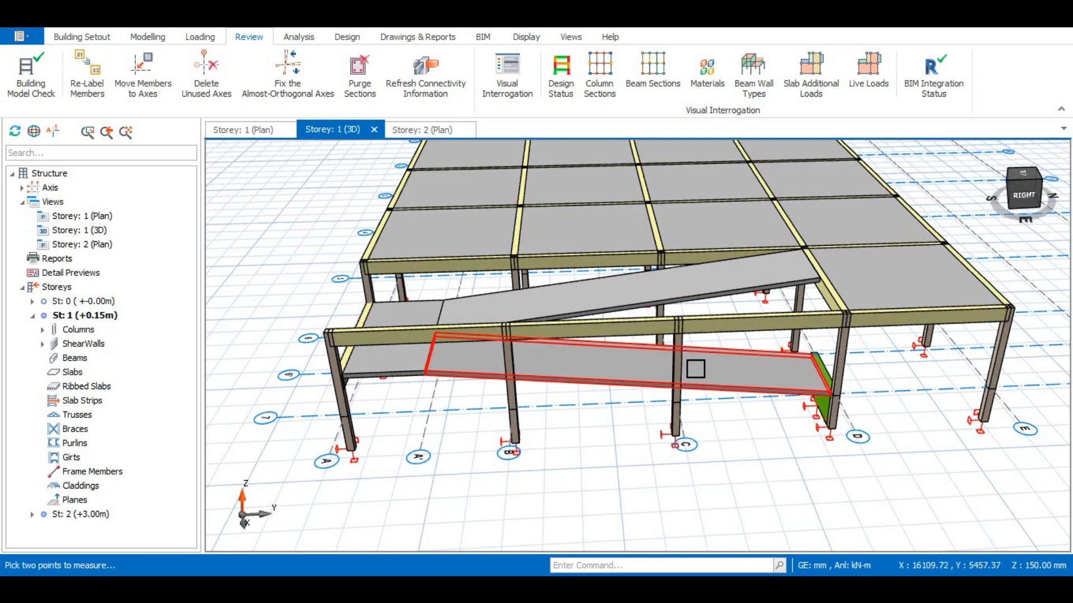
middle_drag(803, 416, 734, 410)
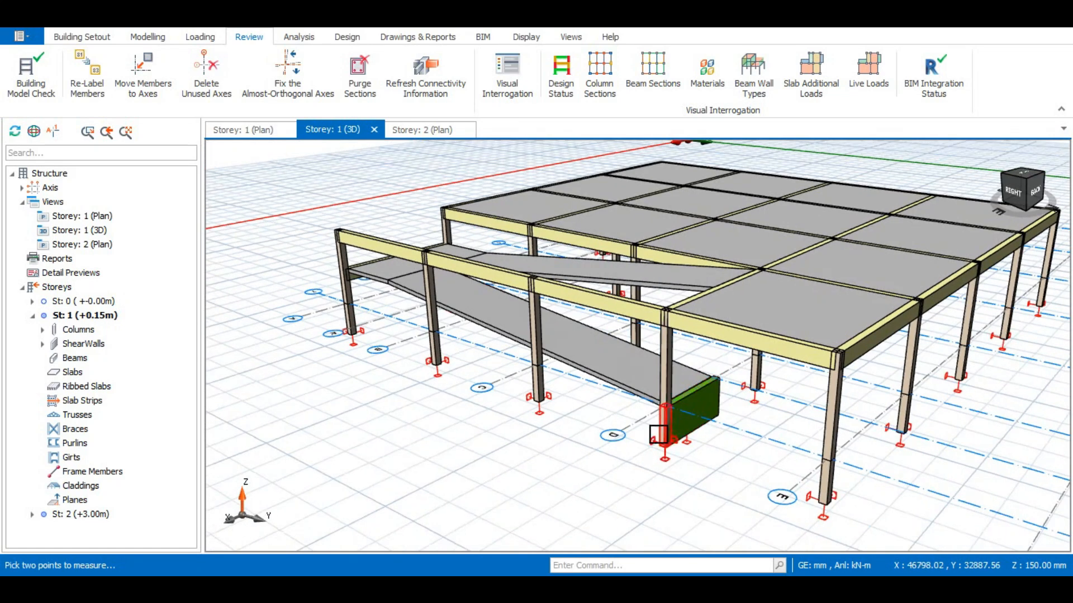
middle_drag(470, 445, 765, 394)
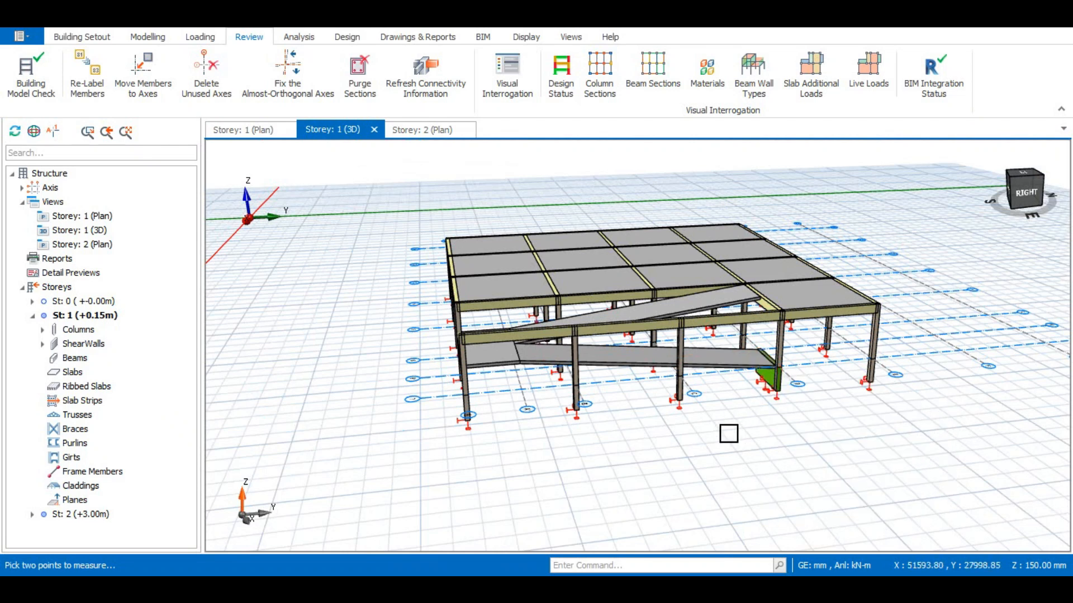
Look through the design status marks of the storey 1 columns in the structure tree
middle_drag(713, 433, 599, 437)
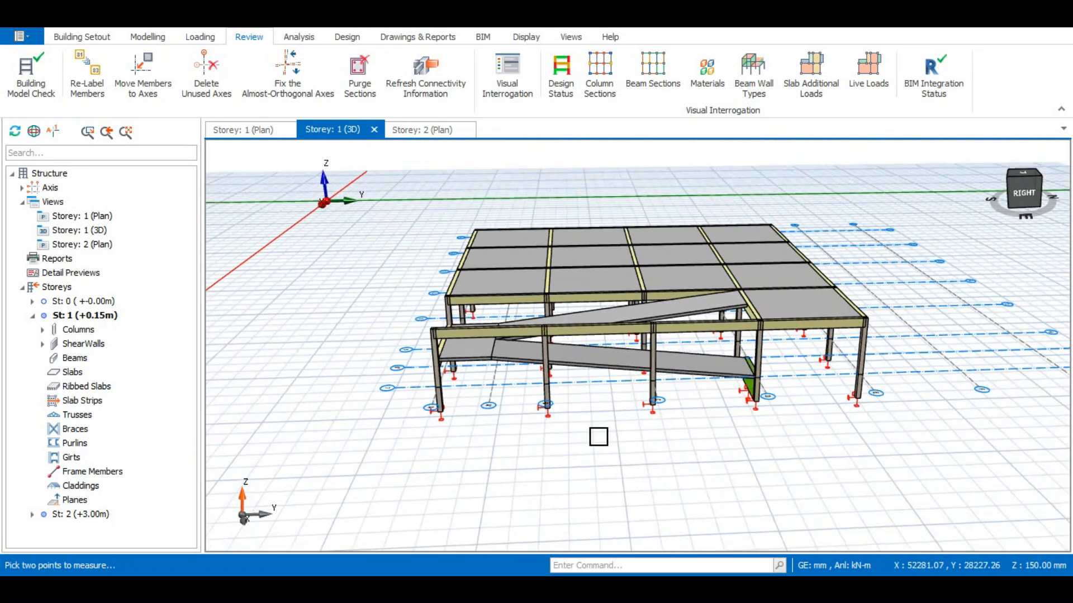
click(42, 330)
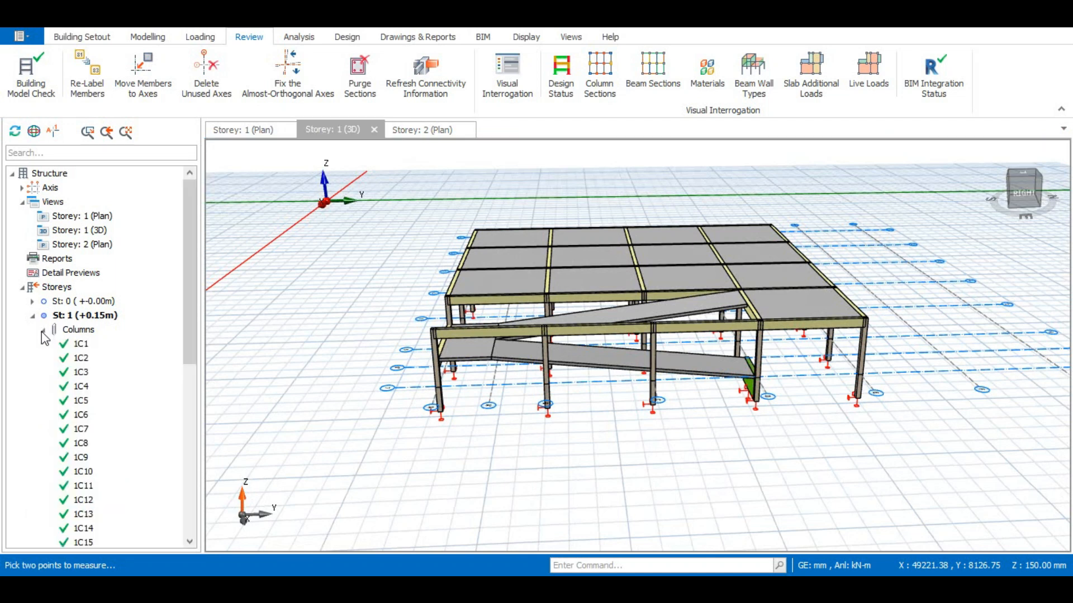
scroll(99, 354, down, 7)
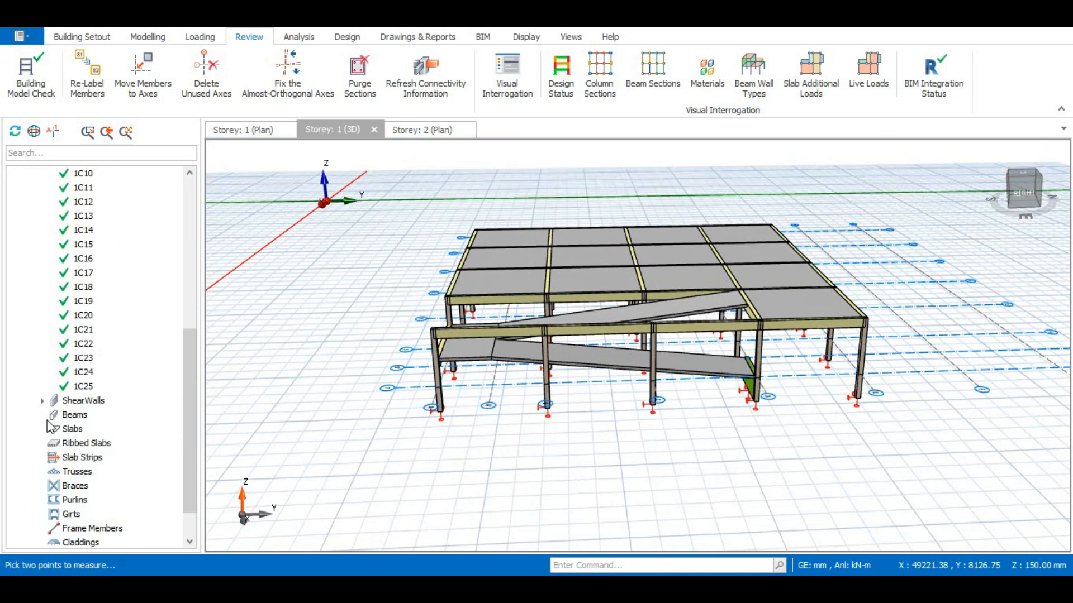
scroll(68, 414, down, 1)
scroll(78, 384, up, 3)
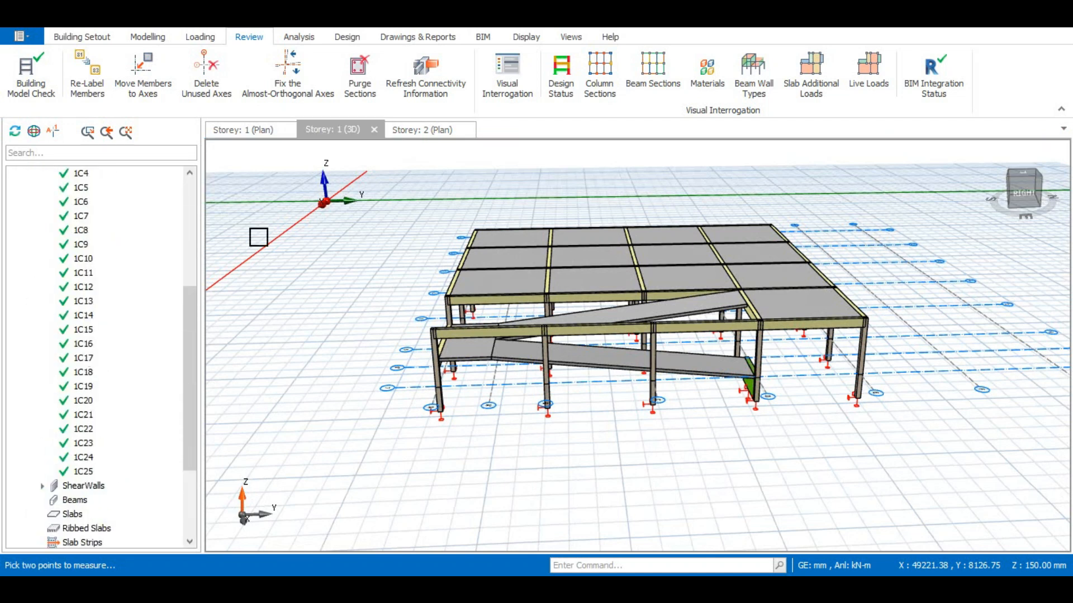
Show the storey 2 plan and look through that storey's column status marks in the structure tree
click(429, 146)
click(425, 132)
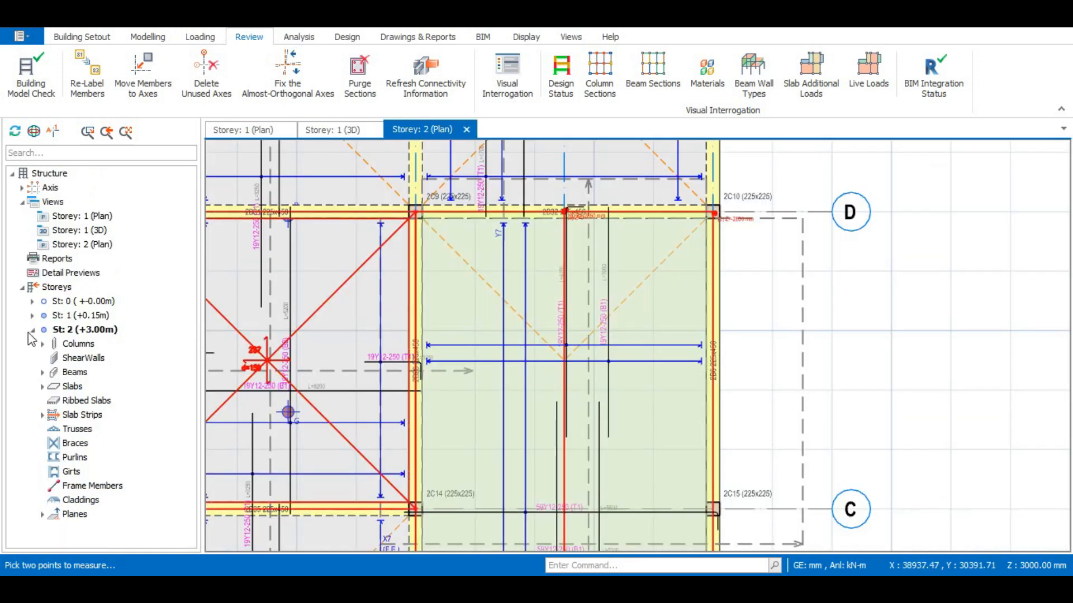
double_click(54, 347)
scroll(106, 352, down, 8)
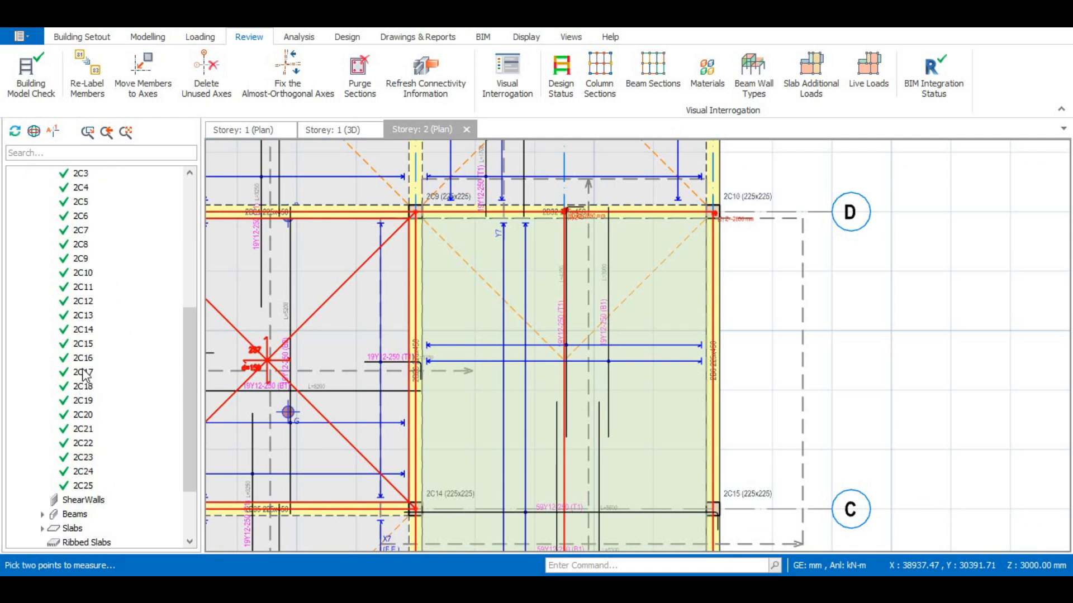
Look through the storey 2 beam status marks in the structure tree, select beam 2B1 and clear the selection
click(42, 387)
scroll(72, 335, down, 3)
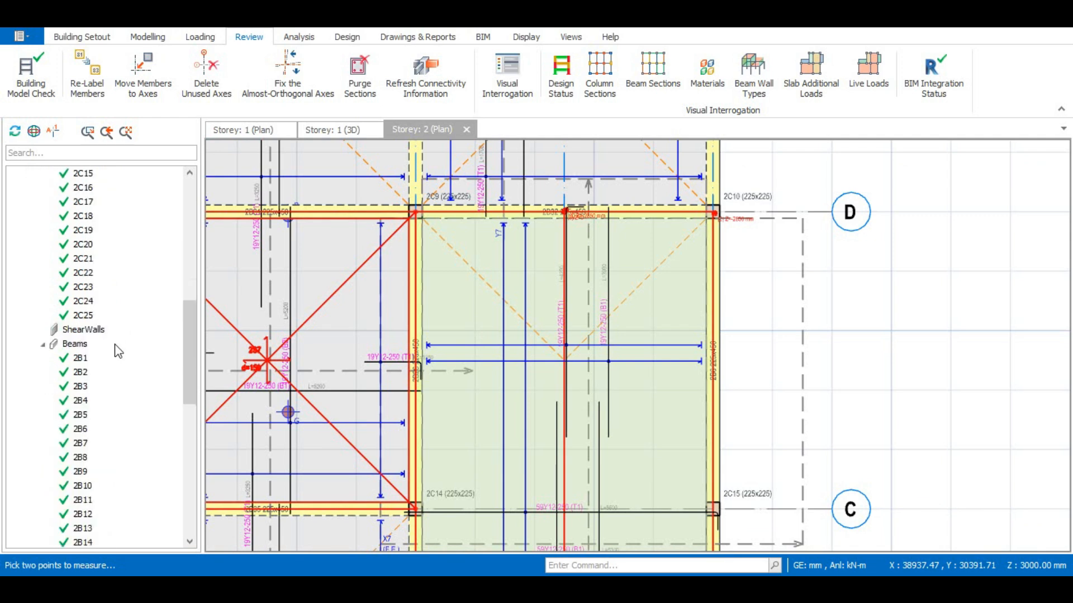
scroll(78, 391, down, 10)
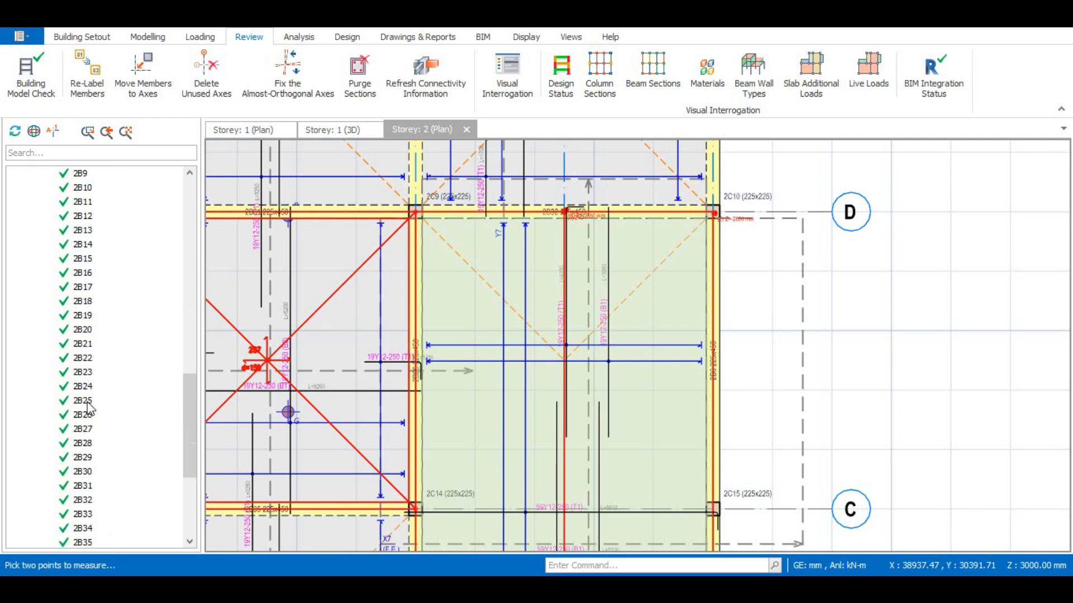
scroll(93, 413, up, 3)
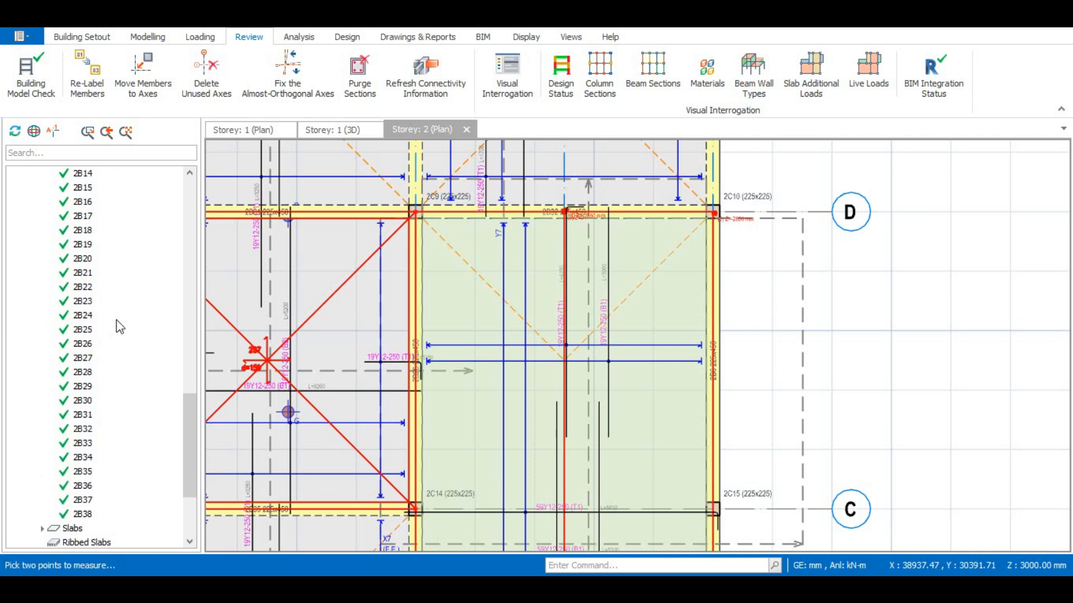
scroll(70, 279, down, 1)
scroll(67, 274, up, 3)
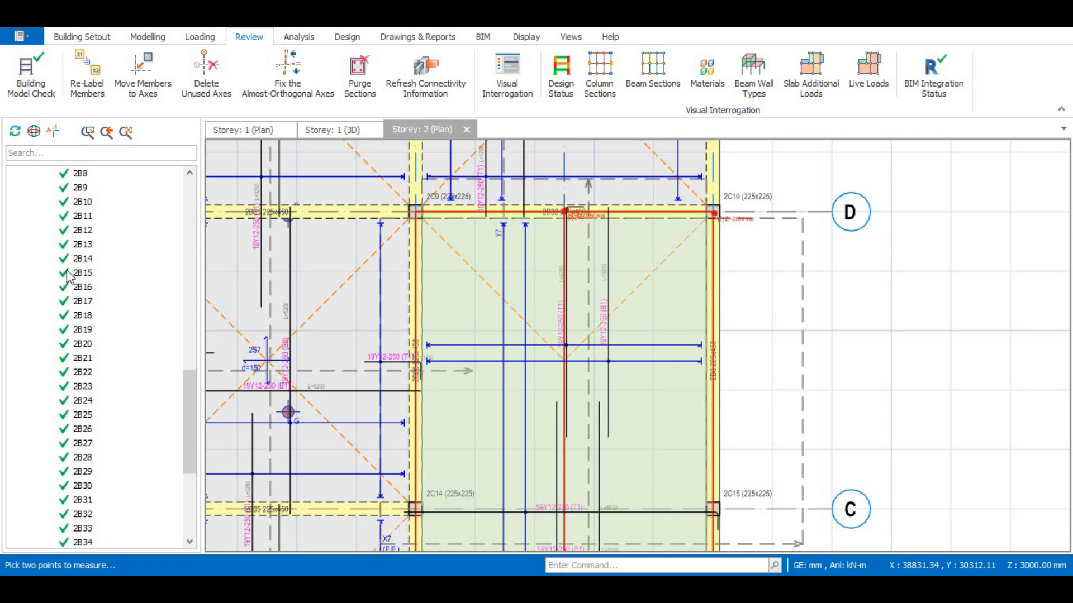
scroll(67, 275, up, 3)
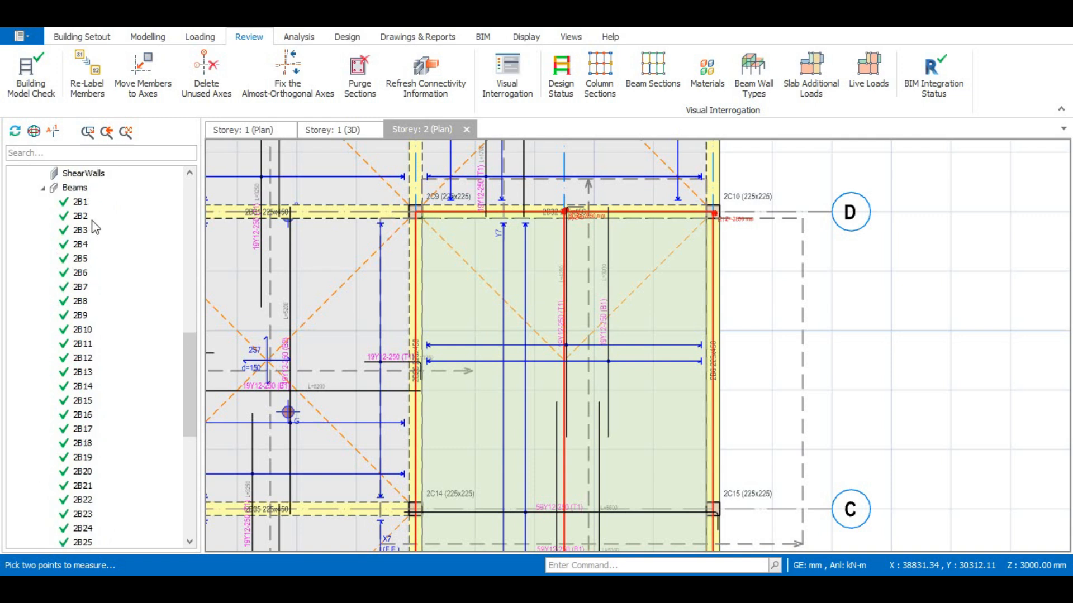
click(81, 203)
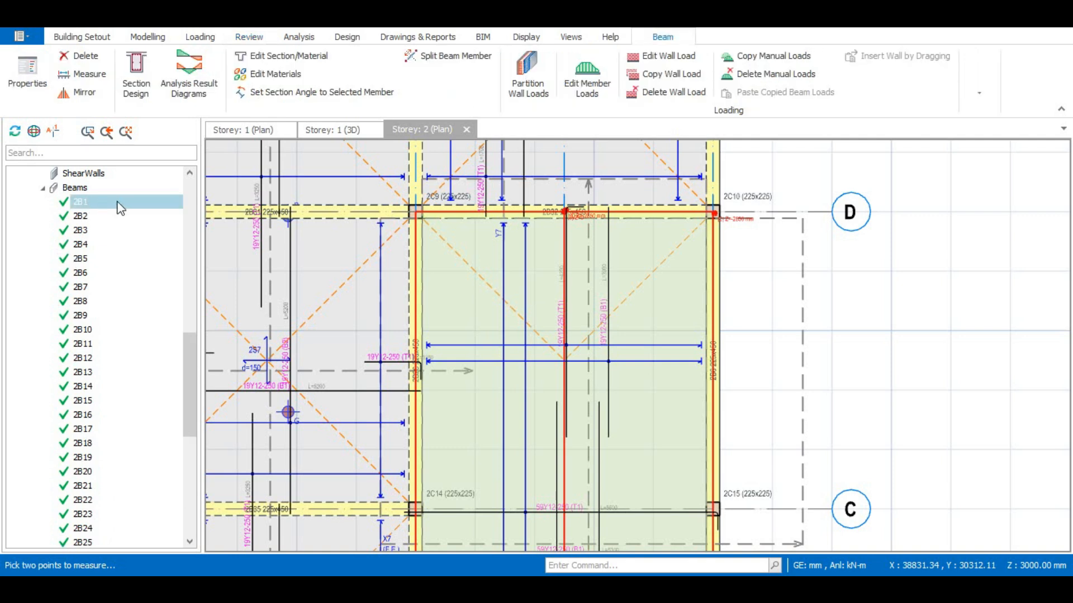
click(901, 288)
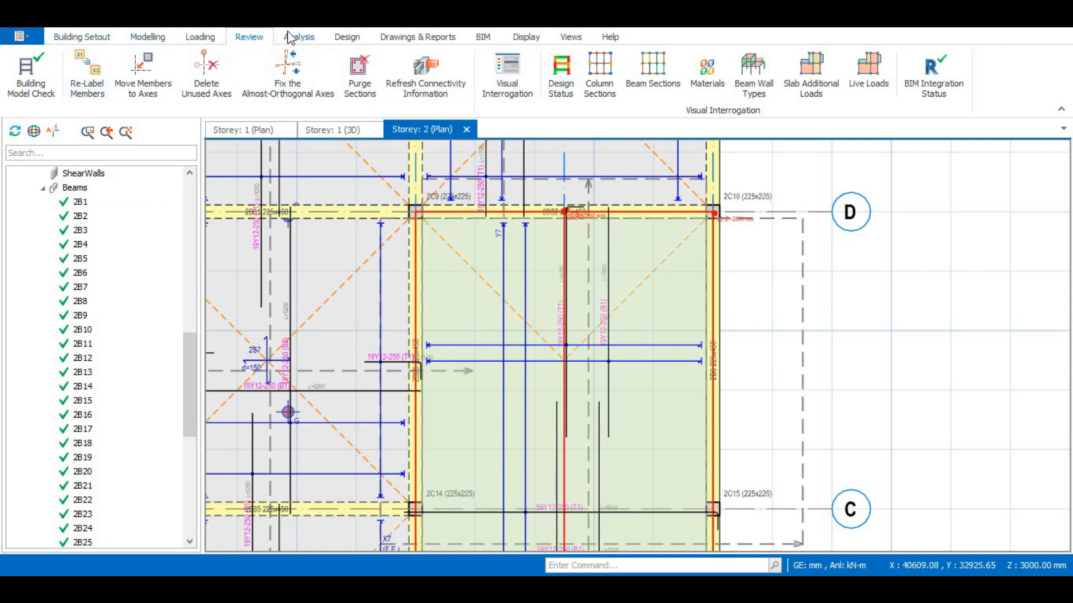
Display the Design Status colours on the storey 2 plan and inspect the beams and columns down to axis A
click(561, 71)
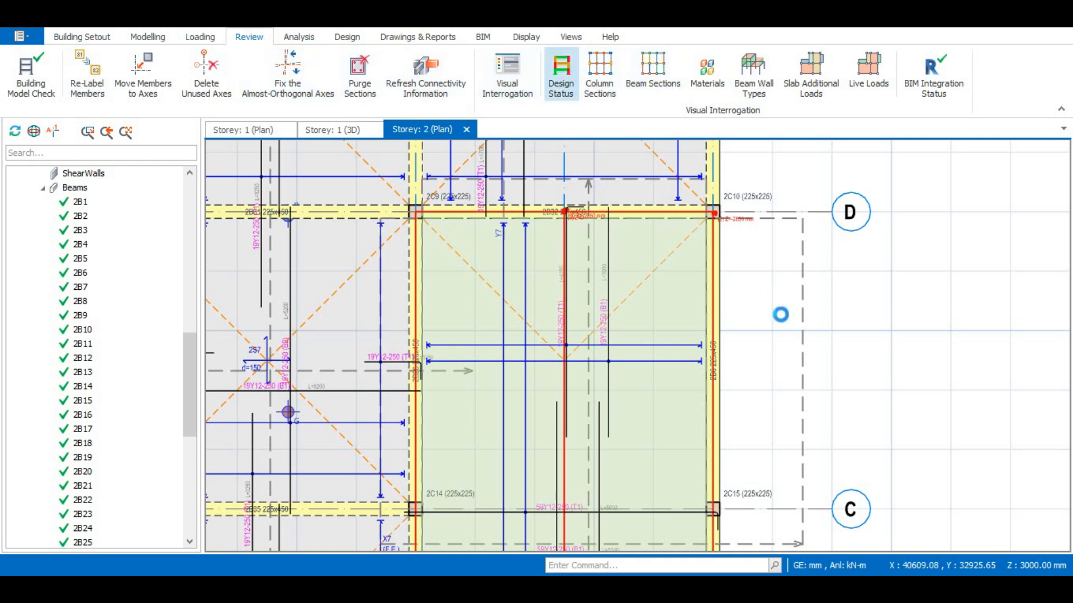
scroll(771, 341, down, 5)
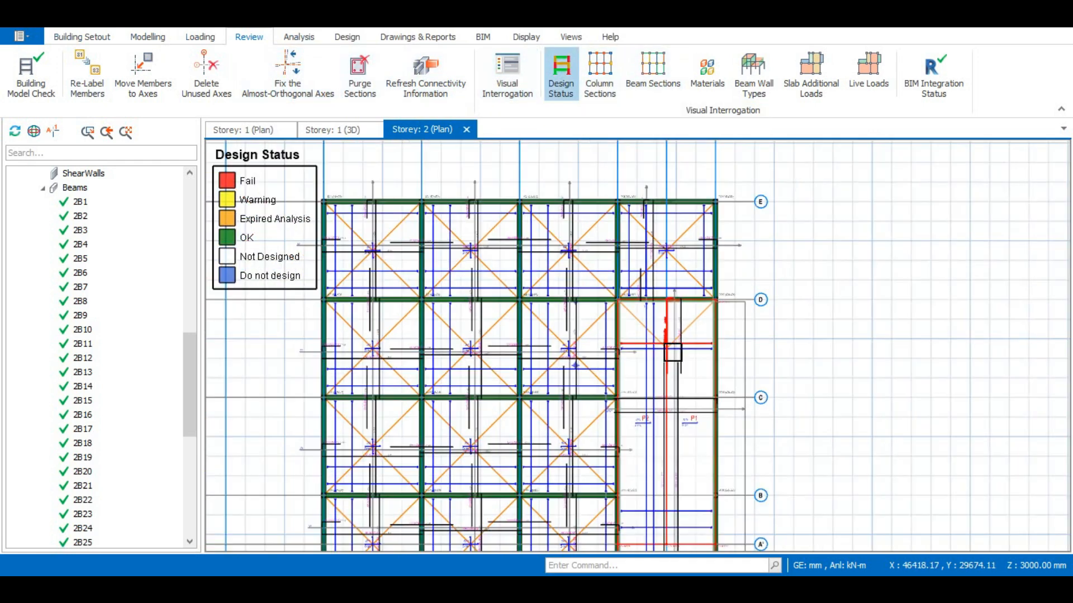
scroll(466, 210, down, 3)
scroll(445, 367, up, 5)
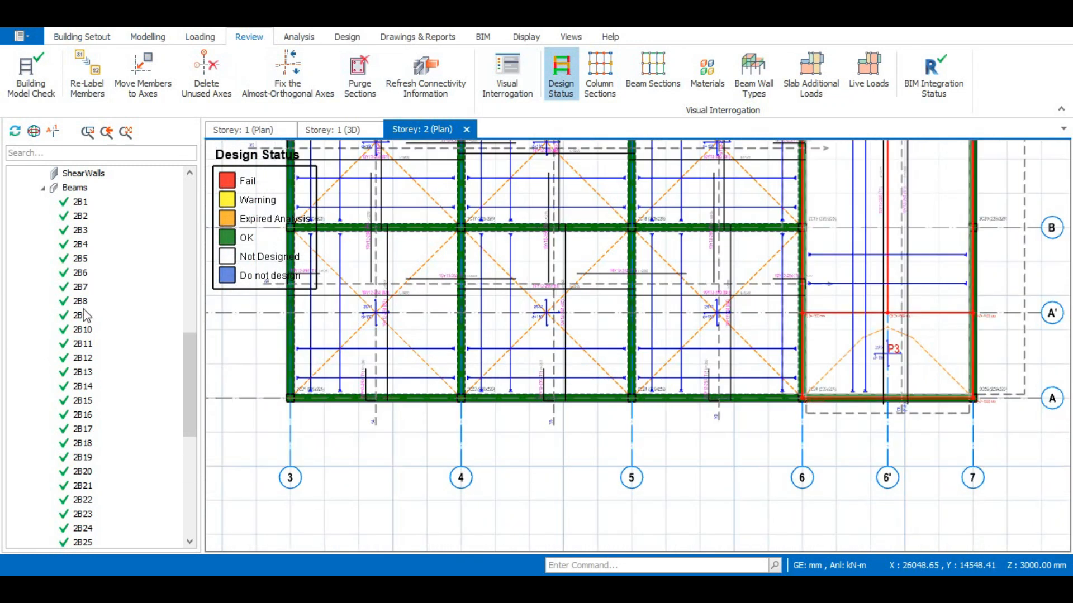
scroll(402, 390, down, 1)
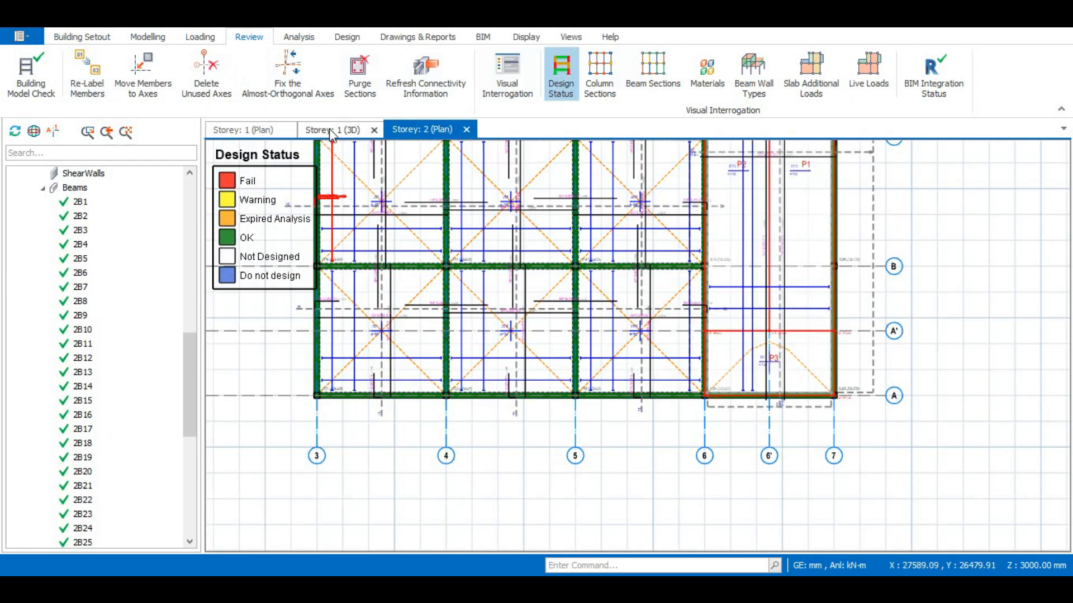
Display the Design Status colours in the Storey: 1 3D view and inspect the frame and ramp from the front
click(333, 132)
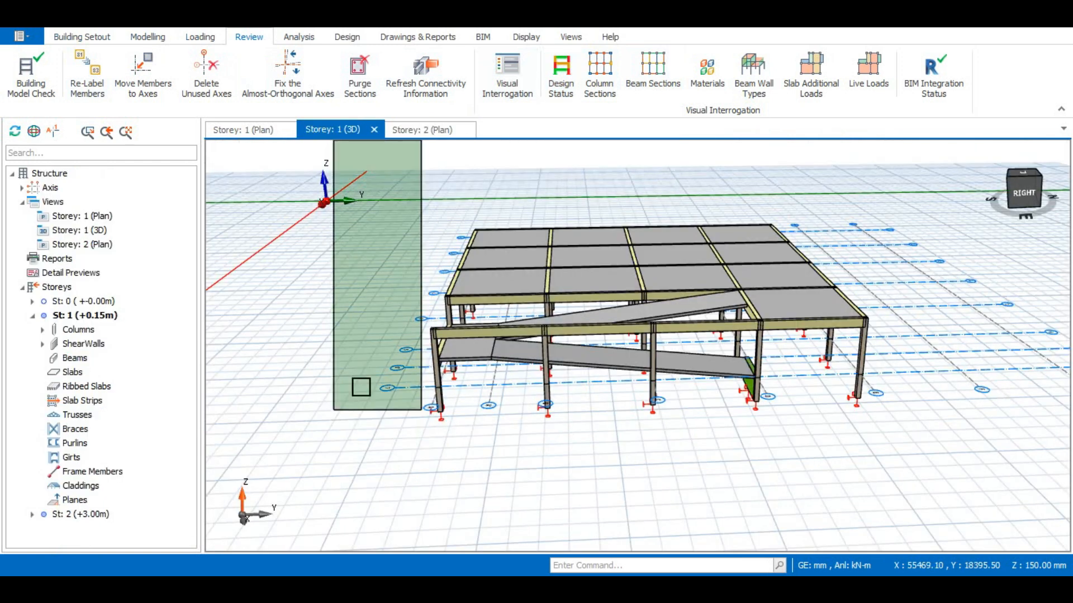
click(561, 78)
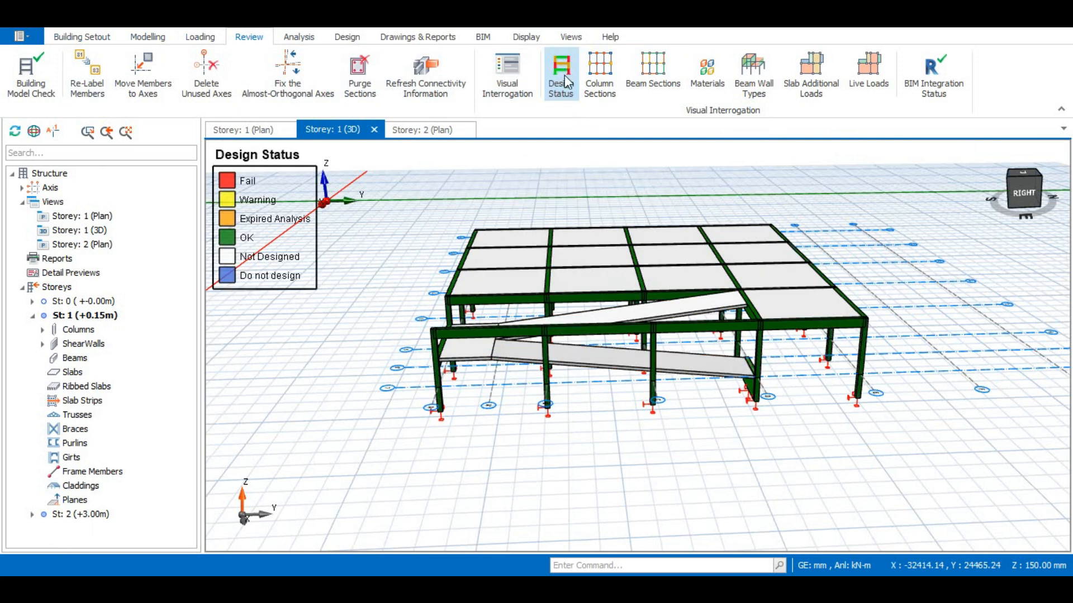
scroll(598, 371, up, 2)
middle_drag(563, 369, 634, 369)
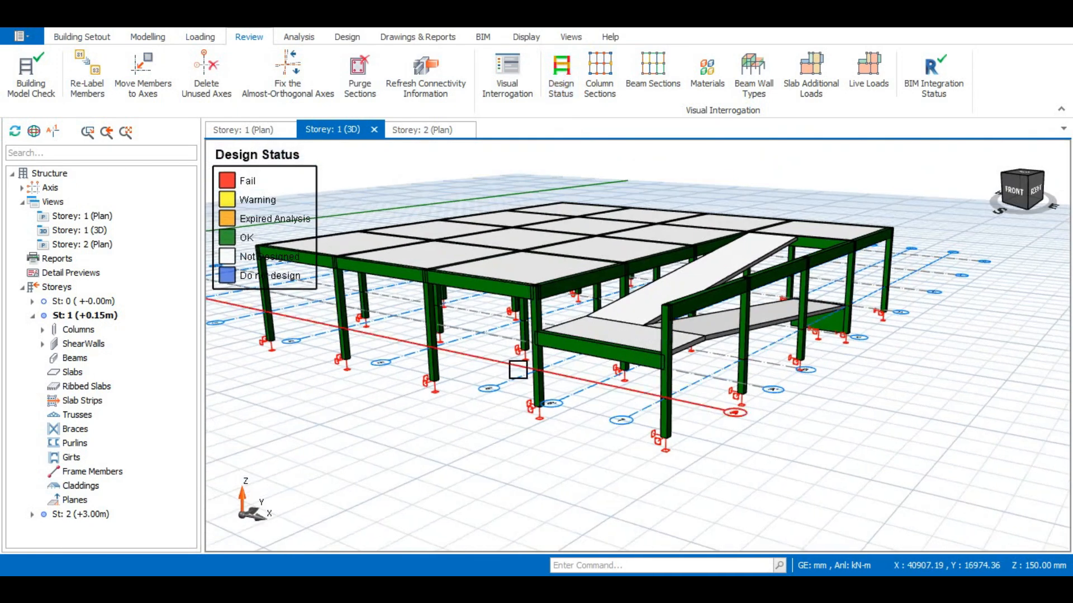
middle_drag(500, 411, 586, 426)
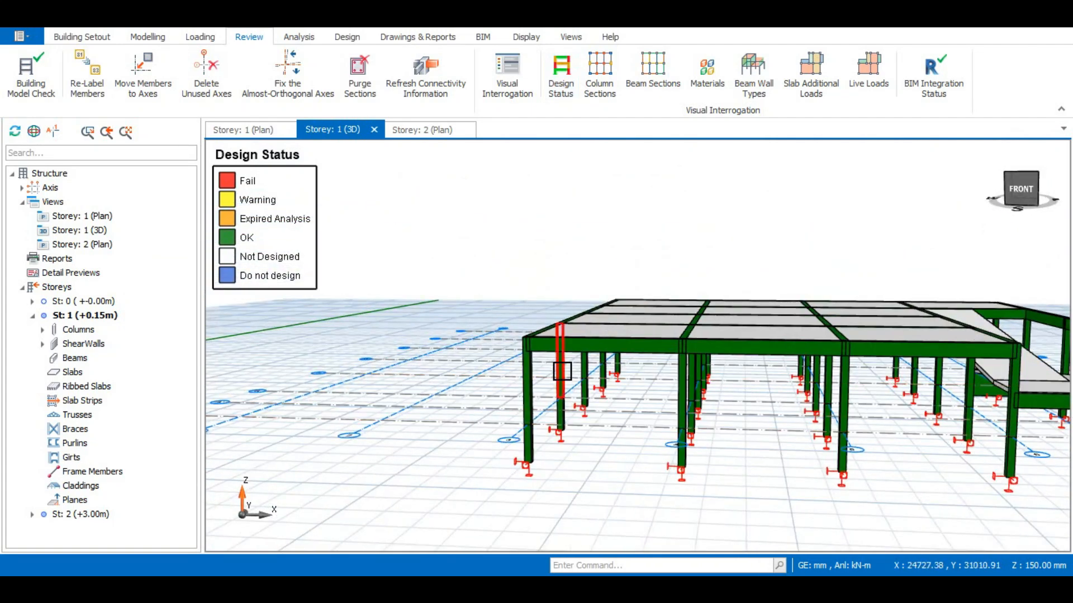
Select storey 1 column 1C1 and open Column/Wall Design from the Building Analysis post-analysis options
click(42, 330)
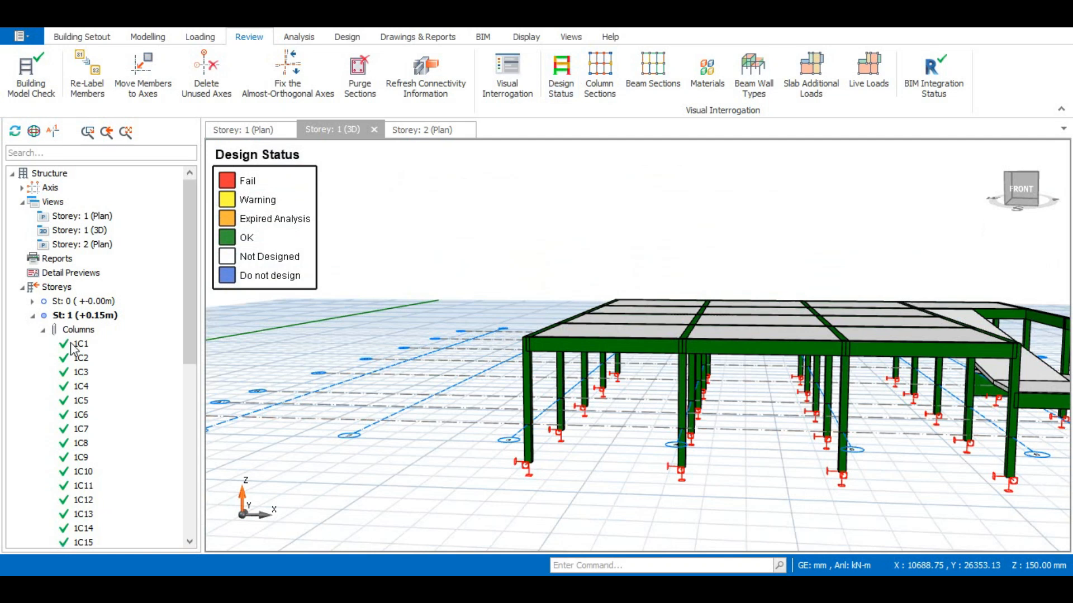
click(78, 344)
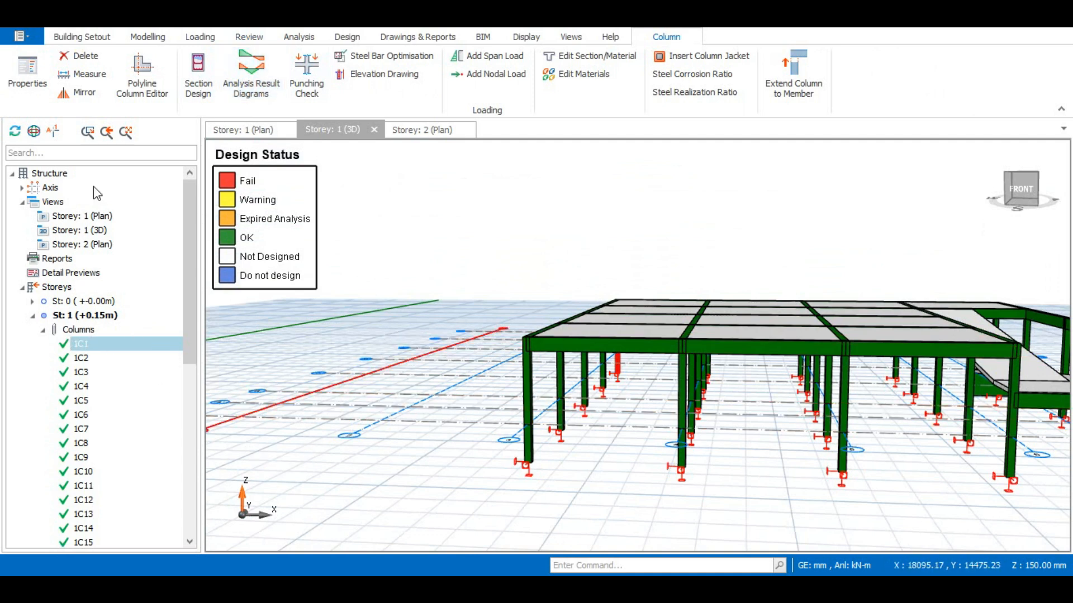
click(299, 37)
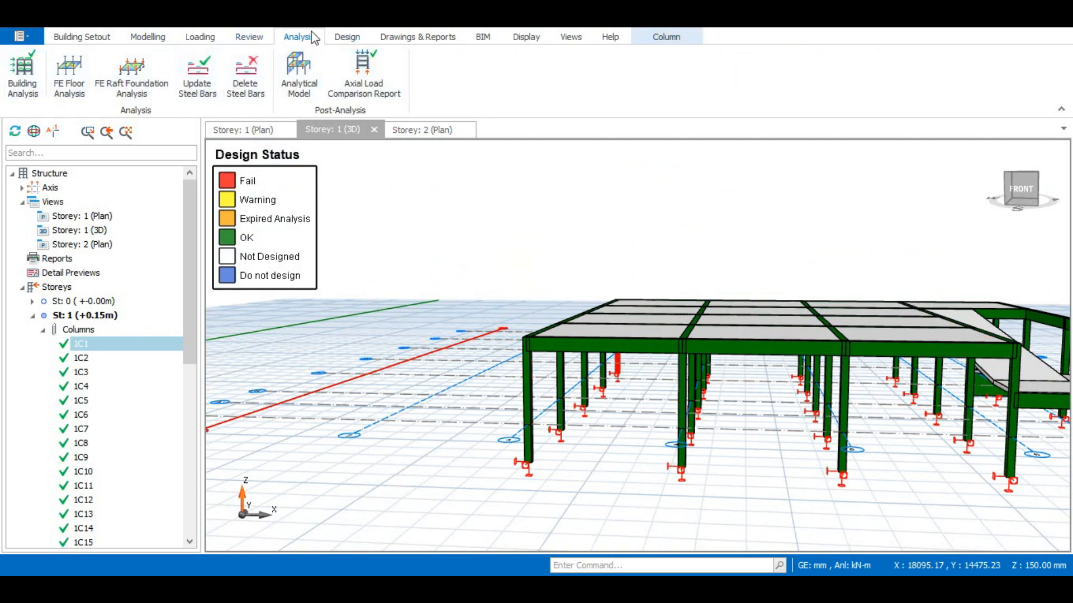
click(23, 75)
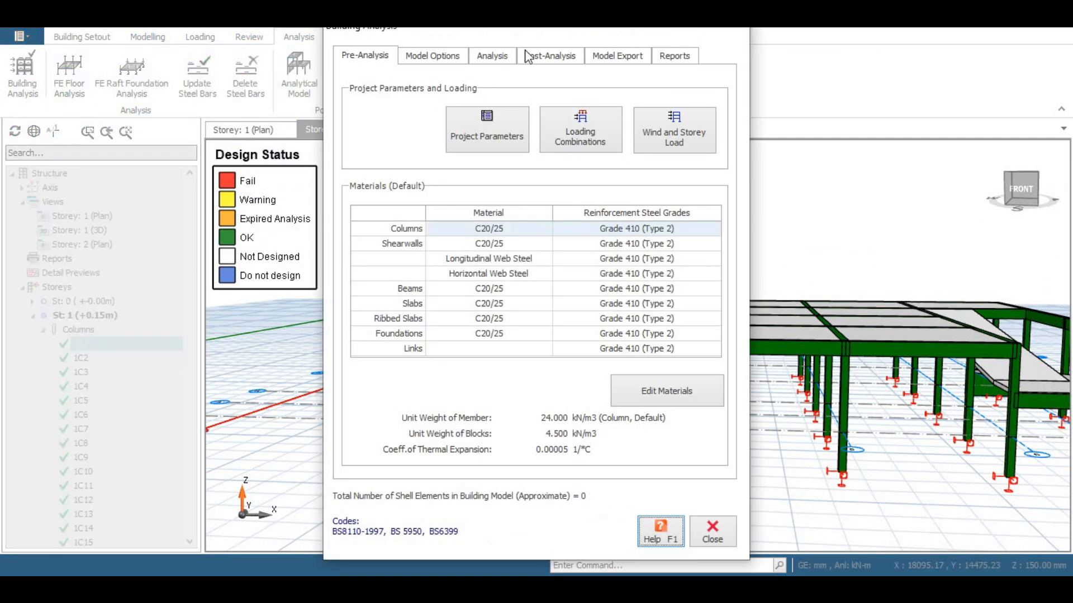
click(531, 60)
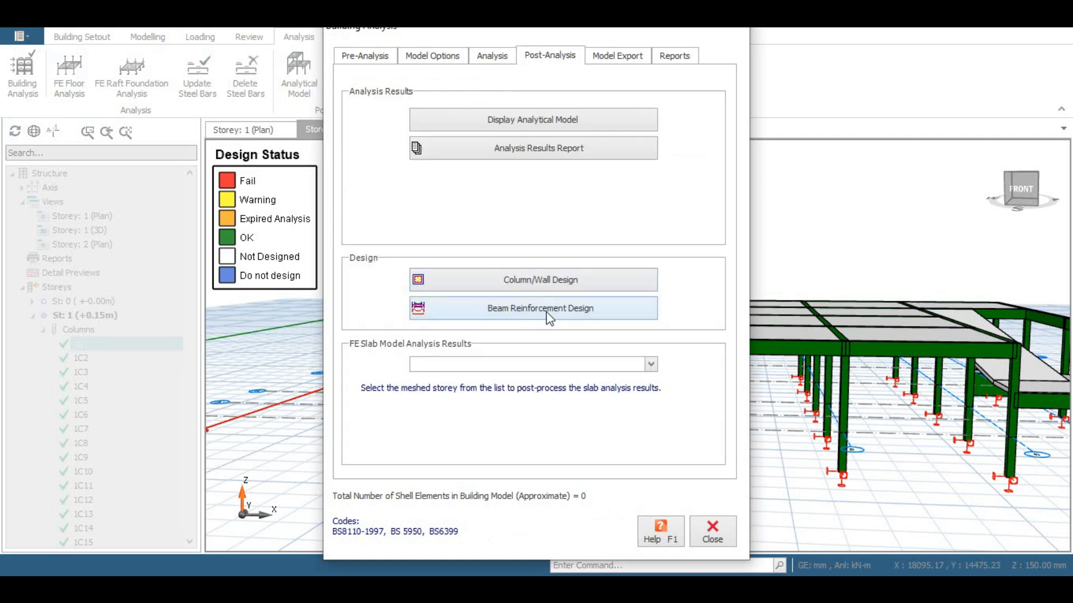
click(535, 279)
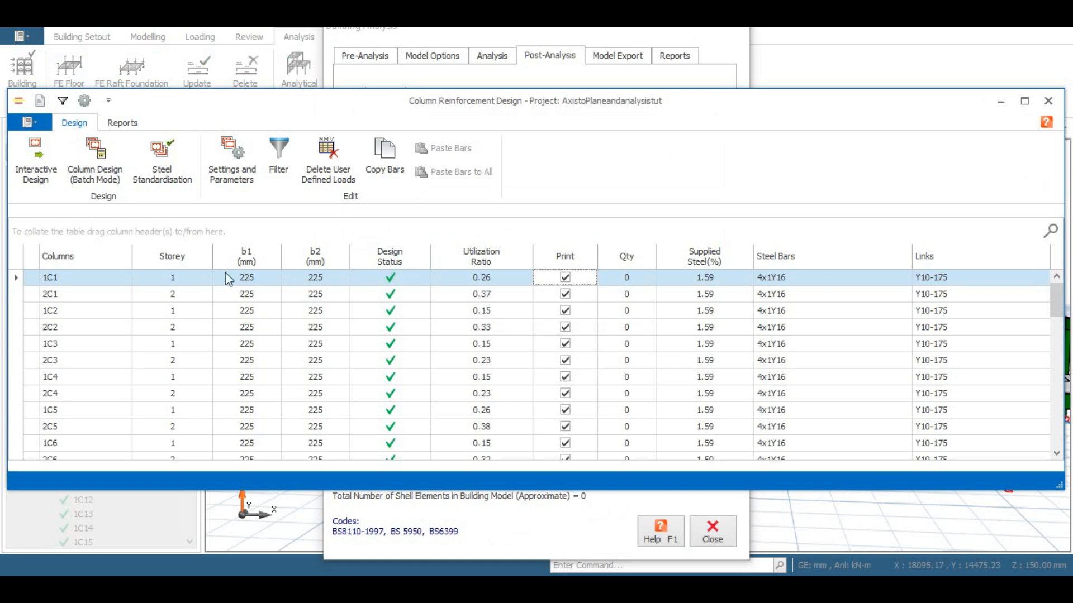
Run the interactive reinforcement design for column 1C1 and accept its 4Y16 reinforcement
double_click(90, 284)
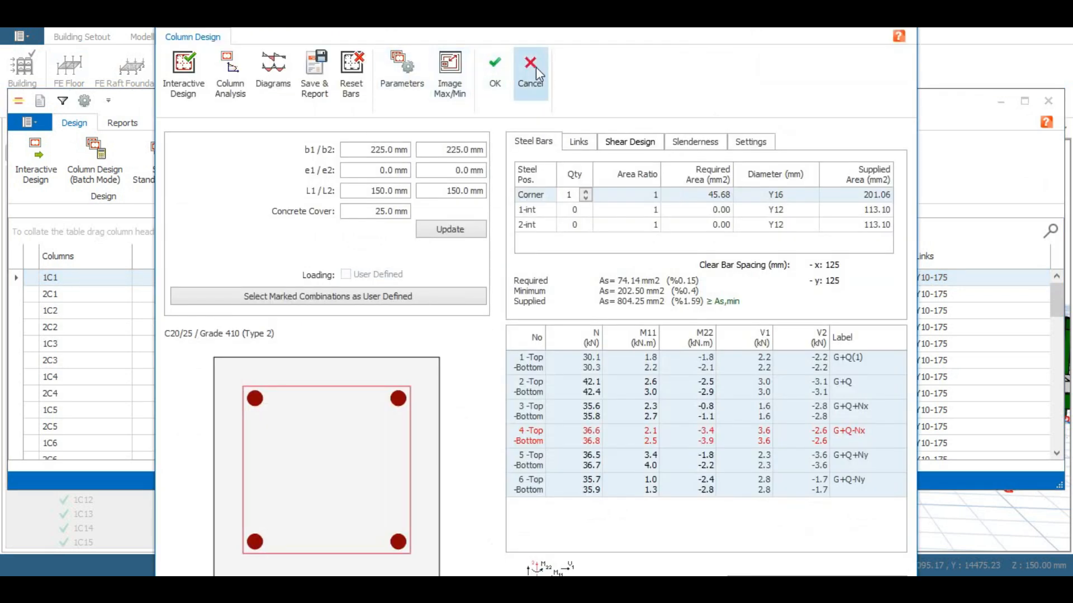
click(192, 70)
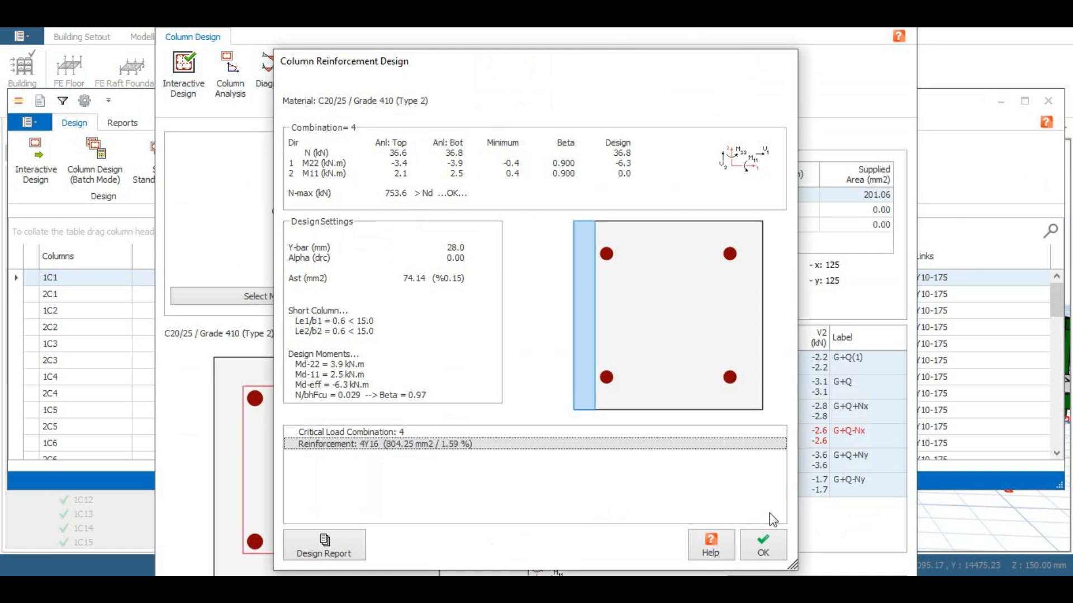
click(764, 545)
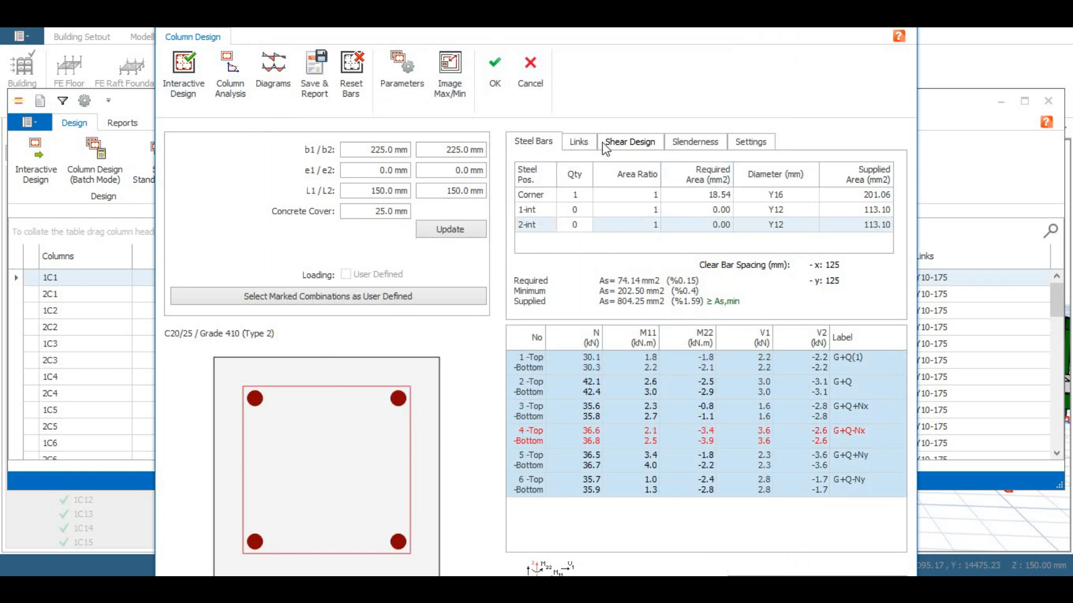
Check column 1C1's shear design, slenderness and steel bar data, and save its column design
click(621, 143)
click(721, 143)
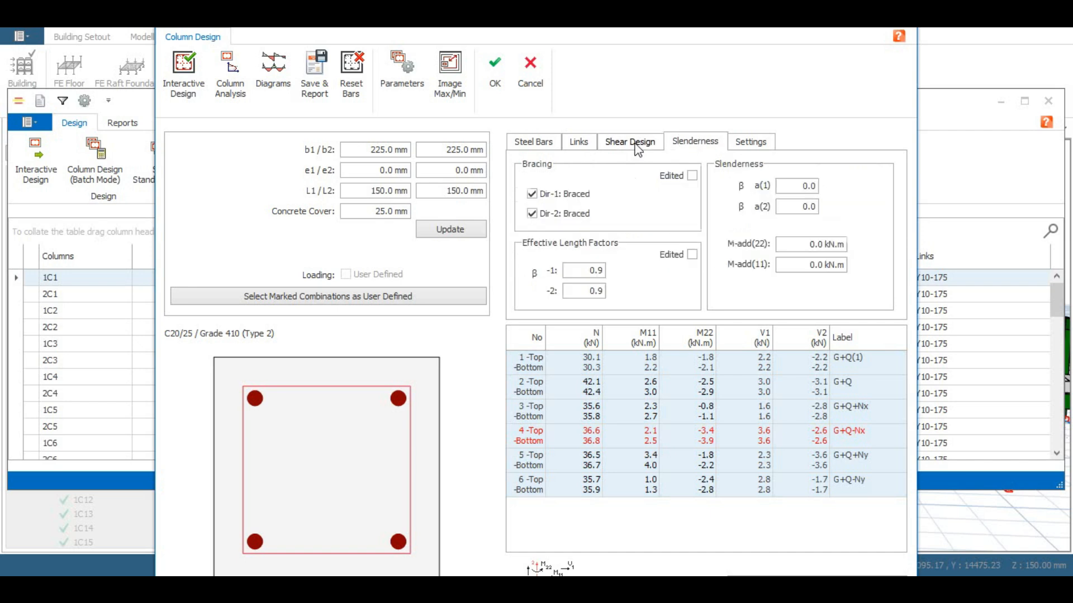
click(545, 144)
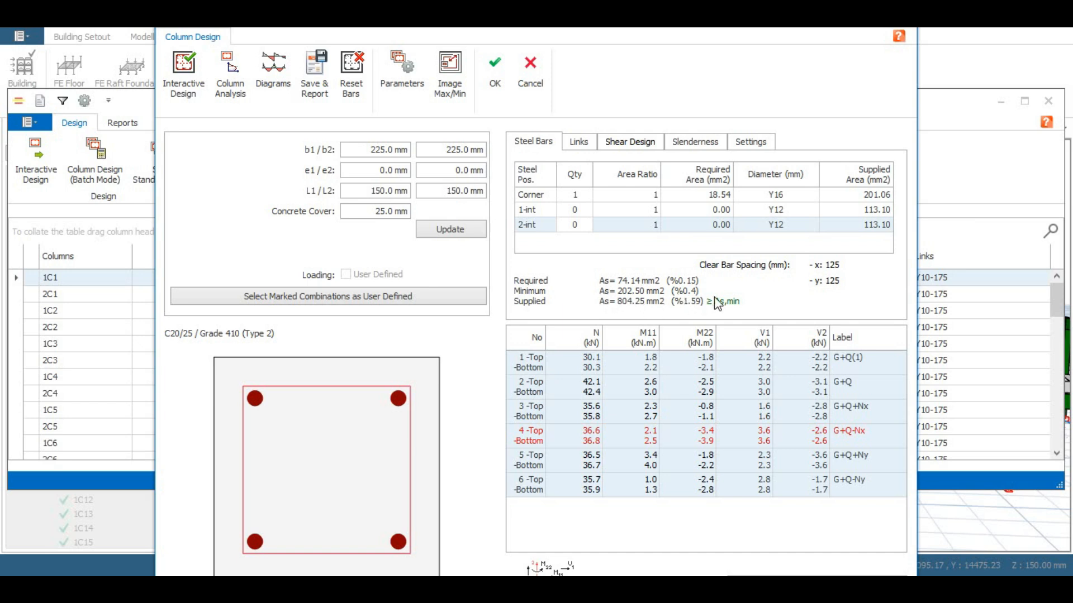
click(494, 75)
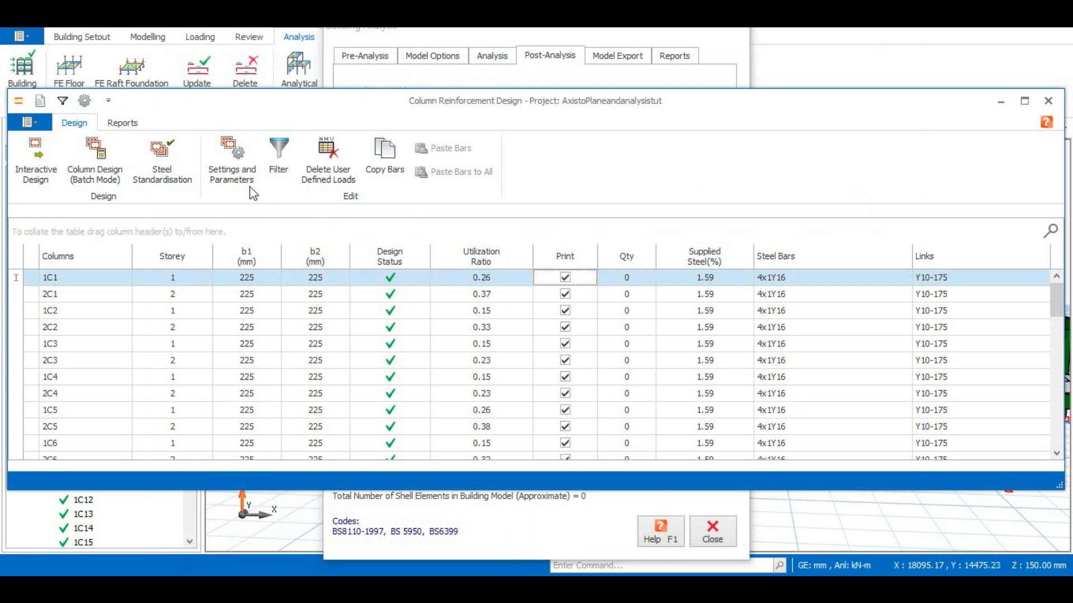
Review the column reinforcement list, open wall 1W1's design to check its steel bars, accept it and close the column reinforcement design
scroll(389, 322, down, 4)
scroll(386, 315, down, 10)
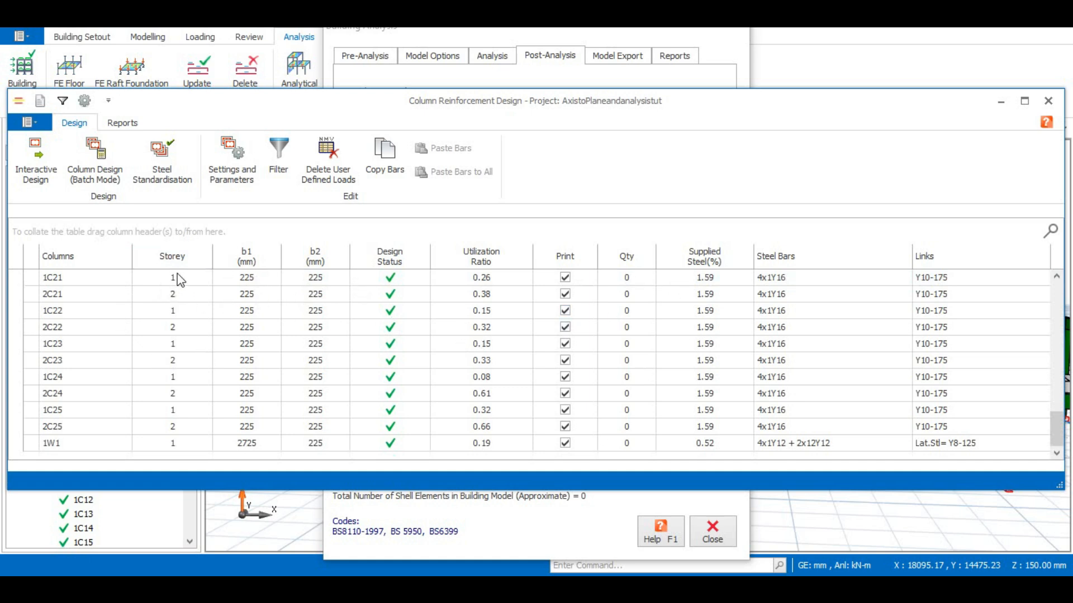
click(158, 280)
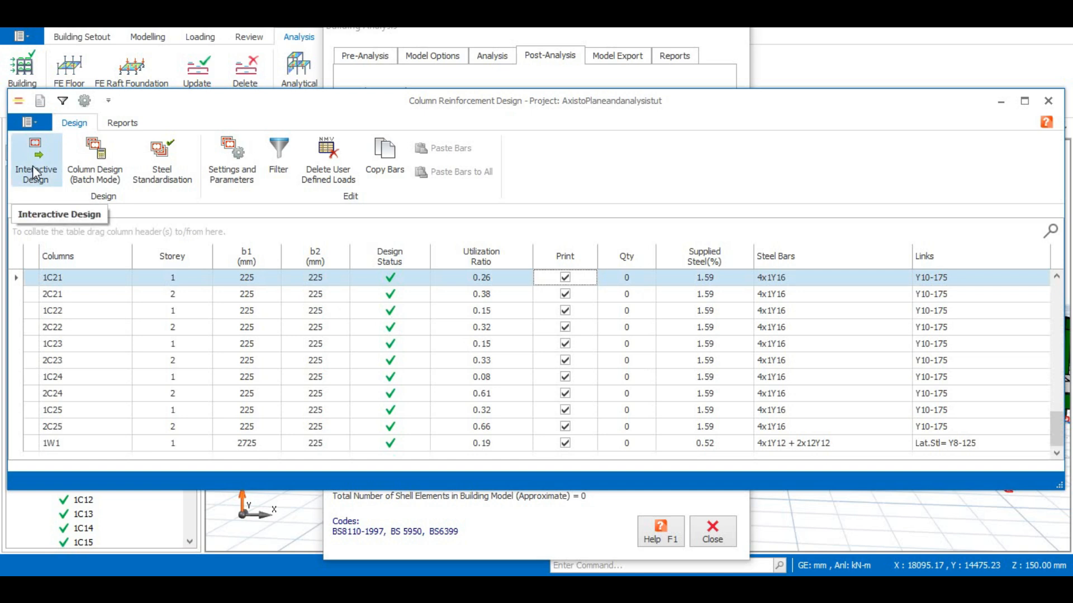
click(782, 445)
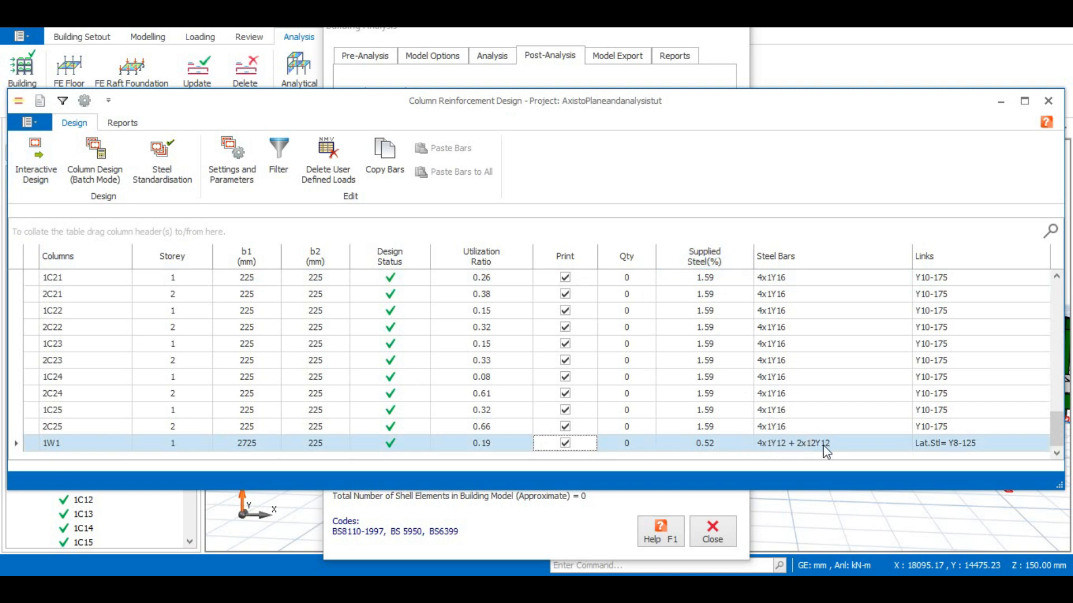
double_click(322, 444)
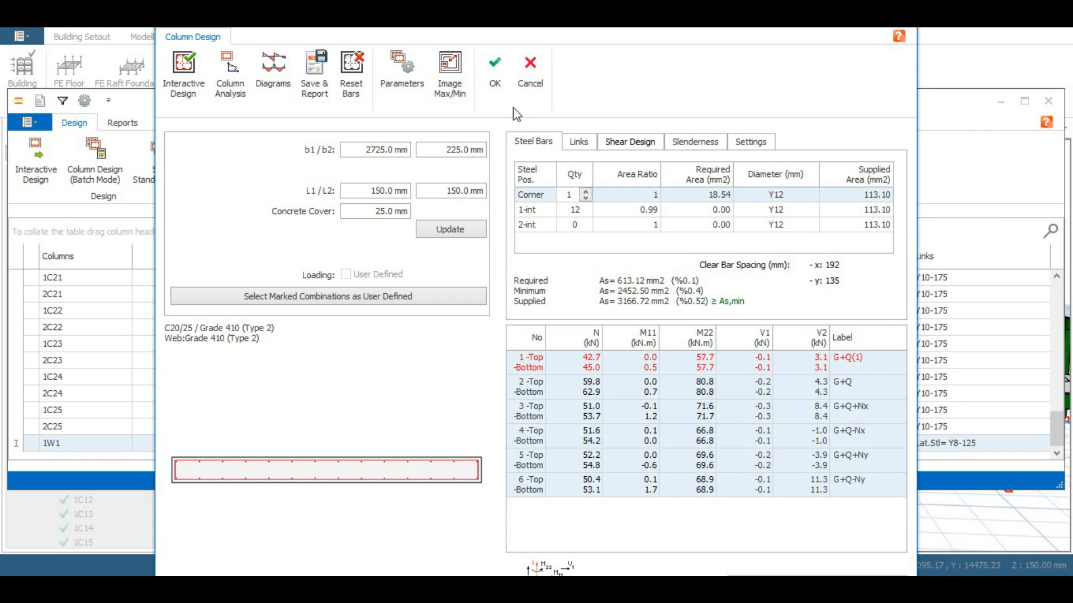
click(507, 80)
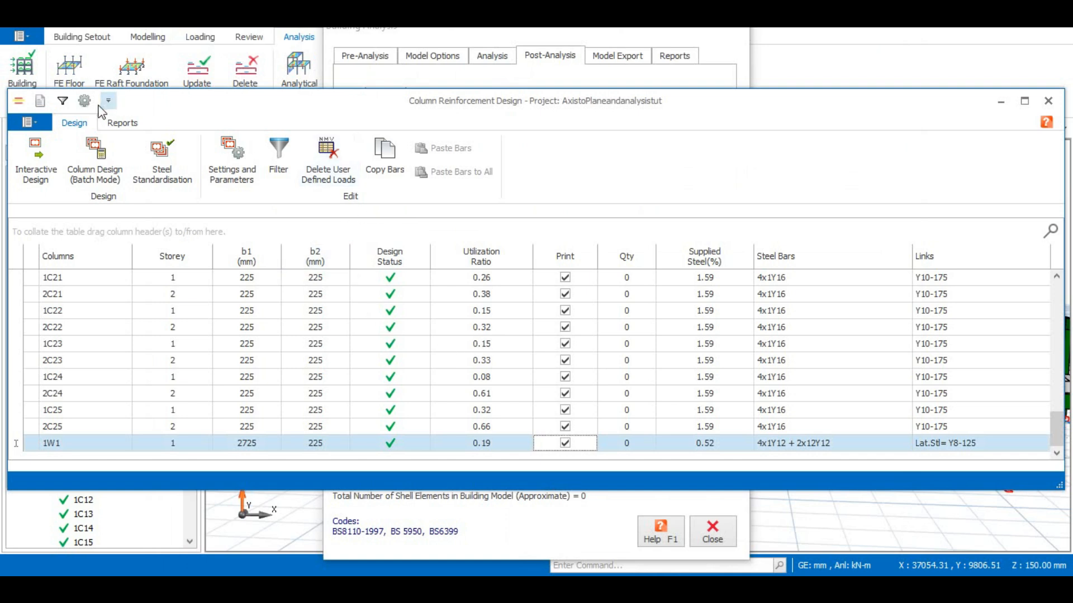
click(1049, 103)
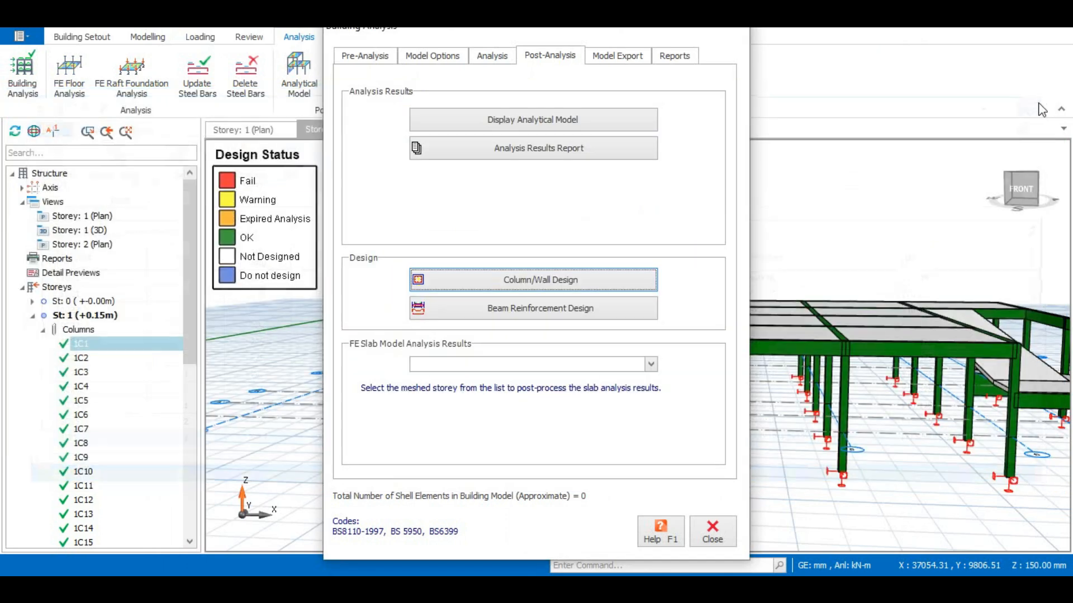
Open Beam Reinforcement Design, check the axis E beam rebars on storey 2, accept the design and close the beam list
click(491, 310)
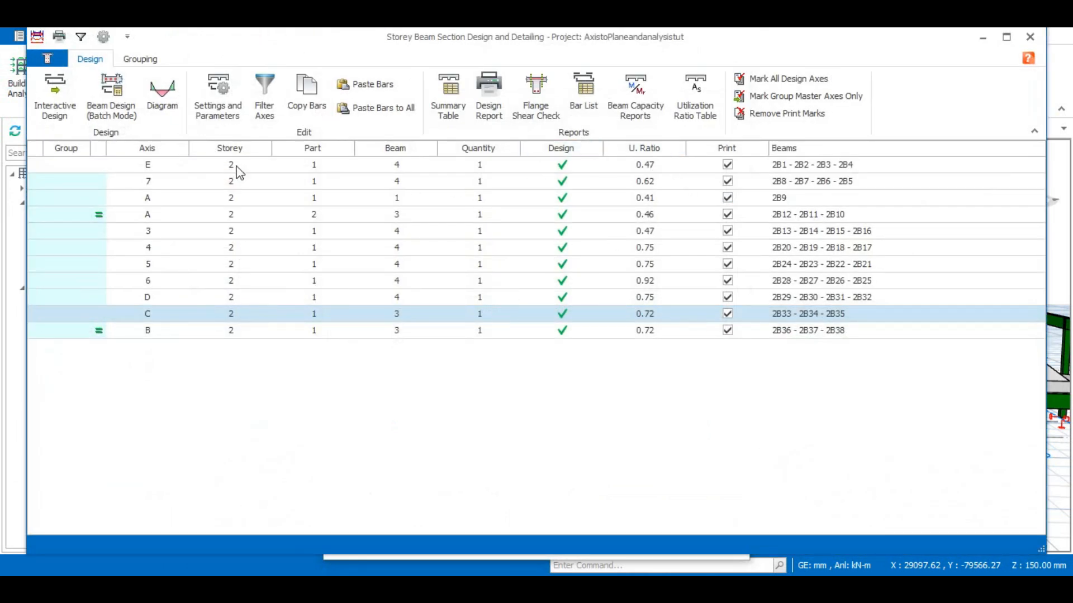
click(253, 167)
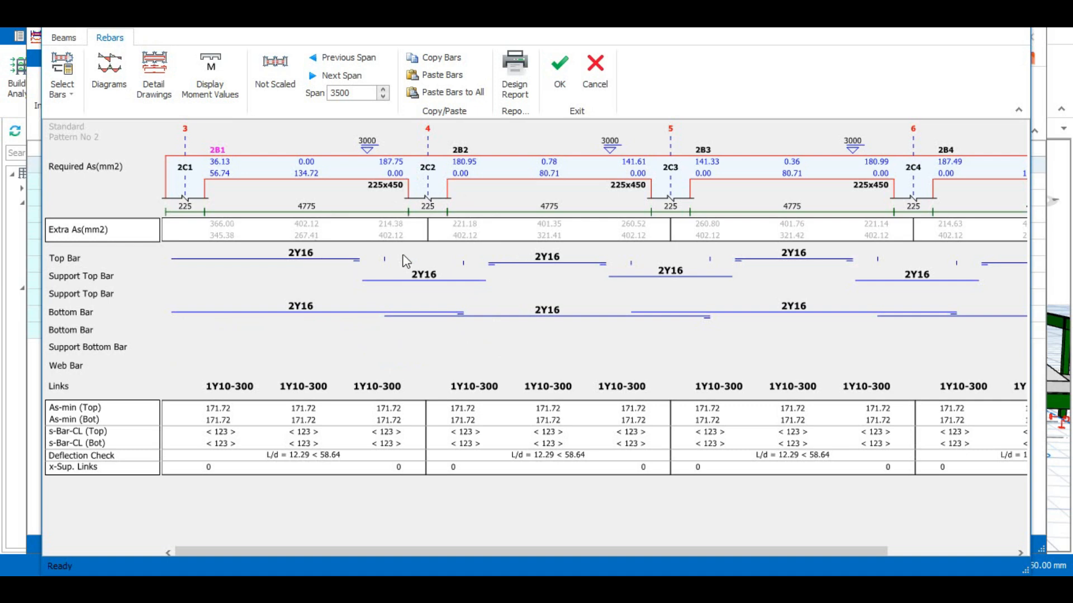
click(302, 254)
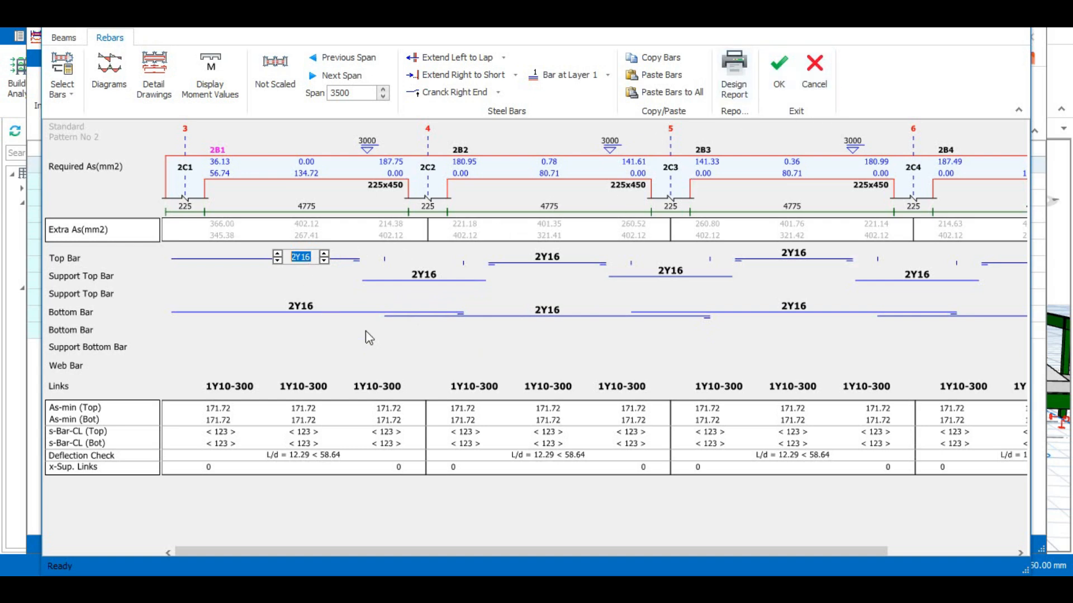
click(333, 286)
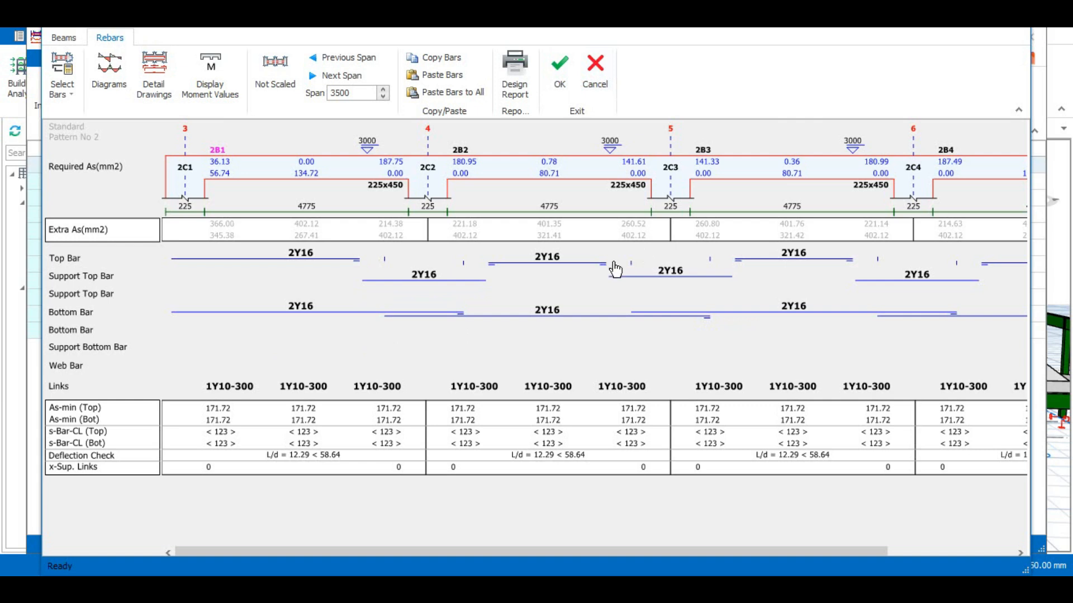
click(559, 66)
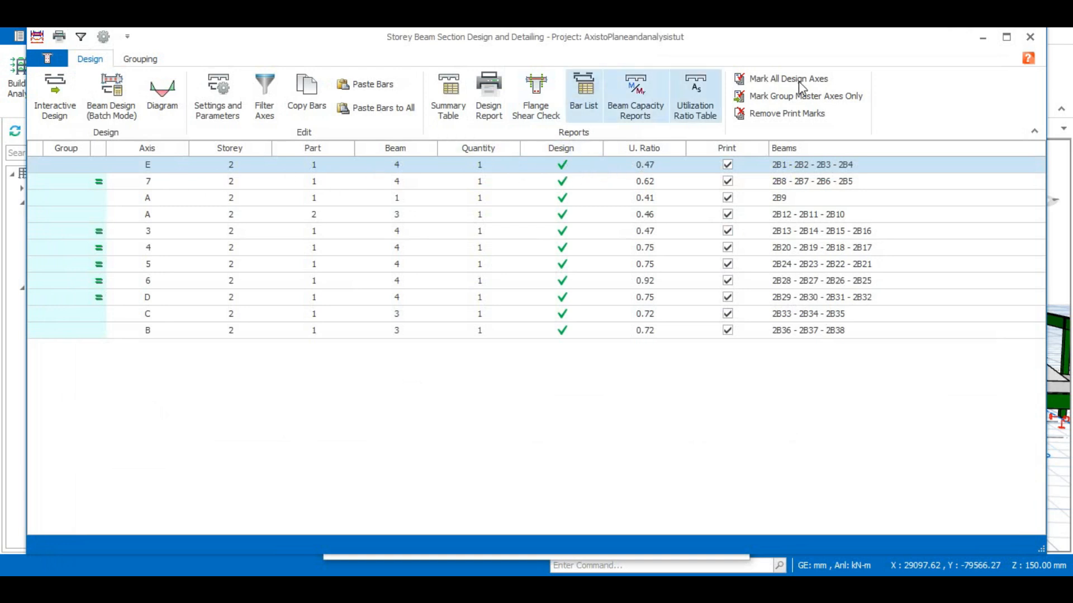
click(1029, 37)
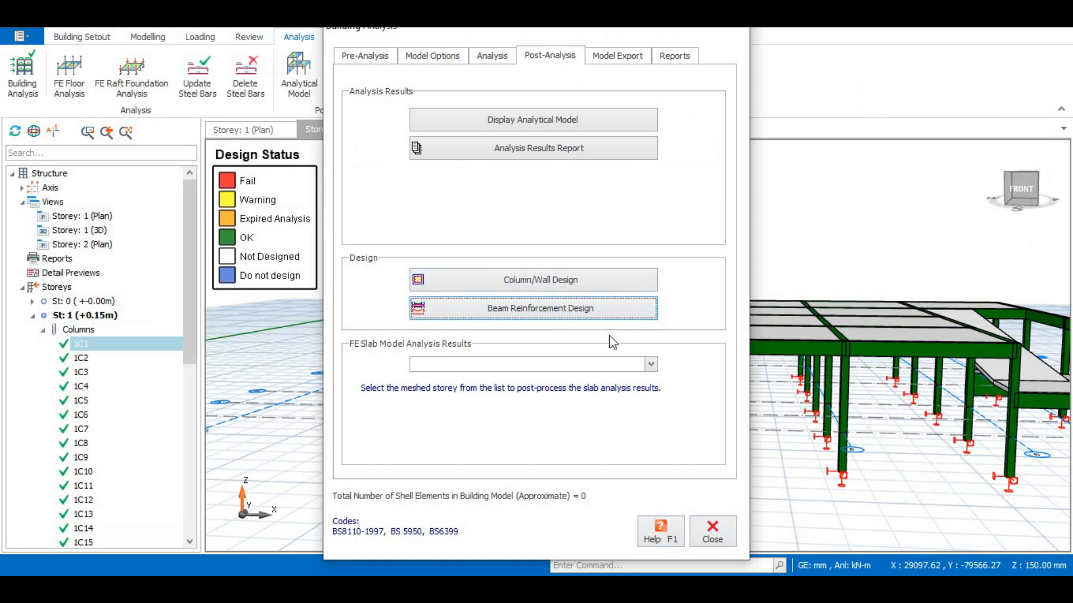
Close Building Analysis and inspect the Design Status colours of the frame and ramp from the front corner and right side
click(713, 532)
scroll(399, 336, up, 2)
scroll(547, 283, down, 2)
middle_drag(547, 283, 646, 384)
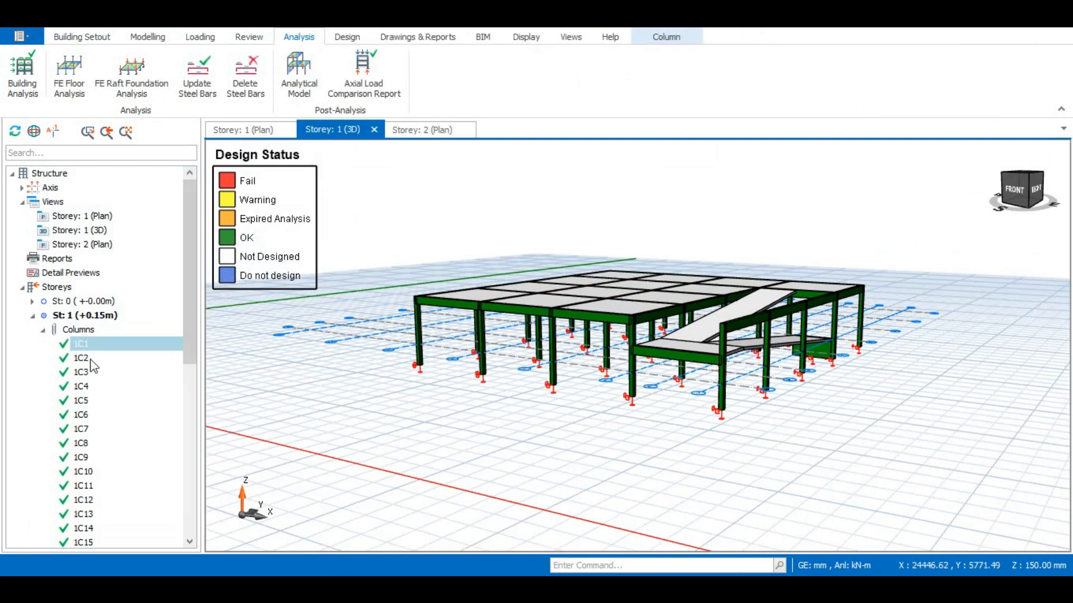
middle_drag(574, 463, 642, 434)
middle_drag(726, 414, 713, 476)
scroll(850, 374, down, 2)
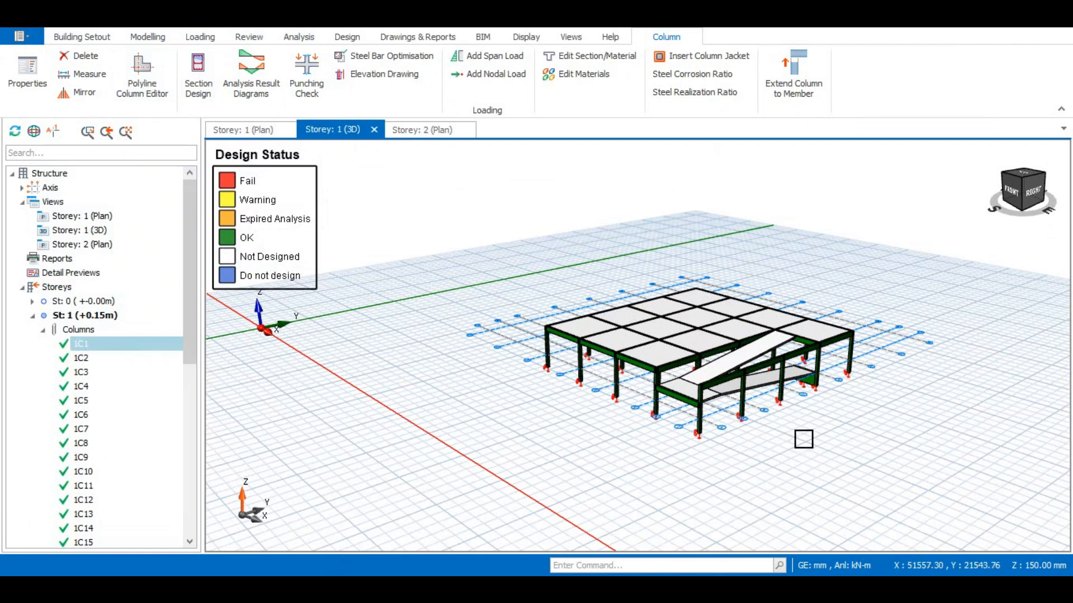
middle_drag(805, 438, 743, 446)
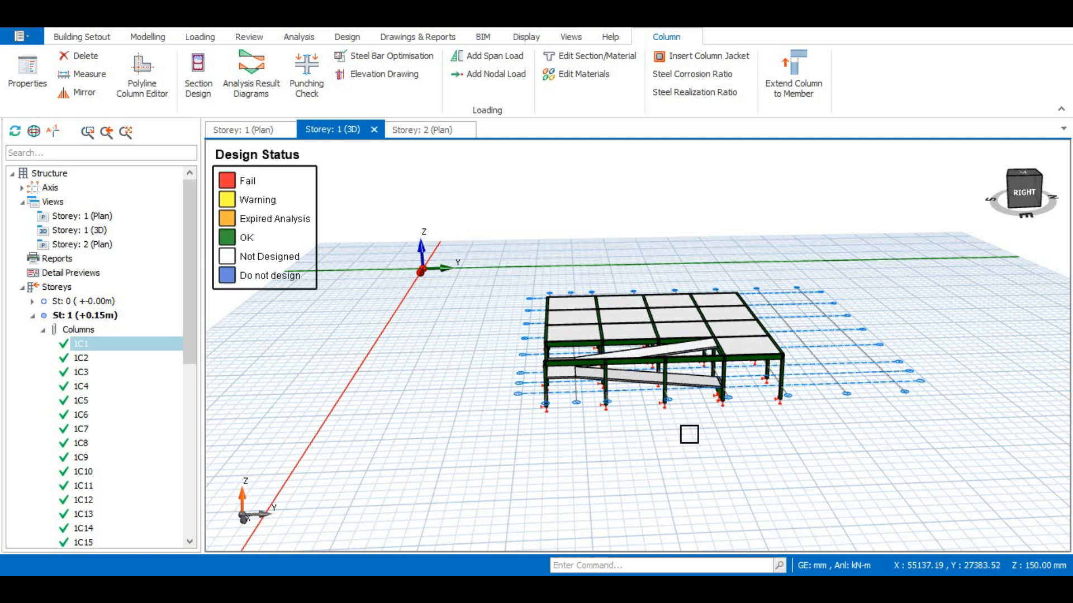
scroll(689, 433, up, 1)
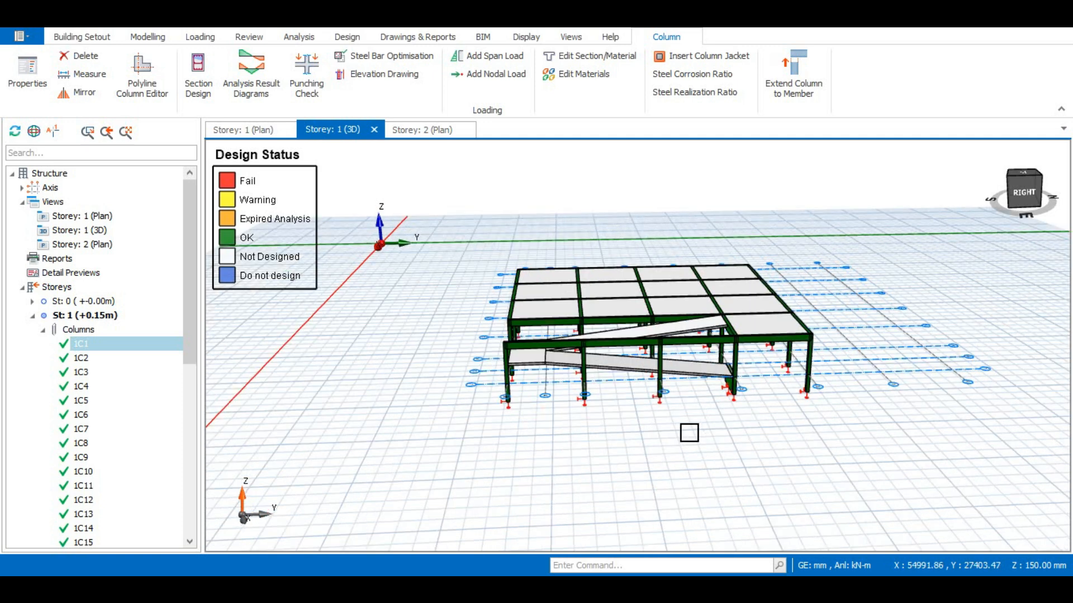